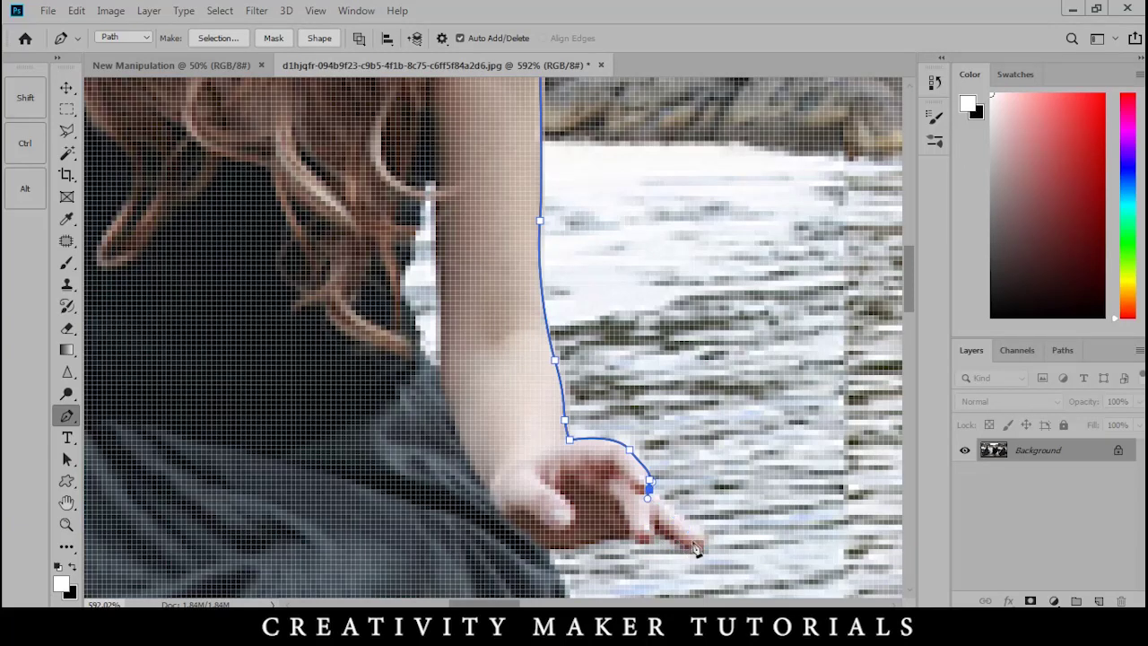
- Trace the Pen path around the fingers and down the dress edge, completing the outline of the seated woman in the first photo
{"action": "left_click_drag", "start_coordinate": [702, 545], "coordinate": [702, 553]}
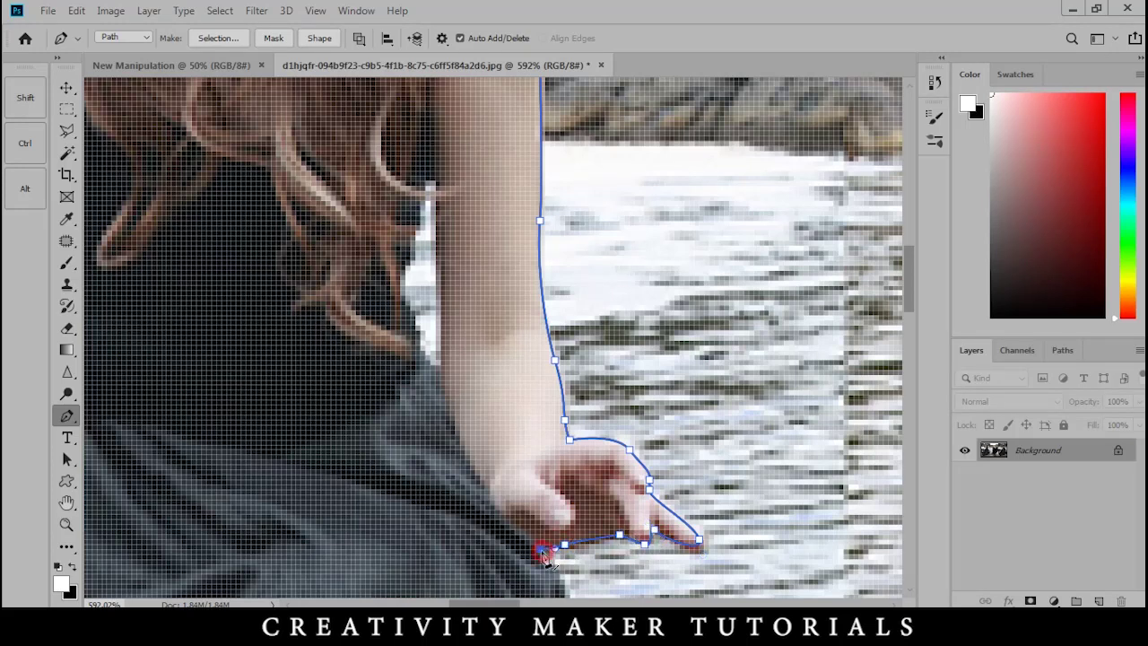
{"action": "scroll", "coordinate": [509, 478], "scroll_direction": "down", "scroll_amount": 7}
{"action": "left_click_drag", "start_coordinate": [528, 582], "coordinate": [516, 318]}
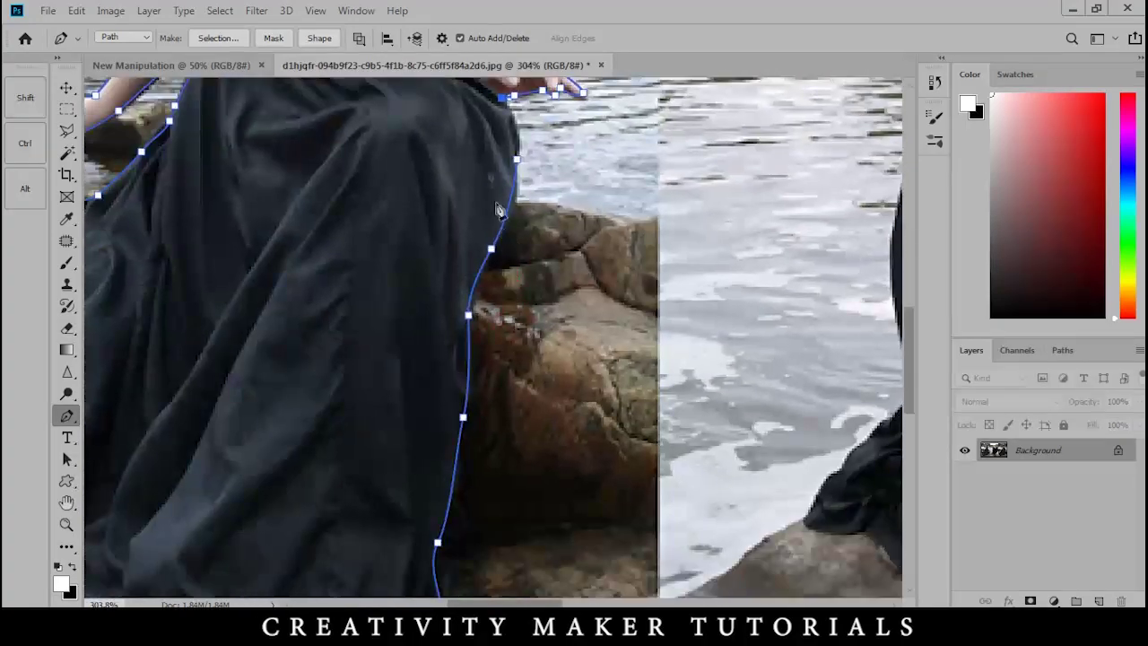
{"action": "scroll", "coordinate": [498, 210], "scroll_direction": "up", "scroll_amount": 5}
{"action": "left_click_drag", "start_coordinate": [511, 156], "coordinate": [512, 262]}
{"action": "left_click", "coordinate": [557, 327]}
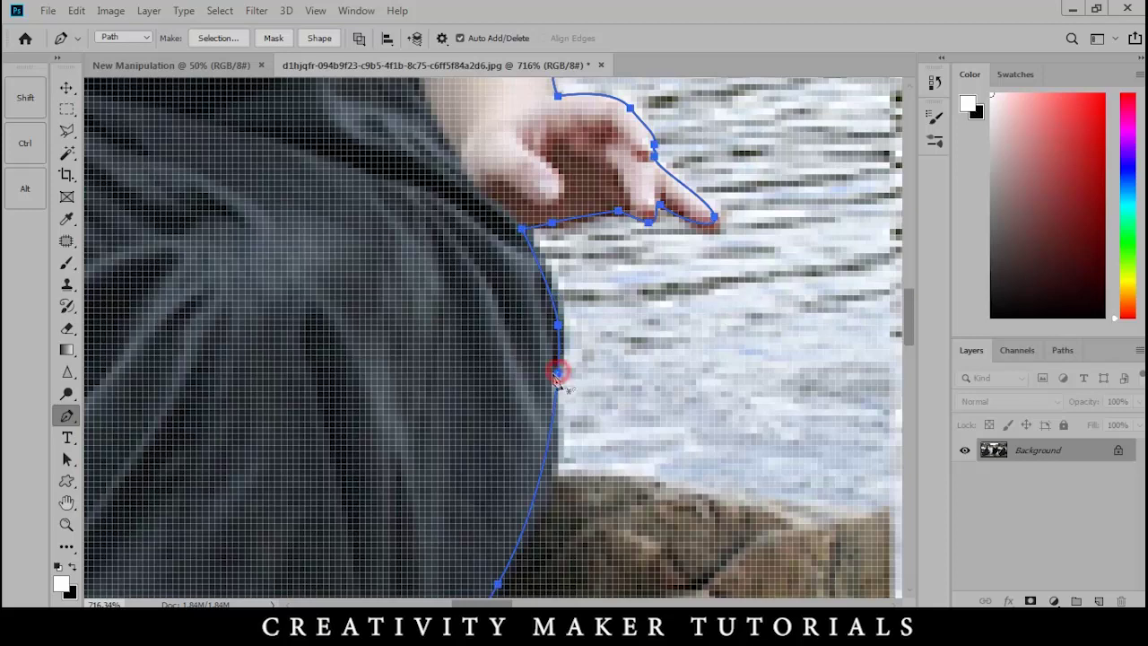
{"action": "scroll", "coordinate": [556, 377], "scroll_direction": "down", "scroll_amount": 15}
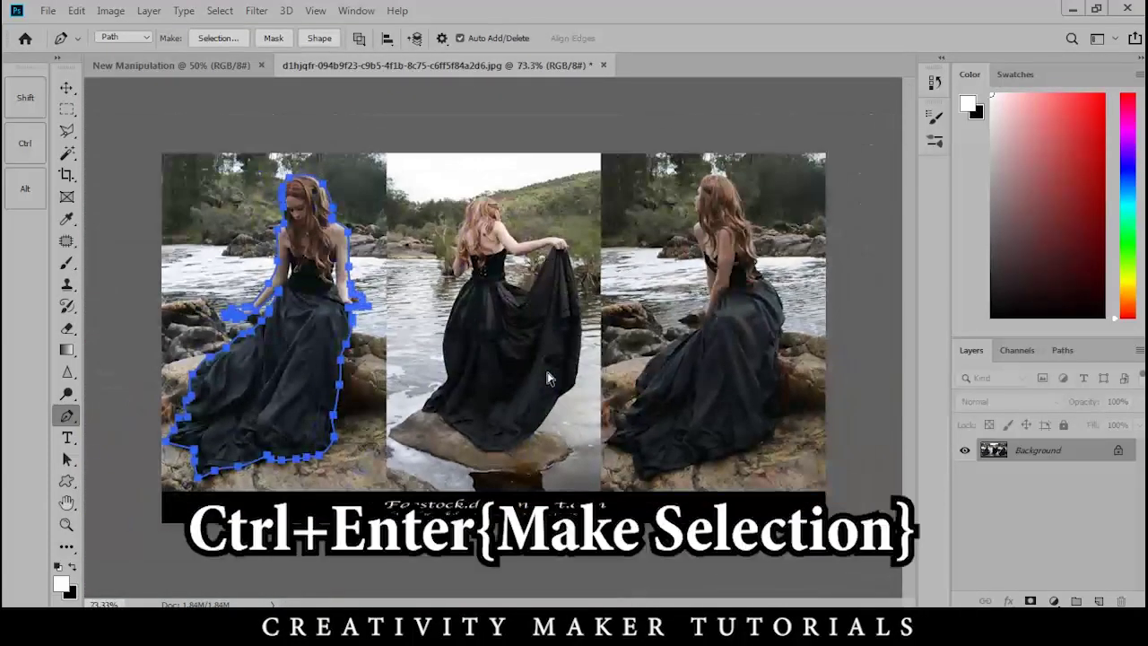
- Convert the woman's path to a selection, feather it, and copy the selected figure to a new layer
{"action": "key", "text": "ctrl+Return"}
{"action": "key", "text": "shift+F6"}
{"action": "key", "text": "Return"}
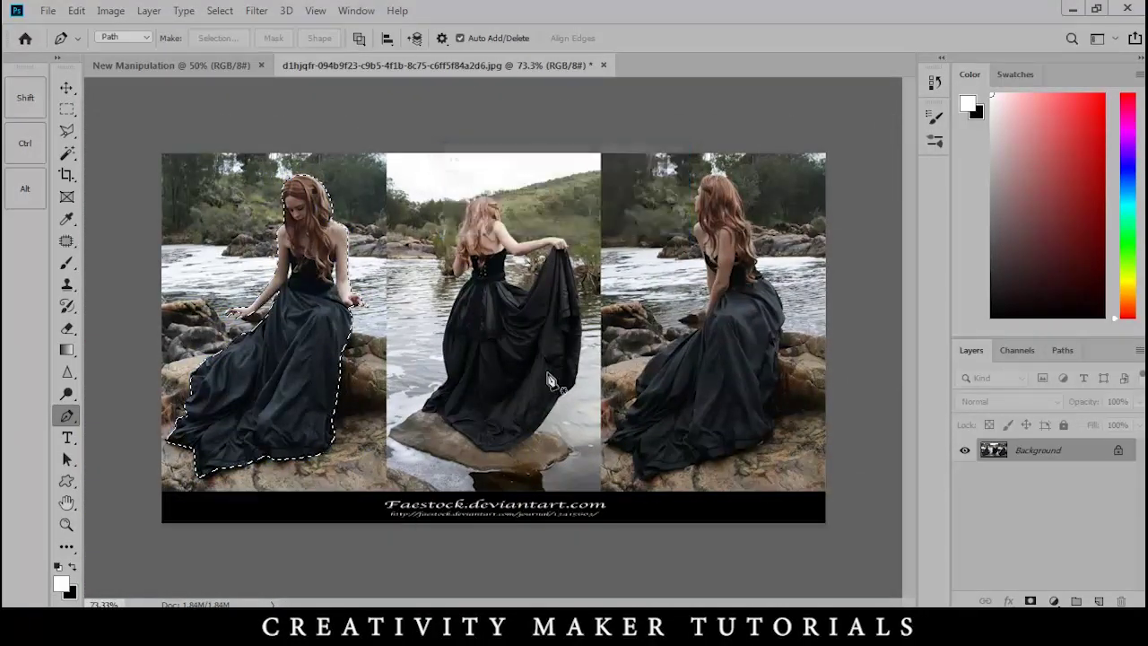
{"action": "key", "text": "ctrl+j"}
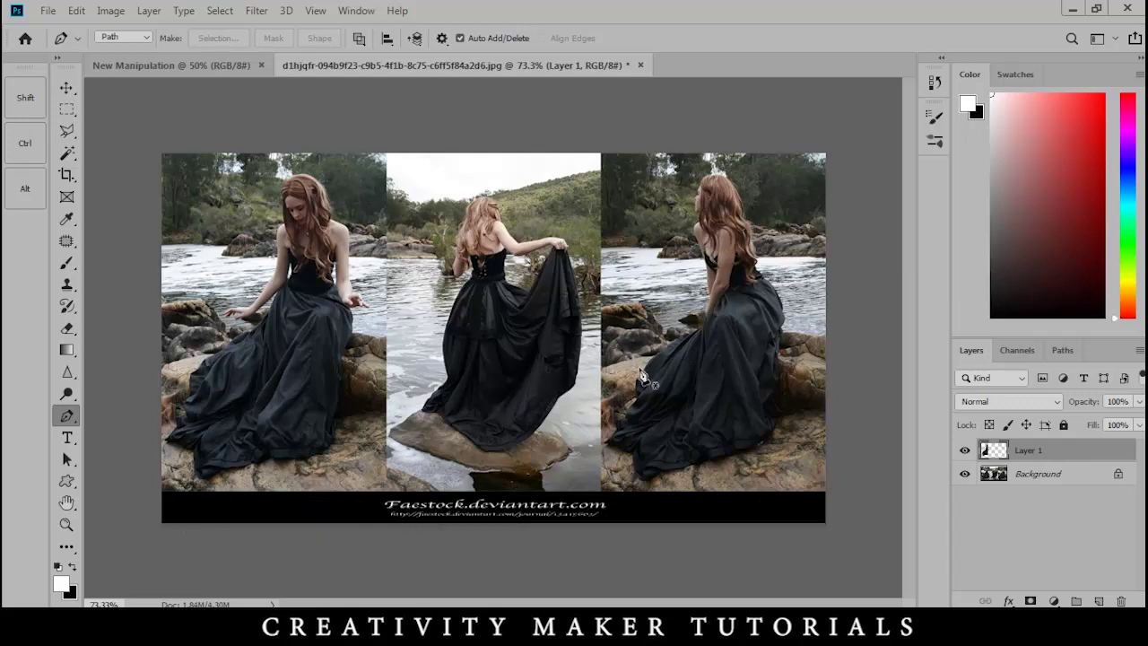
- Move the cut-out woman into the New Manipulation document and close the source photo without saving
{"action": "key", "text": "v"}
{"action": "left_click_drag", "start_coordinate": [314, 336], "coordinate": [455, 325]}
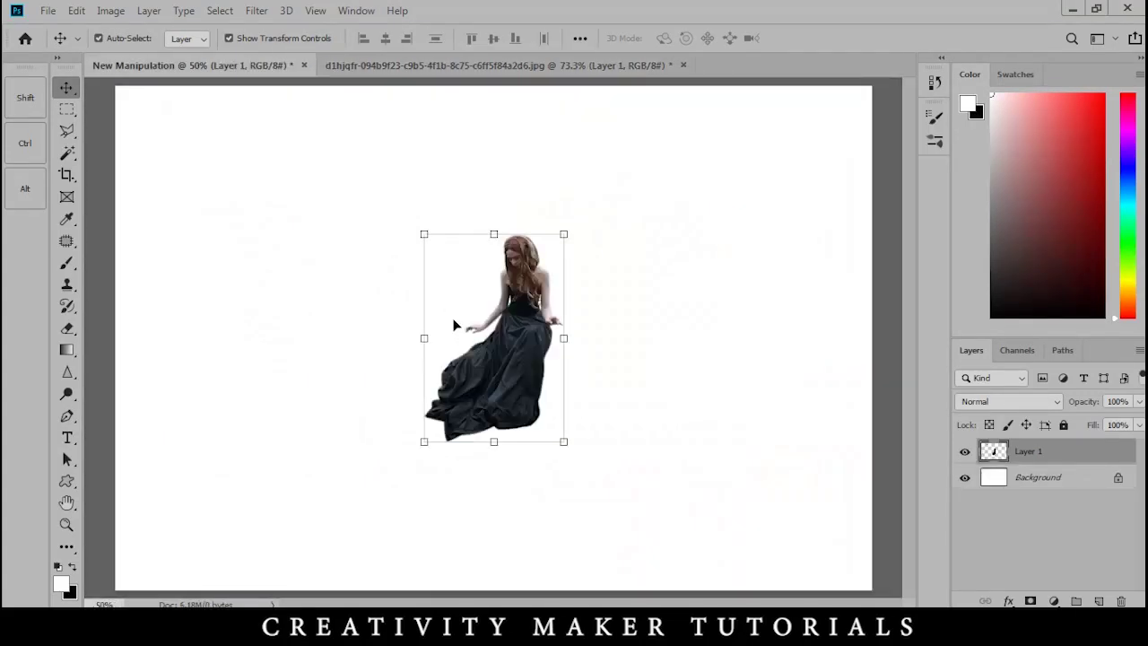
{"action": "left_click", "coordinate": [434, 70]}
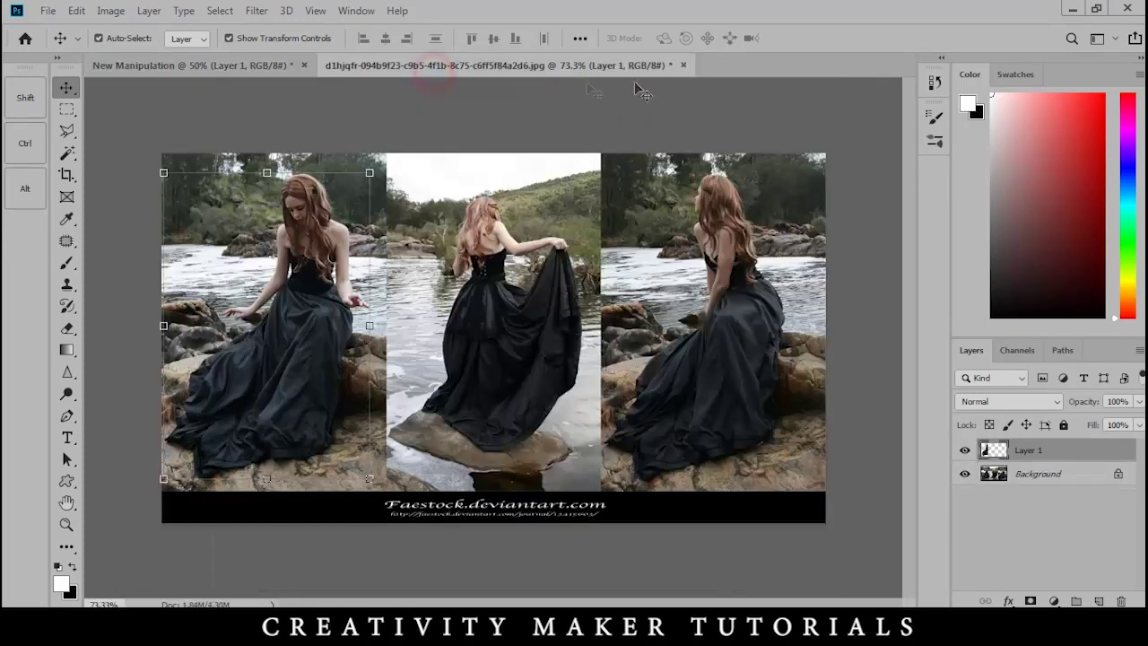
{"action": "left_click", "coordinate": [683, 65]}
{"action": "left_click", "coordinate": [569, 244]}
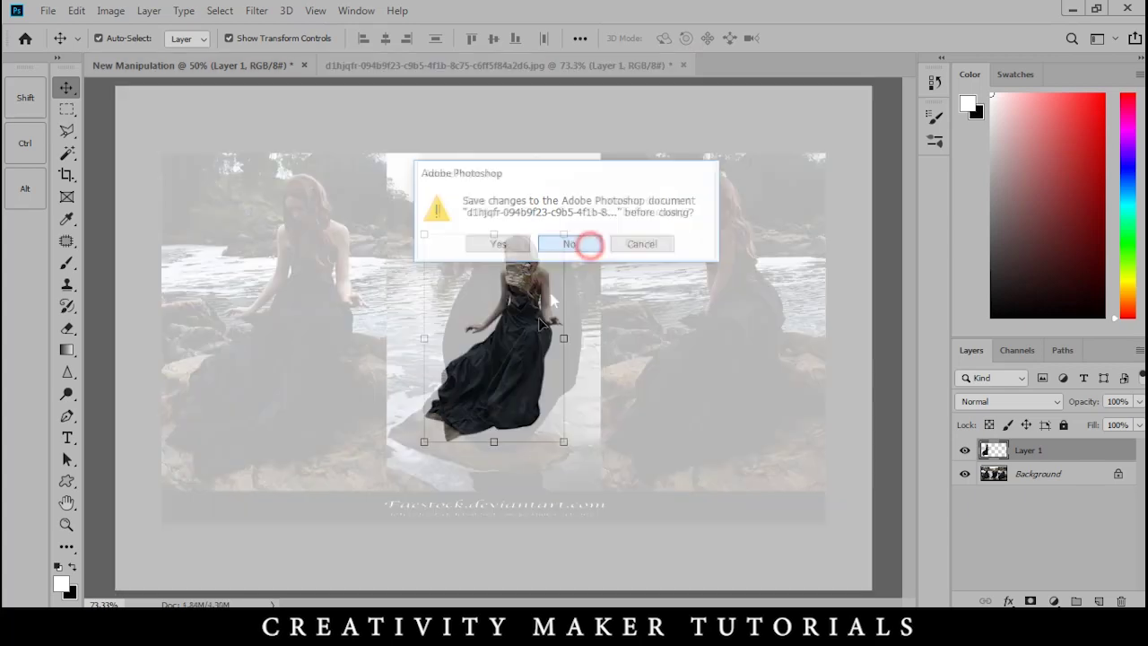
- Place the stone_mountain_22 image from the stock folder in the composition, enlarged to fill the canvas's lower-left area
{"action": "key", "text": "alt+Tab"}
{"action": "left_click", "coordinate": [578, 512]}
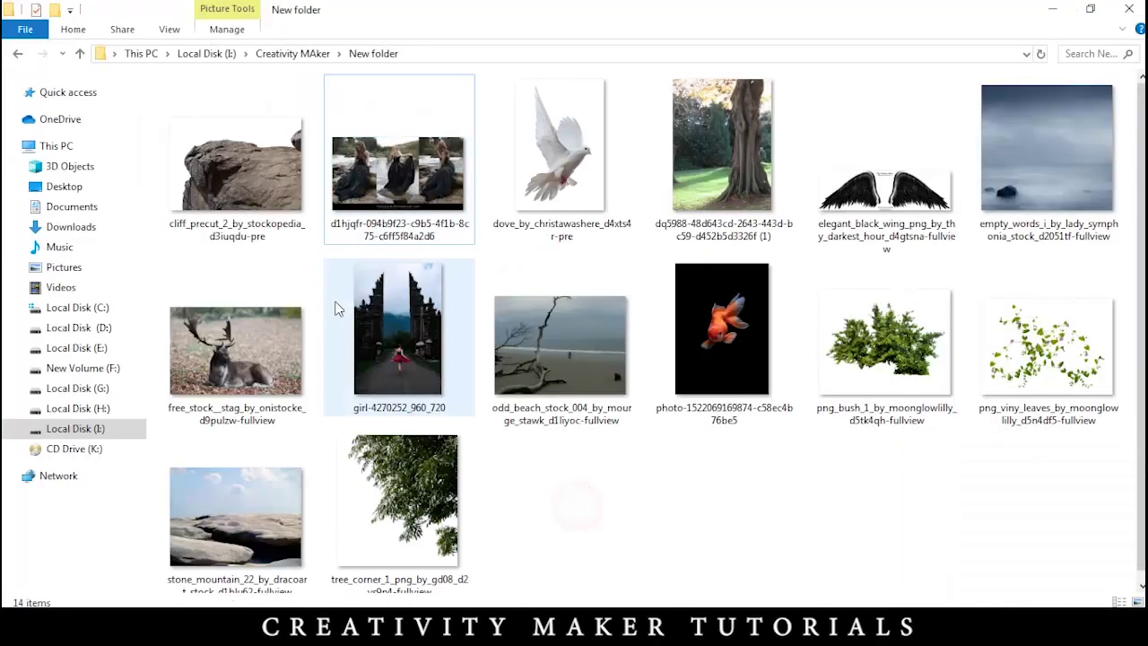
{"action": "left_click_drag", "start_coordinate": [260, 520], "coordinate": [460, 404]}
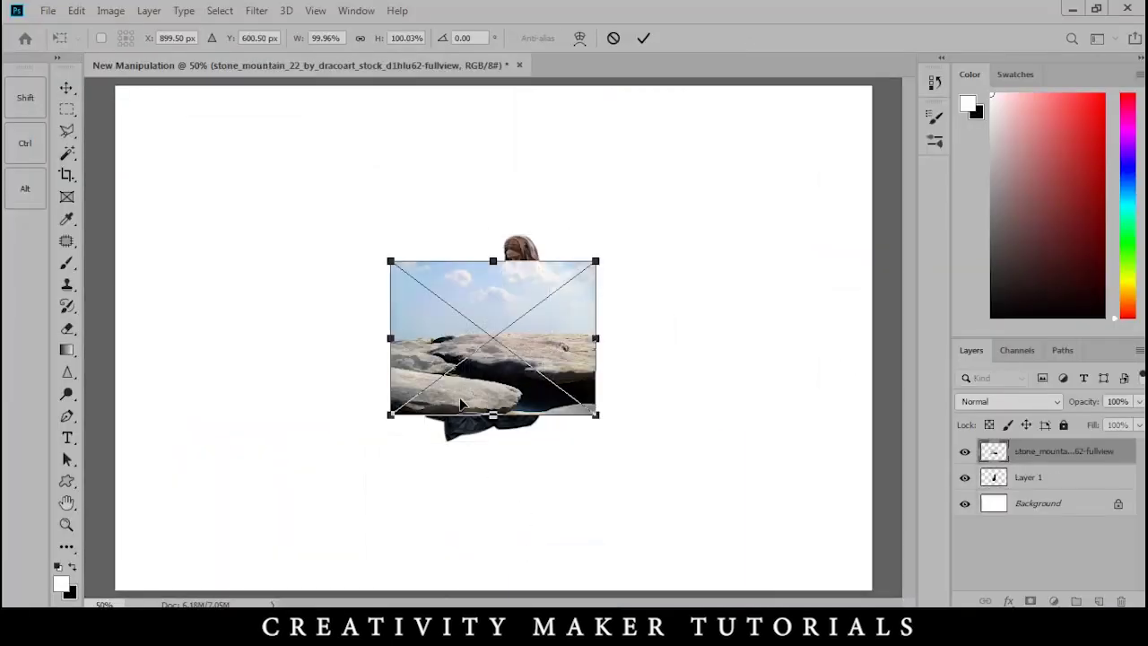
{"action": "left_click_drag", "start_coordinate": [610, 428], "coordinate": [748, 530]}
{"action": "left_click_drag", "start_coordinate": [599, 392], "coordinate": [477, 463]}
{"action": "scroll", "coordinate": [499, 441], "scroll_direction": "down", "scroll_amount": 5}
{"action": "left_click_drag", "start_coordinate": [572, 498], "coordinate": [628, 533]}
{"action": "double_click", "coordinate": [514, 439]}
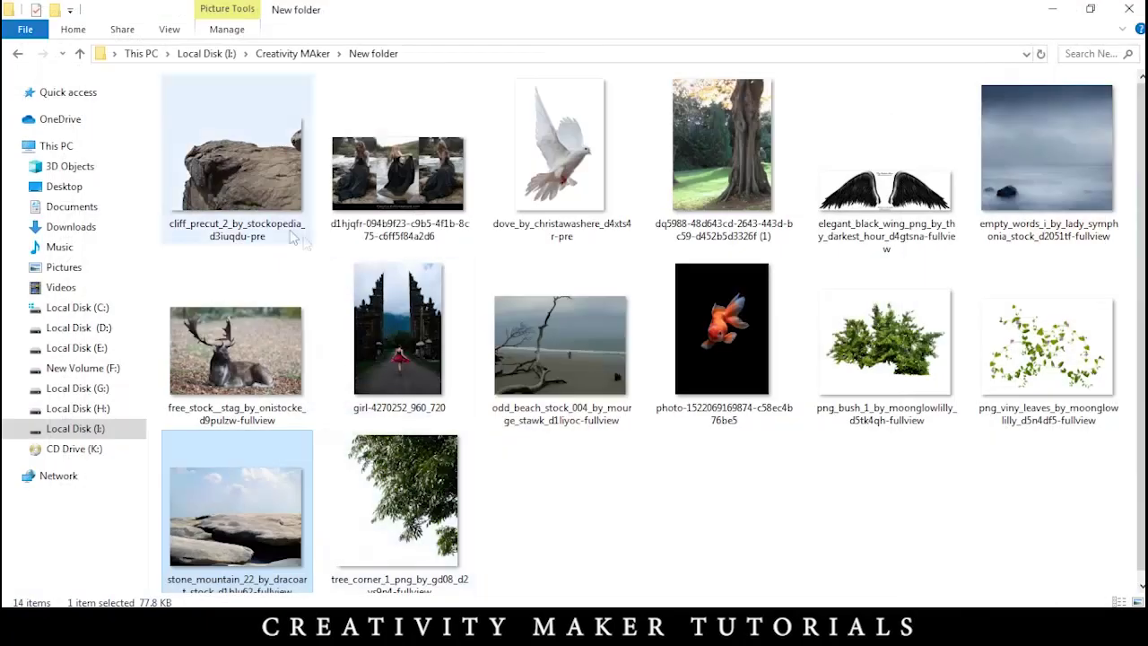
- Open the cliff_precut_2 stock image in Adobe Photoshop CC 2019 and bring its cliff into the New Manipulation document
{"action": "left_click", "coordinate": [266, 215]}
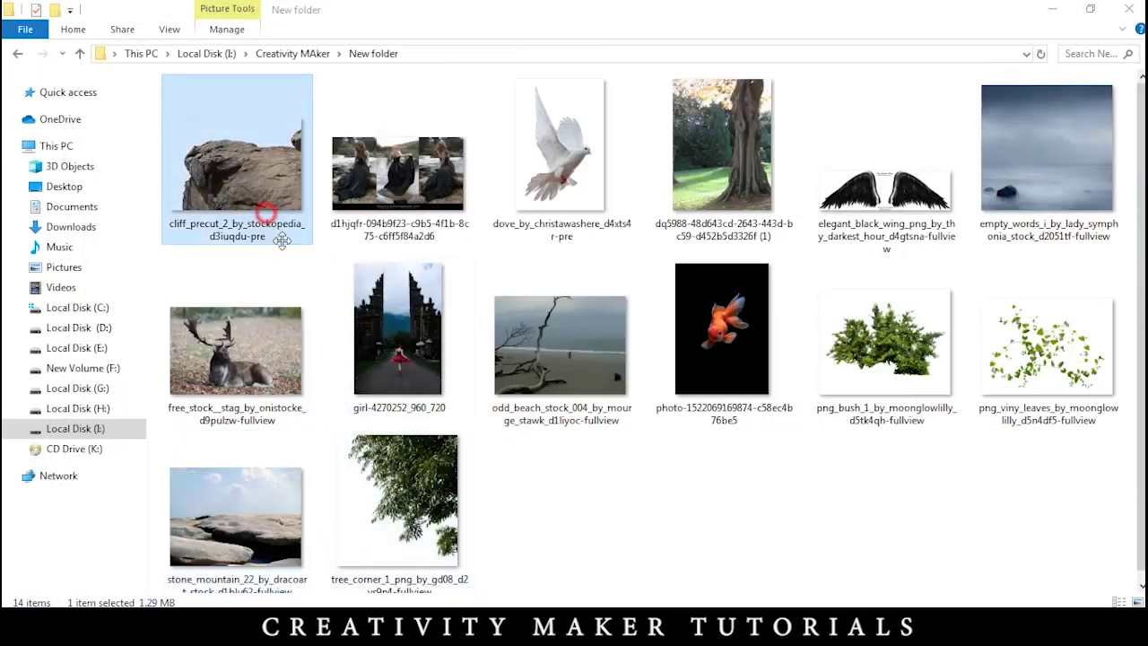
{"action": "double_click", "coordinate": [282, 240]}
{"action": "right_click", "coordinate": [588, 498]}
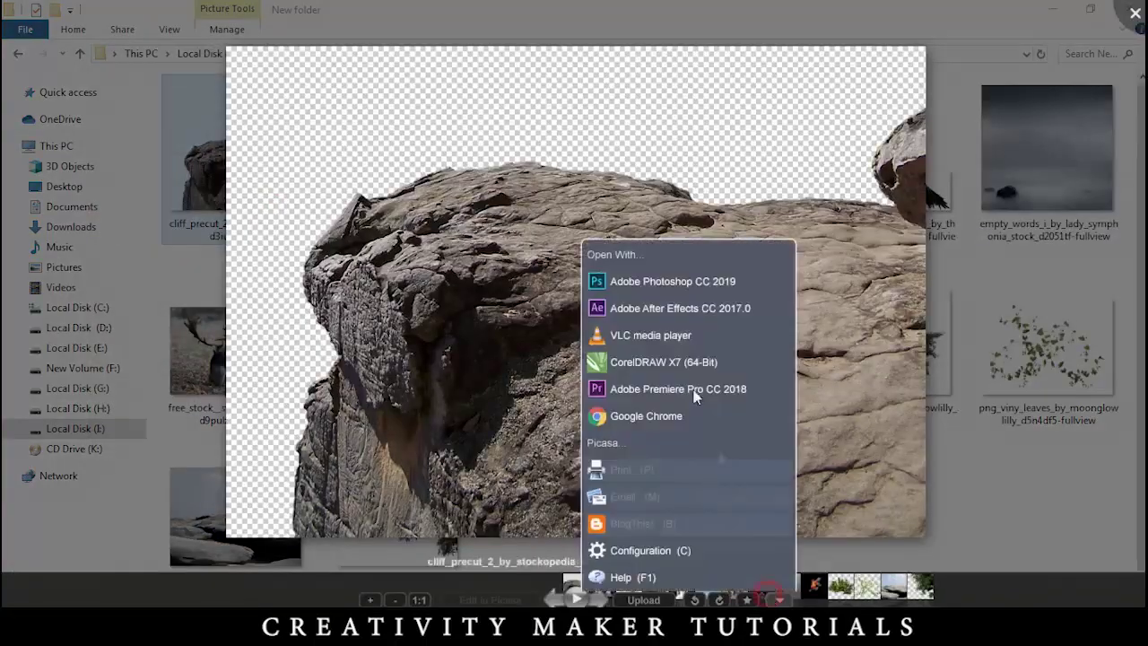
{"action": "left_click", "coordinate": [684, 283]}
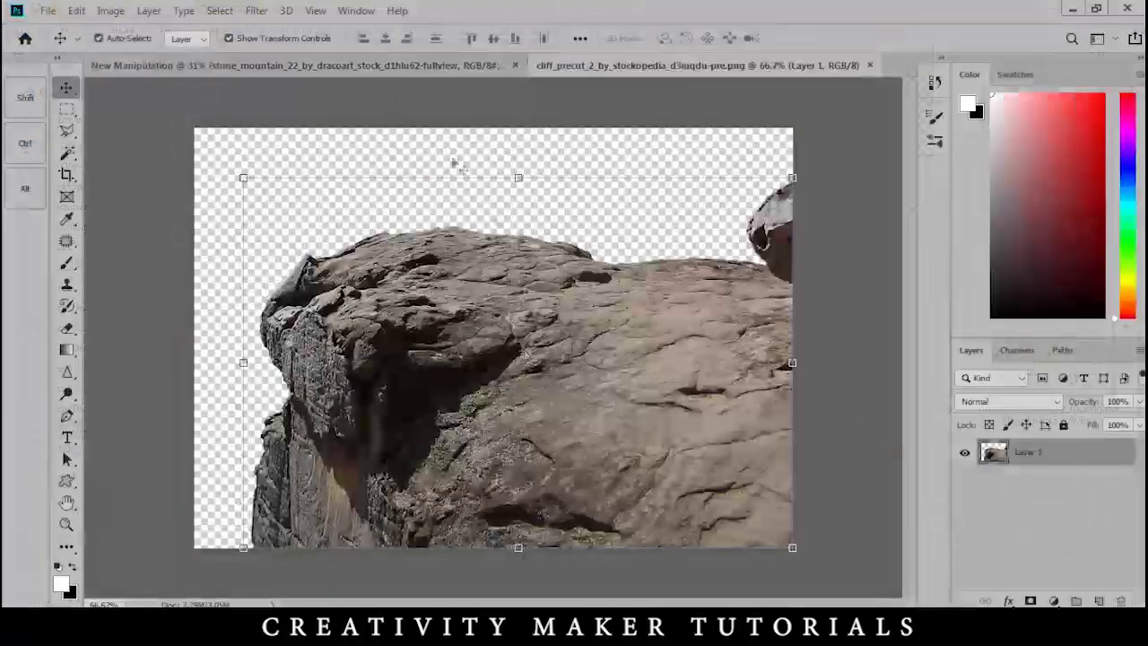
{"action": "left_click_drag", "start_coordinate": [455, 164], "coordinate": [532, 367]}
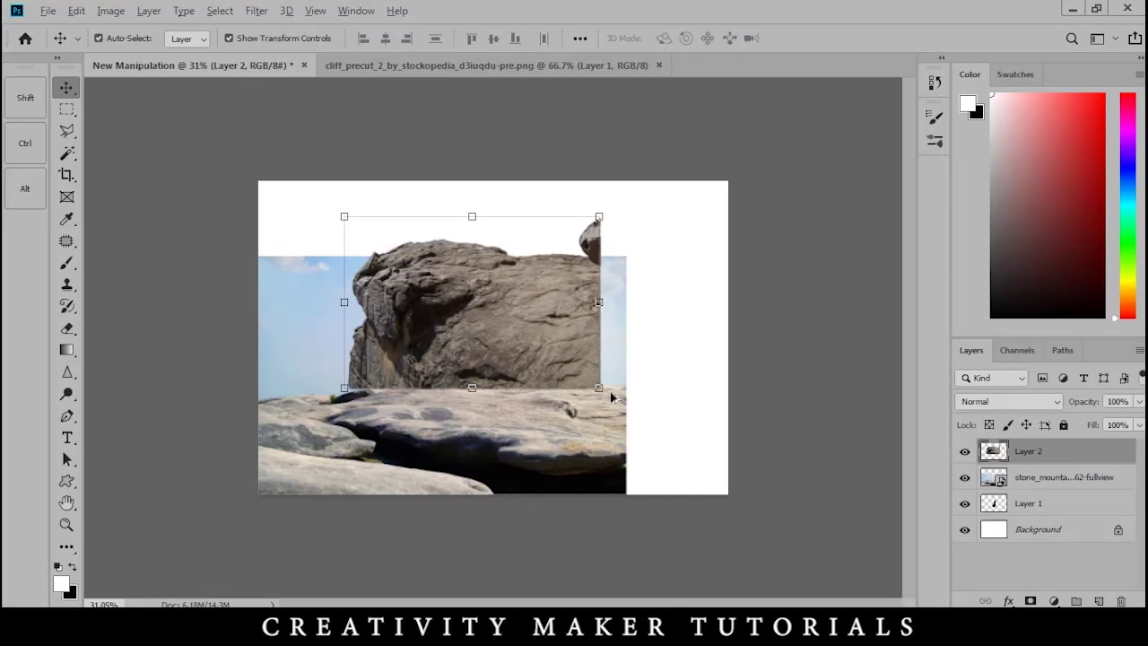
- Scale the cliff to 113.15%, place it in the canvas's lower-right corner, and close the cliff source file
{"action": "left_click_drag", "start_coordinate": [601, 389], "coordinate": [619, 400]}
{"action": "left_click_drag", "start_coordinate": [537, 334], "coordinate": [698, 481]}
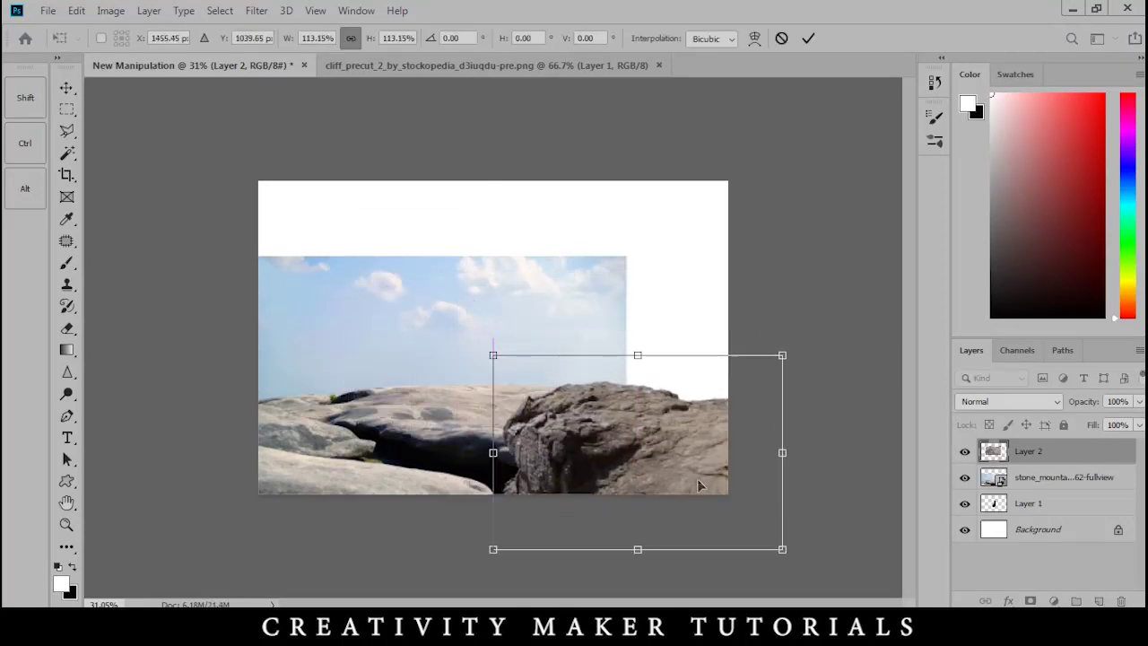
{"action": "key", "text": "Return"}
{"action": "left_click", "coordinate": [657, 73]}
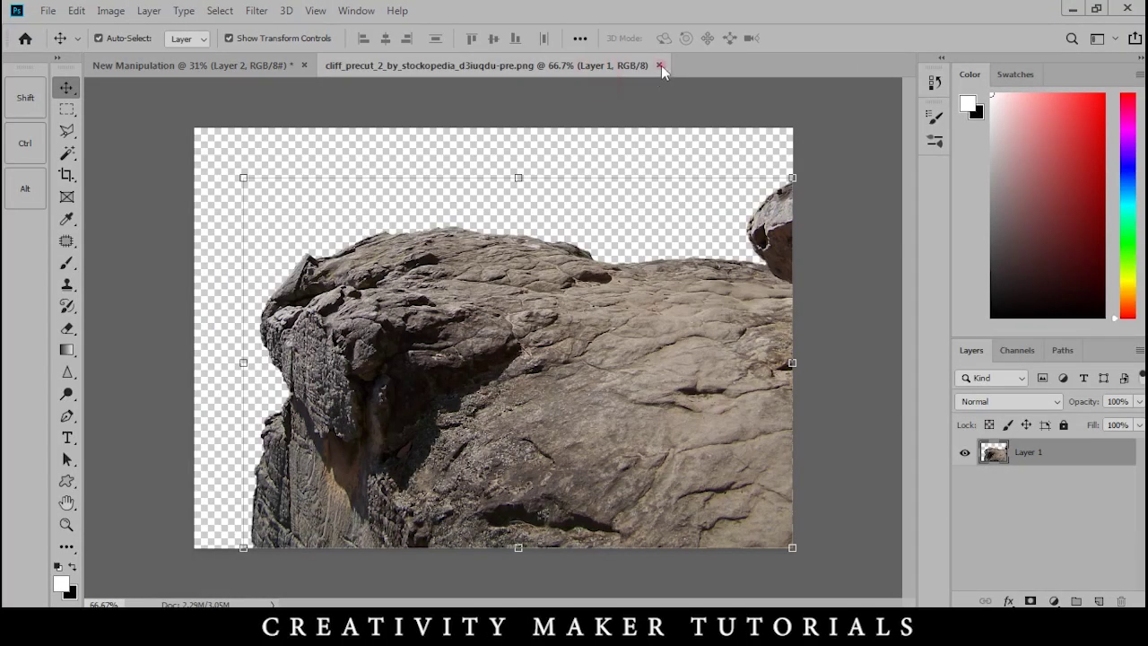
{"action": "left_click", "coordinate": [662, 66]}
- Move the woman's layer above both rock layers and brighten it with a Curves point at input 98, output 126
{"action": "left_click_drag", "start_coordinate": [1005, 503], "coordinate": [1005, 448]}
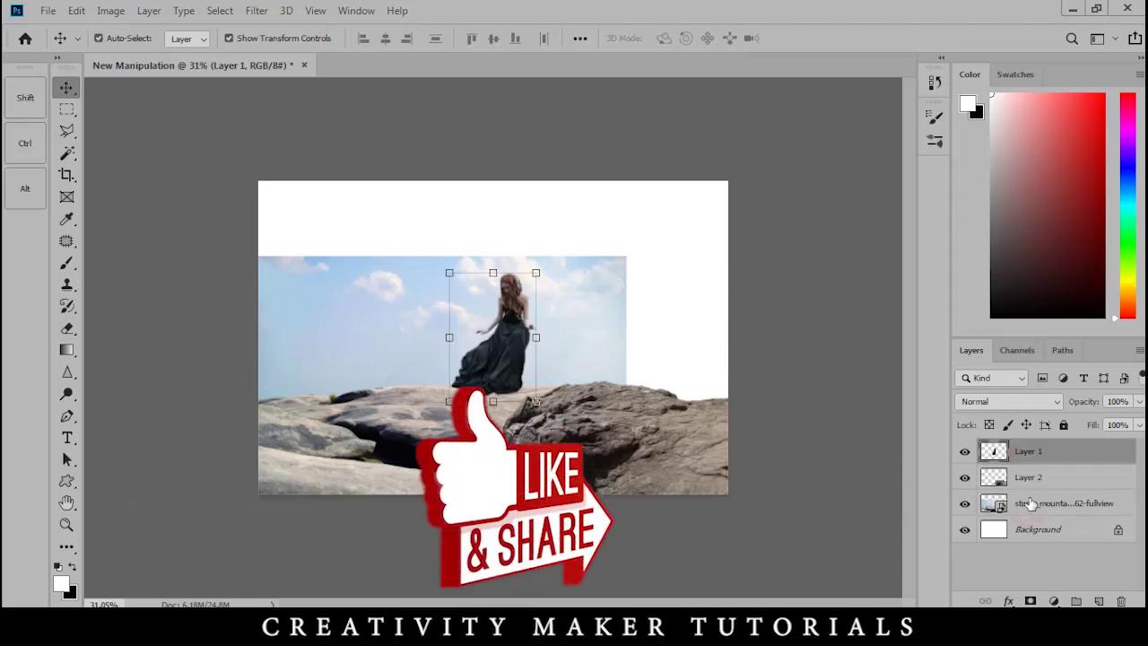
{"action": "scroll", "coordinate": [514, 389], "scroll_direction": "up", "scroll_amount": 5}
{"action": "left_click_drag", "start_coordinate": [514, 389], "coordinate": [431, 353]}
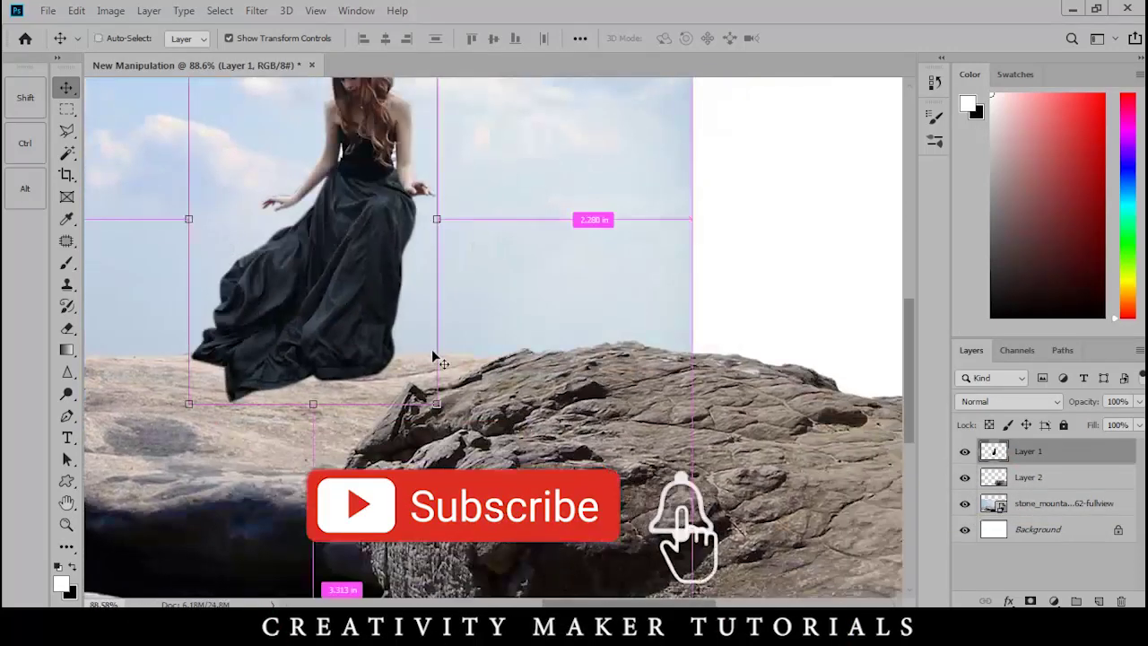
{"action": "key", "text": "ctrl+m"}
{"action": "left_click", "coordinate": [725, 313]}
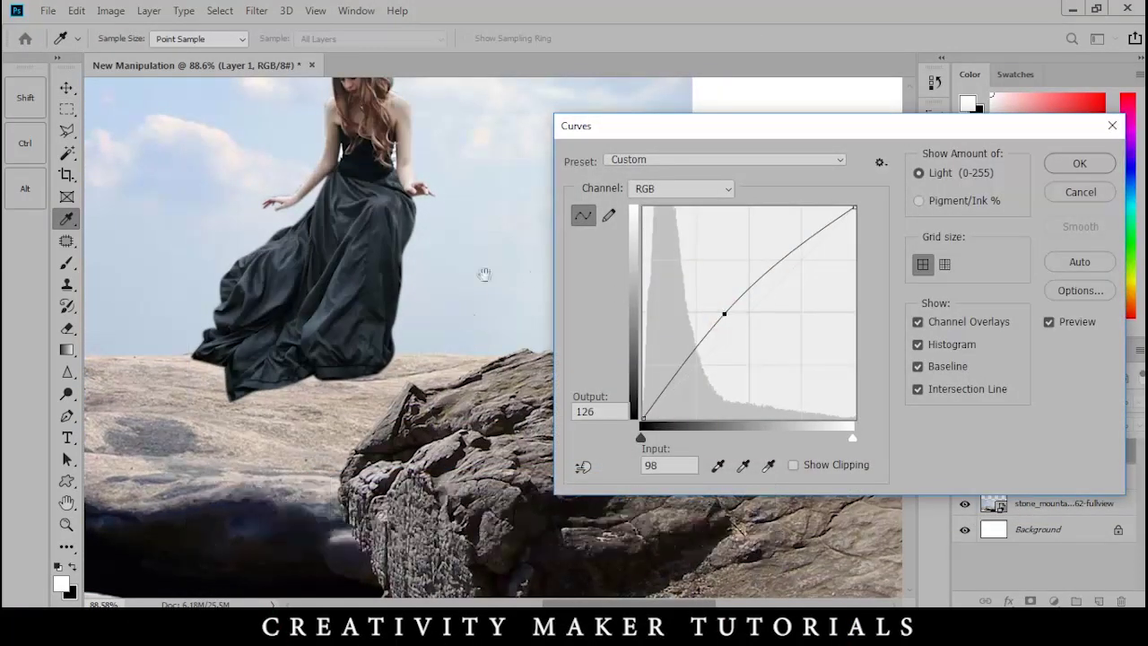
{"action": "left_click_drag", "start_coordinate": [484, 272], "coordinate": [467, 340]}
{"action": "left_click", "coordinate": [1102, 163]}
- Seat the woman on the cliff rock and scale her to 164.79%
{"action": "left_click_drag", "start_coordinate": [287, 300], "coordinate": [640, 476]}
{"action": "left_click_drag", "start_coordinate": [694, 552], "coordinate": [754, 395]}
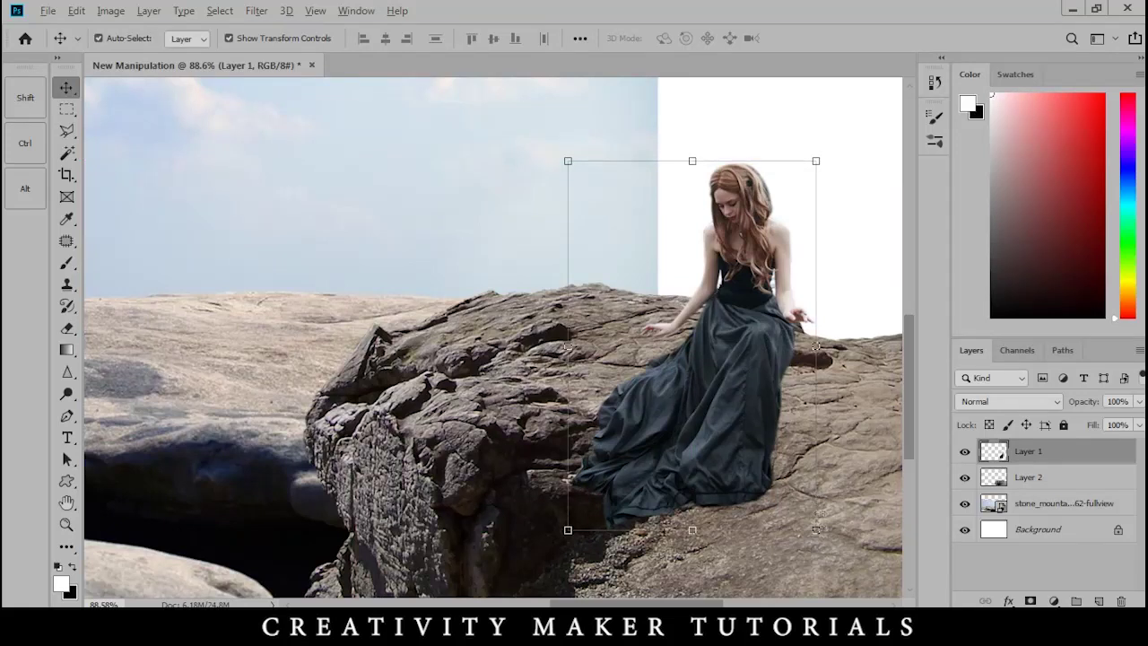
{"action": "left_click_drag", "start_coordinate": [815, 533], "coordinate": [846, 569]}
{"action": "scroll", "coordinate": [655, 462], "scroll_direction": "down", "scroll_amount": 2}
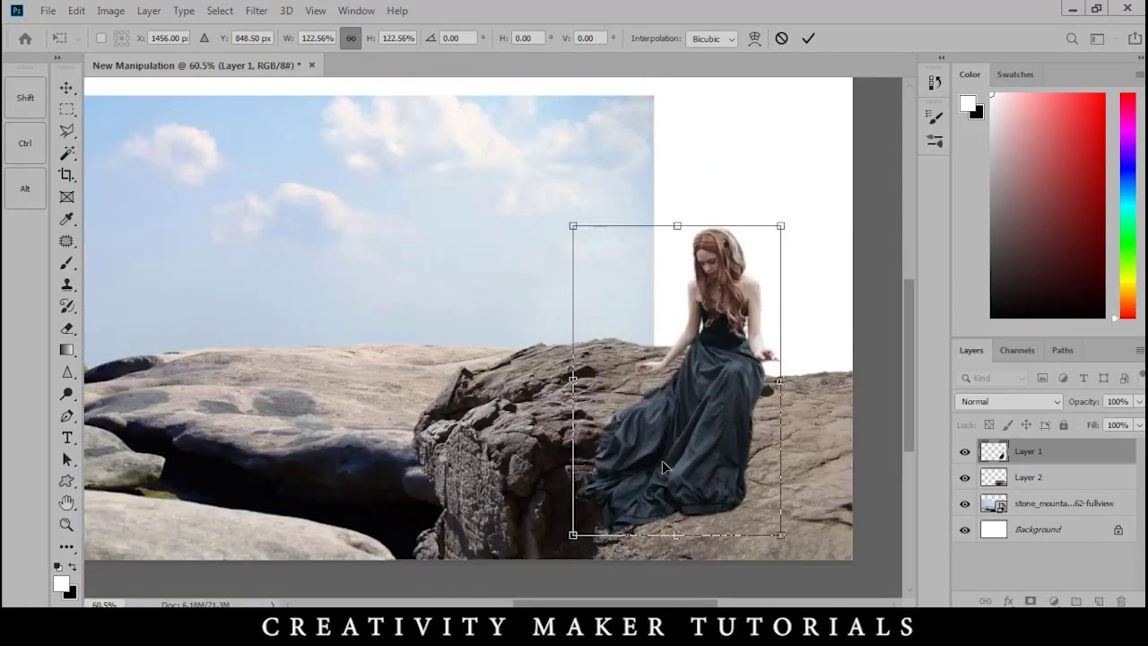
{"action": "left_click_drag", "start_coordinate": [700, 460], "coordinate": [706, 462]}
{"action": "left_click_drag", "start_coordinate": [777, 537], "coordinate": [815, 584]}
{"action": "left_click_drag", "start_coordinate": [727, 450], "coordinate": [659, 440]}
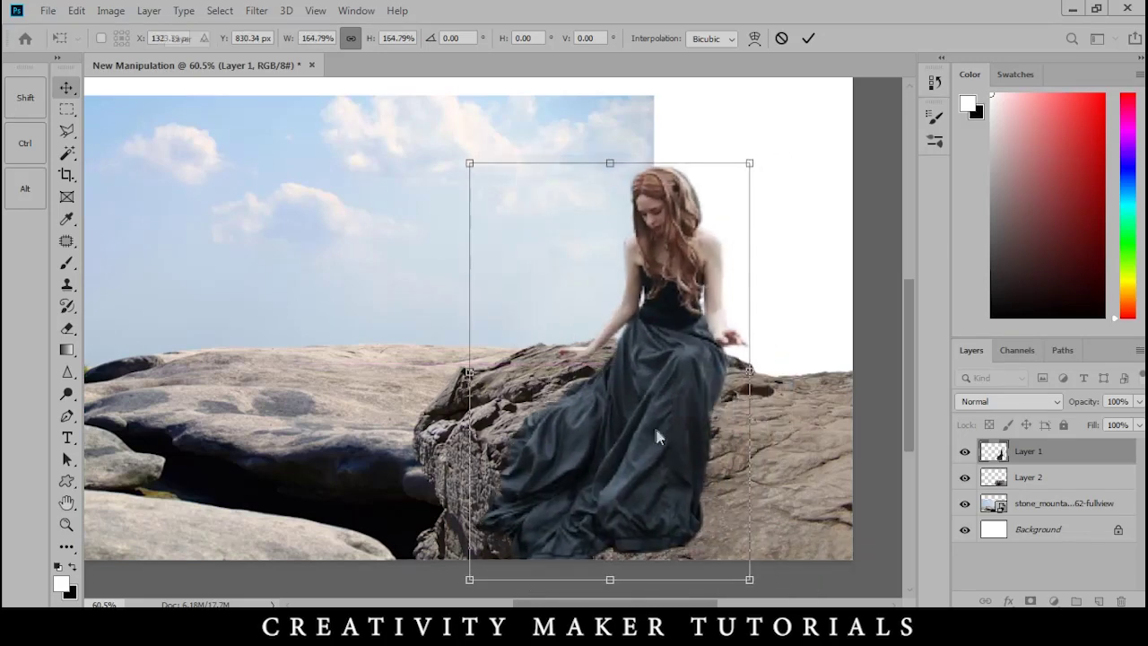
{"action": "key", "text": "Return"}
- Add a layer mask to Layer 1 from the woman's outline and open the mask for edge refinement
{"action": "scroll", "coordinate": [832, 380], "scroll_direction": "up", "scroll_amount": 3}
{"action": "left_click", "coordinate": [1002, 456], "text": "ctrl"}
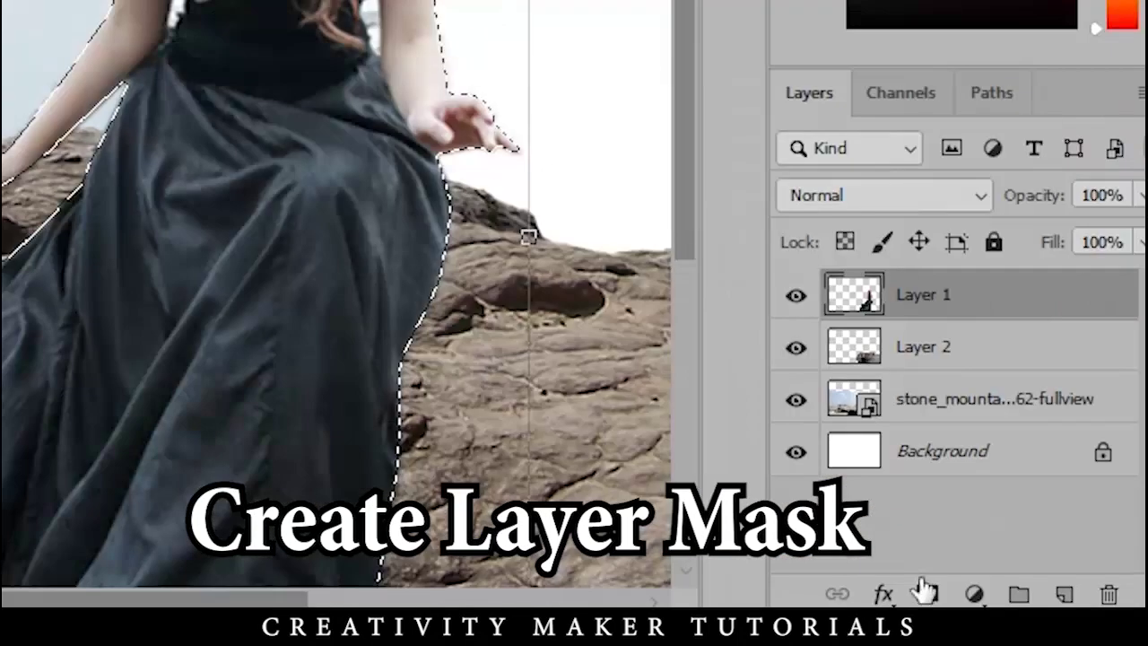
{"action": "left_click", "coordinate": [1031, 601]}
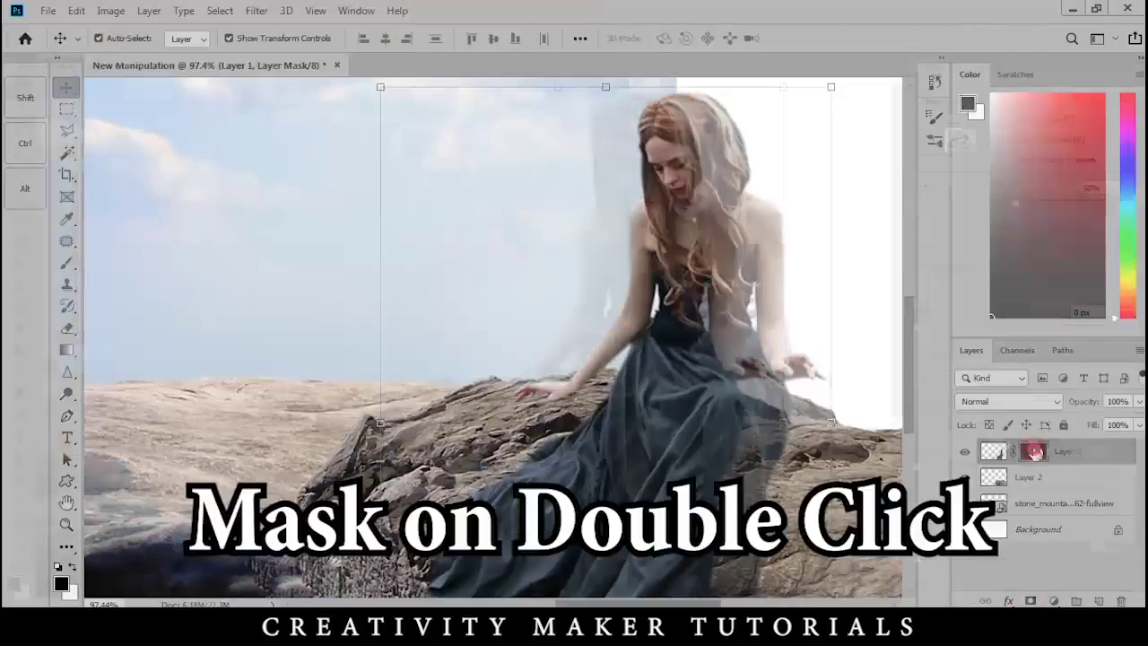
{"action": "double_click", "coordinate": [1034, 453]}
- Brush along the woman's hair and head outline with the Refine Edge Brush to clean the mask edge
{"action": "scroll", "coordinate": [674, 128], "scroll_direction": "up", "scroll_amount": 6}
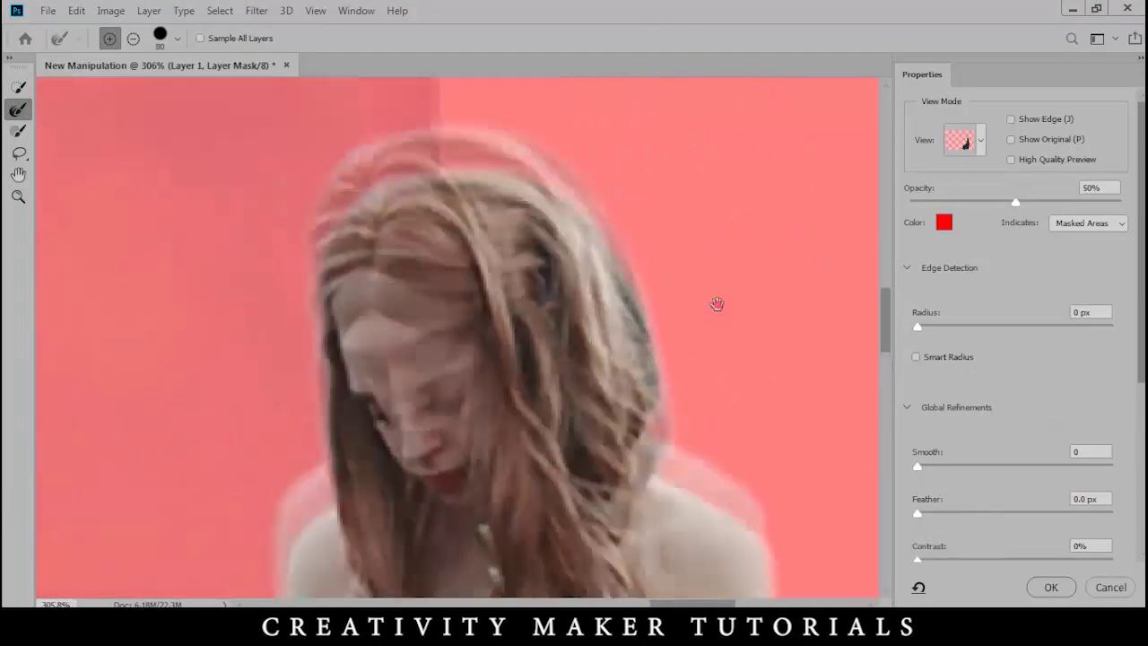
{"action": "left_click_drag", "start_coordinate": [632, 215], "coordinate": [735, 437]}
{"action": "scroll", "coordinate": [680, 349], "scroll_direction": "down", "scroll_amount": 3}
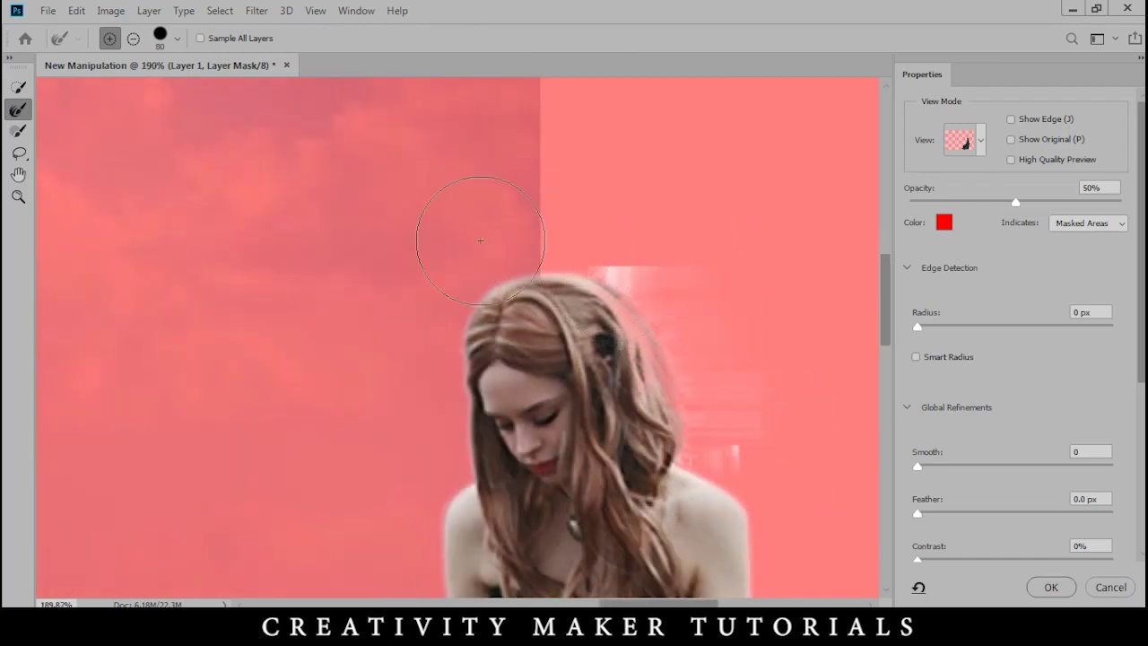
{"action": "scroll", "coordinate": [412, 319], "scroll_direction": "down", "scroll_amount": 3}
{"action": "left_click_drag", "start_coordinate": [460, 380], "coordinate": [455, 331]}
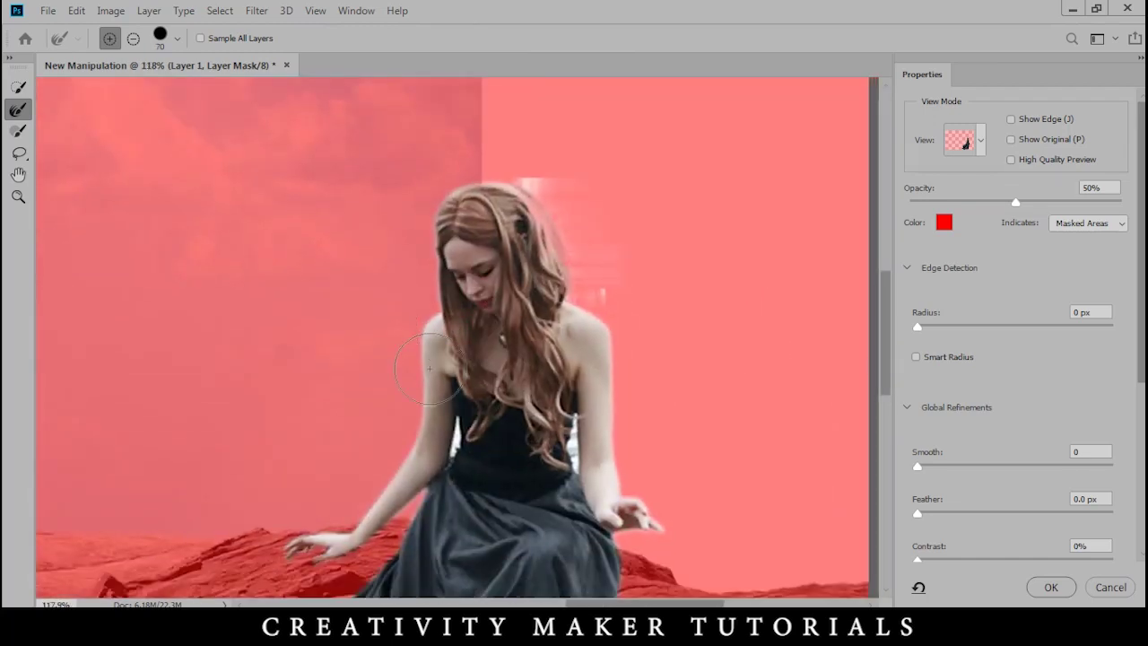
- Refine away the white gaps between both arms and the bodice with a brush of about 8 px, and apply the mask
{"action": "scroll", "coordinate": [431, 368], "scroll_direction": "up", "scroll_amount": 10}
{"action": "key", "text": "bracketleft"}
{"action": "key", "text": "bracketleft"}
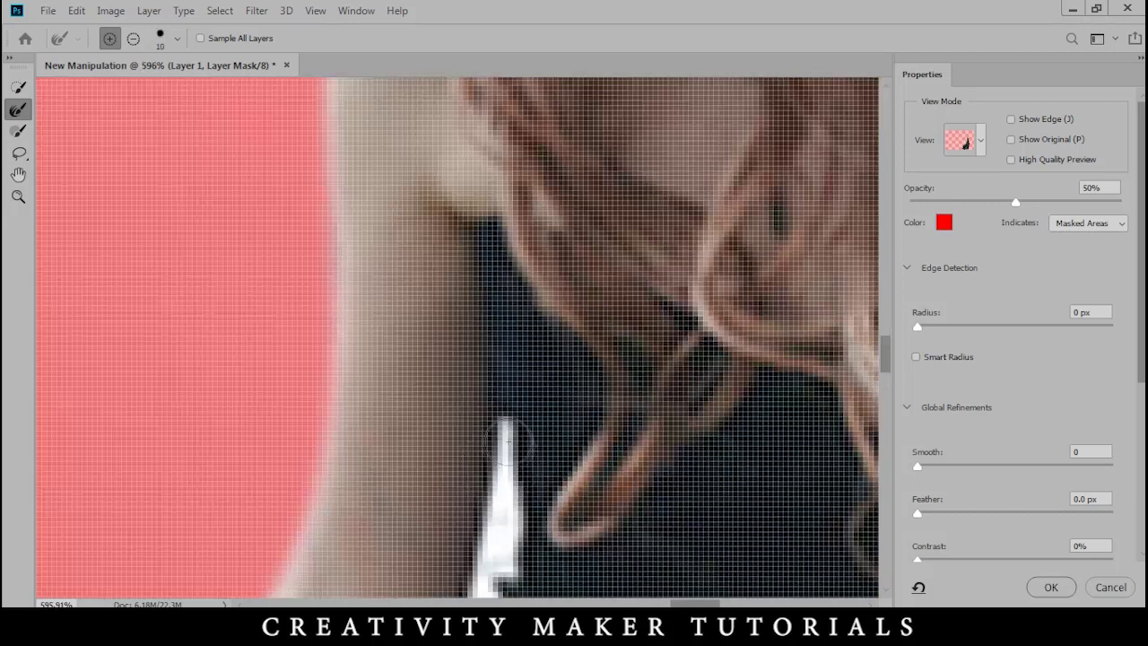
{"action": "mouse_move", "coordinate": [504, 512]}
{"action": "left_mouse_down"}
{"action": "mouse_move", "coordinate": [497, 324]}
{"action": "mouse_move", "coordinate": [493, 365]}
{"action": "mouse_move", "coordinate": [472, 395]}
{"action": "left_mouse_up"}
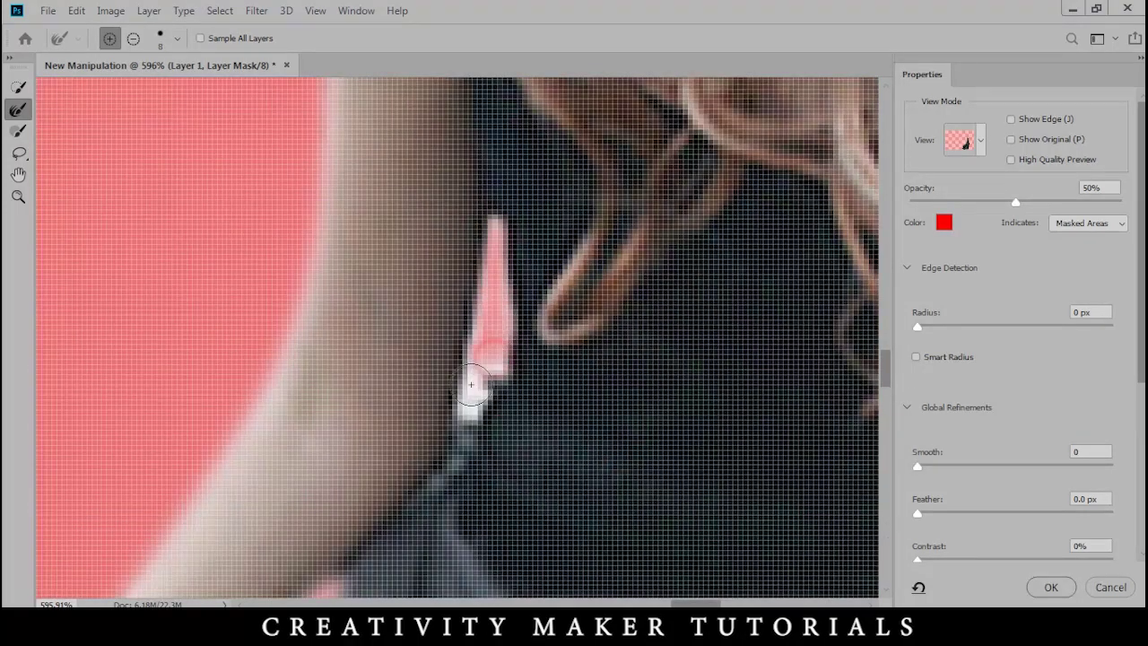
{"action": "scroll", "coordinate": [471, 401], "scroll_direction": "down", "scroll_amount": 4}
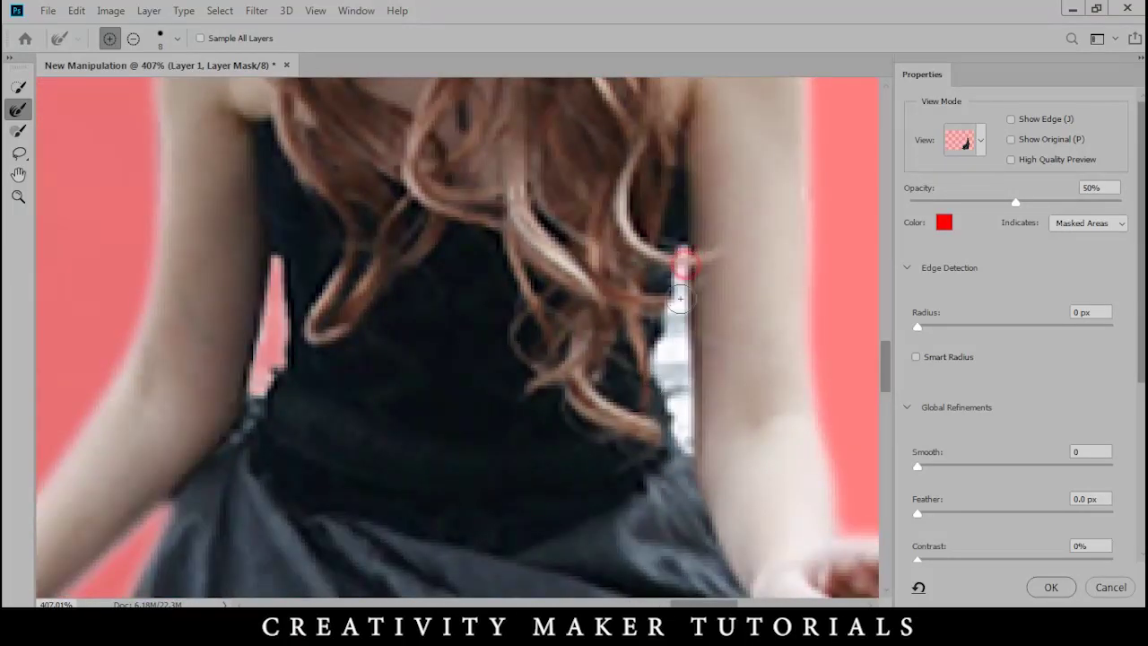
{"action": "mouse_move", "coordinate": [660, 321]}
{"action": "left_mouse_down"}
{"action": "mouse_move", "coordinate": [650, 379]}
{"action": "mouse_move", "coordinate": [661, 357]}
{"action": "mouse_move", "coordinate": [687, 439]}
{"action": "mouse_move", "coordinate": [682, 357]}
{"action": "left_mouse_up"}
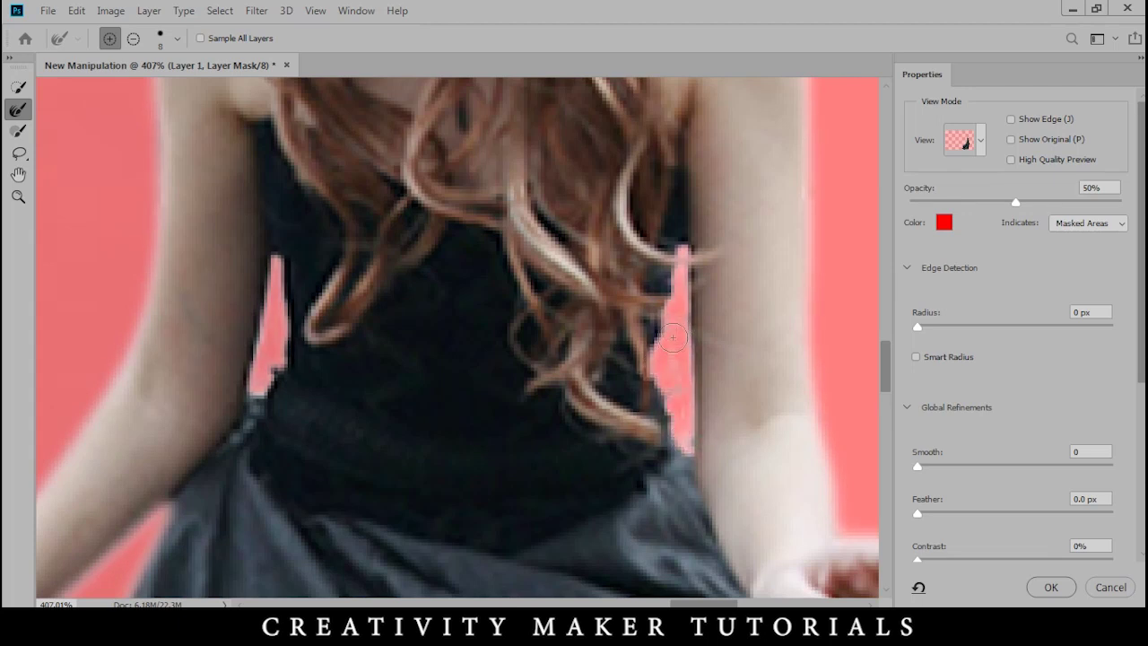
{"action": "scroll", "coordinate": [611, 398], "scroll_direction": "down", "scroll_amount": 6}
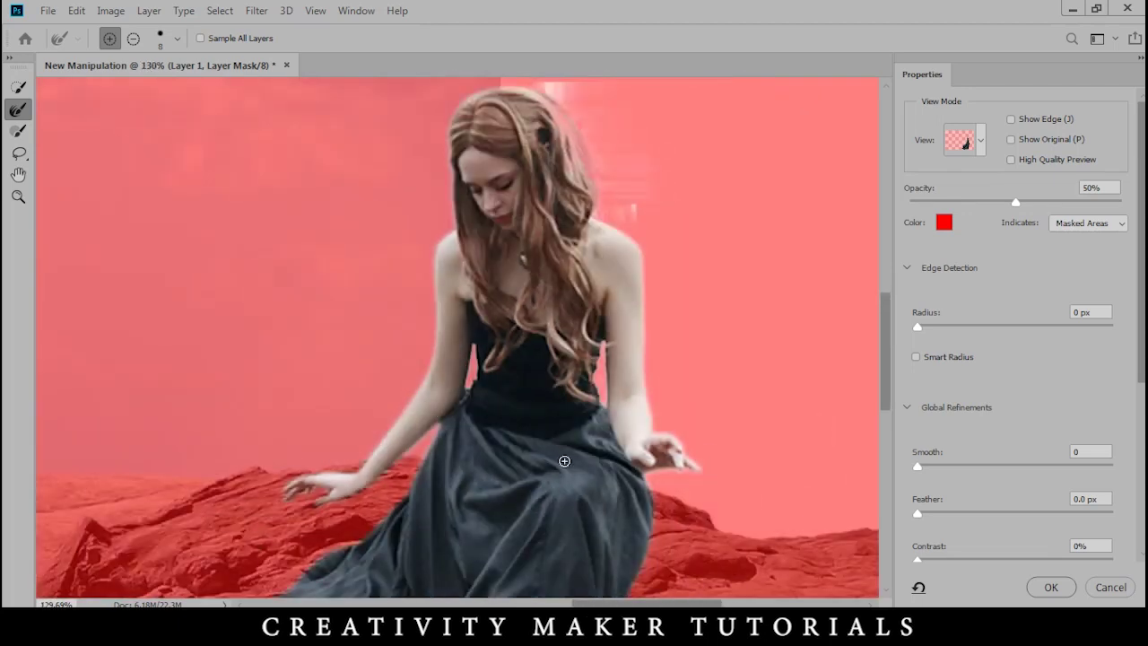
{"action": "left_click", "coordinate": [1039, 585]}
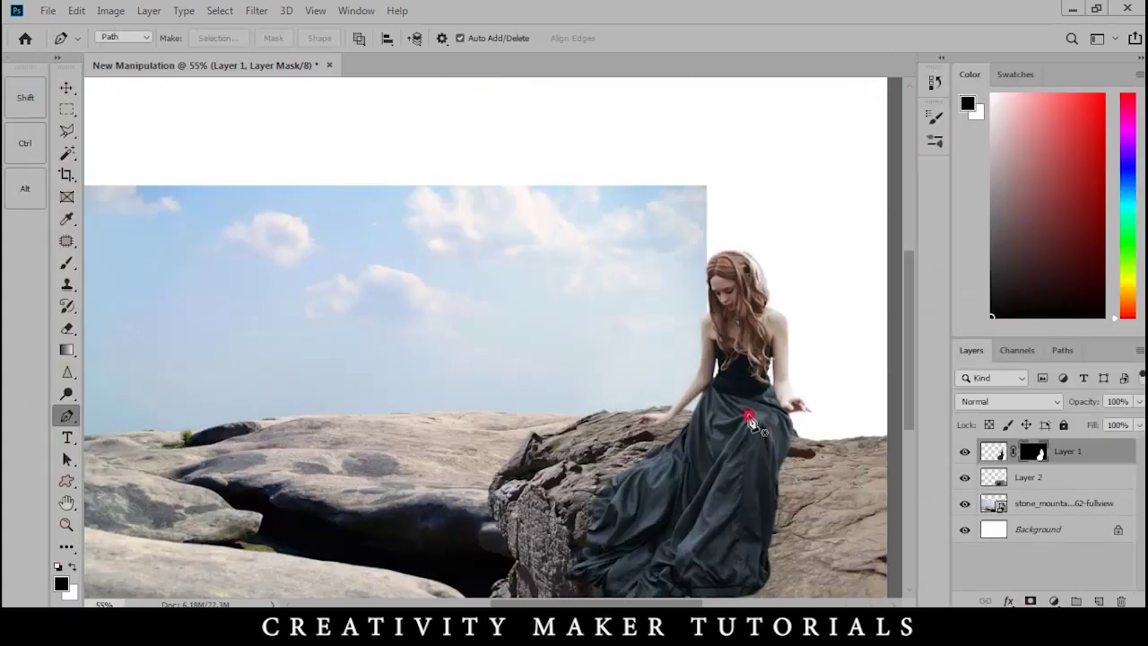
- Outline the rock area behind and to the right of the dress with the Pen tool and fill it with black on a new layer
{"action": "left_click_drag", "start_coordinate": [737, 415], "coordinate": [730, 267]}
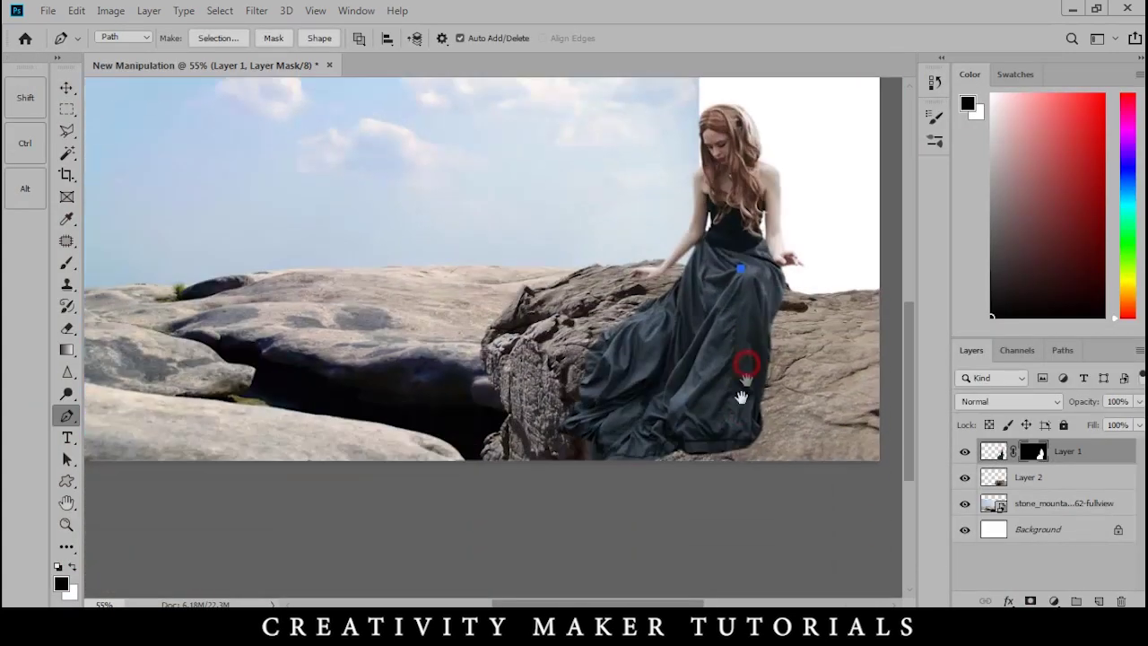
{"action": "left_click", "coordinate": [675, 444]}
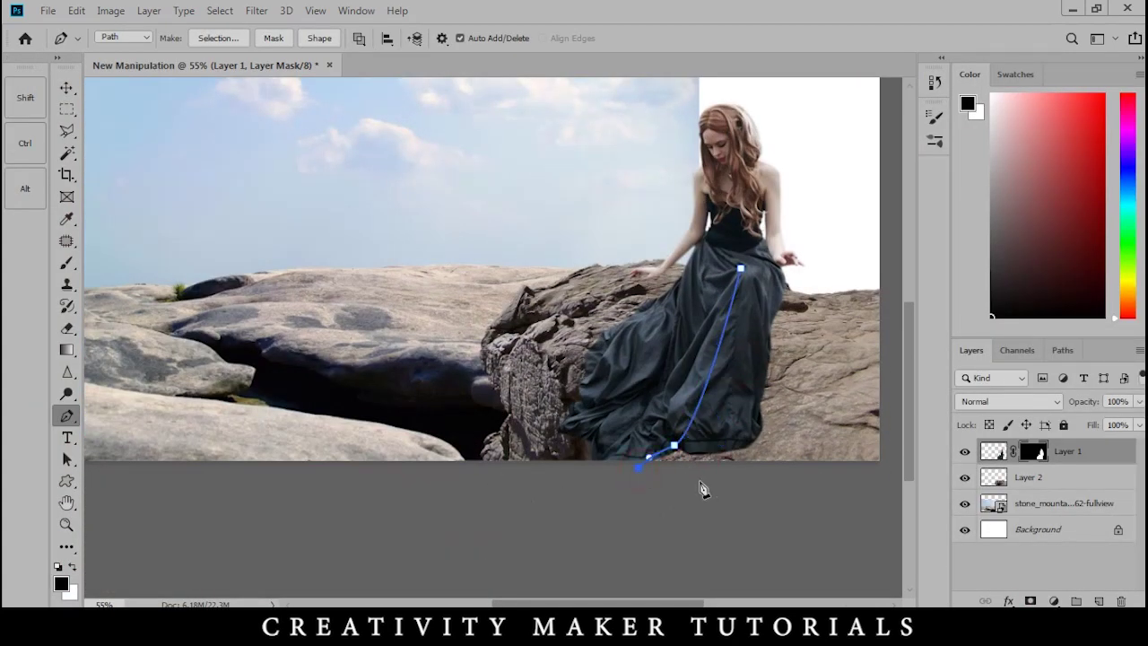
{"action": "left_click_drag", "start_coordinate": [711, 480], "coordinate": [647, 473]}
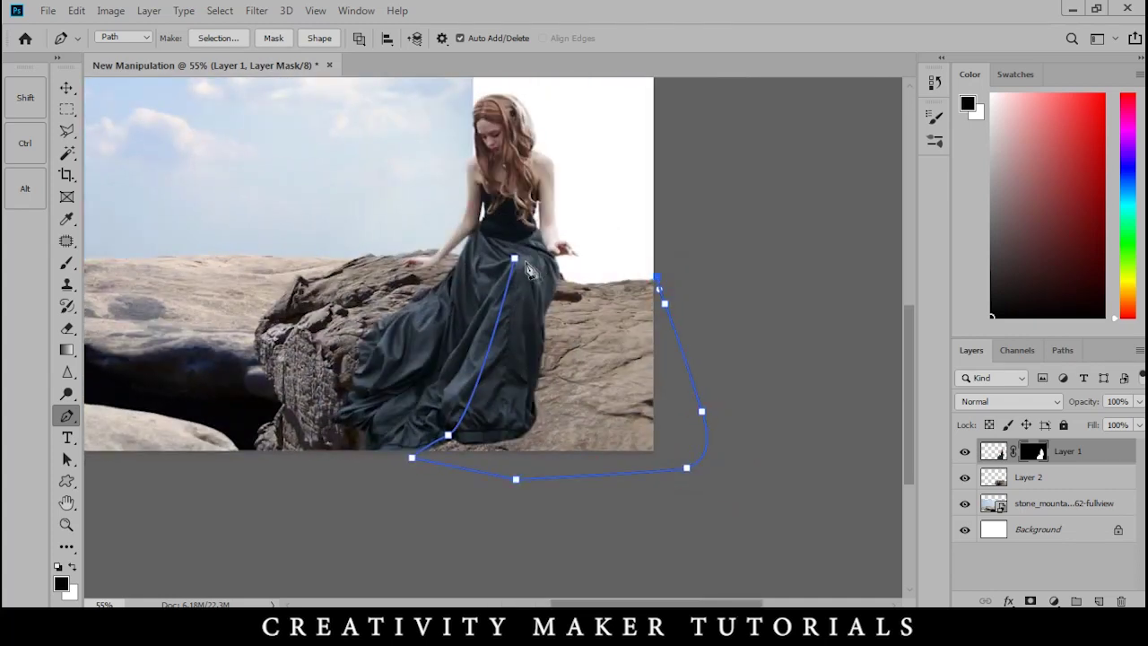
{"action": "key", "text": "ctrl+Return"}
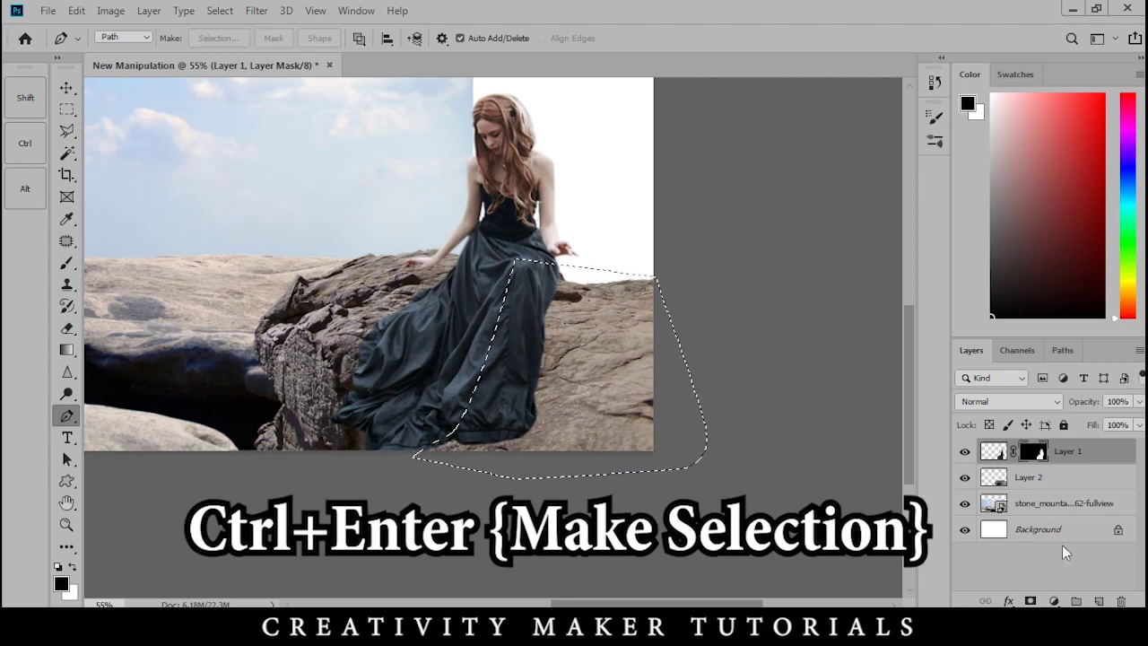
{"action": "left_click", "coordinate": [1098, 601]}
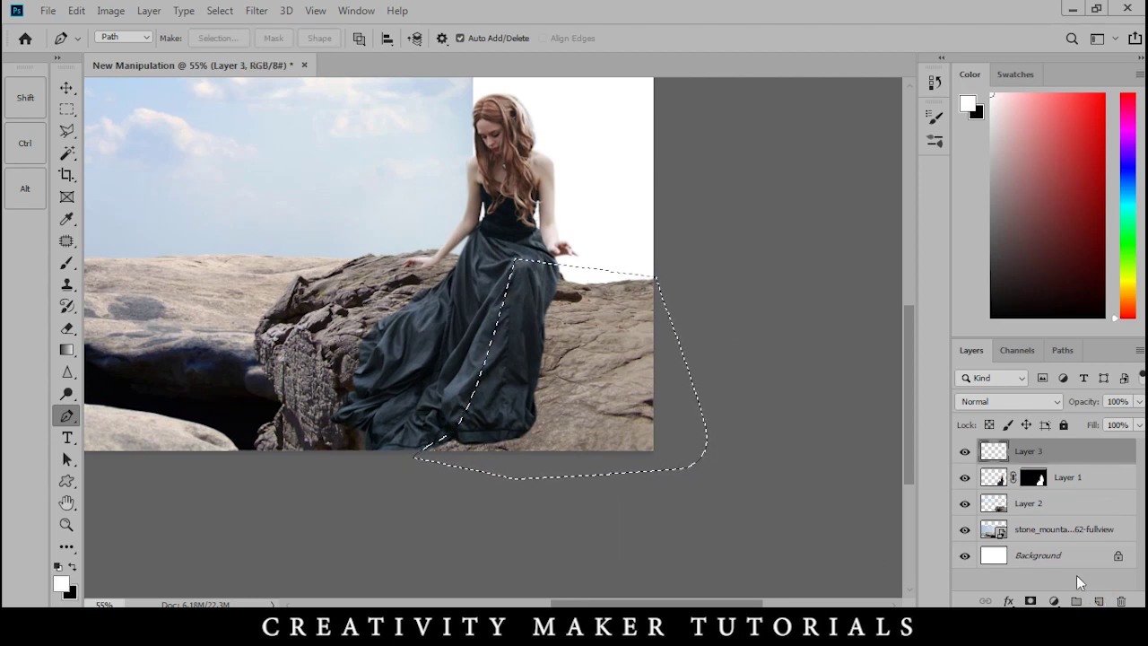
{"action": "key", "text": "ctrl+BackSpace"}
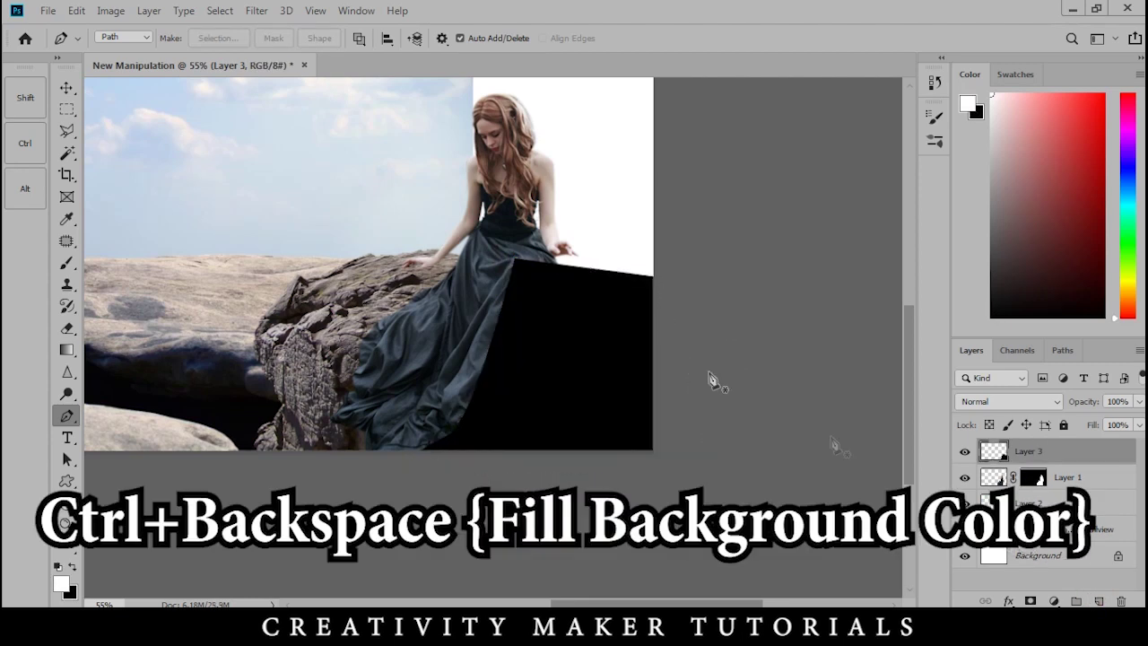
- Add a mask to Layer 3 and fade the black shape with a soft black brush along its top, outer edge and the dress
{"action": "left_click", "coordinate": [1030, 599]}
{"action": "key", "text": "b"}
{"action": "key", "text": "bracketleft"}
{"action": "key", "text": "bracketleft"}
{"action": "key", "text": "bracketleft"}
{"action": "mouse_move", "coordinate": [619, 249]}
{"action": "left_mouse_down"}
{"action": "mouse_move", "coordinate": [659, 280]}
{"action": "mouse_move", "coordinate": [673, 367]}
{"action": "mouse_move", "coordinate": [652, 482]}
{"action": "left_mouse_up"}
{"action": "mouse_move", "coordinate": [623, 218]}
{"action": "left_mouse_down"}
{"action": "mouse_move", "coordinate": [544, 264]}
{"action": "mouse_move", "coordinate": [494, 235]}
{"action": "mouse_move", "coordinate": [602, 206]}
{"action": "left_mouse_up"}
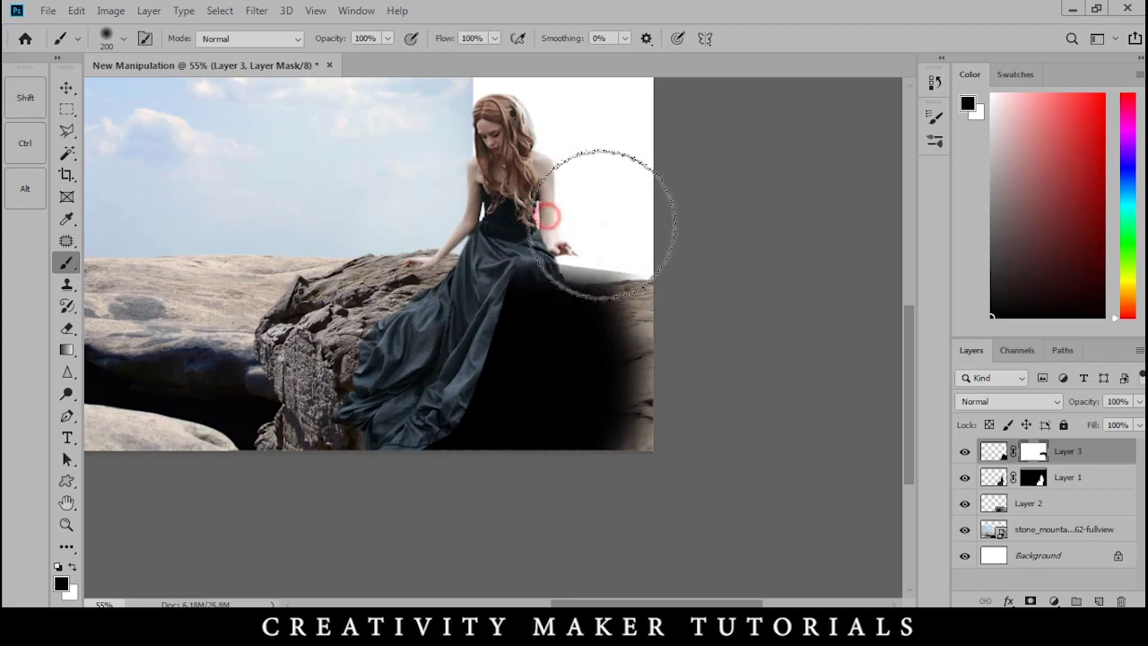
{"action": "mouse_move", "coordinate": [538, 231]}
{"action": "left_mouse_down"}
{"action": "mouse_move", "coordinate": [474, 243]}
{"action": "mouse_move", "coordinate": [454, 384]}
{"action": "mouse_move", "coordinate": [433, 417]}
{"action": "mouse_move", "coordinate": [403, 430]}
{"action": "left_mouse_up"}
- Place Layer 3 directly beneath Layer 1 and set its opacity to 88%
{"action": "left_click", "coordinate": [79, 95]}
{"action": "key", "text": "x"}
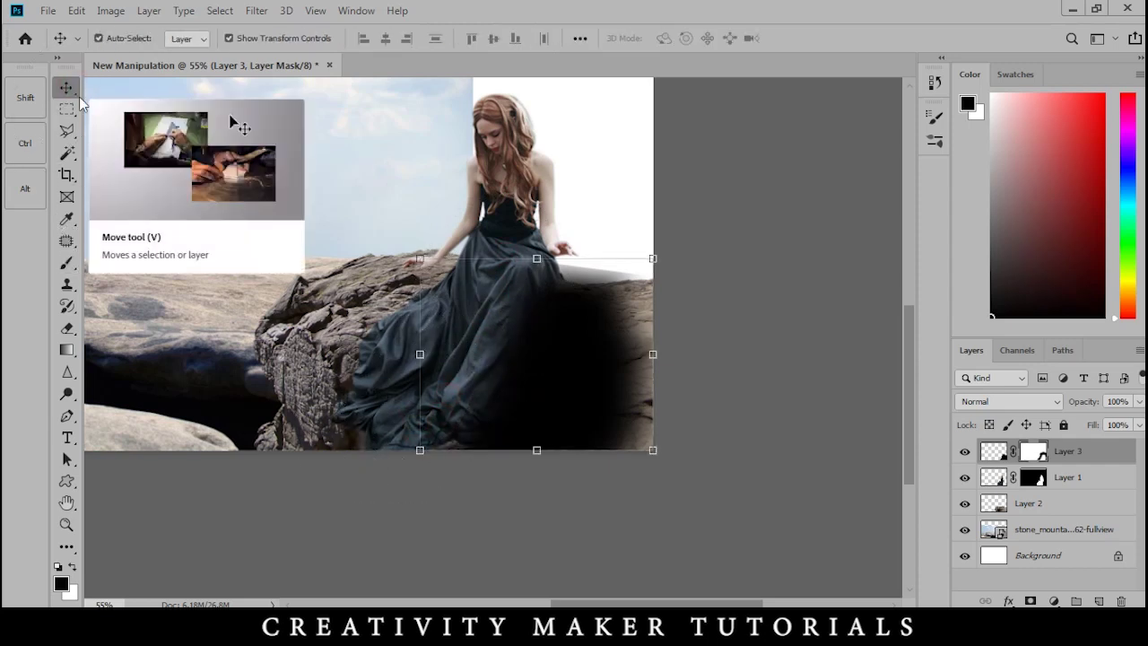
{"action": "key", "text": "ctrl+bracketleft"}
{"action": "key", "text": "ctrl+bracketleft"}
{"action": "key", "text": "ctrl+bracketright"}
{"action": "key", "text": "8"}
{"action": "key", "text": "2"}
{"action": "key", "text": "b"}
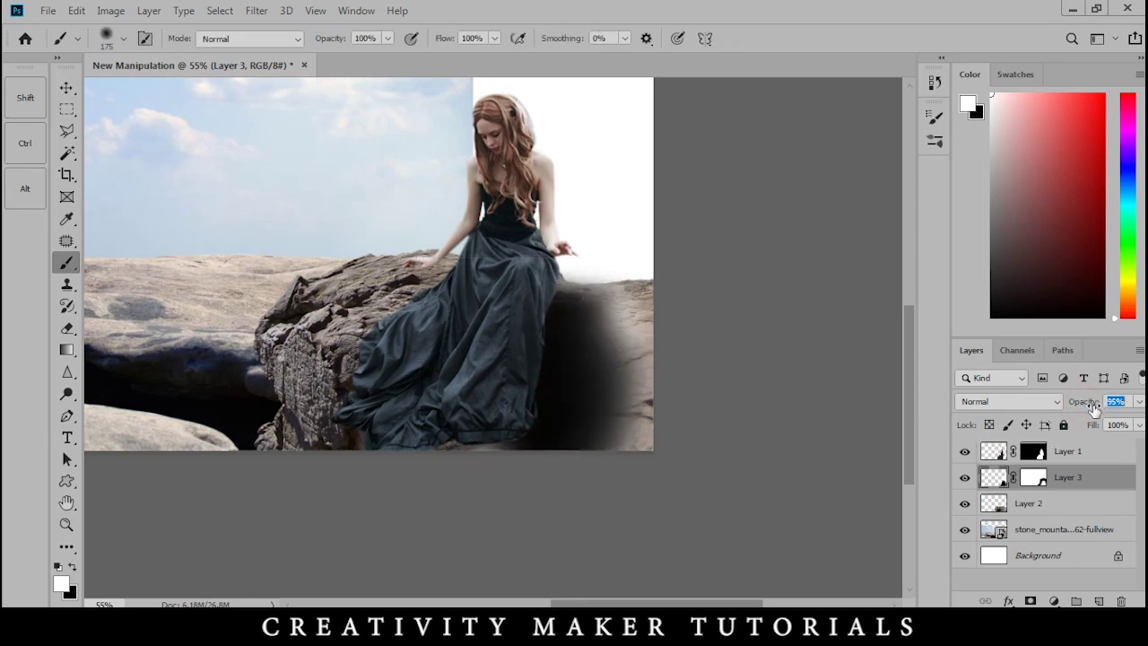
- Soften the right edge of the dress on Layer 1's mask with a black brush of 175 px
{"action": "left_click", "coordinate": [1033, 455]}
{"action": "key", "text": "x"}
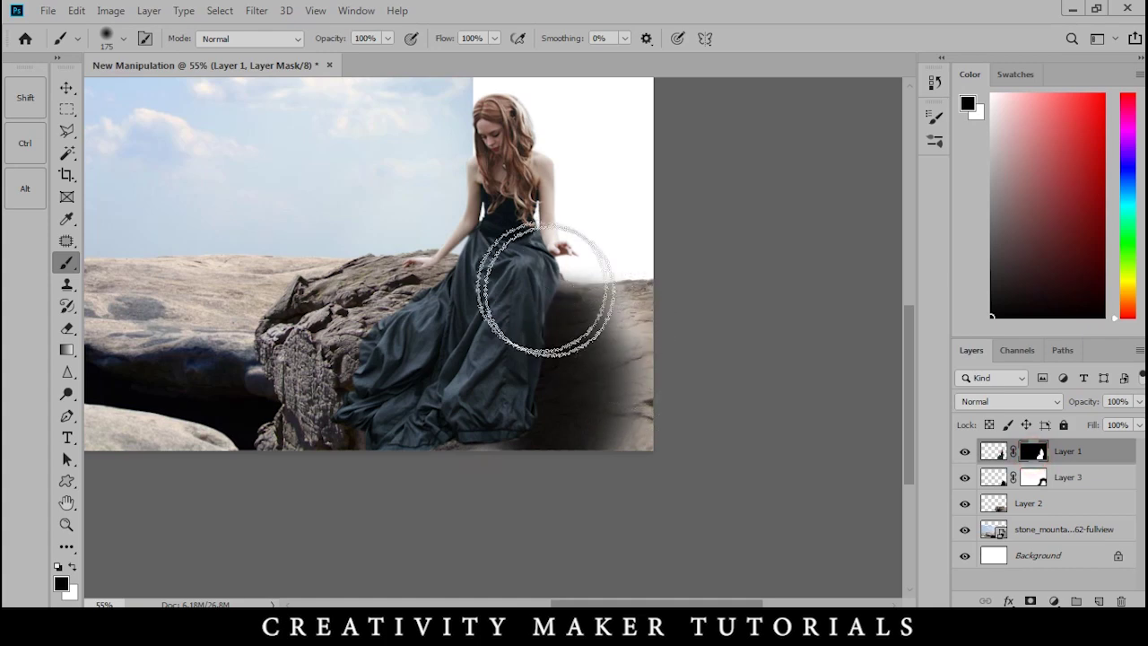
{"action": "scroll", "coordinate": [529, 292], "scroll_direction": "up", "scroll_amount": 3}
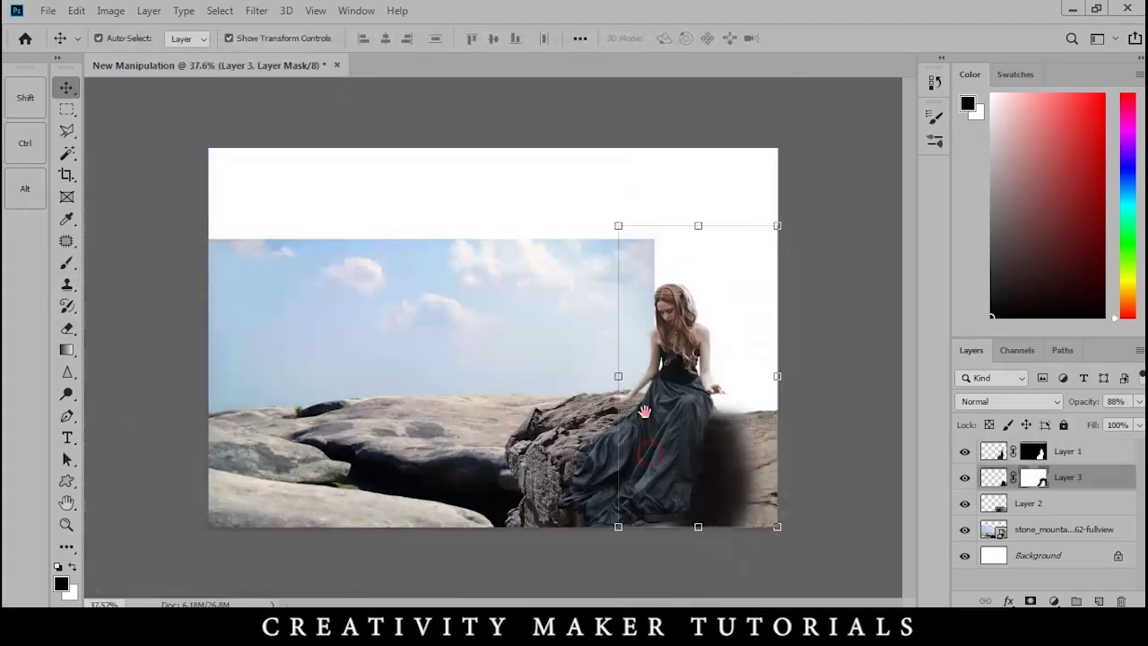
- Duplicate the woman's layer and apply the layer mask on the copy
{"action": "left_click", "coordinate": [689, 368]}
{"action": "key", "text": "ctrl+j"}
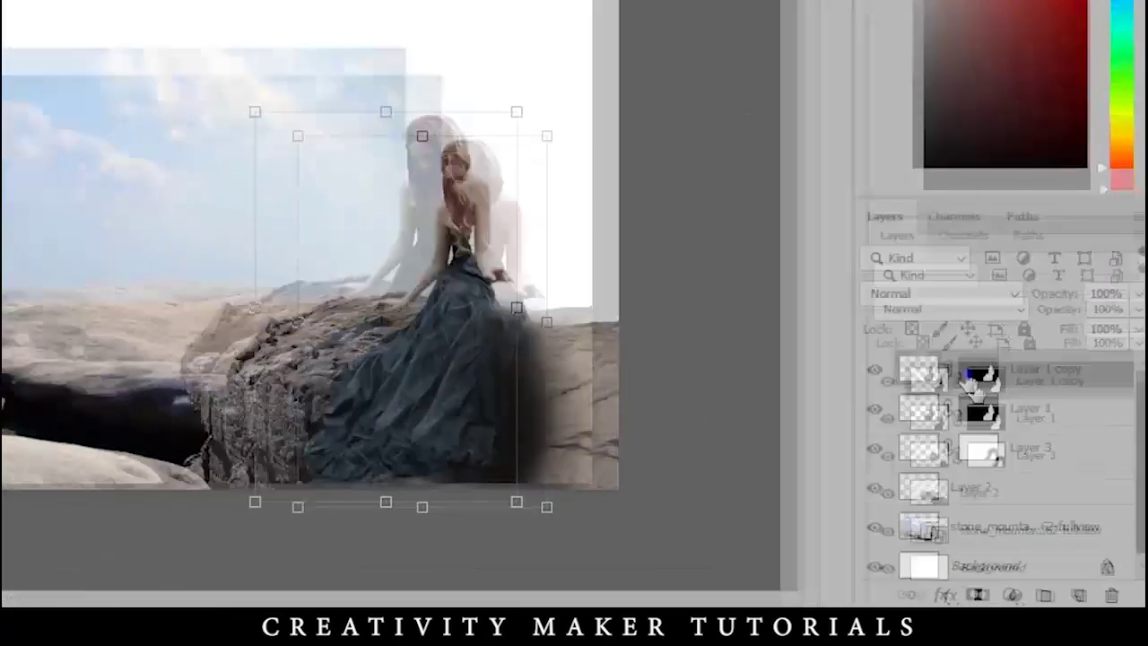
{"action": "right_click", "coordinate": [1034, 452]}
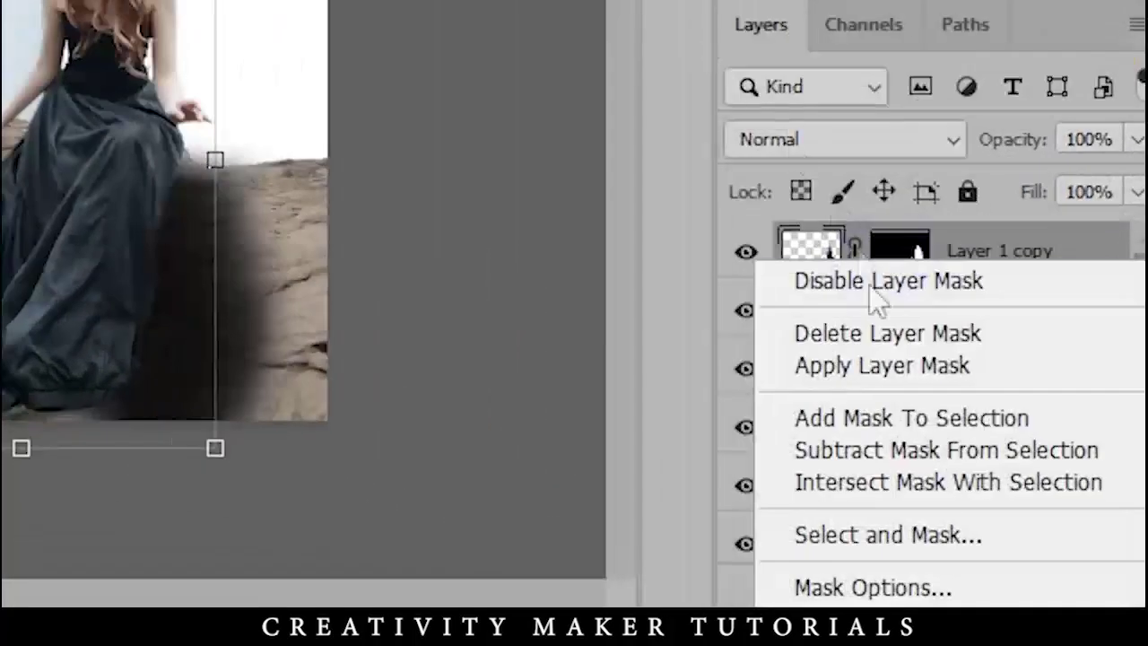
{"action": "left_click", "coordinate": [889, 368]}
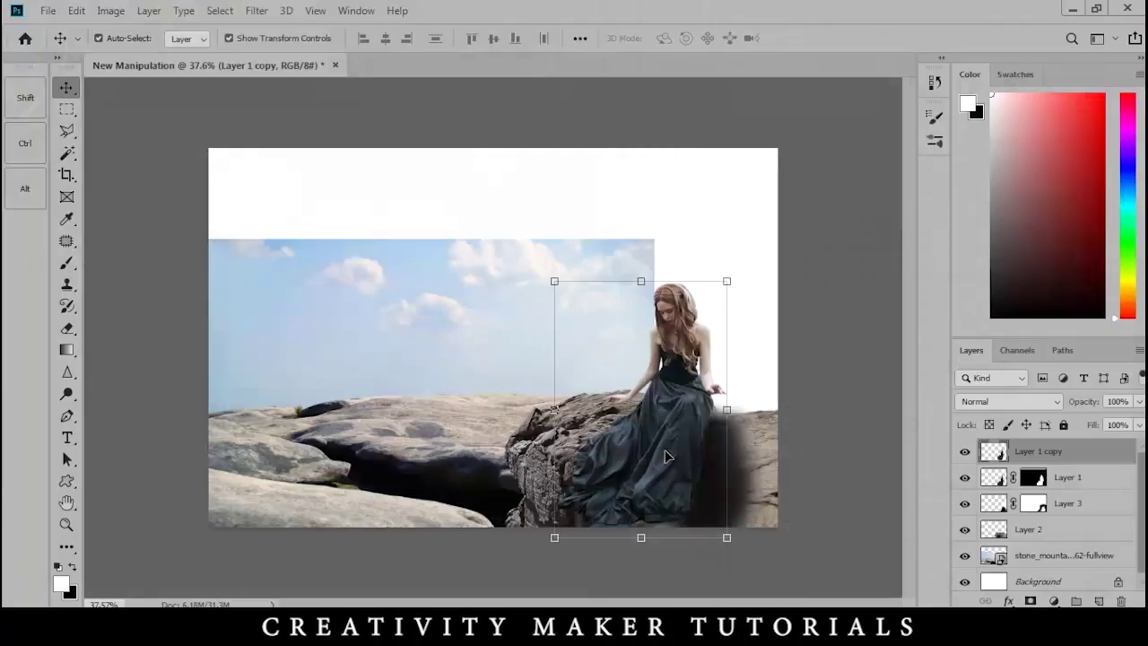
- Liquify Layer 1 copy with a 900 brush size, stretching the dress's train leftward across the rocks
{"action": "left_click", "coordinate": [263, 11]}
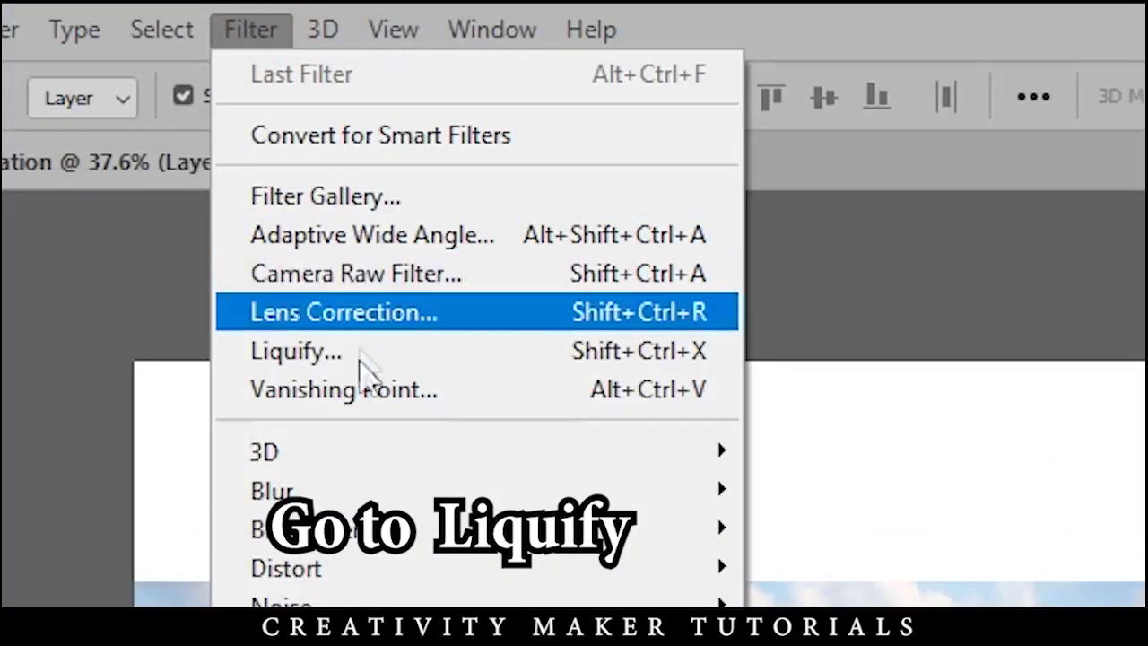
{"action": "left_click", "coordinate": [301, 145]}
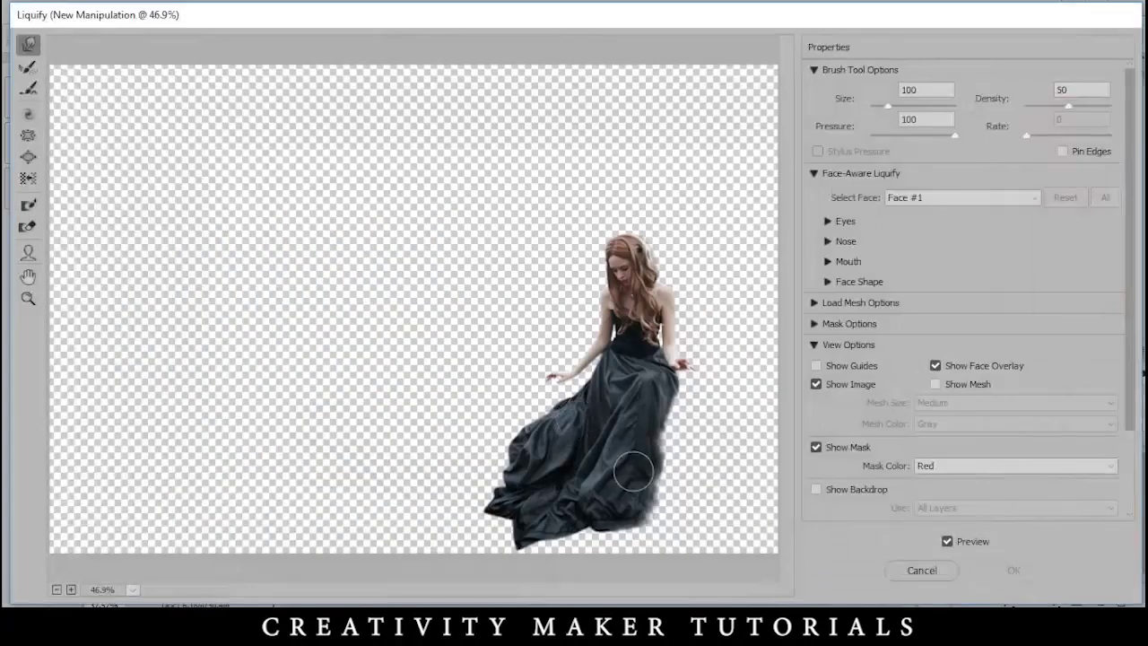
{"action": "key", "text": "bracketright"}
{"action": "key", "text": "bracketright"}
{"action": "key", "text": "bracketright"}
{"action": "key", "text": "bracketright"}
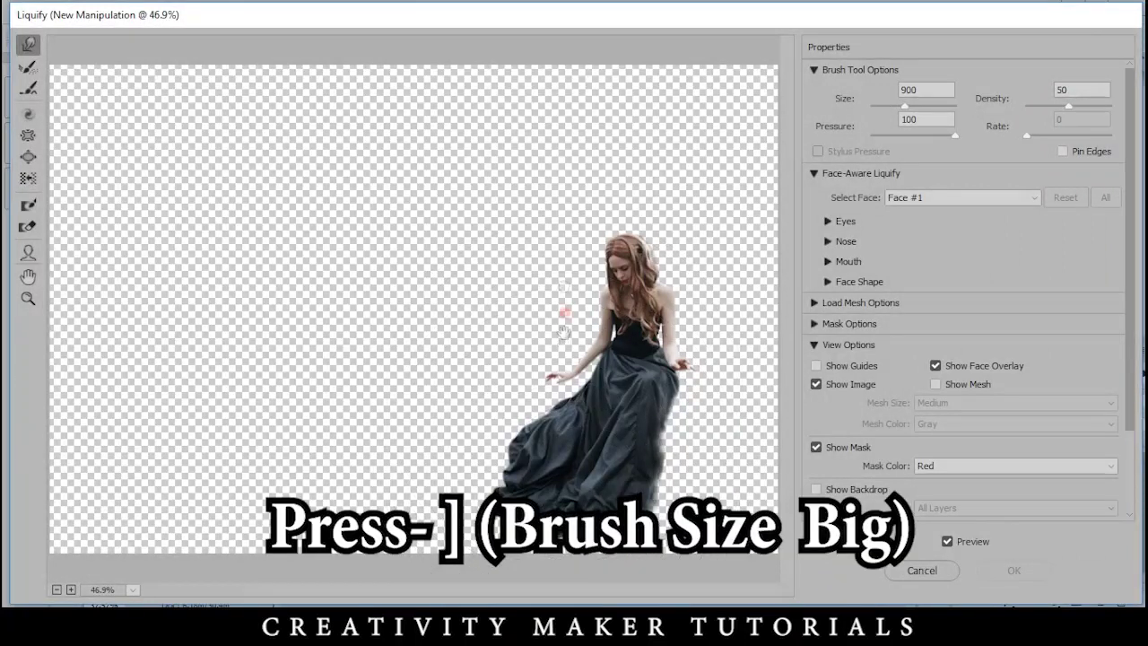
{"action": "key", "text": "ctrl+minus"}
{"action": "key", "text": "ctrl+minus"}
{"action": "mouse_move", "coordinate": [475, 480]}
{"action": "left_mouse_down"}
{"action": "mouse_move", "coordinate": [407, 493]}
{"action": "mouse_move", "coordinate": [433, 409]}
{"action": "mouse_move", "coordinate": [372, 401]}
{"action": "mouse_move", "coordinate": [445, 453]}
{"action": "mouse_move", "coordinate": [446, 472]}
{"action": "mouse_move", "coordinate": [510, 468]}
{"action": "mouse_move", "coordinate": [514, 486]}
{"action": "mouse_move", "coordinate": [465, 474]}
{"action": "mouse_move", "coordinate": [401, 480]}
{"action": "mouse_move", "coordinate": [353, 460]}
{"action": "mouse_move", "coordinate": [398, 422]}
{"action": "mouse_move", "coordinate": [382, 413]}
{"action": "mouse_move", "coordinate": [297, 498]}
{"action": "left_mouse_up"}
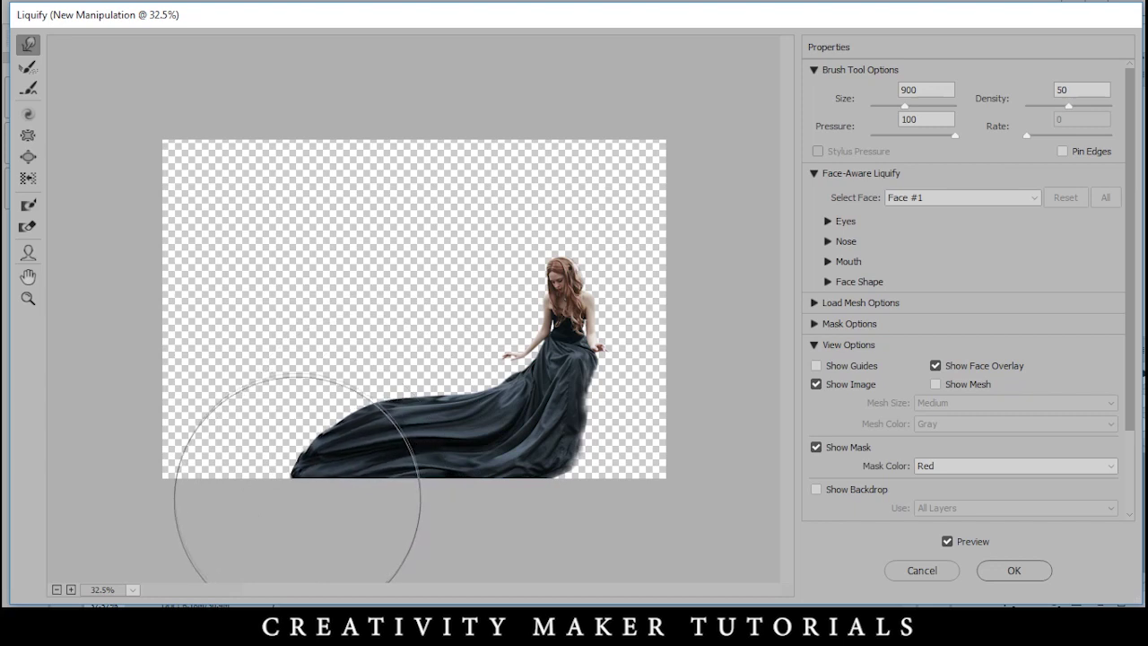
{"action": "left_click", "coordinate": [998, 579]}
- Mask out the sky of the stone mountain layer above the rocks with a soft black brush of 500 px
{"action": "left_click", "coordinate": [254, 276]}
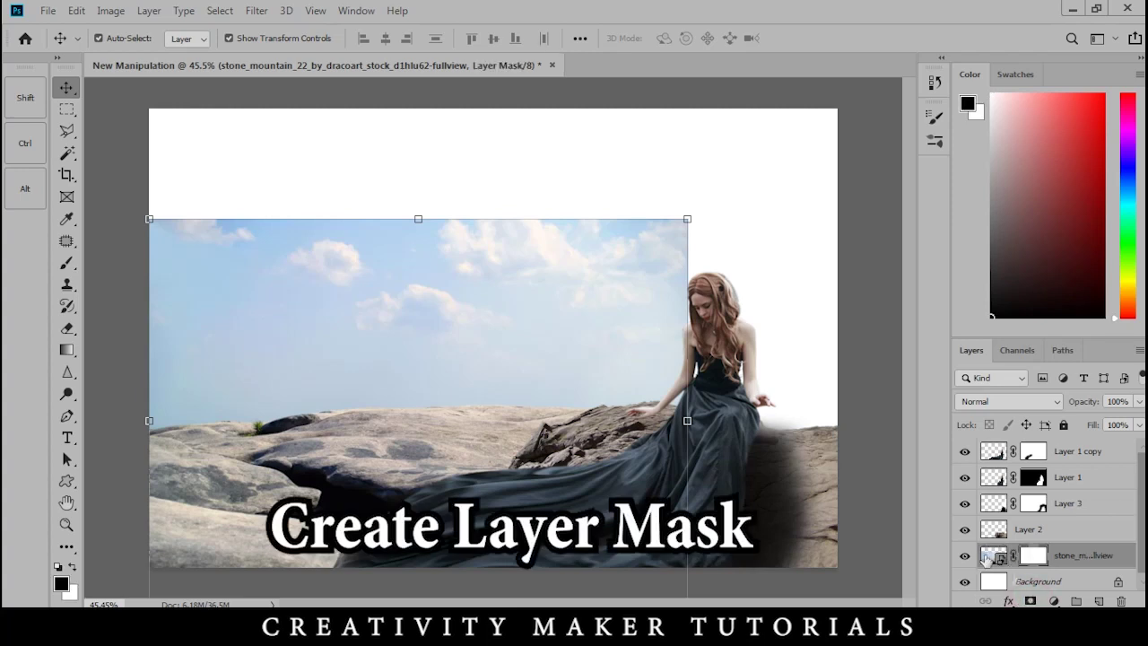
{"action": "key", "text": "b"}
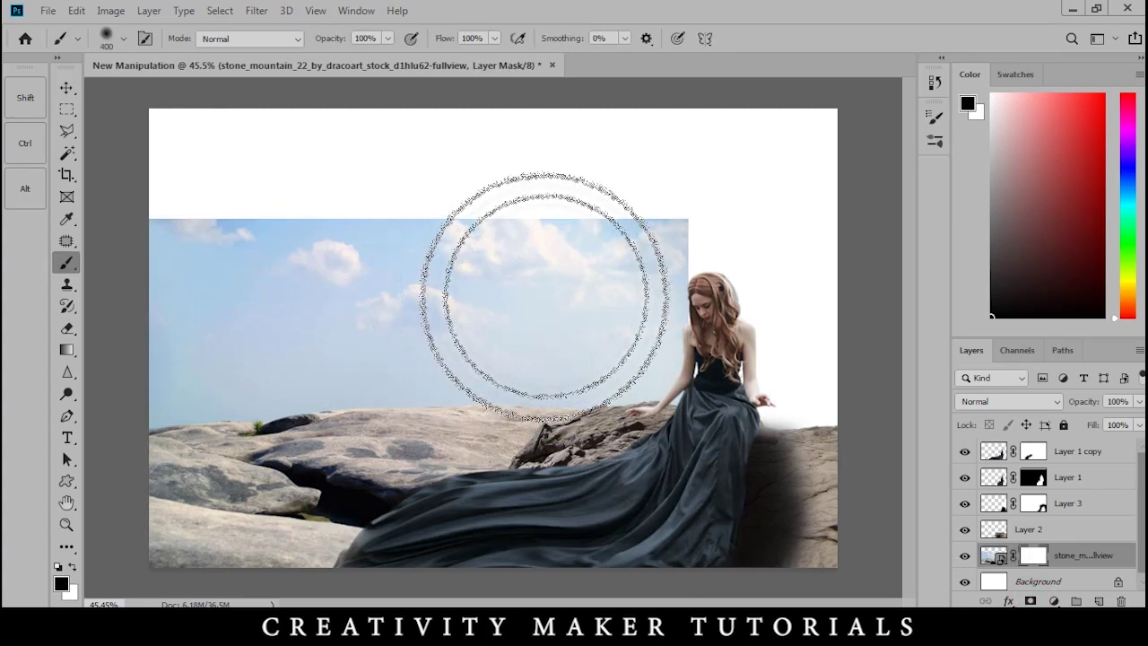
{"action": "key", "text": "bracketright"}
{"action": "scroll", "coordinate": [579, 300], "scroll_direction": "down", "scroll_amount": 4}
{"action": "mouse_move", "coordinate": [260, 303]}
{"action": "left_mouse_down"}
{"action": "mouse_move", "coordinate": [252, 368]}
{"action": "mouse_move", "coordinate": [252, 262]}
{"action": "mouse_move", "coordinate": [342, 314]}
{"action": "mouse_move", "coordinate": [323, 330]}
{"action": "mouse_move", "coordinate": [422, 315]}
{"action": "mouse_move", "coordinate": [603, 323]}
{"action": "mouse_move", "coordinate": [605, 246]}
{"action": "mouse_move", "coordinate": [501, 259]}
{"action": "mouse_move", "coordinate": [349, 252]}
{"action": "mouse_move", "coordinate": [560, 271]}
{"action": "mouse_move", "coordinate": [545, 277]}
{"action": "mouse_move", "coordinate": [601, 294]}
{"action": "mouse_move", "coordinate": [455, 311]}
{"action": "left_mouse_up"}
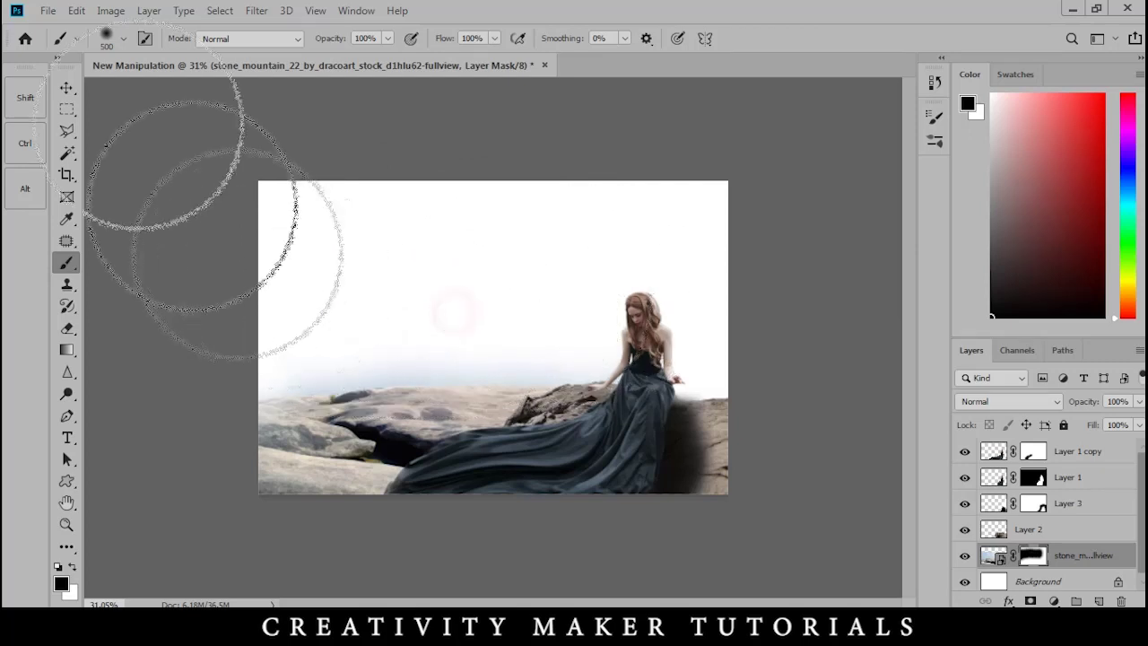
- Place the empty_words sky image beneath the stone mountain layer, enlarged and positioned to cover the whole background
{"action": "left_click", "coordinate": [66, 87]}
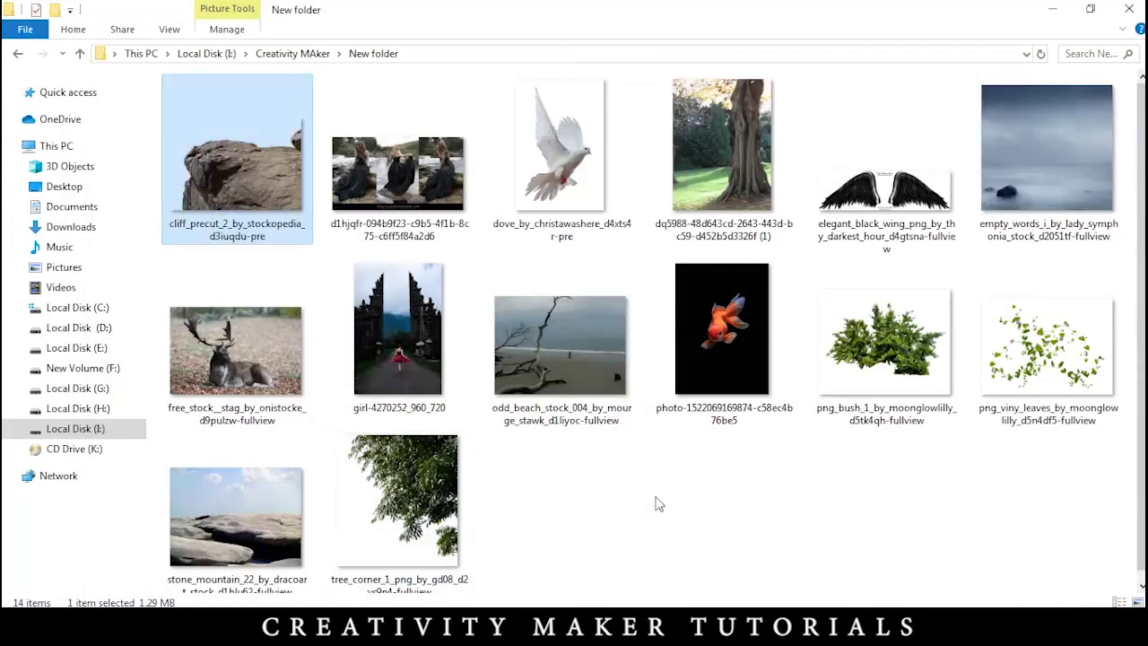
{"action": "left_click_drag", "start_coordinate": [1033, 130], "coordinate": [592, 605]}
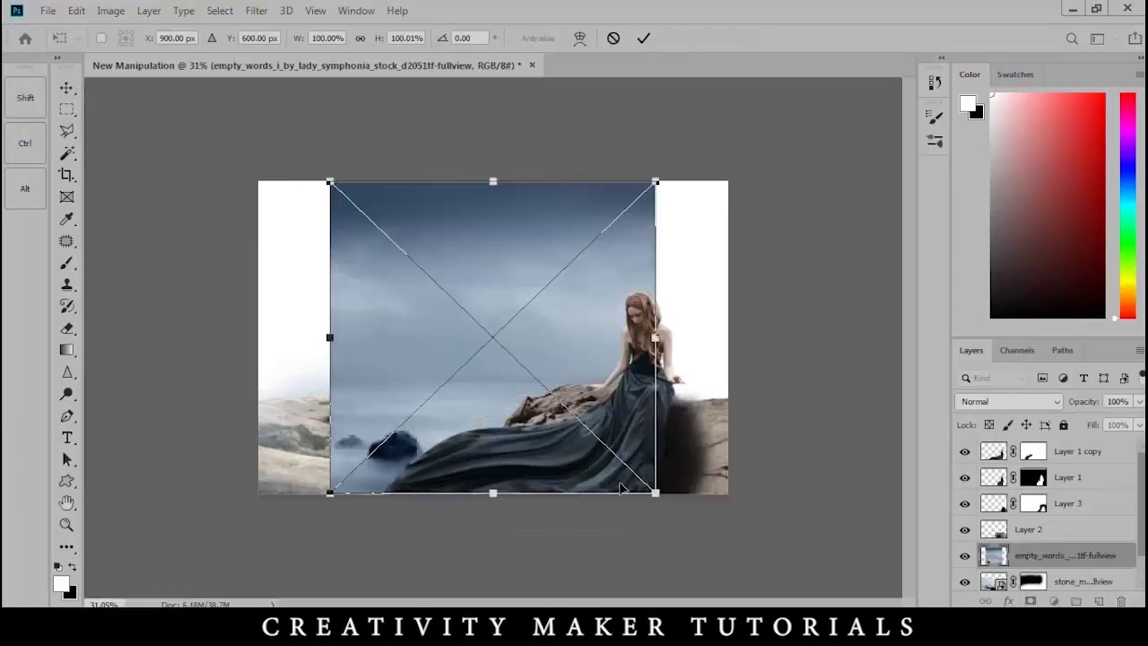
{"action": "left_click_drag", "start_coordinate": [658, 494], "coordinate": [794, 538]}
{"action": "left_click_drag", "start_coordinate": [468, 396], "coordinate": [461, 330]}
{"action": "key", "text": "Return"}
{"action": "scroll", "coordinate": [494, 339], "scroll_direction": "up", "scroll_amount": 3}
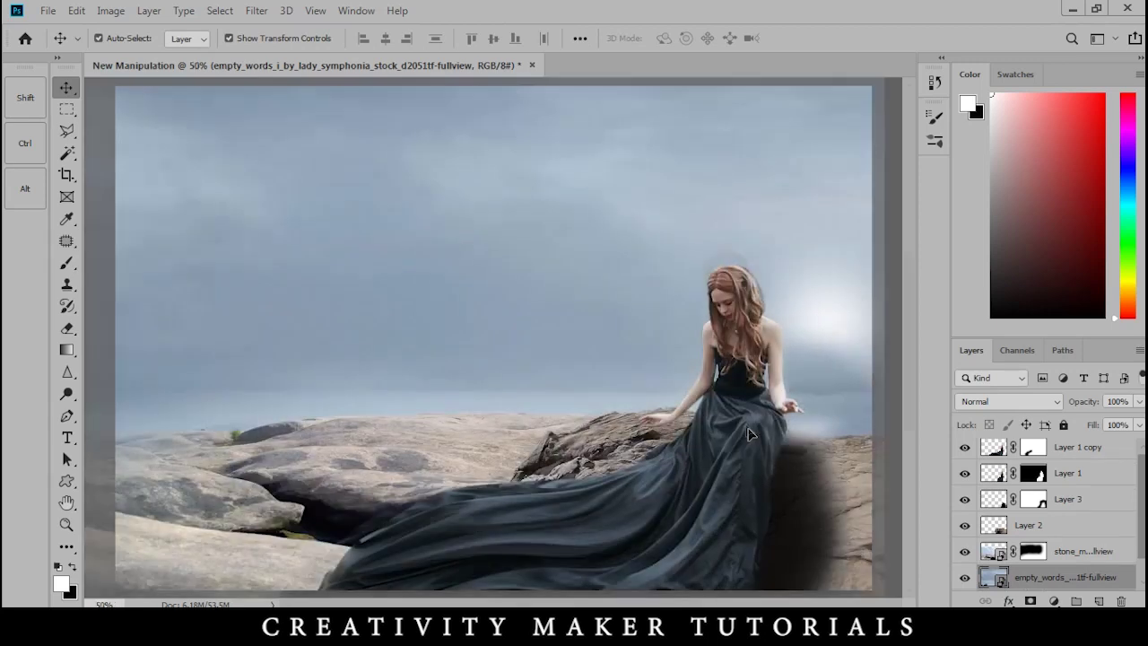
{"action": "left_click", "coordinate": [820, 512]}
{"action": "left_click_drag", "start_coordinate": [820, 535], "coordinate": [808, 522]}
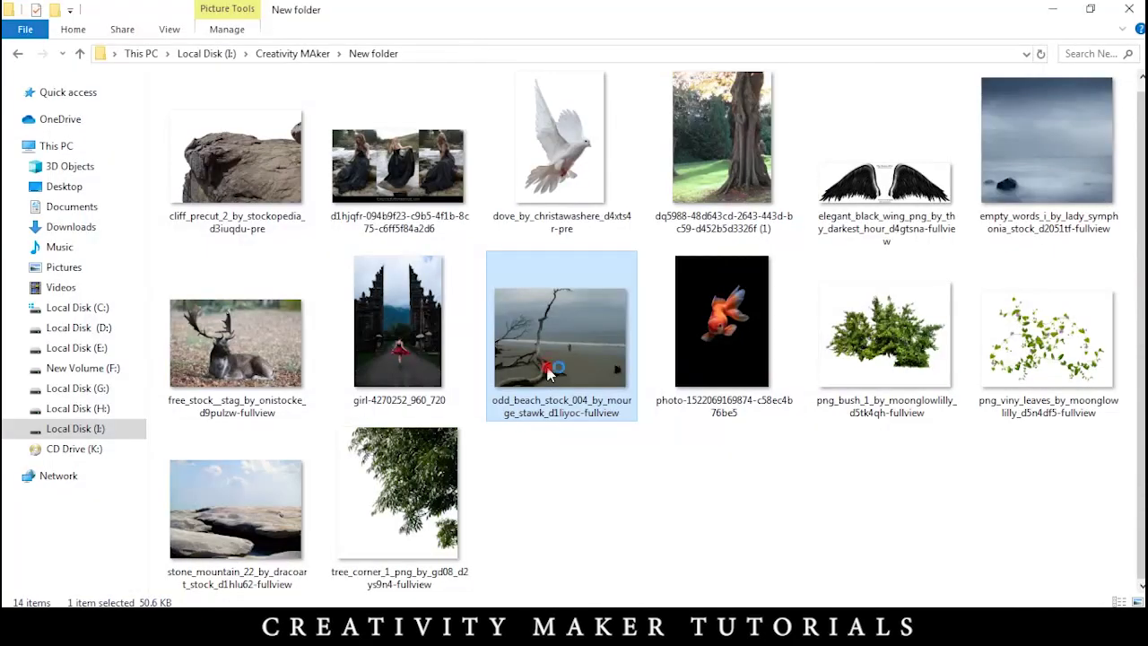
- Preview the odd_beach_stock_004_by_mourge_stawk_d1liyoc-fullview image and open it as a separate document
{"action": "double_click", "coordinate": [555, 369]}
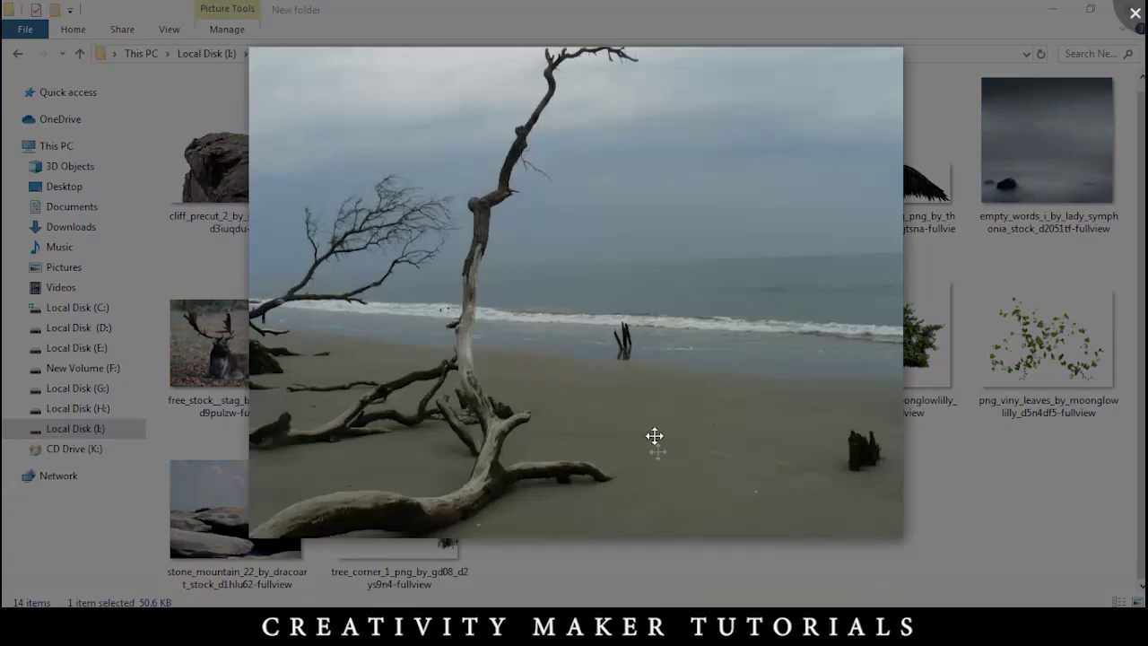
{"action": "left_click", "coordinate": [780, 600]}
{"action": "left_click", "coordinate": [664, 303]}
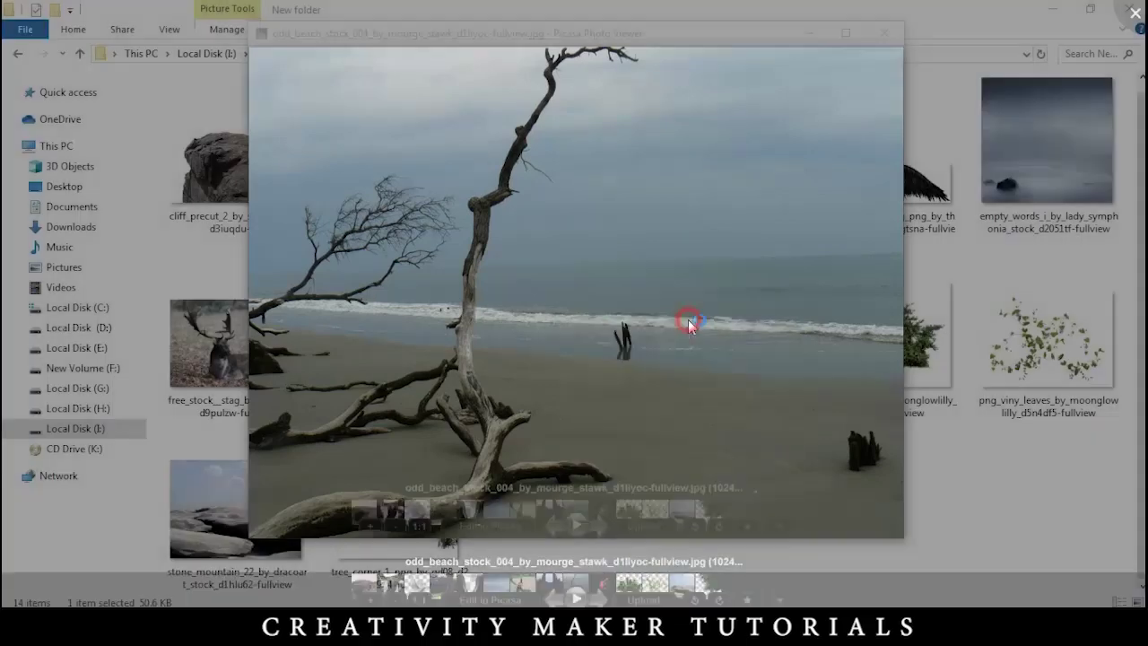
- Trace the low horizontal driftwood branch with the Pen tool, around its tip and back to the trunk
{"action": "scroll", "coordinate": [377, 570], "scroll_direction": "up", "scroll_amount": 3}
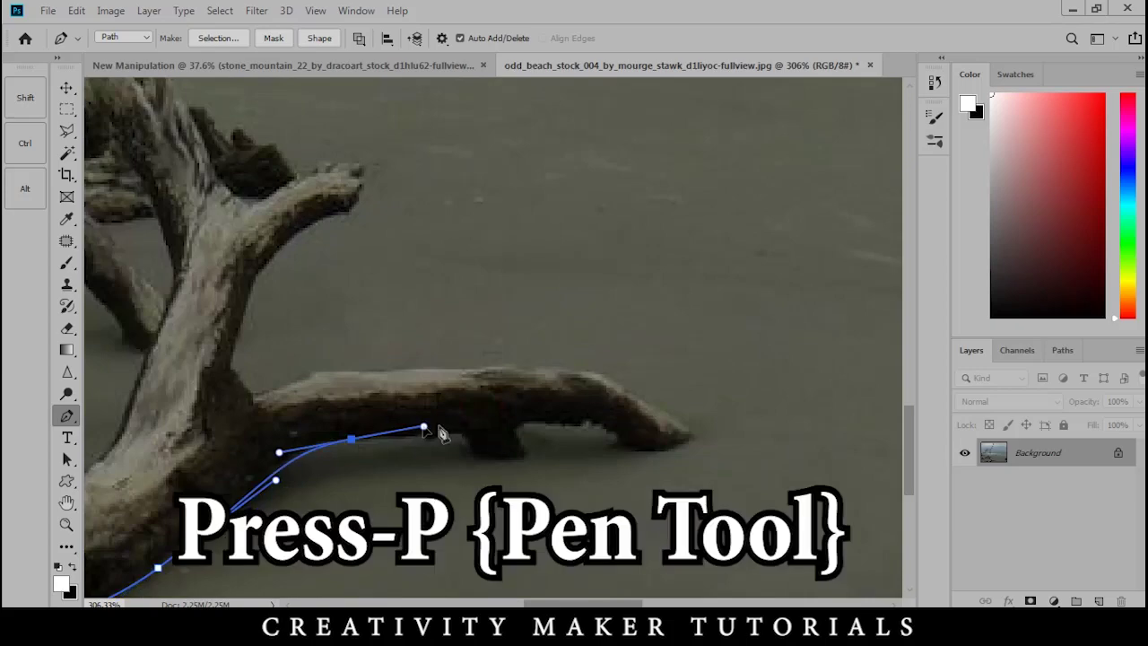
{"action": "scroll", "coordinate": [471, 449], "scroll_direction": "up", "scroll_amount": 3}
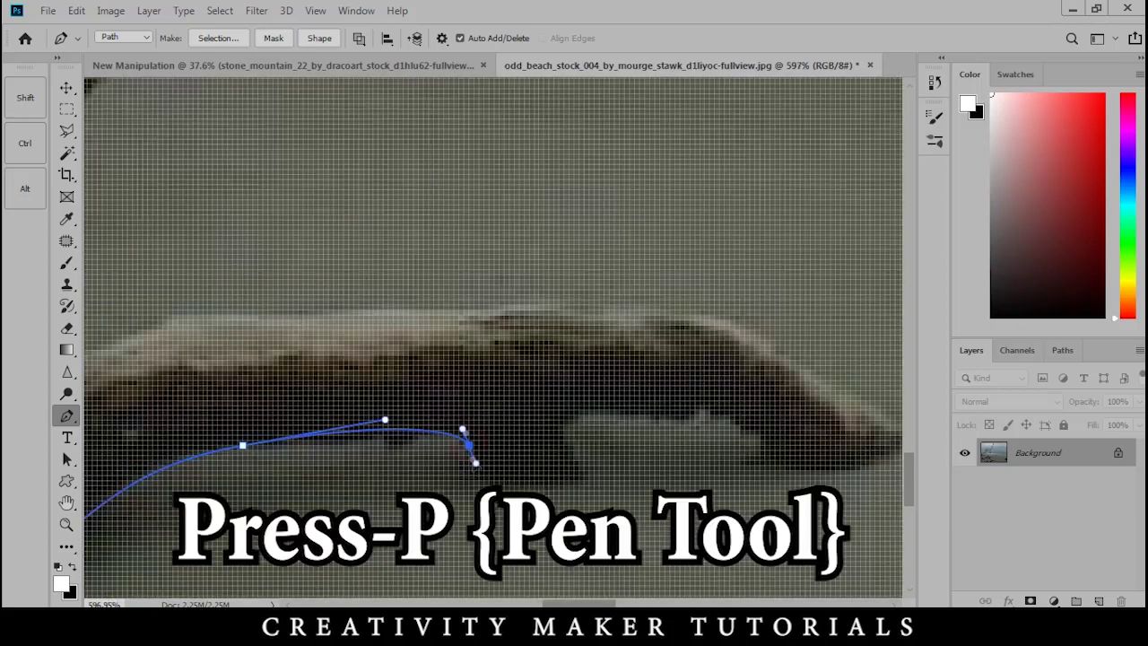
{"action": "left_click", "coordinate": [731, 485]}
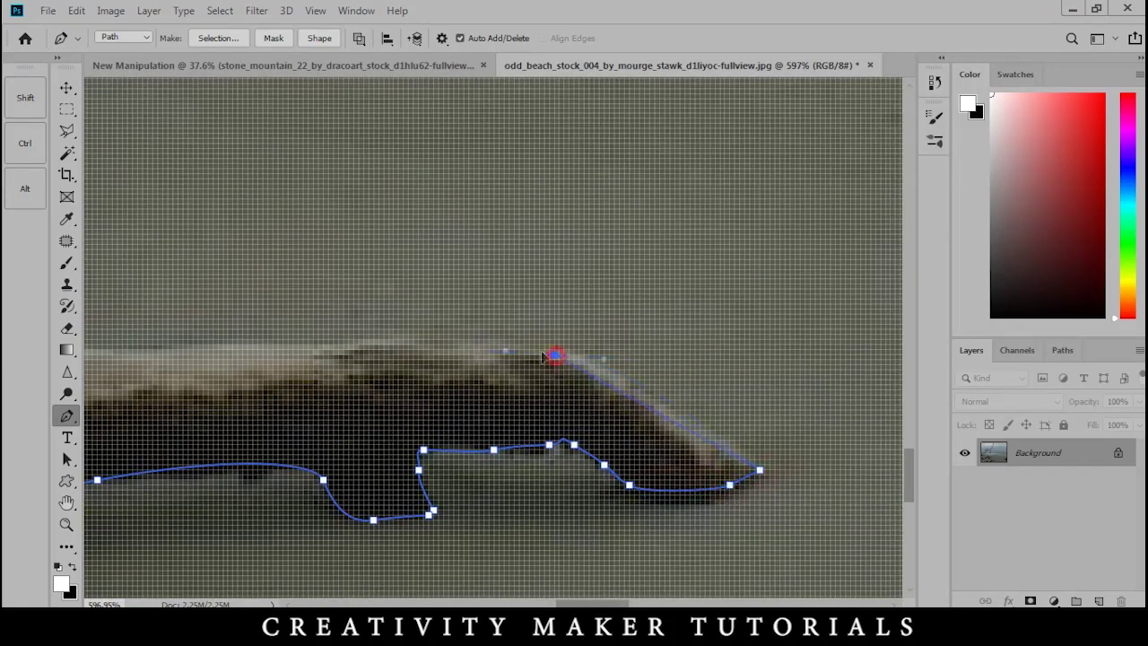
{"action": "left_click_drag", "start_coordinate": [556, 356], "coordinate": [473, 350]}
{"action": "left_click_drag", "start_coordinate": [372, 340], "coordinate": [686, 400]}
{"action": "left_click_drag", "start_coordinate": [374, 415], "coordinate": [315, 431]}
{"action": "left_click", "coordinate": [238, 456]}
{"action": "left_click", "coordinate": [223, 461]}
{"action": "left_click_drag", "start_coordinate": [97, 422], "coordinate": [398, 512]}
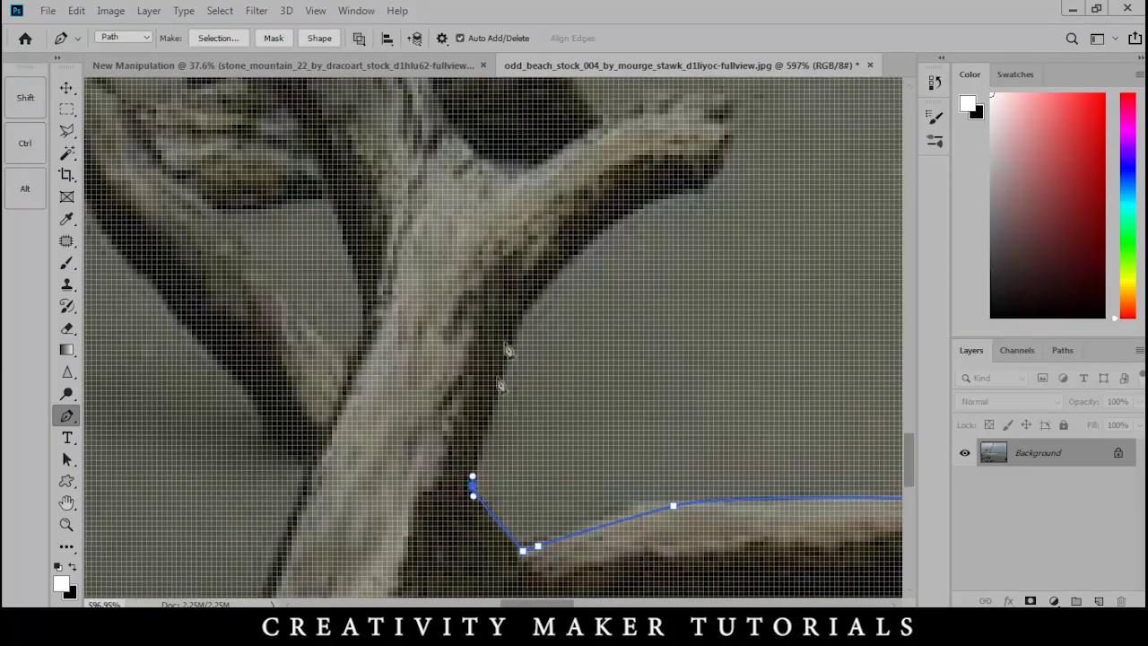
- Continue the pen path around the underside and broken tip of the short branch stub on the trunk's right
{"action": "left_click_drag", "start_coordinate": [638, 201], "coordinate": [684, 186]}
{"action": "left_click", "coordinate": [704, 184]}
{"action": "left_click_drag", "start_coordinate": [707, 156], "coordinate": [692, 367]}
{"action": "left_click", "coordinate": [709, 352]}
{"action": "left_click", "coordinate": [709, 342]}
{"action": "left_click", "coordinate": [700, 331]}
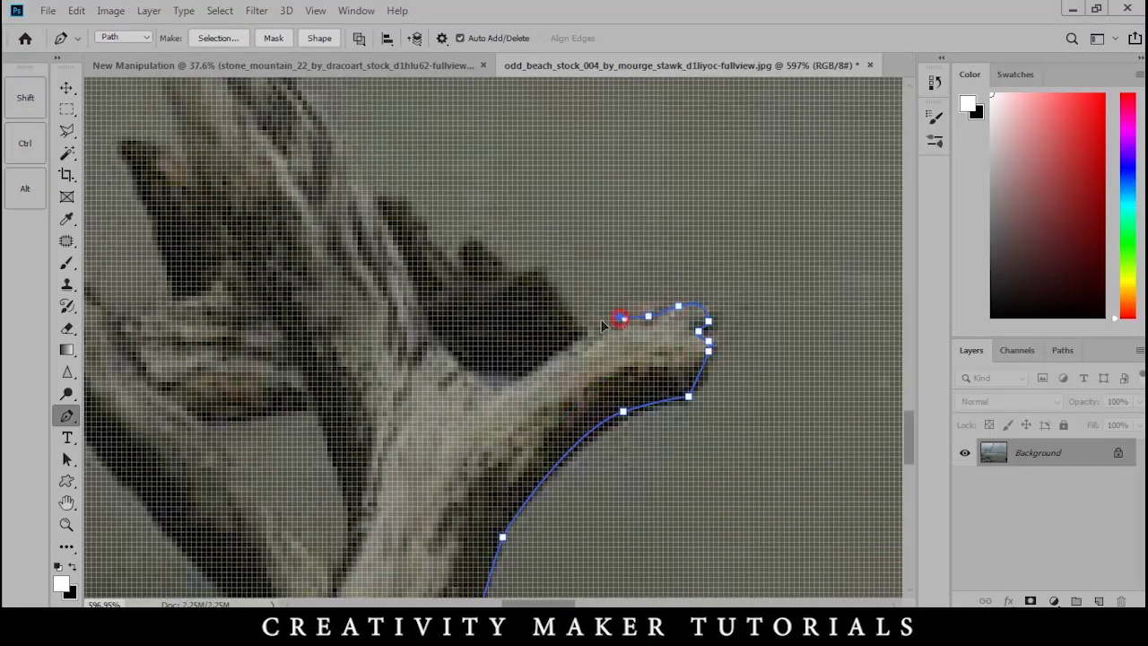
- Extend the pen path up the right edge of the pale lower trunk, past the shoreline
{"action": "left_click_drag", "start_coordinate": [432, 354], "coordinate": [424, 329]}
{"action": "left_click_drag", "start_coordinate": [409, 290], "coordinate": [497, 487]}
{"action": "left_click_drag", "start_coordinate": [443, 369], "coordinate": [415, 328]}
{"action": "left_click_drag", "start_coordinate": [401, 260], "coordinate": [483, 498]}
{"action": "left_click_drag", "start_coordinate": [440, 420], "coordinate": [434, 385]}
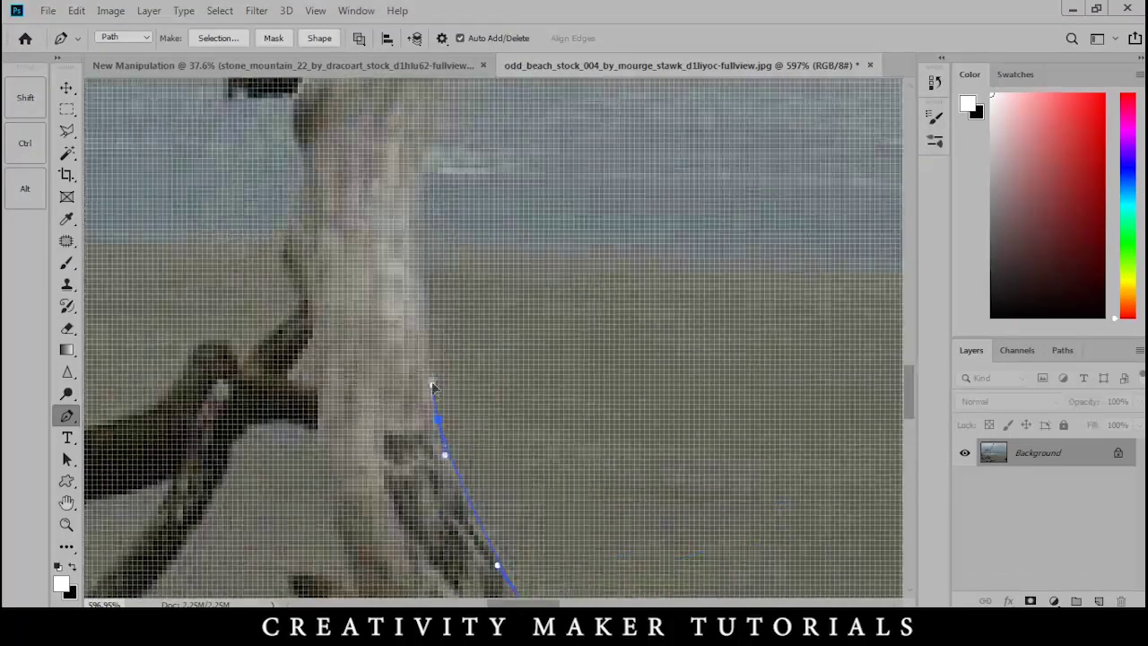
{"action": "left_click_drag", "start_coordinate": [431, 188], "coordinate": [466, 516]}
{"action": "left_click_drag", "start_coordinate": [458, 489], "coordinate": [472, 456]}
- Continue the pen path up the trunk's right edge from the pale lower section to just below the elbow
{"action": "scroll", "coordinate": [505, 328], "scroll_direction": "down", "scroll_amount": 4}
{"action": "left_click_drag", "start_coordinate": [486, 363], "coordinate": [364, 561]}
{"action": "left_click_drag", "start_coordinate": [371, 378], "coordinate": [364, 353]}
{"action": "left_click_drag", "start_coordinate": [427, 264], "coordinate": [436, 434]}
{"action": "left_click_drag", "start_coordinate": [445, 342], "coordinate": [461, 282]}
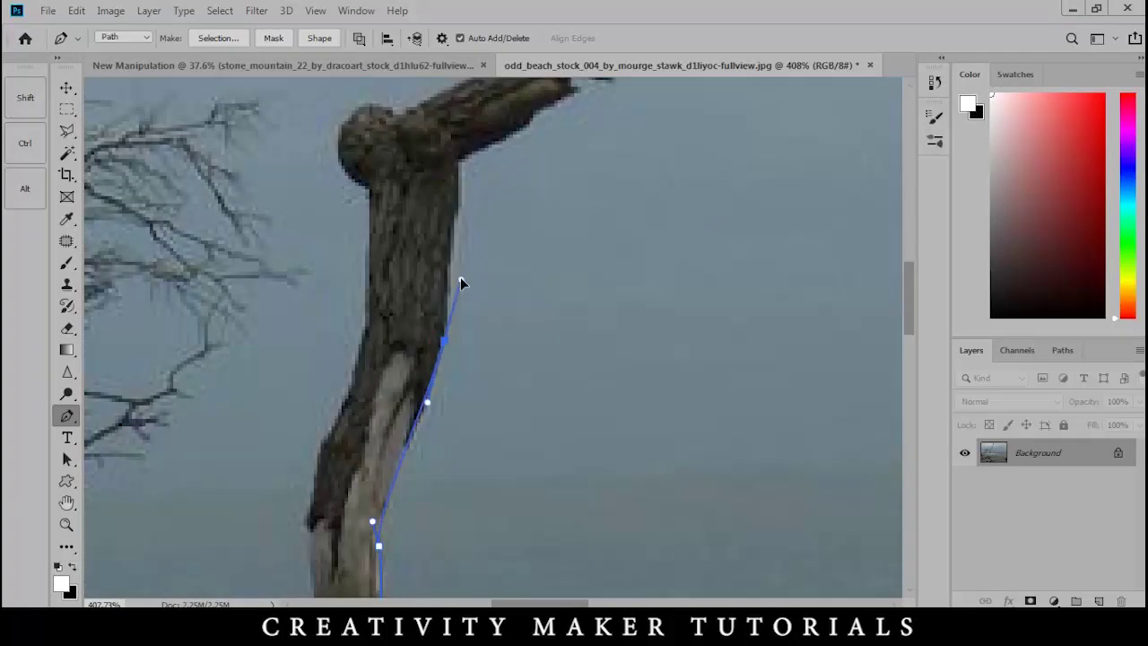
{"action": "left_click_drag", "start_coordinate": [460, 242], "coordinate": [455, 463]}
{"action": "left_click_drag", "start_coordinate": [455, 408], "coordinate": [455, 392]}
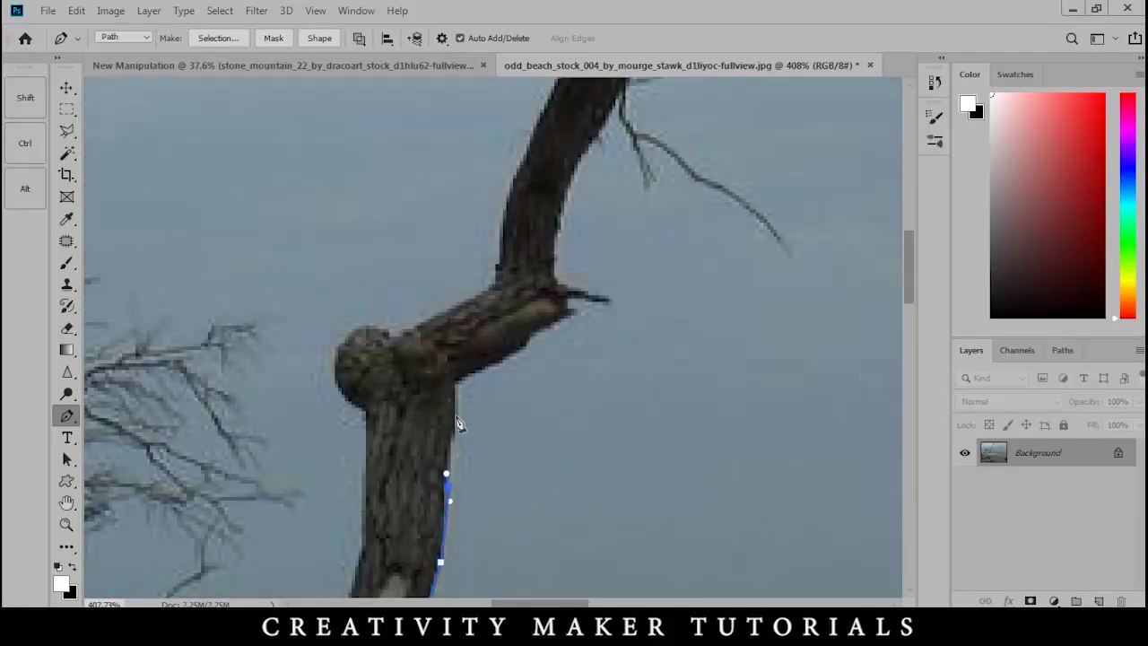
- Extend the pen path around the elbow's broken tip and up the right edge of the curved upper trunk to the fork
{"action": "scroll", "coordinate": [554, 247], "scroll_direction": "up", "scroll_amount": 3}
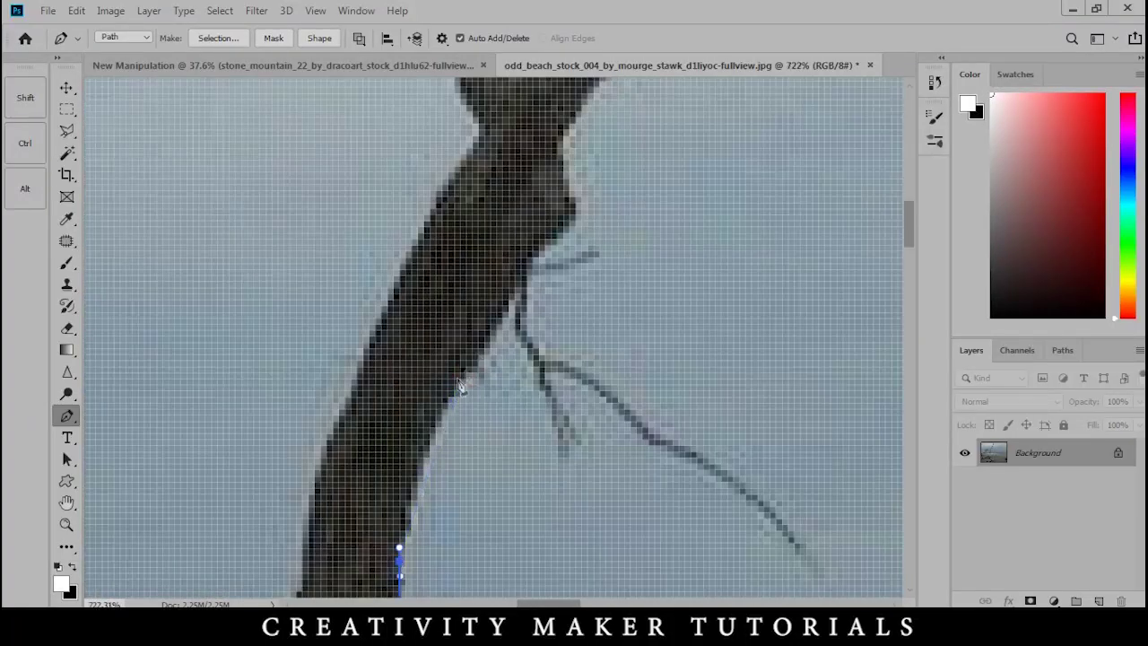
{"action": "scroll", "coordinate": [521, 278], "scroll_direction": "down", "scroll_amount": 3}
{"action": "left_click", "coordinate": [571, 251]}
{"action": "left_click_drag", "start_coordinate": [592, 251], "coordinate": [606, 403]}
{"action": "left_click_drag", "start_coordinate": [595, 314], "coordinate": [521, 420]}
{"action": "scroll", "coordinate": [596, 299], "scroll_direction": "up", "scroll_amount": 5}
{"action": "scroll", "coordinate": [588, 332], "scroll_direction": "down", "scroll_amount": 2}
{"action": "left_click_drag", "start_coordinate": [520, 429], "coordinate": [527, 406]}
- Trace the pen path along the underside of the right-hand branch at the treetop and around its tip
{"action": "left_click", "coordinate": [562, 380]}
{"action": "left_click", "coordinate": [599, 344]}
{"action": "left_click", "coordinate": [624, 319]}
{"action": "left_click", "coordinate": [643, 300]}
{"action": "left_click", "coordinate": [660, 289]}
{"action": "left_click", "coordinate": [714, 283]}
{"action": "left_click", "coordinate": [750, 276]}
{"action": "left_click", "coordinate": [775, 265]}
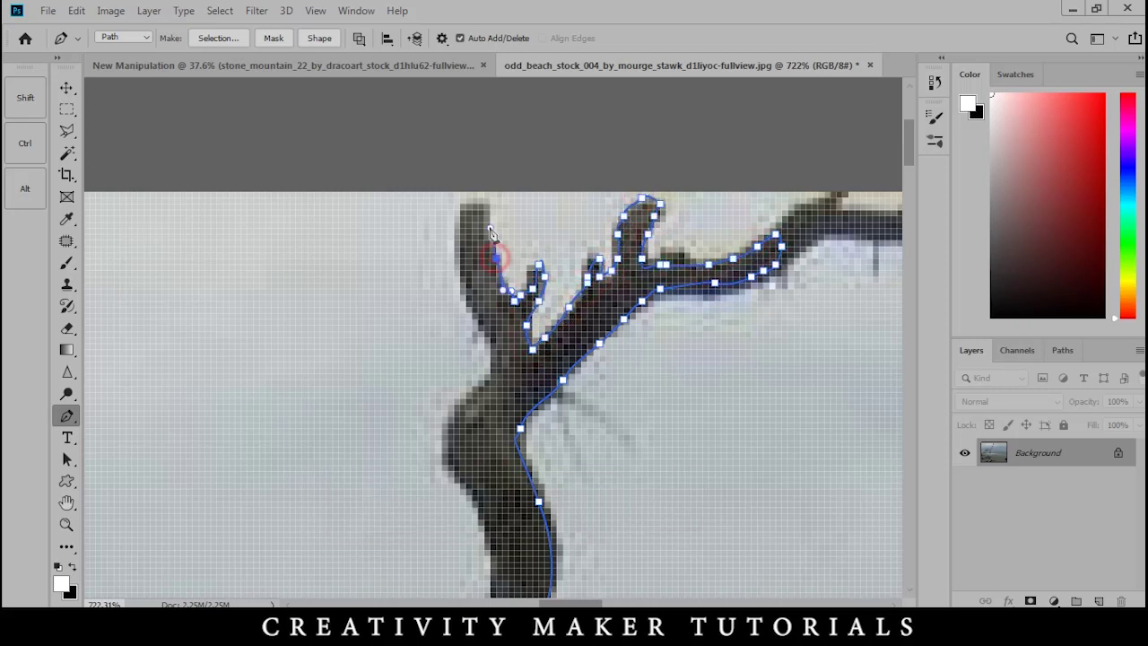
- Bring the pen path down the left edge of the upper trunk and around the rounded knob at the elbow
{"action": "scroll", "coordinate": [448, 481], "scroll_direction": "down", "scroll_amount": 2}
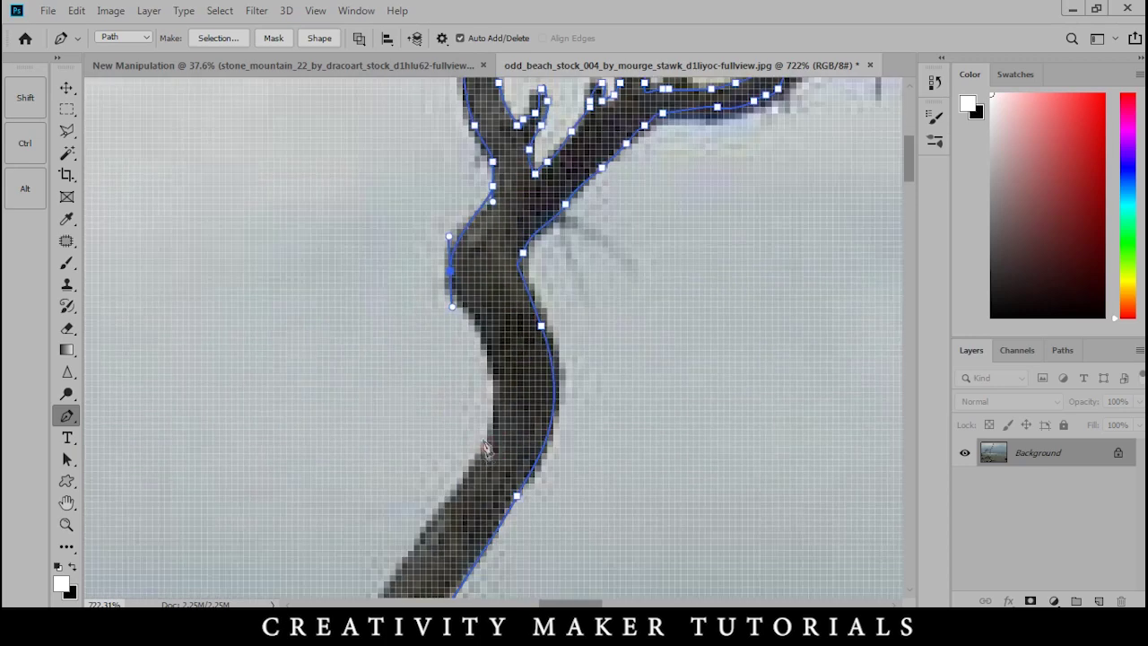
{"action": "scroll", "coordinate": [598, 315], "scroll_direction": "down", "scroll_amount": 6}
{"action": "left_click_drag", "start_coordinate": [494, 452], "coordinate": [493, 470]}
{"action": "scroll", "coordinate": [520, 412], "scroll_direction": "down", "scroll_amount": 3}
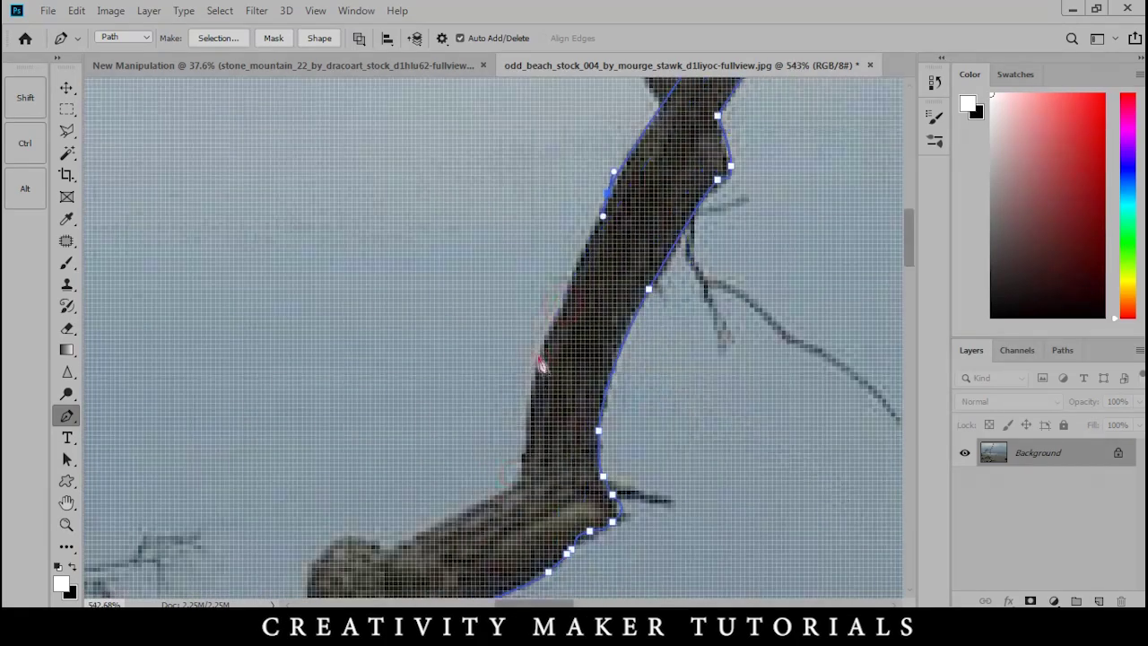
{"action": "scroll", "coordinate": [648, 275], "scroll_direction": "down", "scroll_amount": 3}
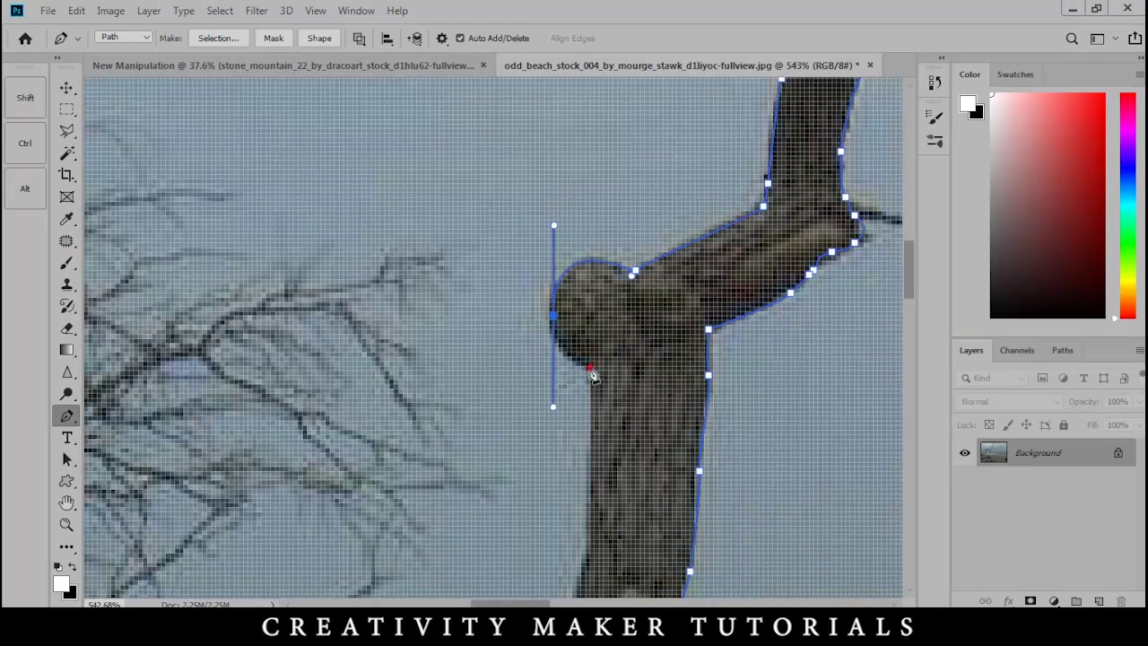
- Continue the pen path down the left edge of the main trunk to the lower fork on the sand
{"action": "scroll", "coordinate": [614, 377], "scroll_direction": "down", "scroll_amount": 2}
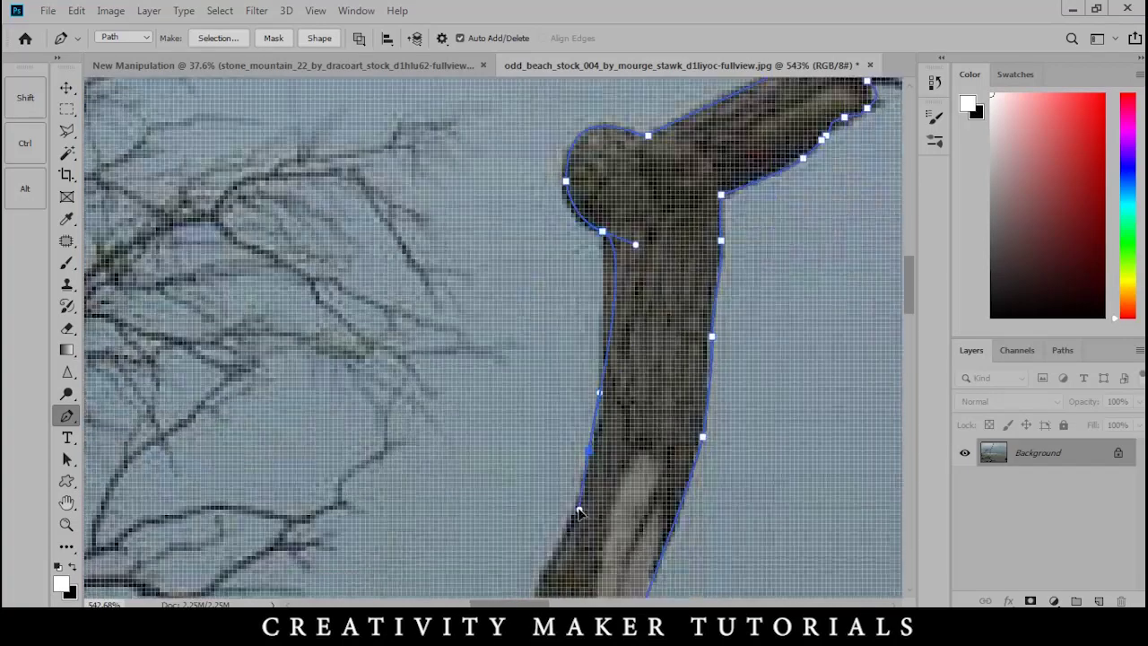
{"action": "scroll", "coordinate": [646, 341], "scroll_direction": "down", "scroll_amount": 2}
{"action": "scroll", "coordinate": [637, 471], "scroll_direction": "down", "scroll_amount": 8}
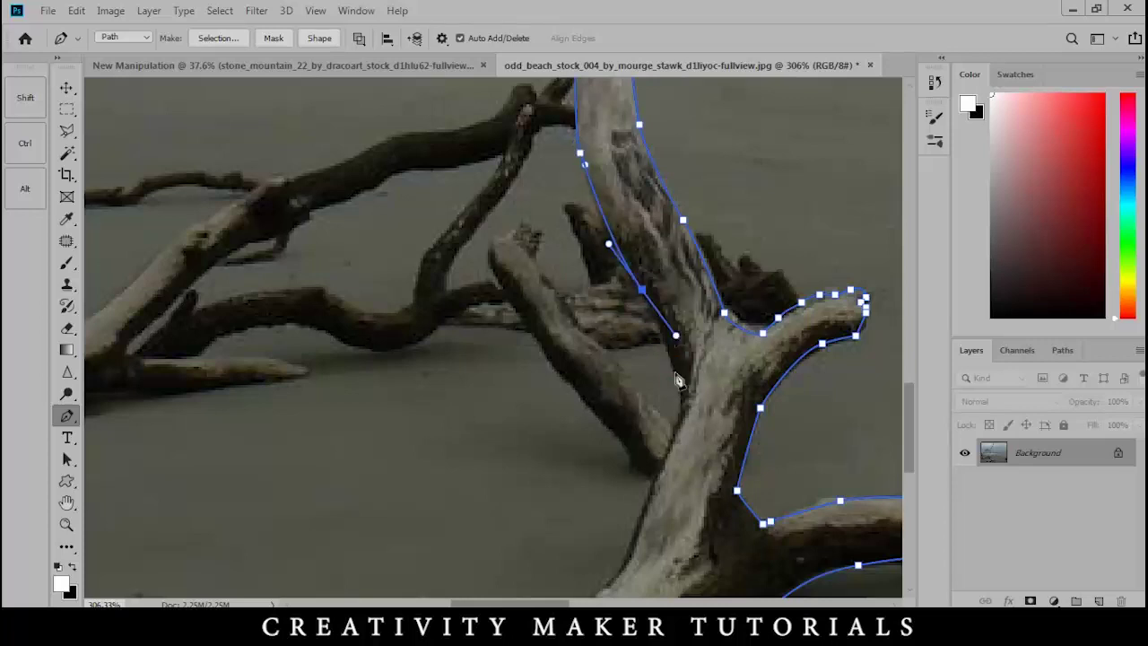
- Finish the path around the bottom limb past the canvas edge, then copy the driftwood to a new layer as a feathered selection
{"action": "scroll", "coordinate": [678, 379], "scroll_direction": "down", "scroll_amount": 3}
{"action": "scroll", "coordinate": [430, 464], "scroll_direction": "up", "scroll_amount": 3}
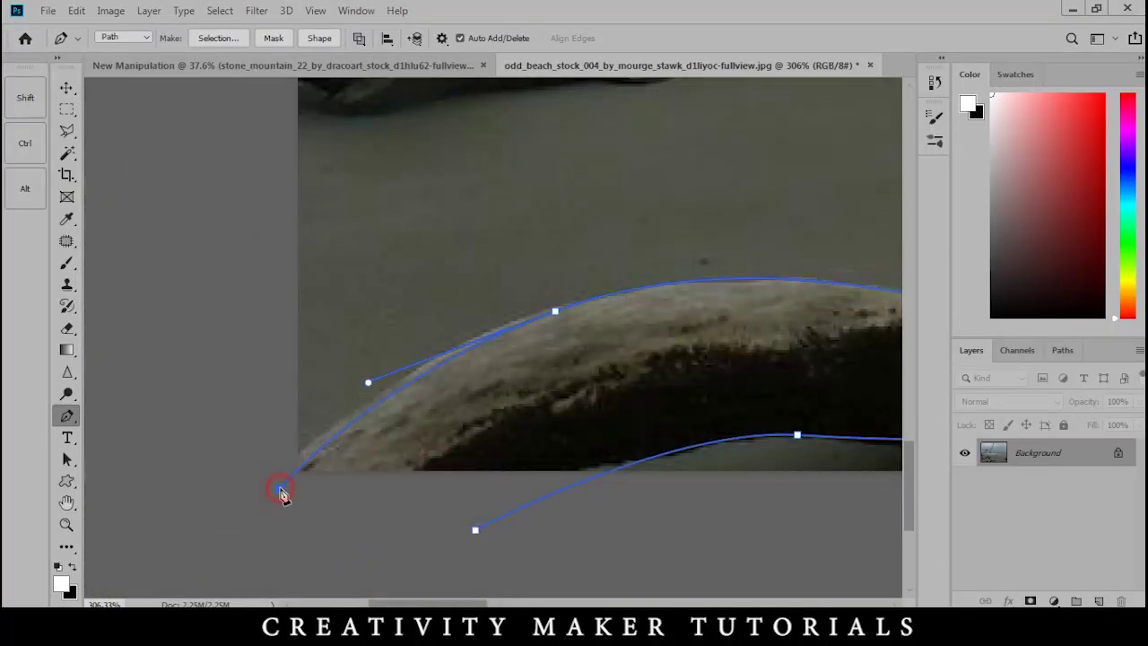
{"action": "key", "text": "ctrl+Return"}
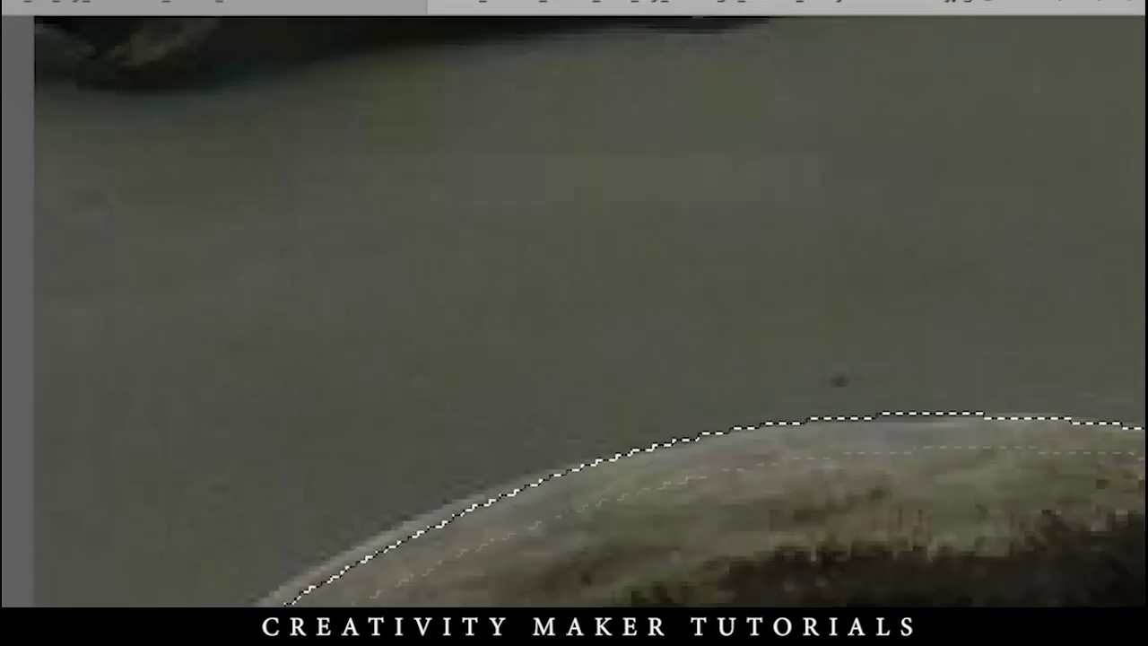
{"action": "key", "text": "shift+F6"}
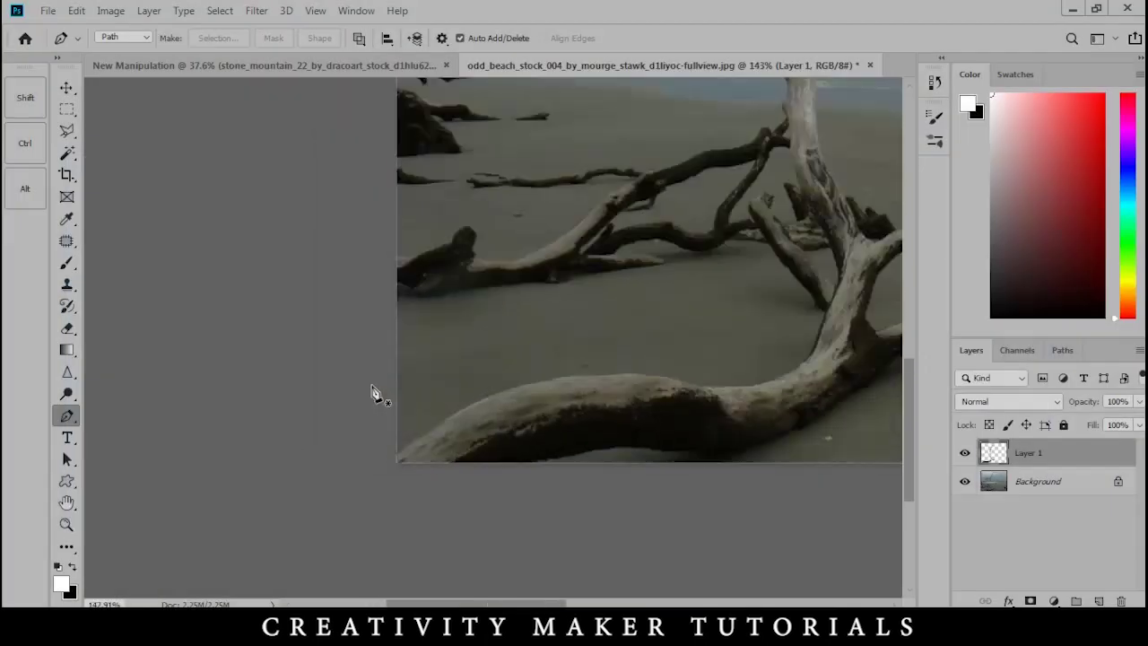
- Bring the cut-out driftwood layer into the New Manipulation document
{"action": "scroll", "coordinate": [377, 392], "scroll_direction": "down", "scroll_amount": 5}
{"action": "key", "text": "v"}
{"action": "left_click_drag", "start_coordinate": [398, 522], "coordinate": [439, 325]}
{"action": "left_click_drag", "start_coordinate": [579, 461], "coordinate": [587, 191]}
{"action": "left_click_drag", "start_coordinate": [581, 339], "coordinate": [612, 420]}
- Scale the driftwood to 128.99%, rotate it to -98.89° and place it behind the woman at the image's right edge
{"action": "left_click_drag", "start_coordinate": [653, 469], "coordinate": [692, 492]}
{"action": "scroll", "coordinate": [613, 331], "scroll_direction": "up", "scroll_amount": 5}
{"action": "left_click_drag", "start_coordinate": [672, 357], "coordinate": [791, 350]}
{"action": "scroll", "coordinate": [525, 350], "scroll_direction": "down", "scroll_amount": 6}
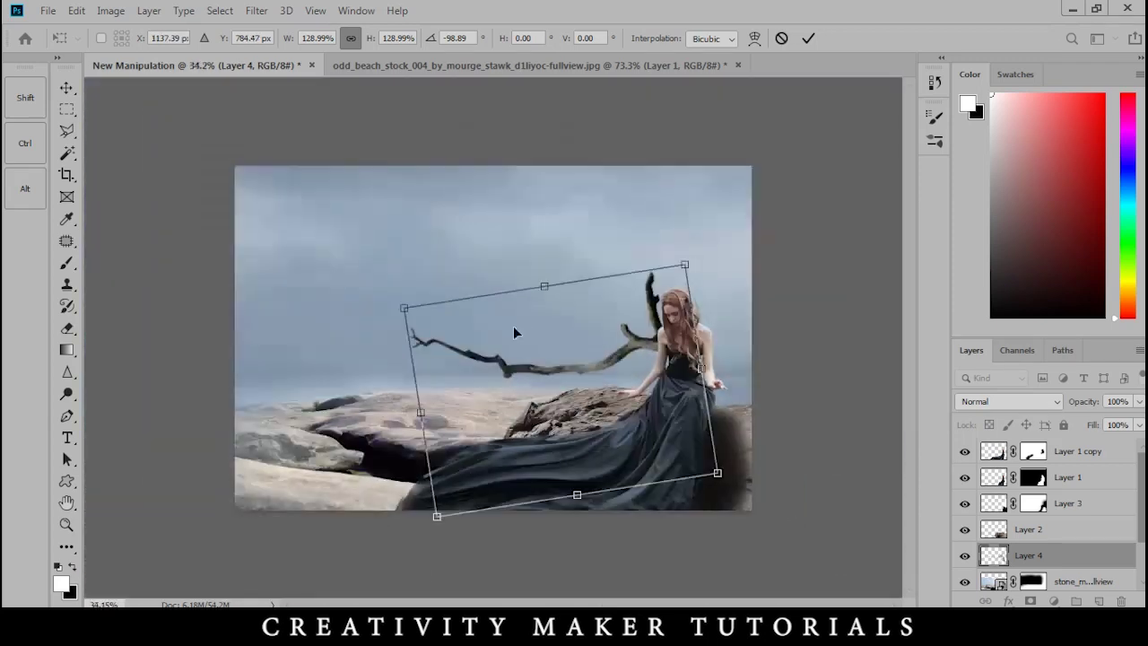
{"action": "left_click_drag", "start_coordinate": [626, 341], "coordinate": [726, 278]}
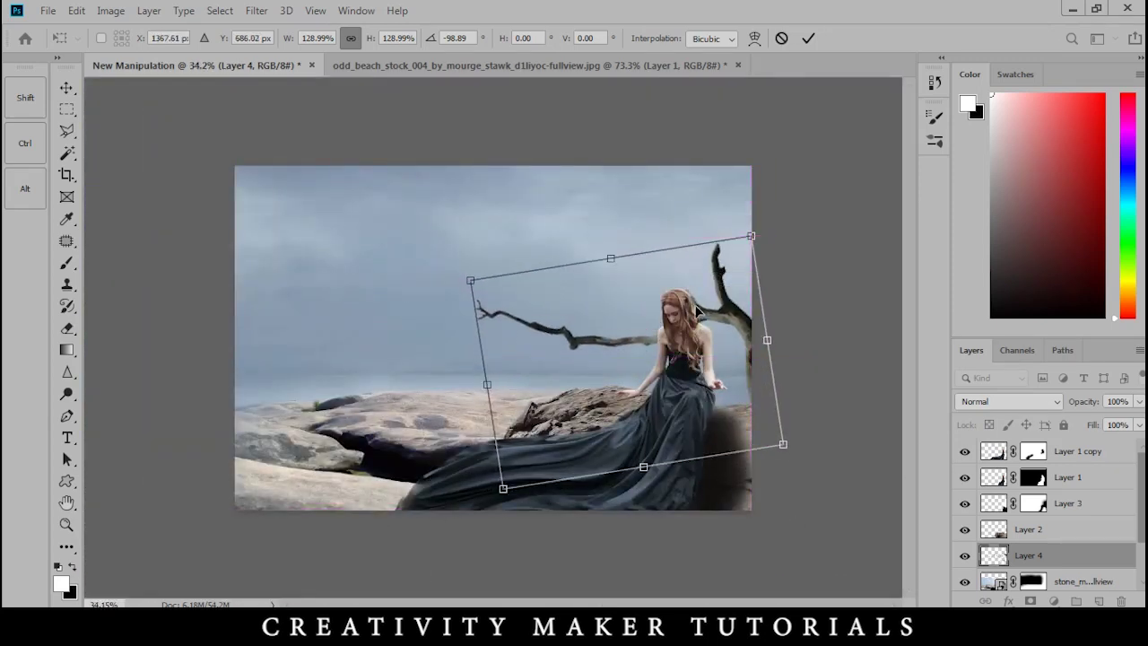
{"action": "key", "text": "Return"}
- Return to the odd_beach_stock_004 document, hide Layer 1 and make the Background layer active for the Pen tool
{"action": "left_click", "coordinate": [538, 66]}
{"action": "scroll", "coordinate": [374, 218], "scroll_direction": "up", "scroll_amount": 5}
{"action": "key", "text": "p"}
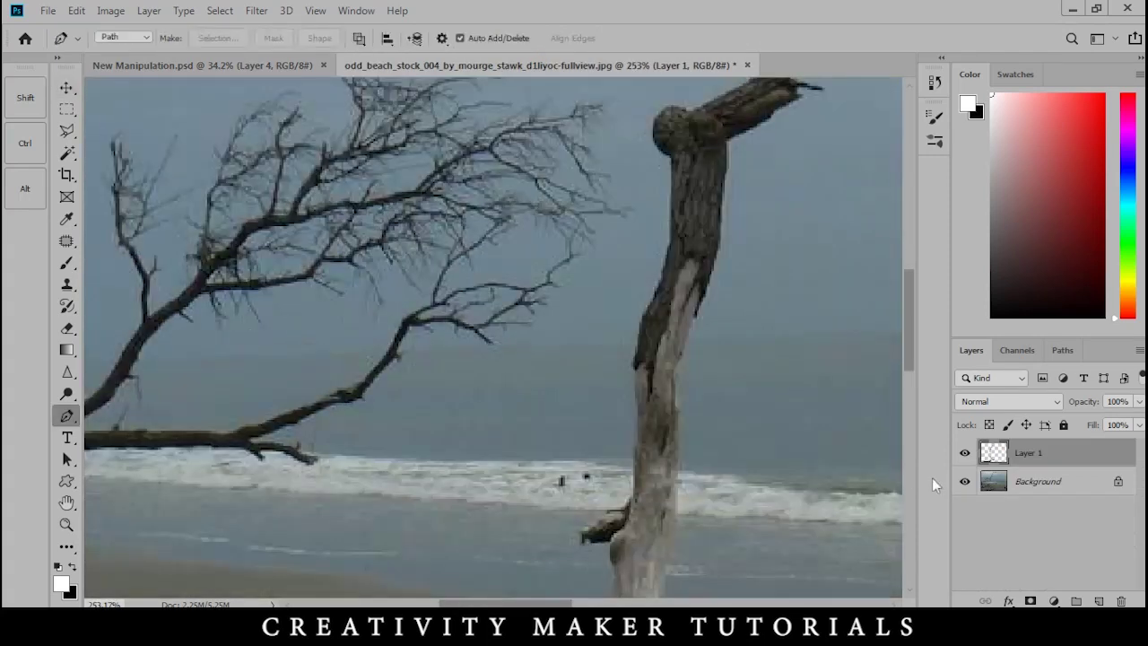
{"action": "left_click", "coordinate": [964, 453]}
{"action": "key", "text": "alt+bracketleft"}
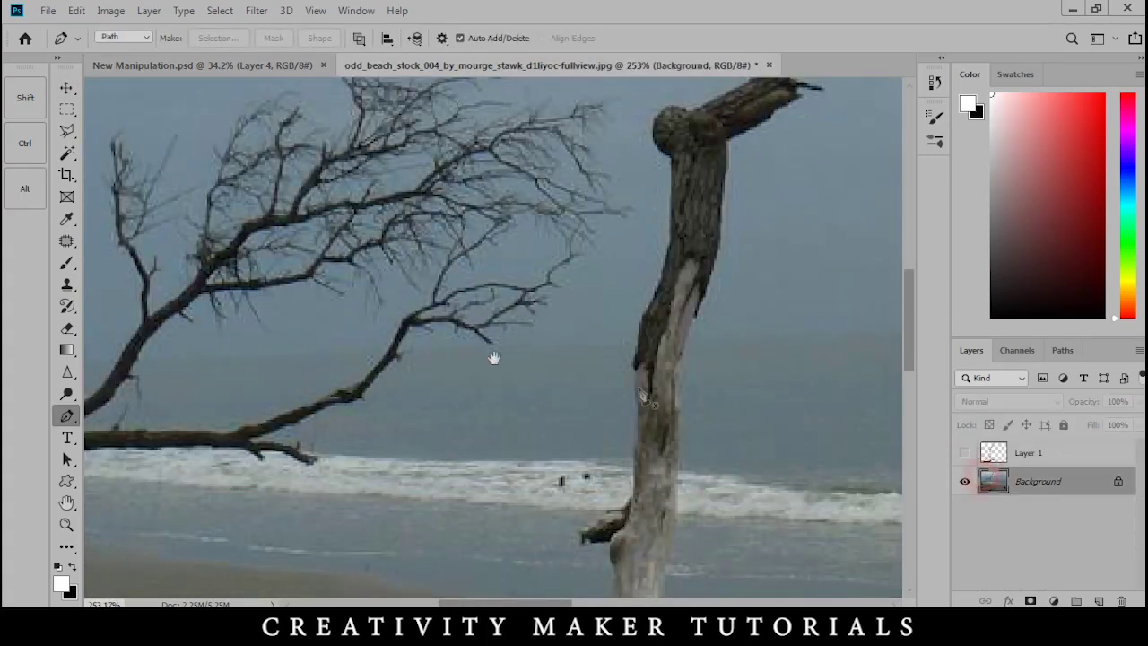
- Trace a pen path from the image's left edge along the top of the dark branch and loosely around its upper twigs
{"action": "scroll", "coordinate": [494, 356], "scroll_direction": "up", "scroll_amount": 3}
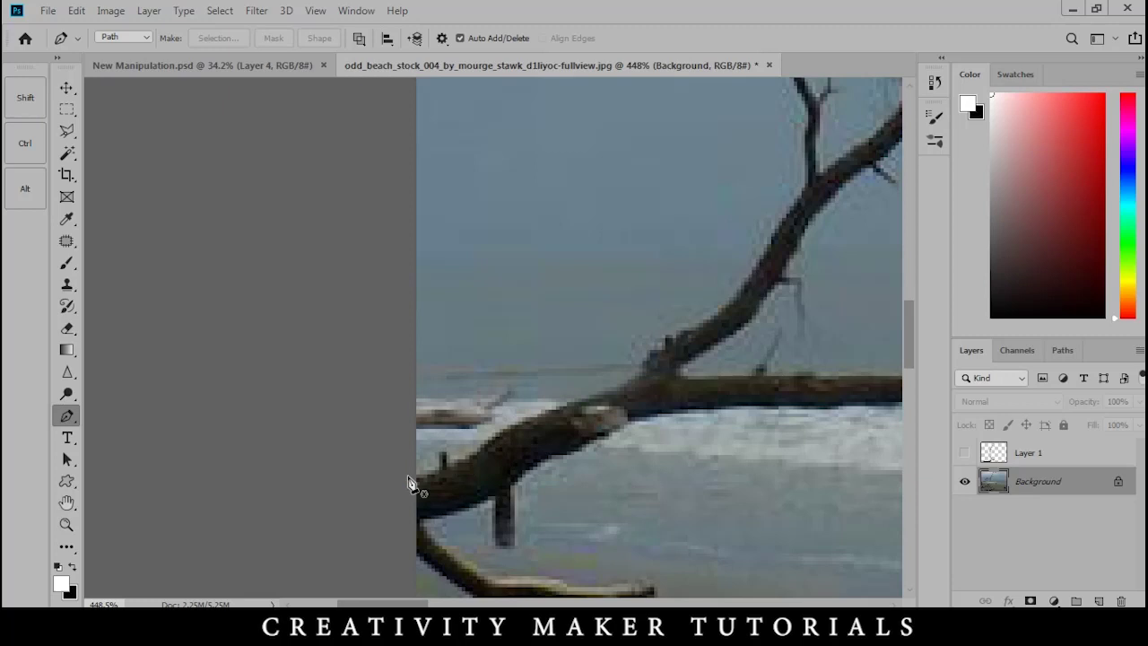
{"action": "left_click", "coordinate": [401, 481]}
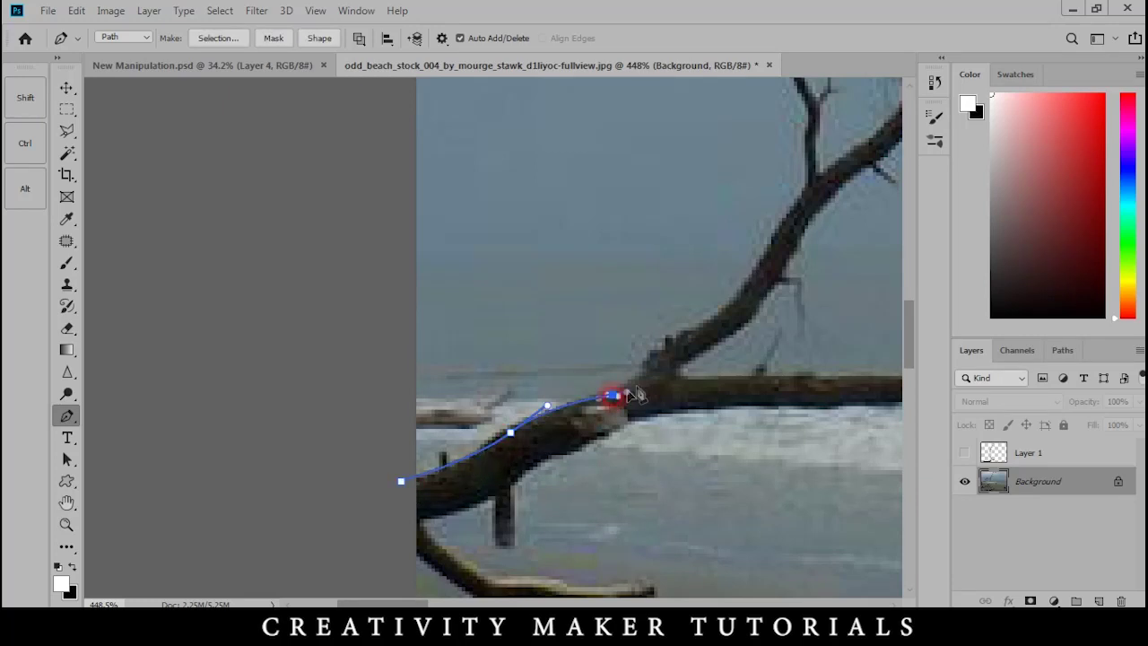
{"action": "left_click", "coordinate": [694, 316]}
{"action": "scroll", "coordinate": [565, 354], "scroll_direction": "down", "scroll_amount": 3}
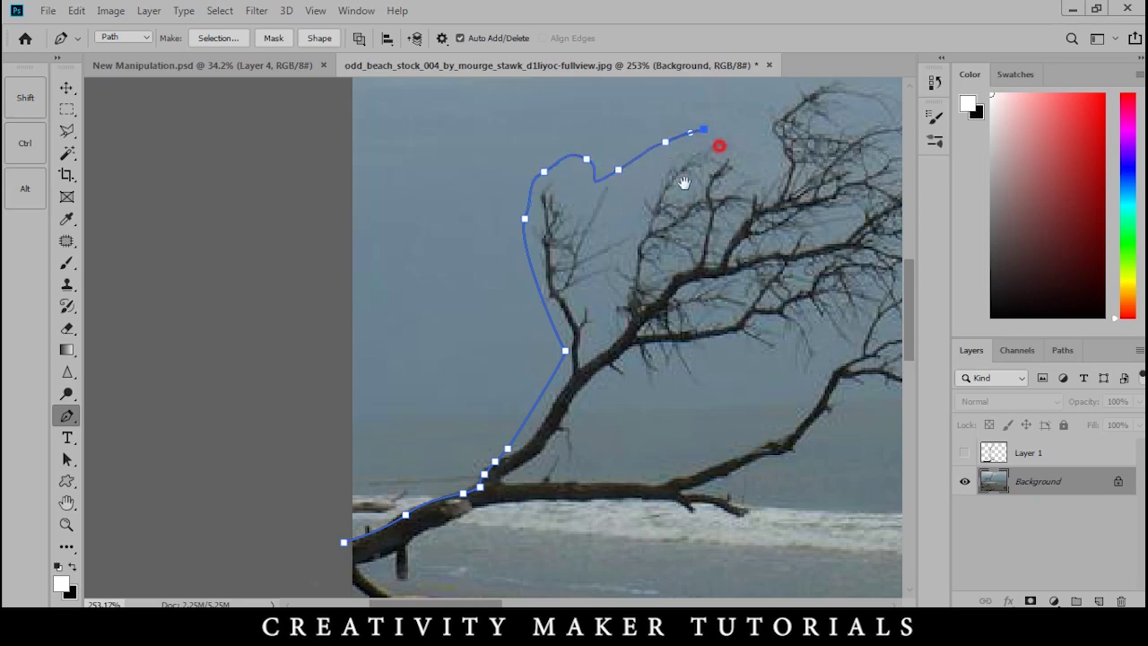
{"action": "left_click_drag", "start_coordinate": [684, 183], "coordinate": [580, 241]}
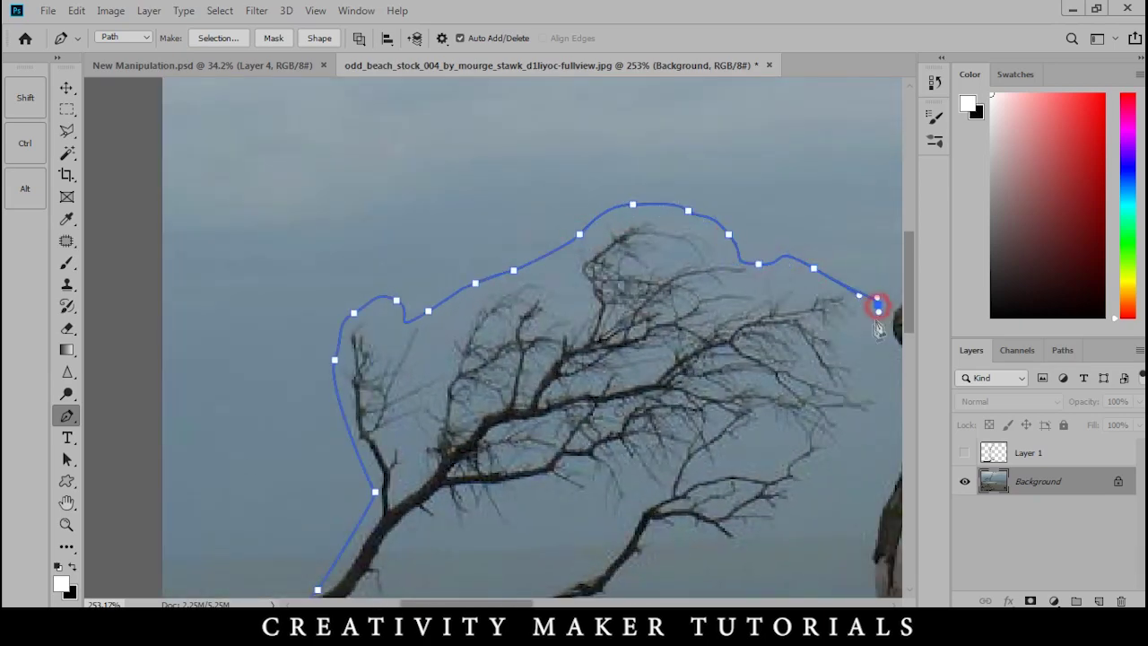
- Continue the pen path around the right-hand twigs and along the underside of the lower branch, including its small stubs, to the image edge
{"action": "left_click_drag", "start_coordinate": [794, 514], "coordinate": [787, 523]}
{"action": "left_click_drag", "start_coordinate": [764, 560], "coordinate": [784, 343]}
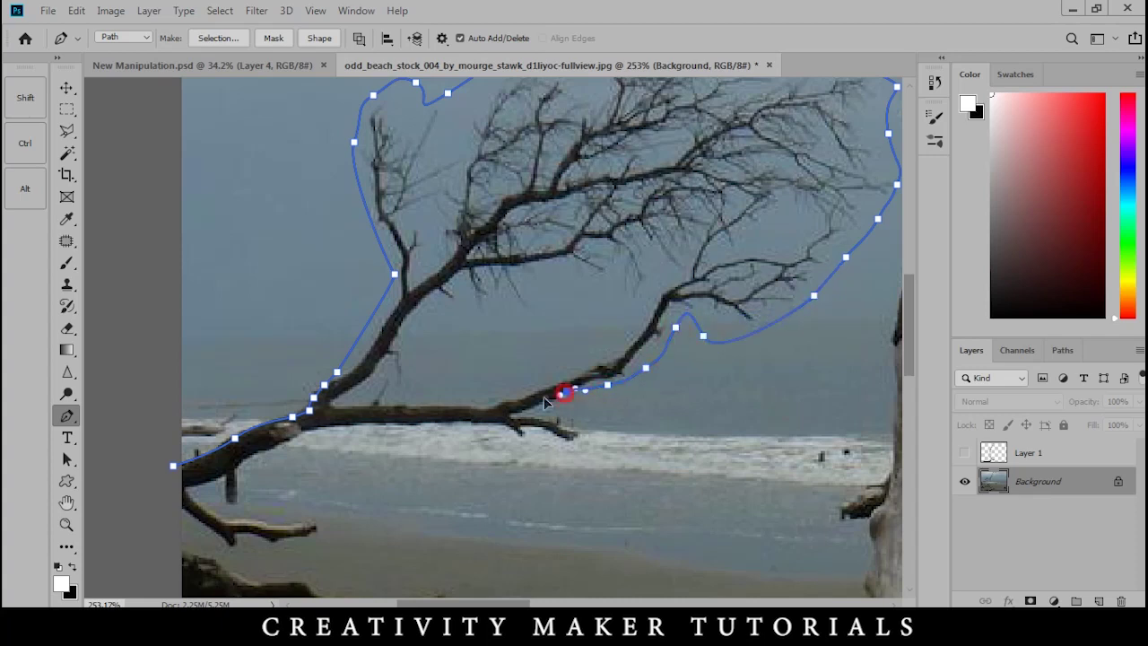
{"action": "scroll", "coordinate": [580, 436], "scroll_direction": "up", "scroll_amount": 5}
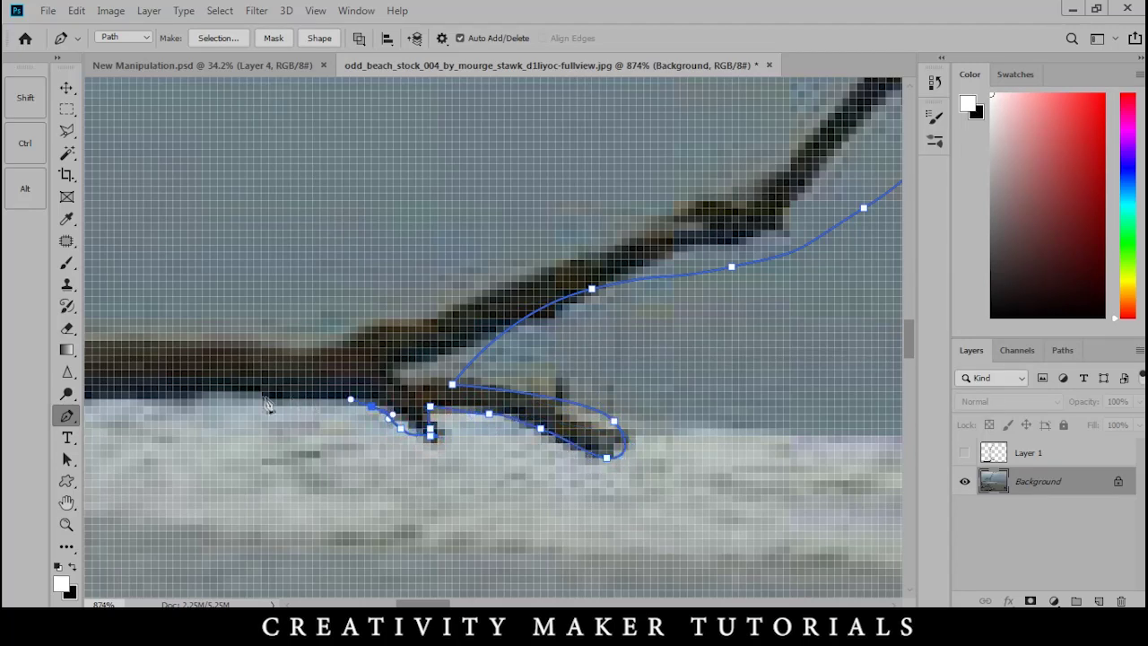
{"action": "scroll", "coordinate": [195, 399], "scroll_direction": "down", "scroll_amount": 5}
{"action": "scroll", "coordinate": [520, 415], "scroll_direction": "up", "scroll_amount": 3}
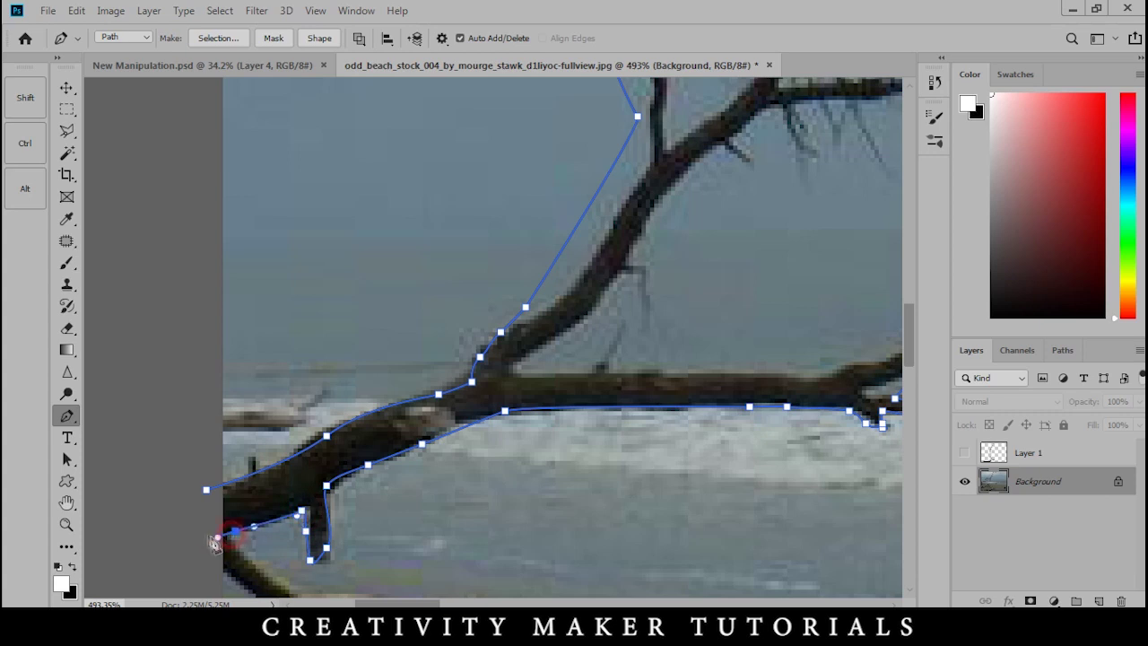
- Close the branch path, convert it to a feathered selection and copy it to a new layer
{"action": "left_click", "coordinate": [206, 493]}
{"action": "key", "text": "ctrl+Return"}
{"action": "key", "text": "shift+F6"}
{"action": "key", "text": "Return"}
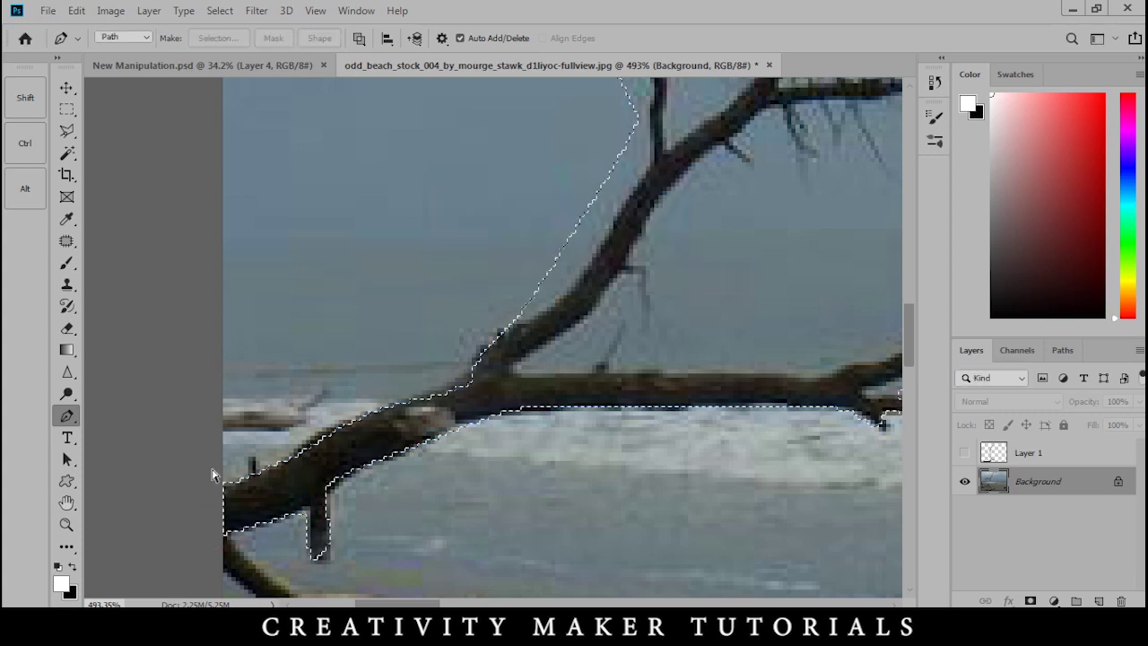
{"action": "key", "text": "ctrl+j"}
- Hide the Background layer and add a layer mask to the copied twiggy branch
{"action": "left_click", "coordinate": [961, 509]}
{"action": "left_click", "coordinate": [1030, 600]}
{"action": "key", "text": "ctrl+0"}
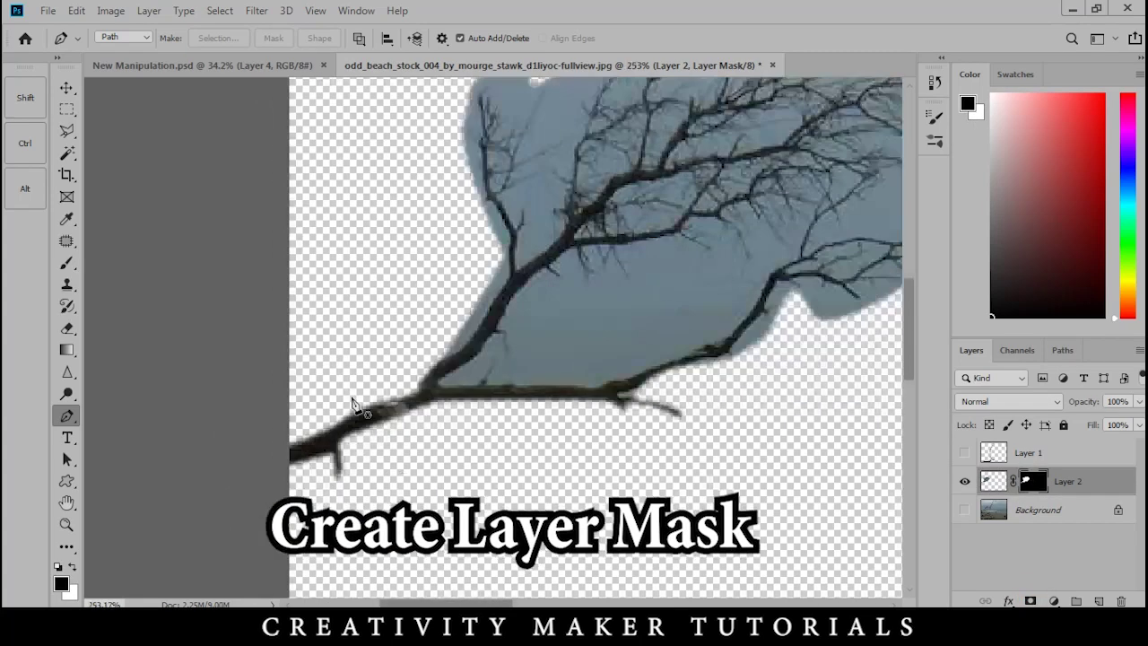
- Refine the branch's mask in Select and Mask, brushing a 125 px Refine Edge Brush over the twigs to remove the sky
{"action": "double_click", "coordinate": [1028, 482]}
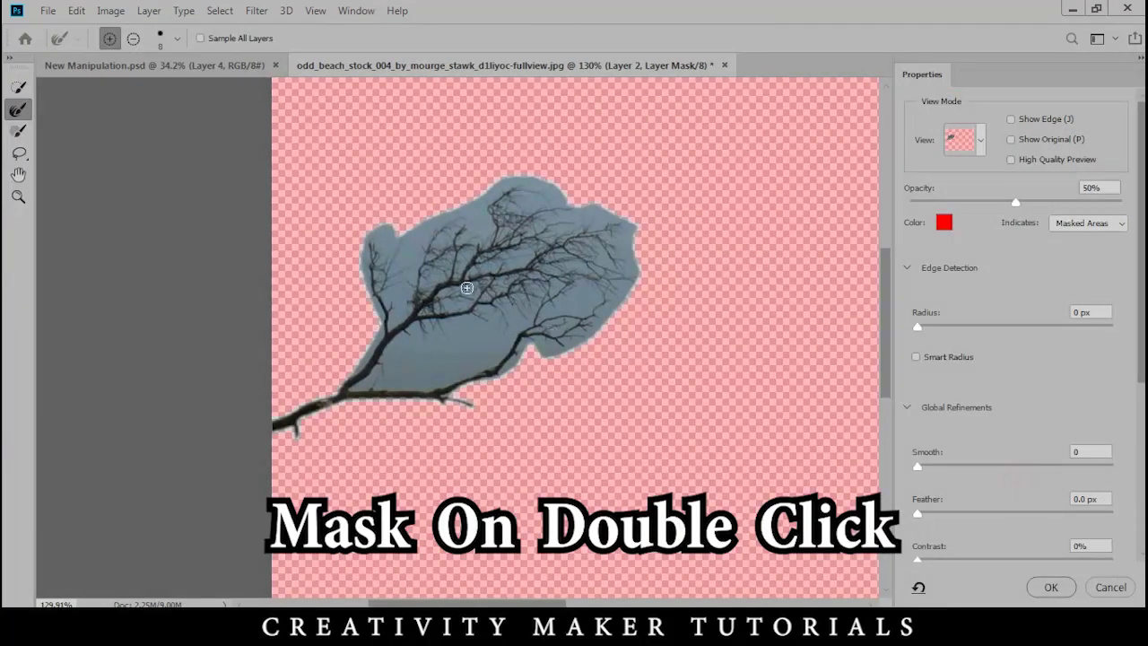
{"action": "scroll", "coordinate": [468, 288], "scroll_direction": "up", "scroll_amount": 2}
{"action": "mouse_move", "coordinate": [468, 288]}
{"action": "left_mouse_down"}
{"action": "mouse_move", "coordinate": [386, 246]}
{"action": "mouse_move", "coordinate": [389, 377]}
{"action": "mouse_move", "coordinate": [359, 421]}
{"action": "mouse_move", "coordinate": [664, 243]}
{"action": "mouse_move", "coordinate": [603, 269]}
{"action": "mouse_move", "coordinate": [512, 267]}
{"action": "left_mouse_up"}
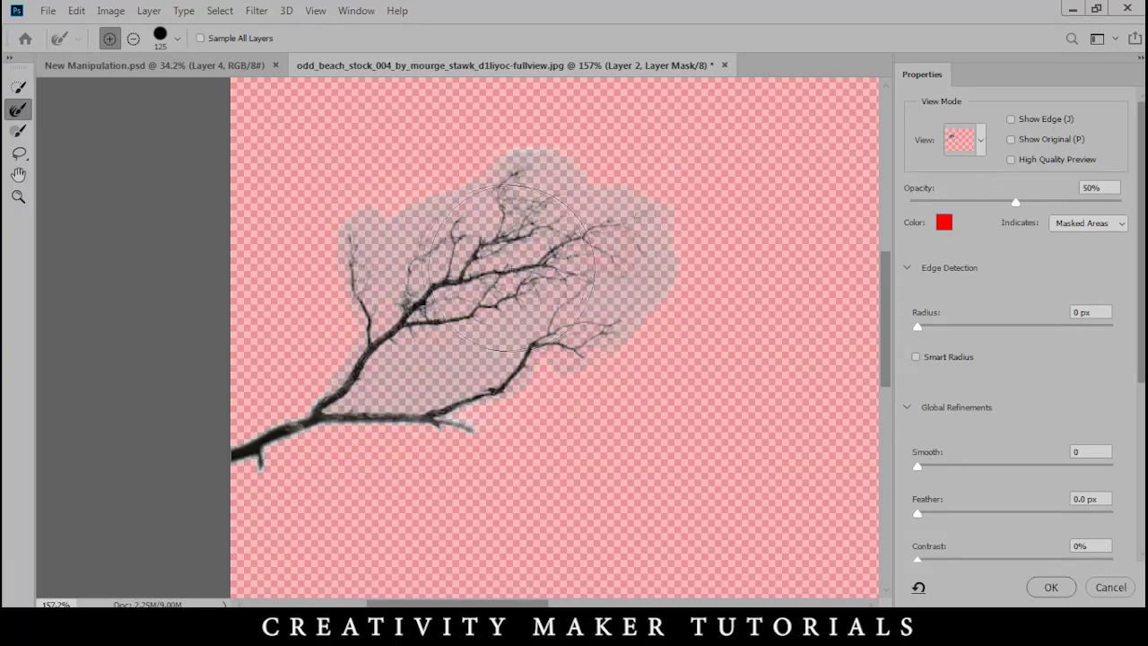
{"action": "left_click_drag", "start_coordinate": [559, 379], "coordinate": [513, 421]}
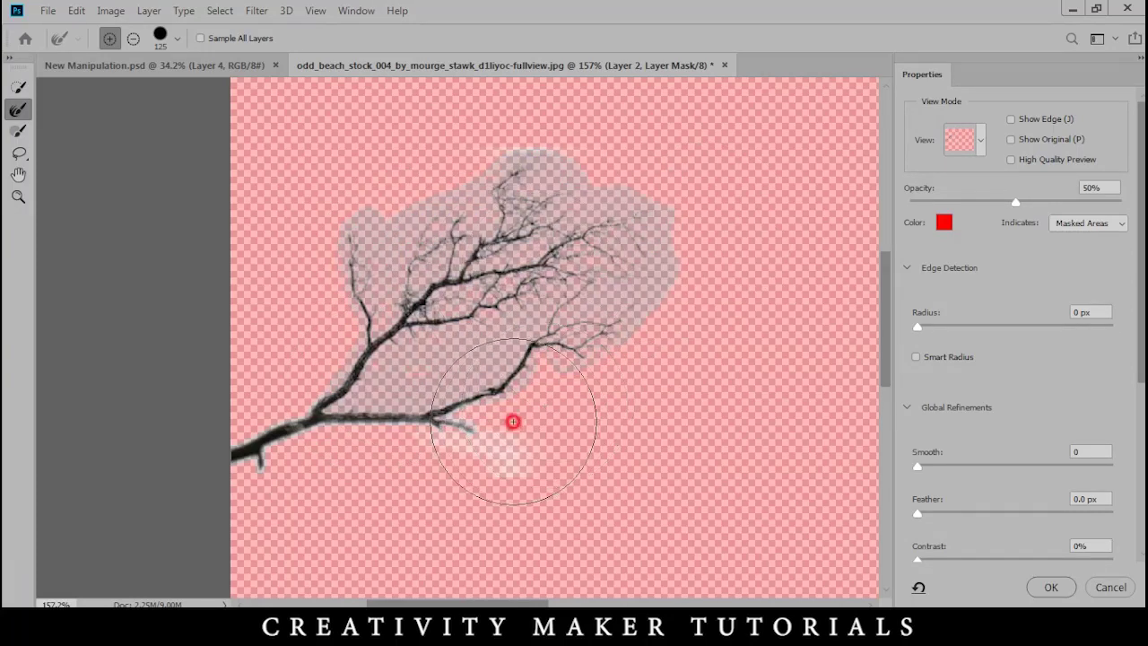
{"action": "left_click", "coordinate": [1030, 589]}
- Bring the masked twiggy branch layer into the New Manipulation document
{"action": "key", "text": "v"}
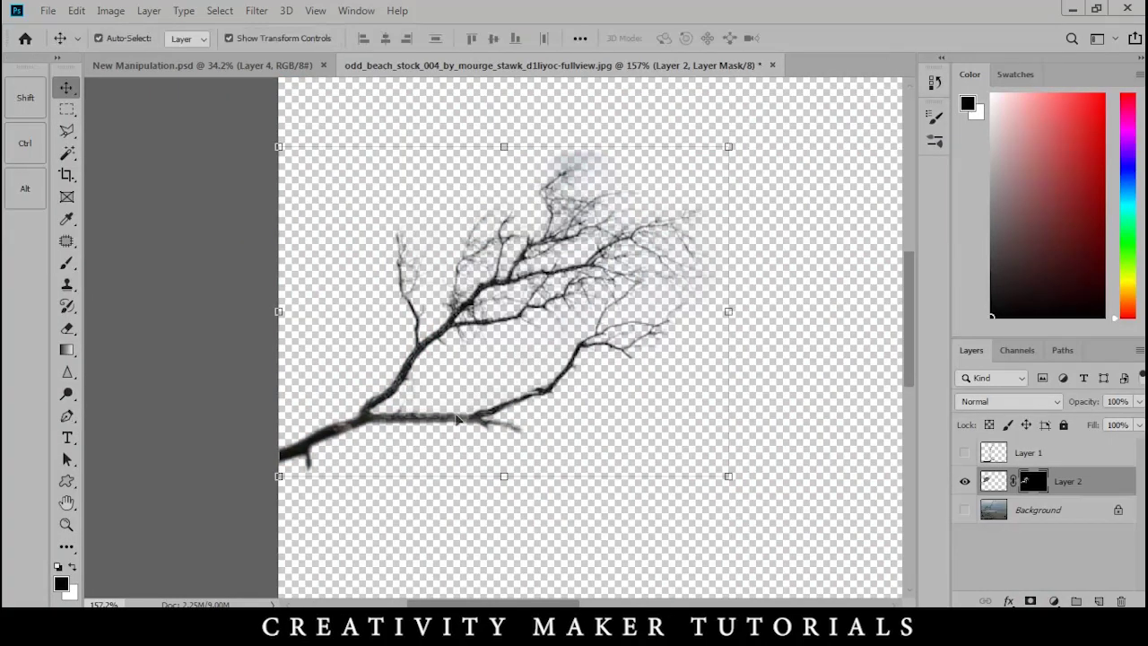
{"action": "left_click_drag", "start_coordinate": [375, 417], "coordinate": [422, 355]}
{"action": "left_click_drag", "start_coordinate": [543, 375], "coordinate": [551, 140]}
- Scale the twiggy branch to 97.85%, rotate it to -117.02° and join its base to the driftwood limb's thin tip
{"action": "scroll", "coordinate": [492, 325], "scroll_direction": "up", "scroll_amount": 12}
{"action": "left_click_drag", "start_coordinate": [680, 485], "coordinate": [375, 243]}
{"action": "left_click_drag", "start_coordinate": [504, 296], "coordinate": [764, 432]}
{"action": "scroll", "coordinate": [317, 231], "scroll_direction": "up", "scroll_amount": 14}
{"action": "scroll", "coordinate": [548, 325], "scroll_direction": "down", "scroll_amount": 7}
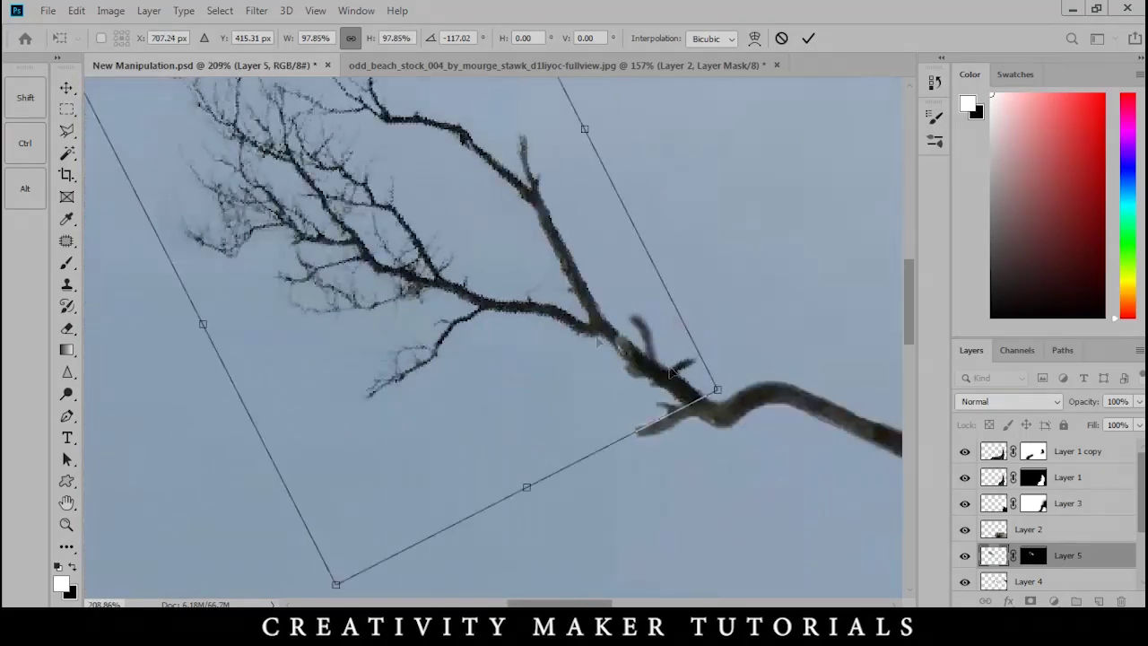
{"action": "left_click_drag", "start_coordinate": [748, 387], "coordinate": [759, 382]}
{"action": "scroll", "coordinate": [759, 382], "scroll_direction": "up", "scroll_amount": 8}
{"action": "left_click_drag", "start_coordinate": [651, 360], "coordinate": [657, 359]}
{"action": "key", "text": "Return"}
- Duplicate the twiggy branch layer and move the copy along the driftwood limb toward the woman
{"action": "scroll", "coordinate": [657, 359], "scroll_direction": "down", "scroll_amount": 10}
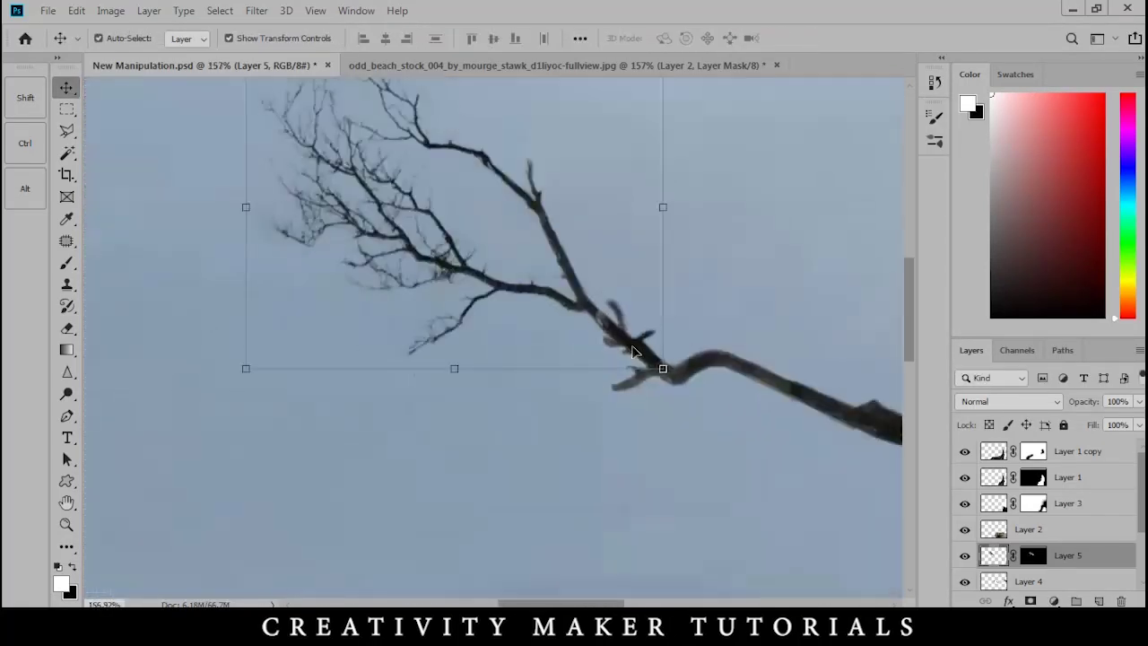
{"action": "scroll", "coordinate": [529, 339], "scroll_direction": "down", "scroll_amount": 5}
{"action": "left_click_drag", "start_coordinate": [479, 346], "coordinate": [490, 357]}
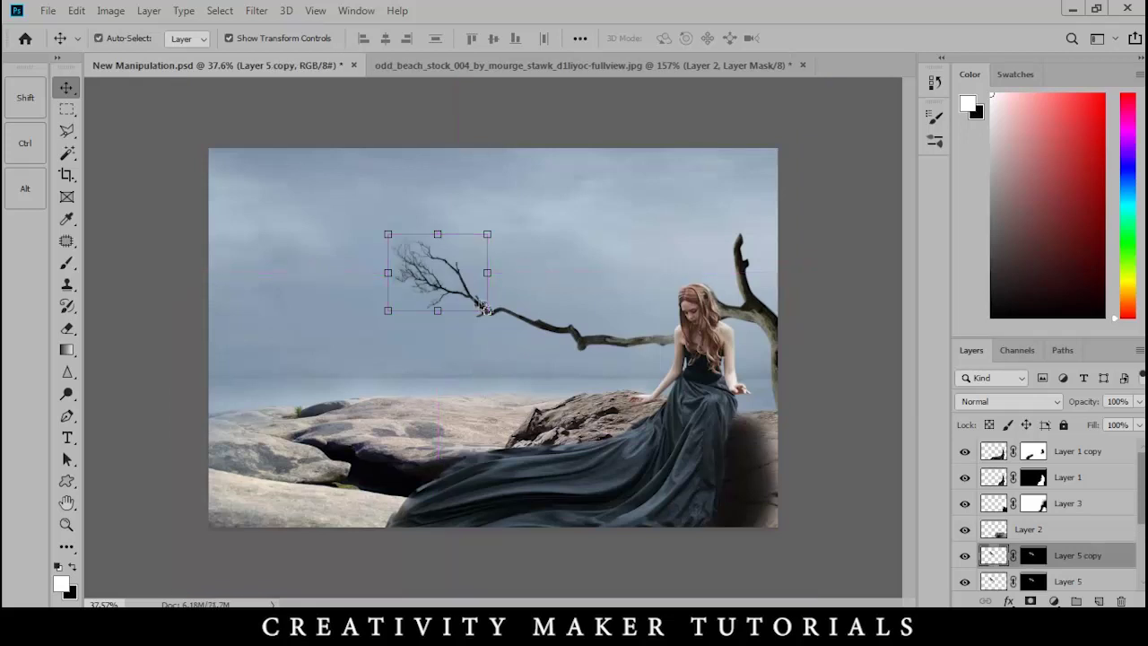
{"action": "left_click", "coordinate": [447, 288]}
{"action": "mouse_move", "coordinate": [488, 284]}
{"action": "left_mouse_down"}
{"action": "mouse_move", "coordinate": [579, 238]}
{"action": "mouse_move", "coordinate": [485, 294]}
{"action": "left_mouse_up"}
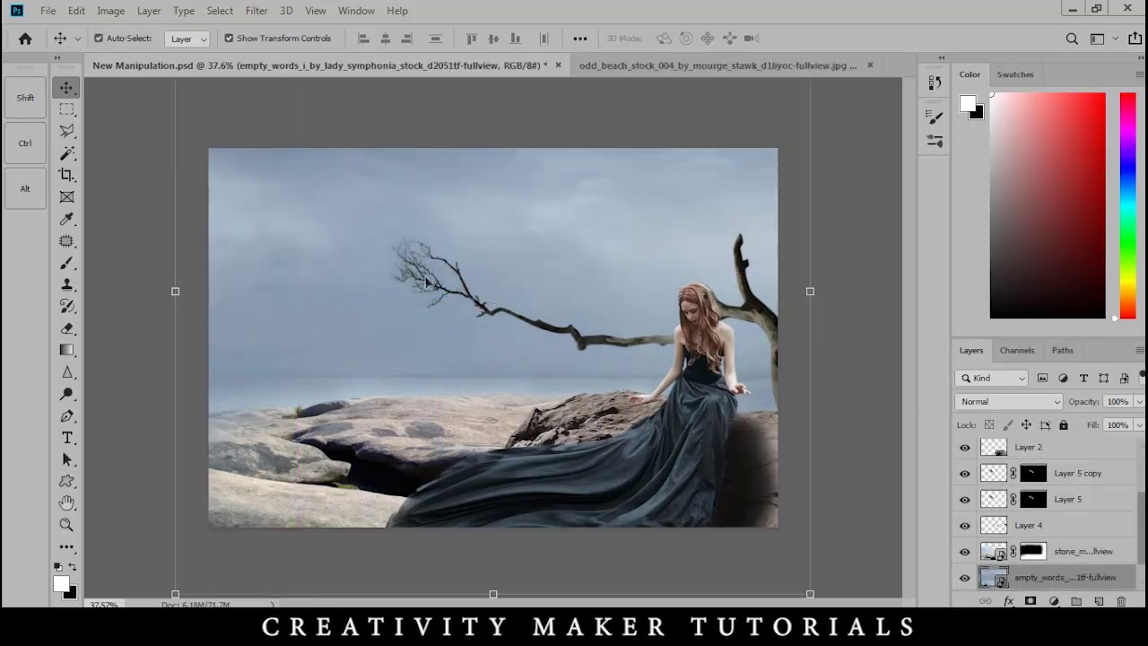
{"action": "left_click", "coordinate": [425, 282]}
{"action": "left_click", "coordinate": [485, 310]}
{"action": "left_click_drag", "start_coordinate": [475, 301], "coordinate": [572, 319]}
- Rotate the twiggy branch copy to 31.63° and join its base to the bend in the driftwood limb beside the knot
{"action": "scroll", "coordinate": [595, 358], "scroll_direction": "up", "scroll_amount": 2}
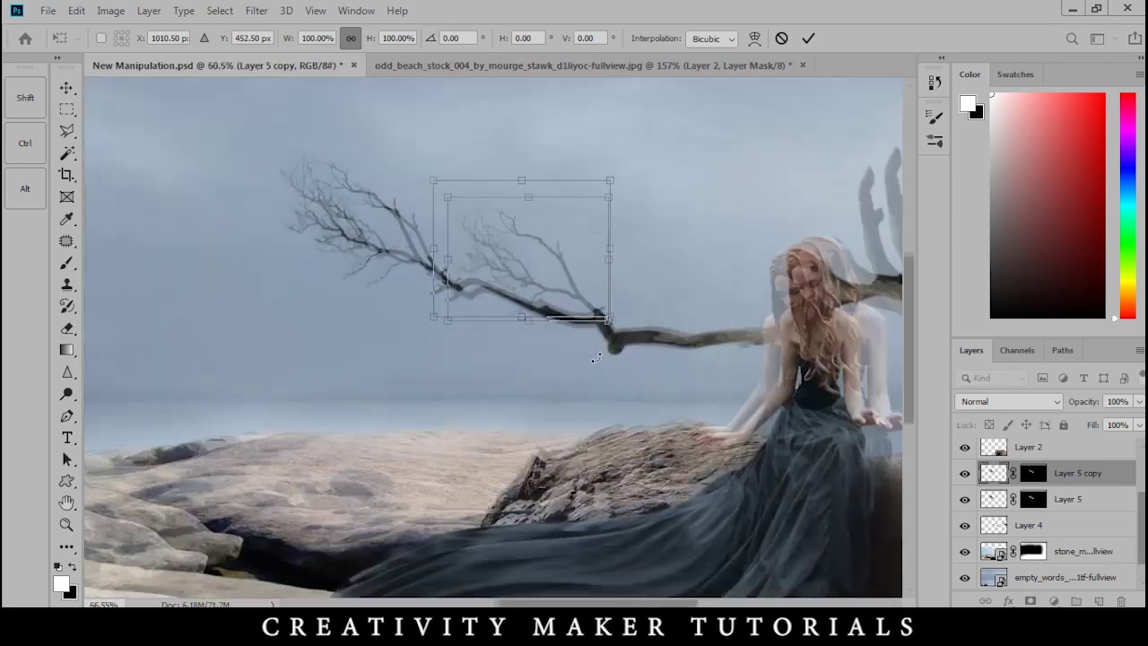
{"action": "scroll", "coordinate": [596, 358], "scroll_direction": "up", "scroll_amount": 2}
{"action": "left_click_drag", "start_coordinate": [632, 339], "coordinate": [558, 420]}
{"action": "scroll", "coordinate": [476, 315], "scroll_direction": "up", "scroll_amount": 2}
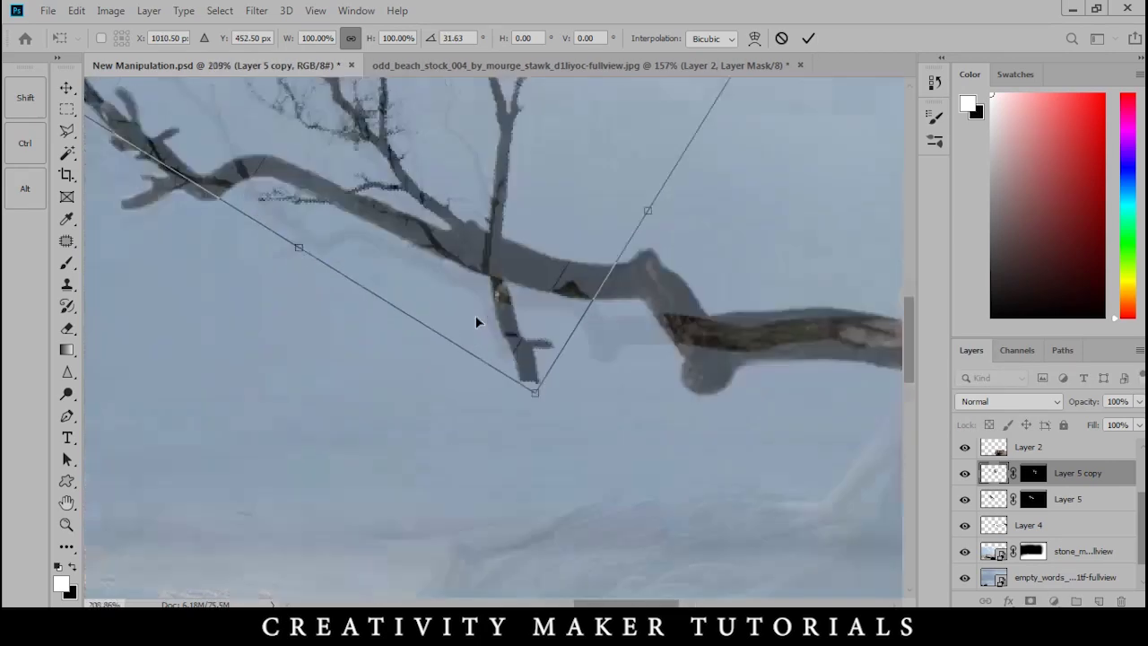
{"action": "scroll", "coordinate": [475, 321], "scroll_direction": "up", "scroll_amount": 1}
{"action": "left_click_drag", "start_coordinate": [513, 327], "coordinate": [638, 202]}
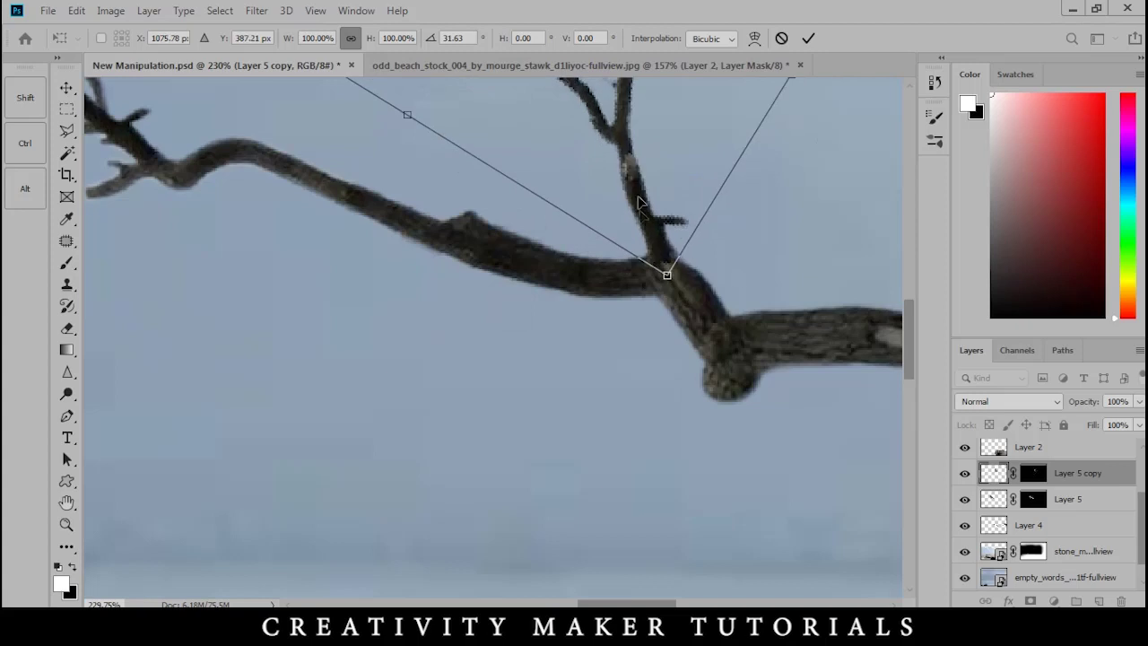
{"action": "key", "text": "Return"}
{"action": "scroll", "coordinate": [566, 338], "scroll_direction": "down", "scroll_amount": 6}
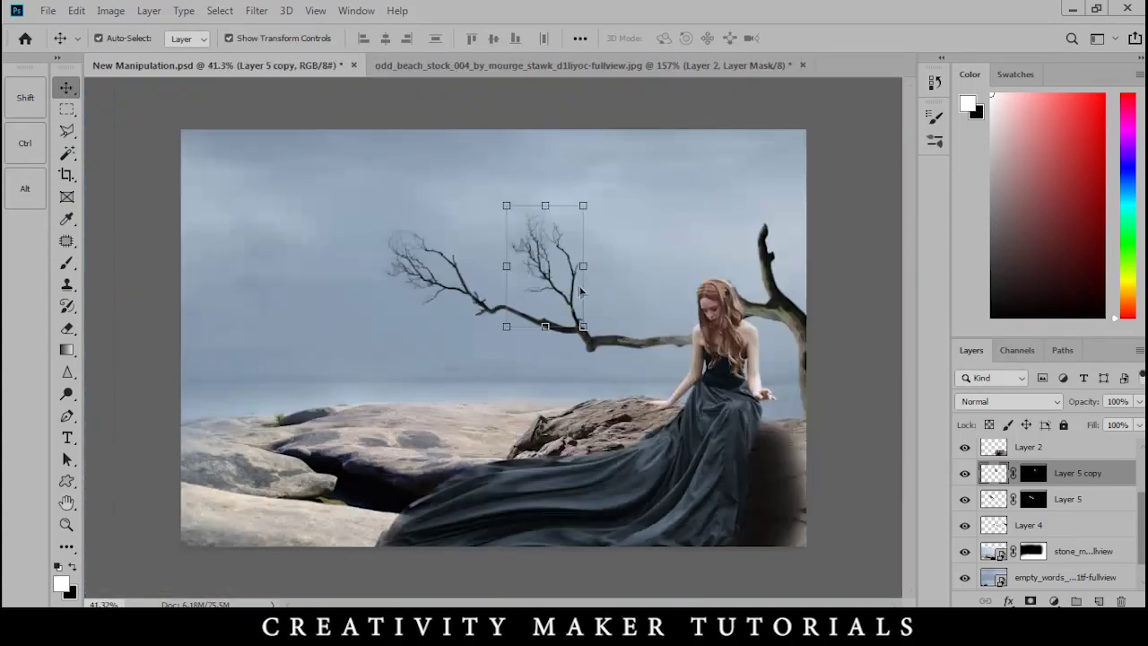
- Scale down the twiggy branch copy, keeping its base seated on the driftwood limb's bend
{"action": "left_click_drag", "start_coordinate": [582, 209], "coordinate": [625, 338]}
{"action": "scroll", "coordinate": [563, 284], "scroll_direction": "up", "scroll_amount": 4}
{"action": "key", "text": "Return"}
{"action": "scroll", "coordinate": [455, 350], "scroll_direction": "down", "scroll_amount": 3}
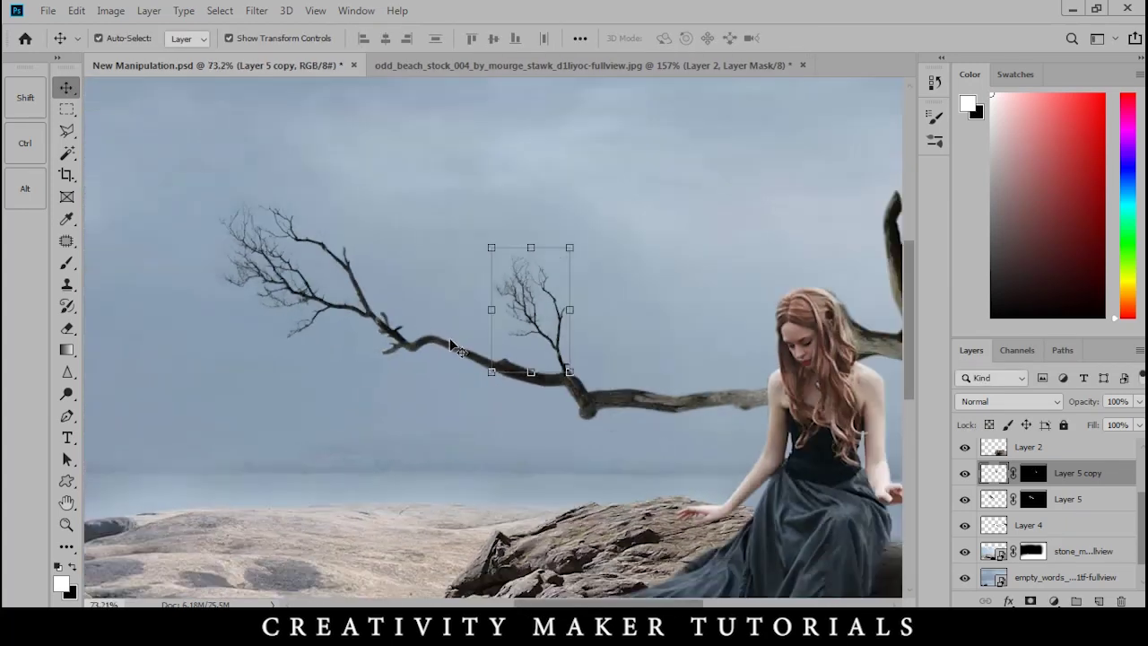
- Enlarge the original twiggy branch and reseat its base on the driftwood limb's thin tip
{"action": "left_click", "coordinate": [285, 292]}
{"action": "left_click_drag", "start_coordinate": [403, 344], "coordinate": [436, 363]}
{"action": "scroll", "coordinate": [360, 329], "scroll_direction": "up", "scroll_amount": 3}
{"action": "left_click_drag", "start_coordinate": [378, 319], "coordinate": [350, 296]}
{"action": "key", "text": "Return"}
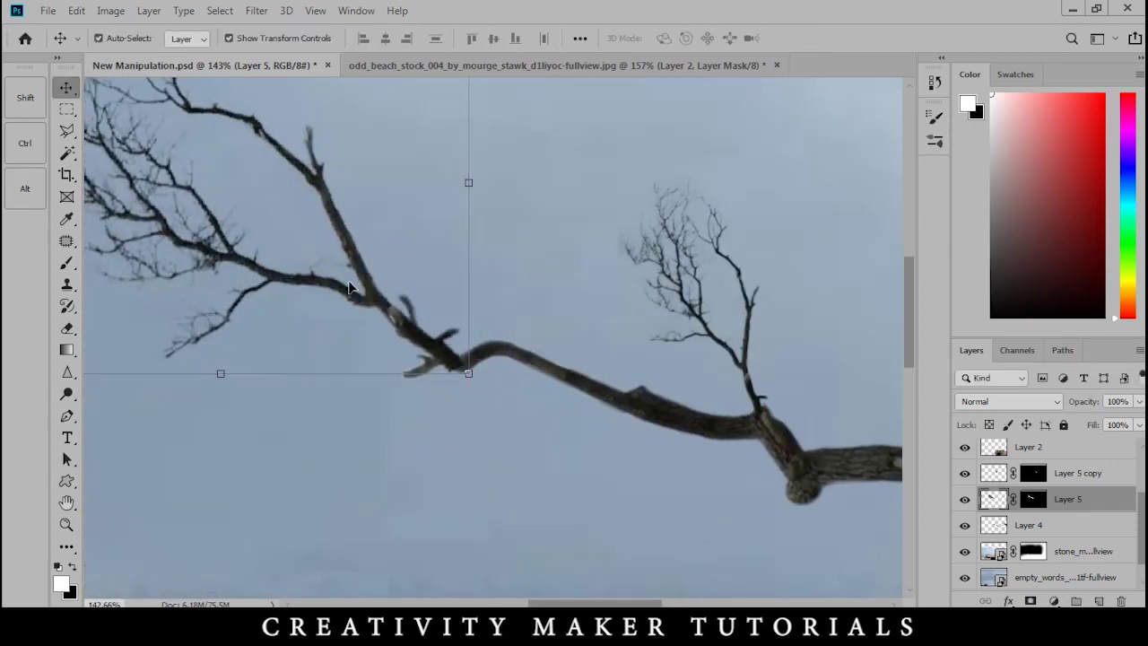
{"action": "scroll", "coordinate": [486, 390], "scroll_direction": "down", "scroll_amount": 5}
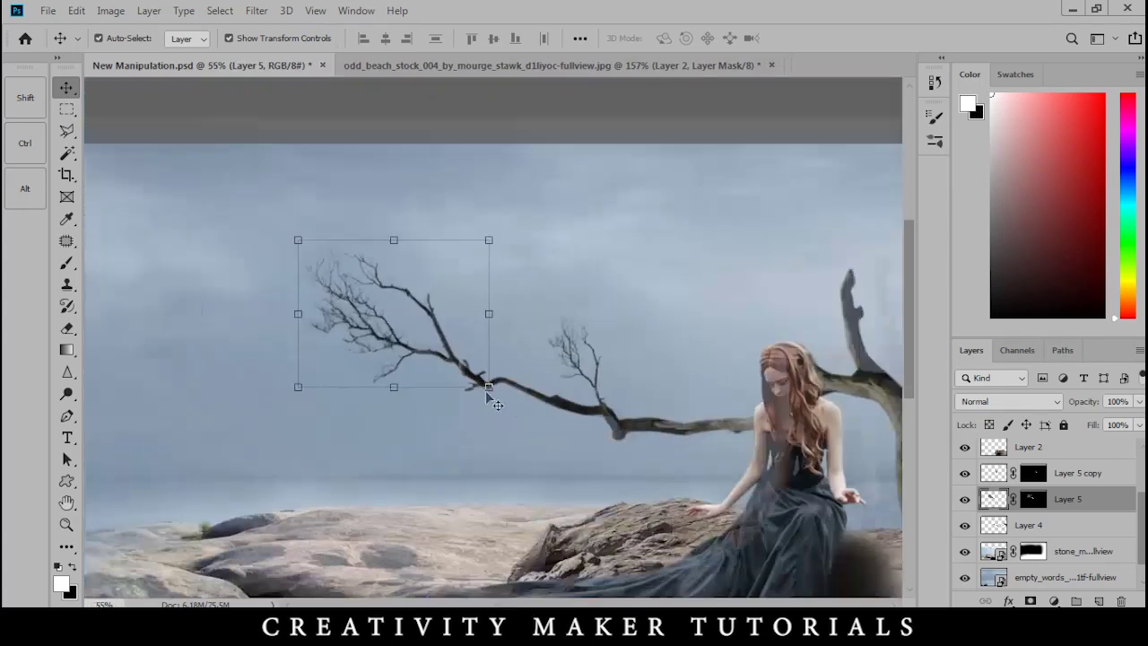
- Duplicate the original twiggy branch and place the copy above the driftwood's upright limb, rotated 6.77°
{"action": "key", "text": "ctrl+j"}
{"action": "key", "text": "ctrl+t"}
{"action": "left_click_drag", "start_coordinate": [499, 334], "coordinate": [520, 328]}
{"action": "left_click_drag", "start_coordinate": [448, 296], "coordinate": [834, 201]}
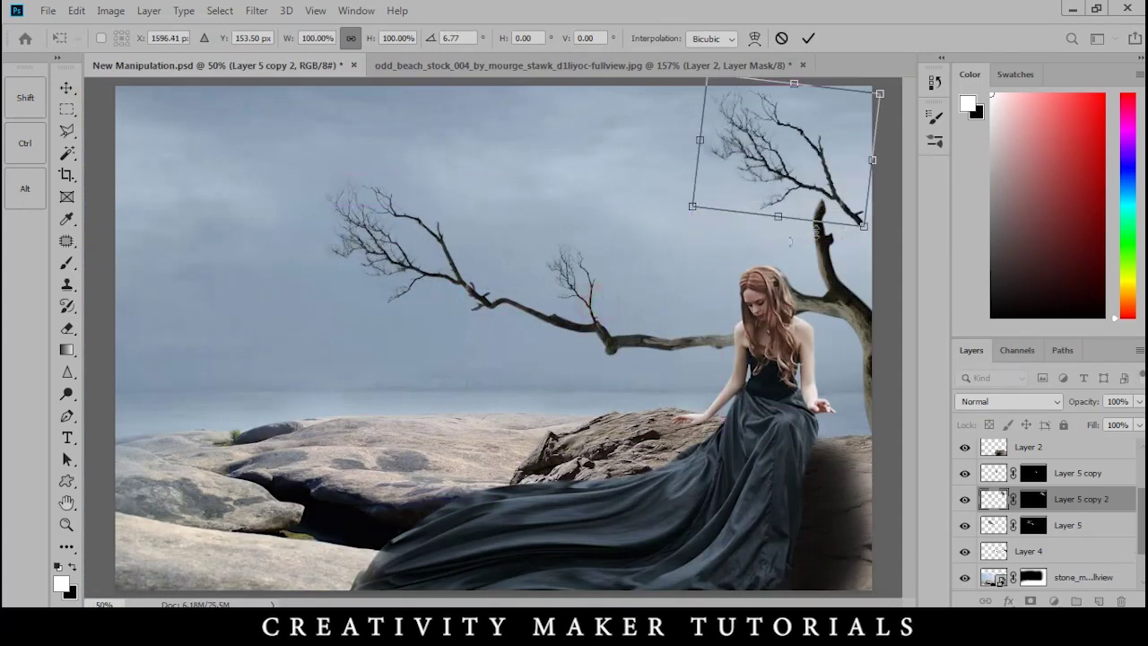
{"action": "scroll", "coordinate": [789, 233], "scroll_direction": "down", "scroll_amount": 2}
- Flip the new branch copy horizontally, enlarge and rotate it to about -59°, and fit its base onto the upright limb
{"action": "right_click", "coordinate": [718, 211]}
{"action": "left_click", "coordinate": [758, 414]}
{"action": "scroll", "coordinate": [603, 245], "scroll_direction": "up", "scroll_amount": 3}
{"action": "left_click_drag", "start_coordinate": [603, 245], "coordinate": [470, 329]}
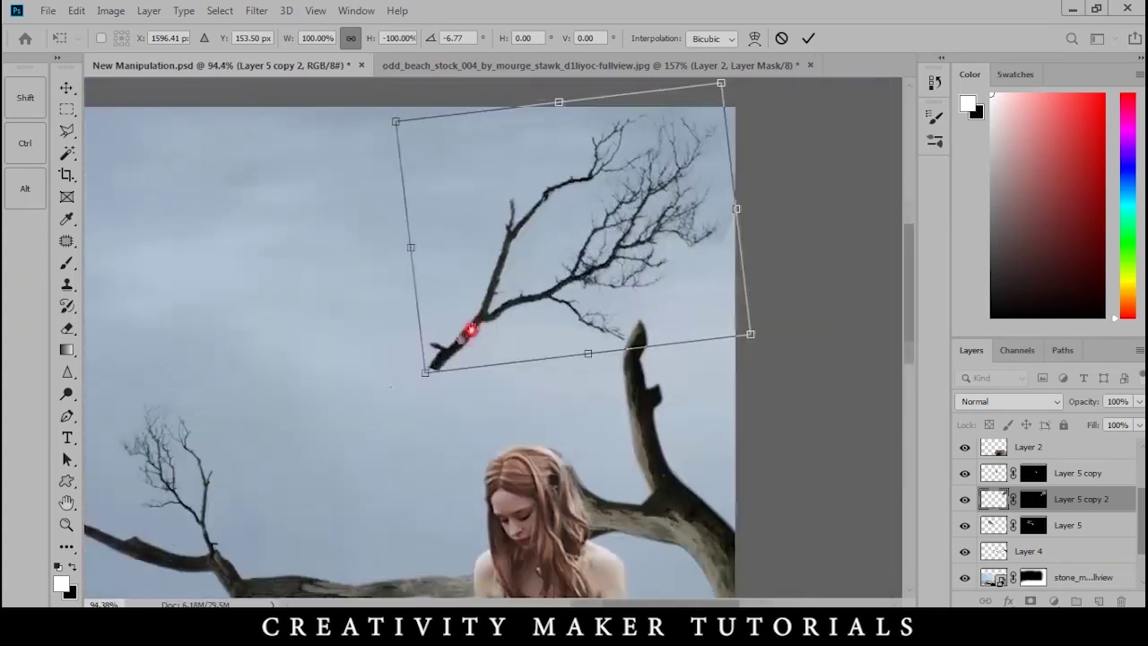
{"action": "left_click_drag", "start_coordinate": [379, 404], "coordinate": [595, 489]}
{"action": "left_click_drag", "start_coordinate": [598, 434], "coordinate": [635, 390]}
{"action": "scroll", "coordinate": [619, 357], "scroll_direction": "down", "scroll_amount": 3}
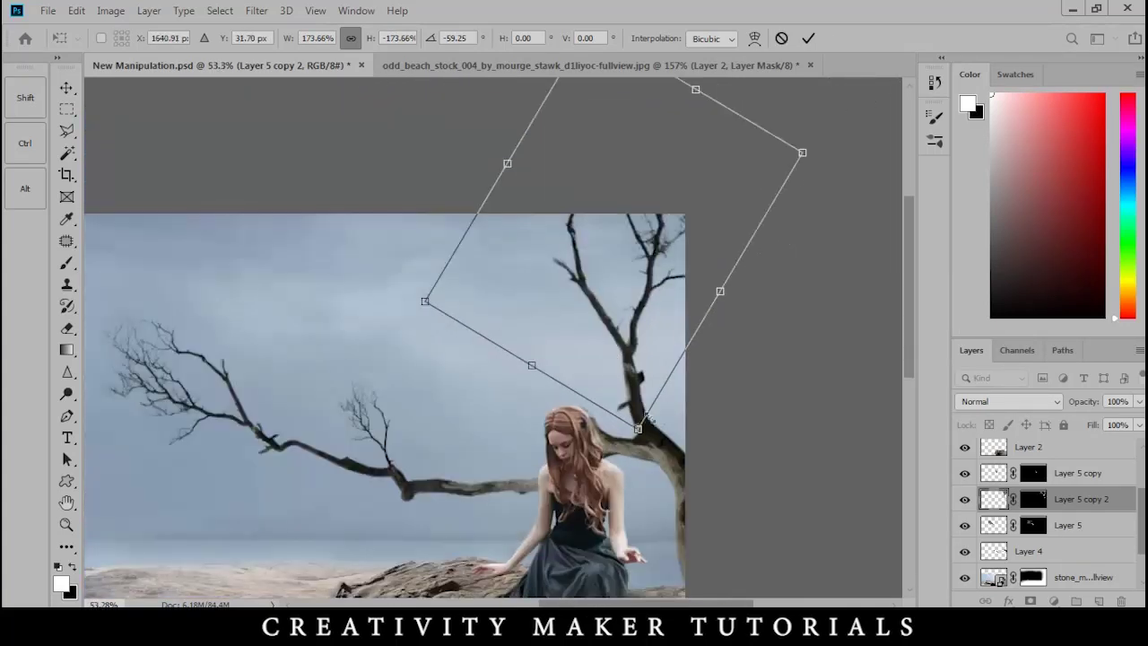
{"action": "left_click_drag", "start_coordinate": [638, 432], "coordinate": [632, 382]}
{"action": "scroll", "coordinate": [628, 349], "scroll_direction": "up", "scroll_amount": 3}
{"action": "key", "text": "Return"}
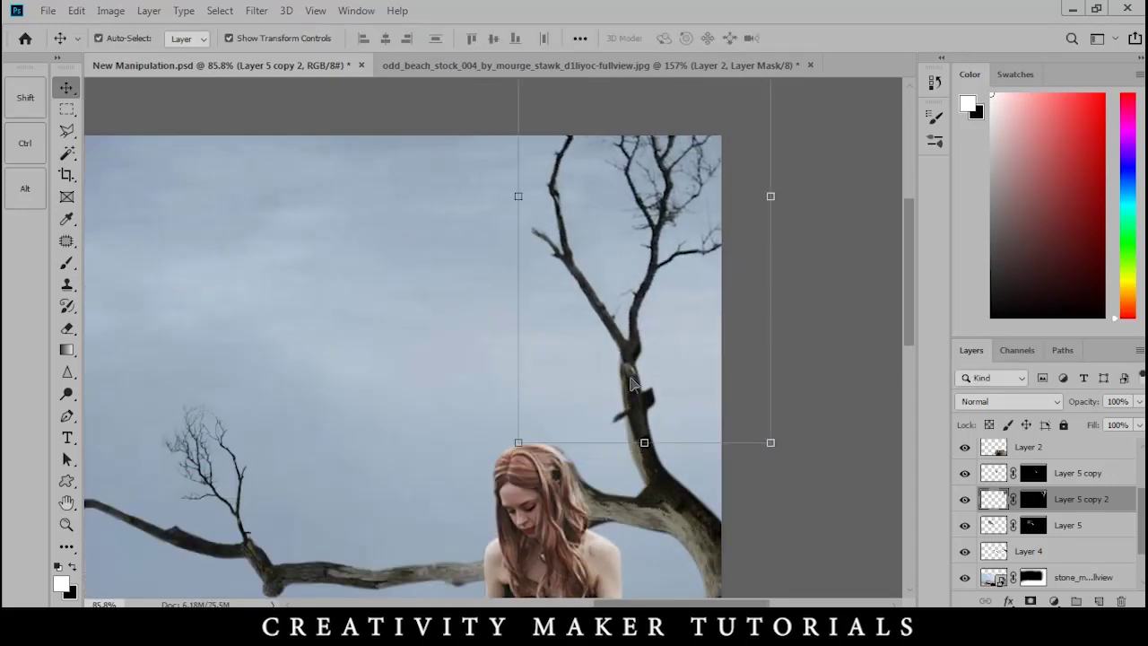
- Nudge the enlarged branch copy so its base lines up with the driftwood's upright limb
{"action": "scroll", "coordinate": [632, 386], "scroll_direction": "down", "scroll_amount": 4}
{"action": "left_click", "coordinate": [819, 363]}
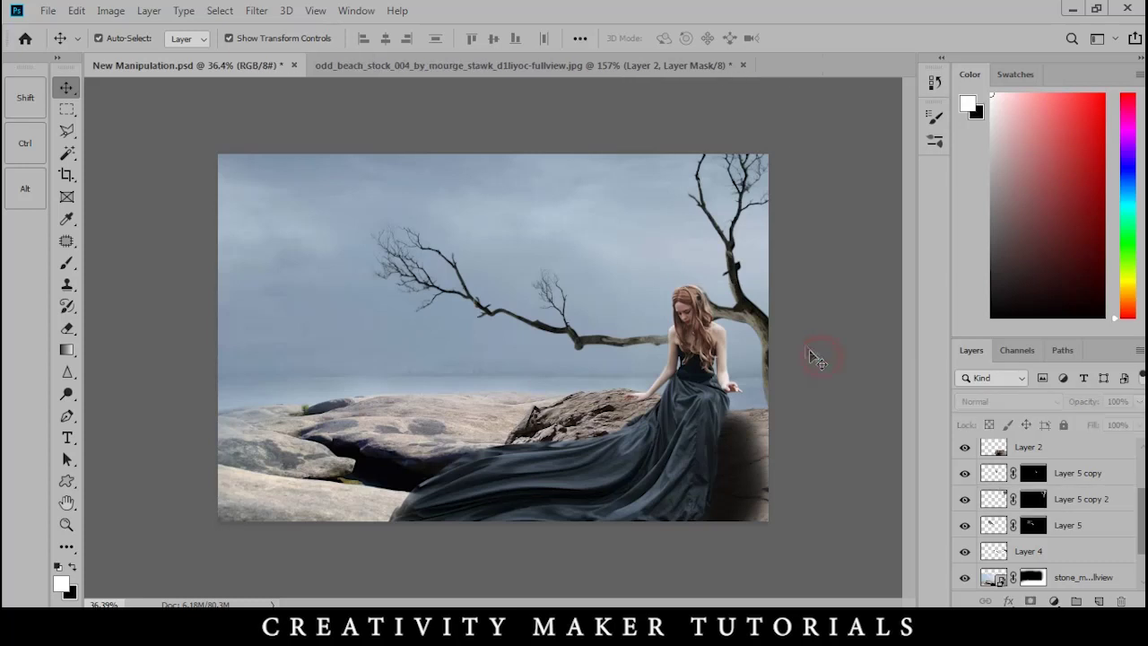
{"action": "scroll", "coordinate": [807, 353], "scroll_direction": "up", "scroll_amount": 8}
{"action": "mouse_move", "coordinate": [691, 270]}
{"action": "left_mouse_down"}
{"action": "mouse_move", "coordinate": [672, 226]}
{"action": "mouse_move", "coordinate": [672, 236]}
{"action": "mouse_move", "coordinate": [674, 207]}
{"action": "mouse_move", "coordinate": [682, 275]}
{"action": "left_mouse_up"}
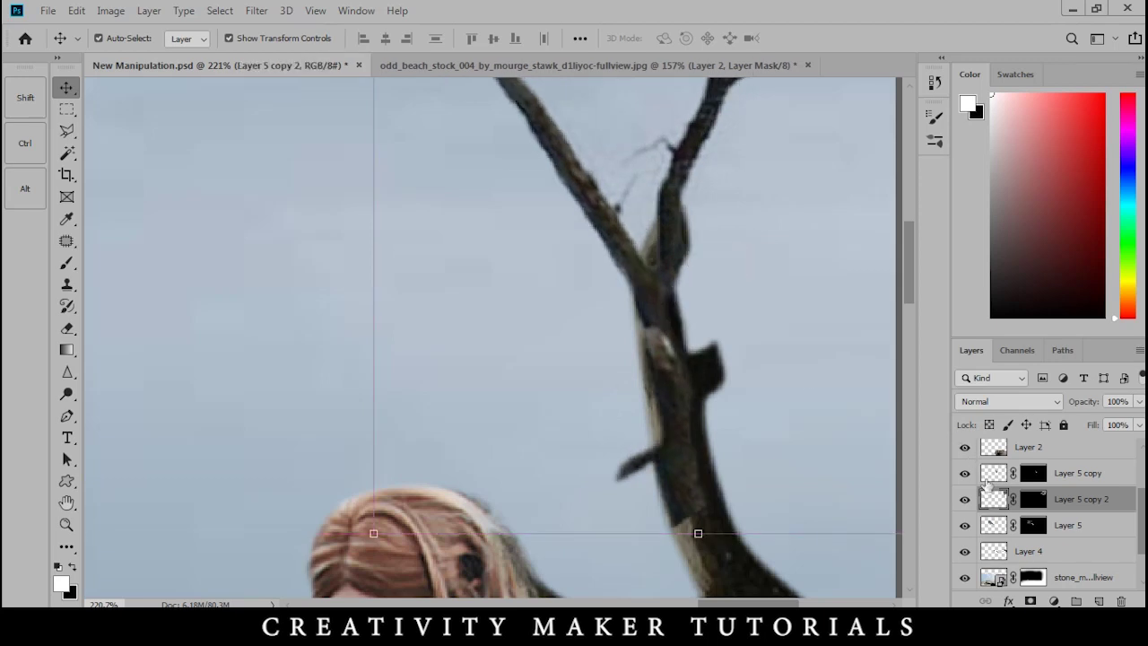
- Paint black on the enlarged branch copy's mask to blend its base into the upright limb, reducing the brush to 40 px
{"action": "key", "text": "b"}
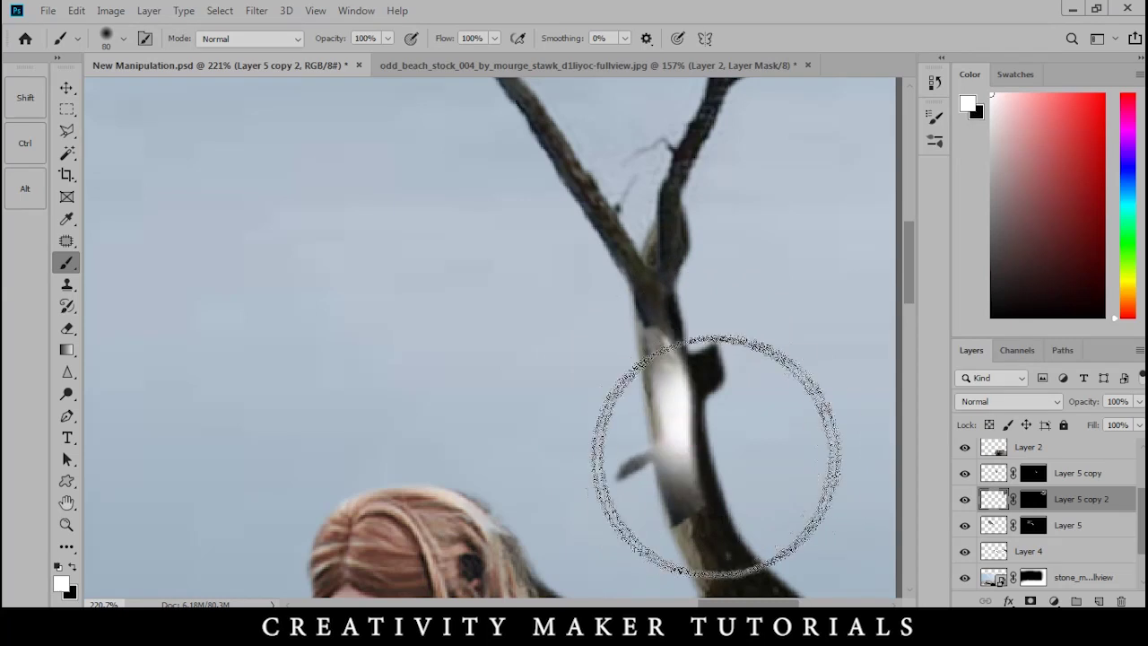
{"action": "left_click", "coordinate": [1034, 499]}
{"action": "key", "text": "x"}
{"action": "mouse_move", "coordinate": [669, 350]}
{"action": "left_mouse_down"}
{"action": "mouse_move", "coordinate": [687, 467]}
{"action": "mouse_move", "coordinate": [679, 505]}
{"action": "mouse_move", "coordinate": [687, 410]}
{"action": "mouse_move", "coordinate": [671, 461]}
{"action": "mouse_move", "coordinate": [635, 491]}
{"action": "left_mouse_up"}
{"action": "key", "text": "bracketleft"}
{"action": "key", "text": "bracketleft"}
{"action": "key", "text": "bracketleft"}
{"action": "key", "text": "bracketleft"}
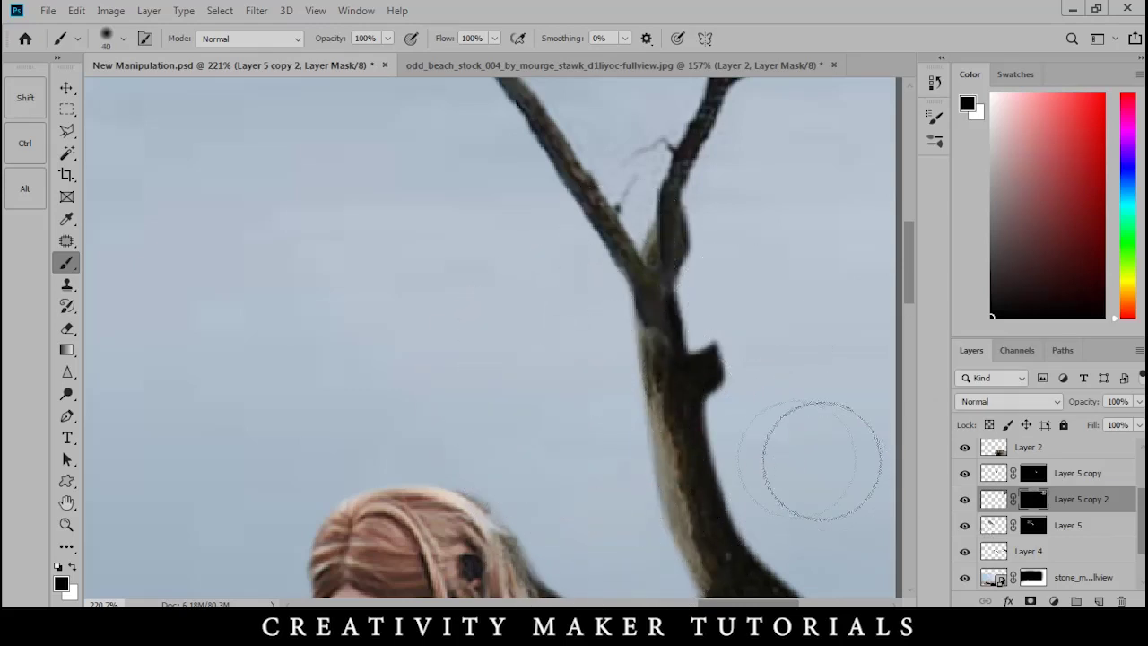
- Add a layer mask to the driftwood on Layer 4 and paint black over the upright limb's tip behind the branch fork
{"action": "left_click", "coordinate": [964, 550]}
{"action": "left_click", "coordinate": [965, 550]}
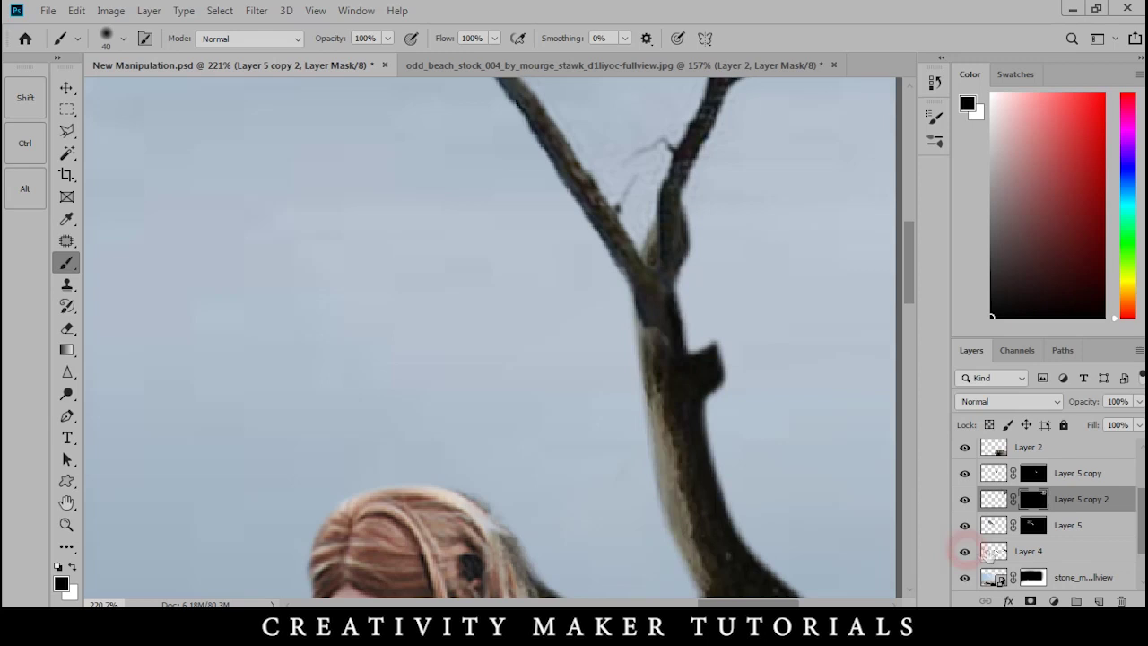
{"action": "left_click", "coordinate": [982, 549]}
{"action": "left_click", "coordinate": [1030, 601]}
{"action": "key", "text": "x"}
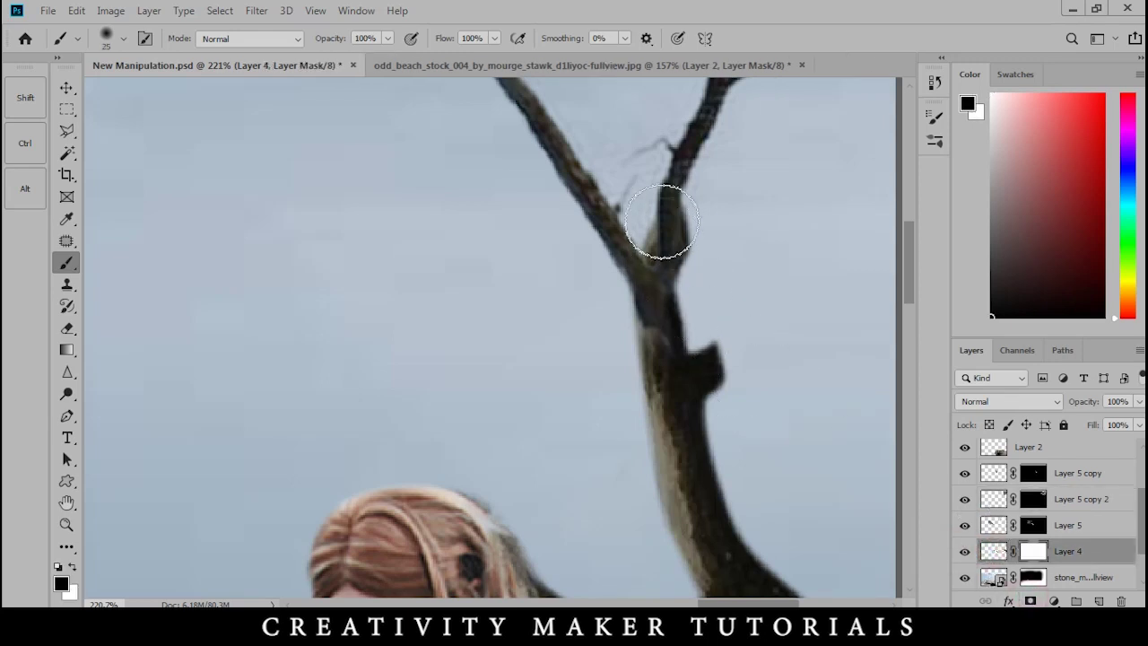
{"action": "mouse_move", "coordinate": [662, 197]}
{"action": "left_mouse_down"}
{"action": "mouse_move", "coordinate": [642, 256]}
{"action": "mouse_move", "coordinate": [705, 196]}
{"action": "mouse_move", "coordinate": [696, 264]}
{"action": "mouse_move", "coordinate": [704, 205]}
{"action": "mouse_move", "coordinate": [698, 256]}
{"action": "left_mouse_up"}
{"action": "key", "text": "ctrl+0"}
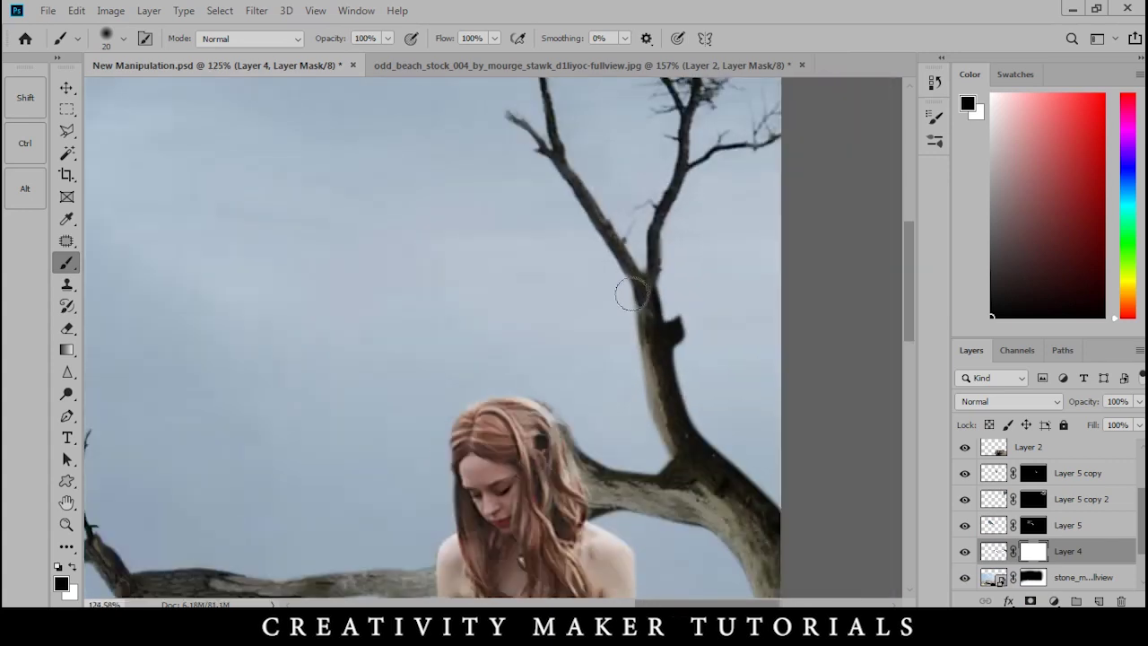
{"action": "left_click", "coordinate": [68, 89]}
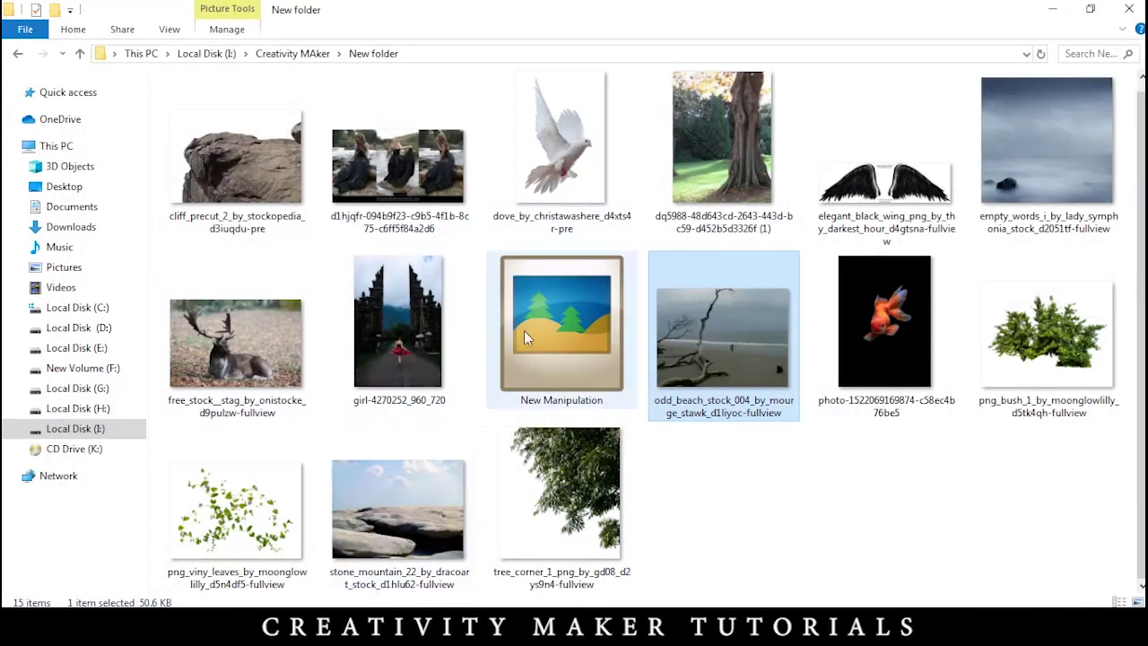
- Open the tree trunk photo dq5988-48d643cd-2643-443d-bc59-d452b5d3326f (1).jpg from the stock folder in Adobe Photoshop CC 2019
{"action": "left_click", "coordinate": [722, 148]}
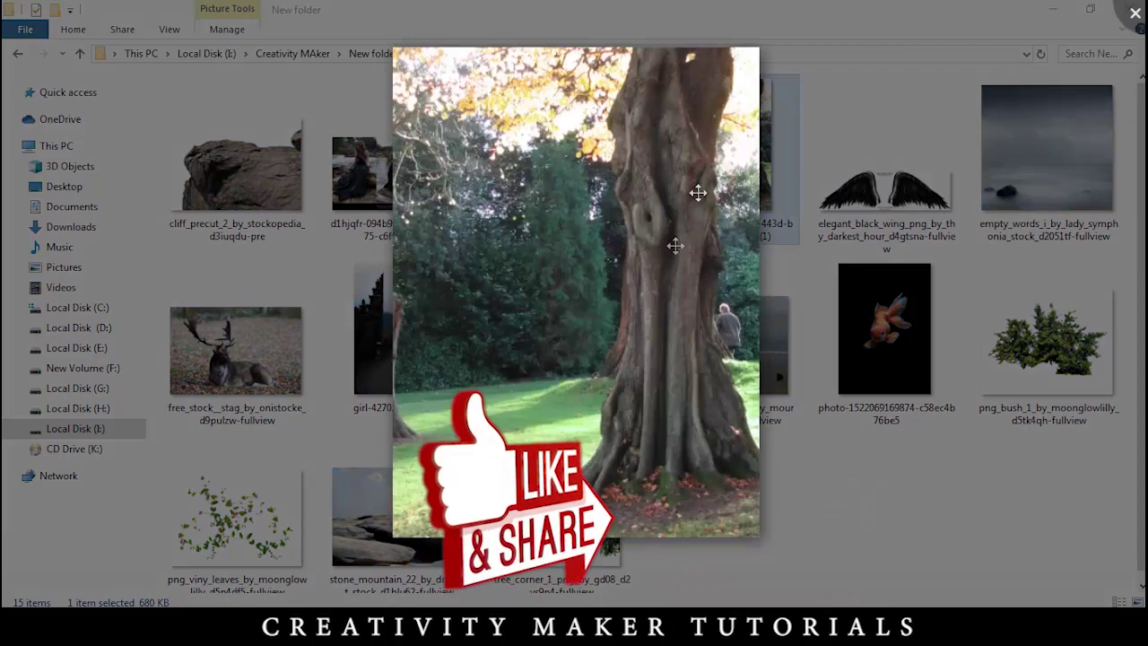
{"action": "left_click", "coordinate": [779, 599]}
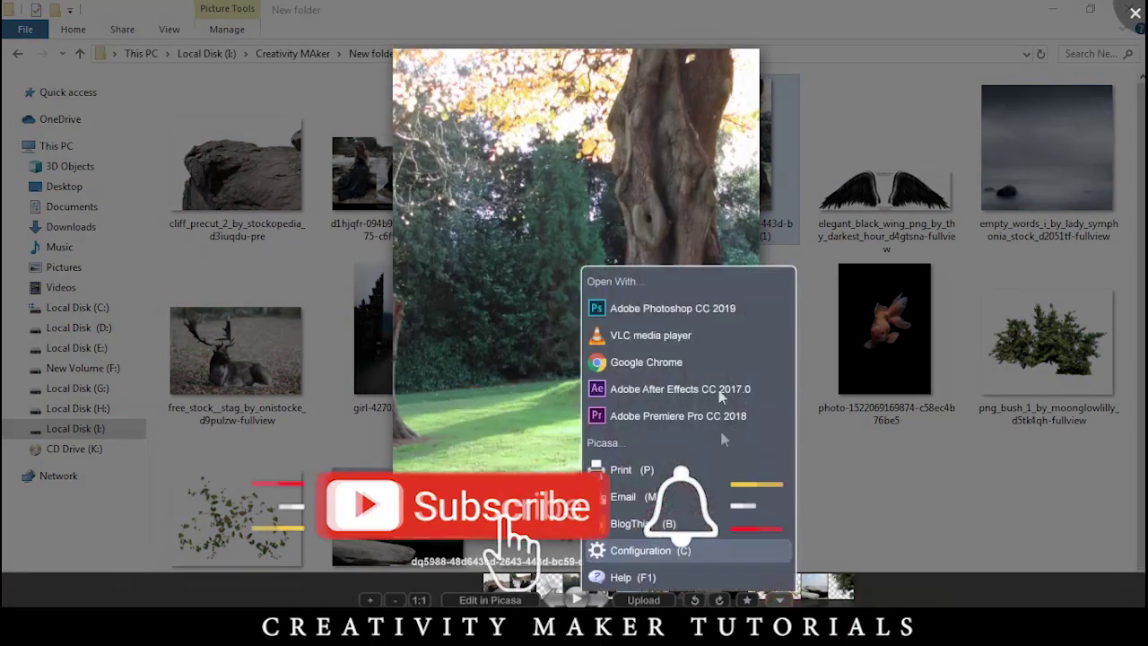
{"action": "left_click", "coordinate": [710, 308]}
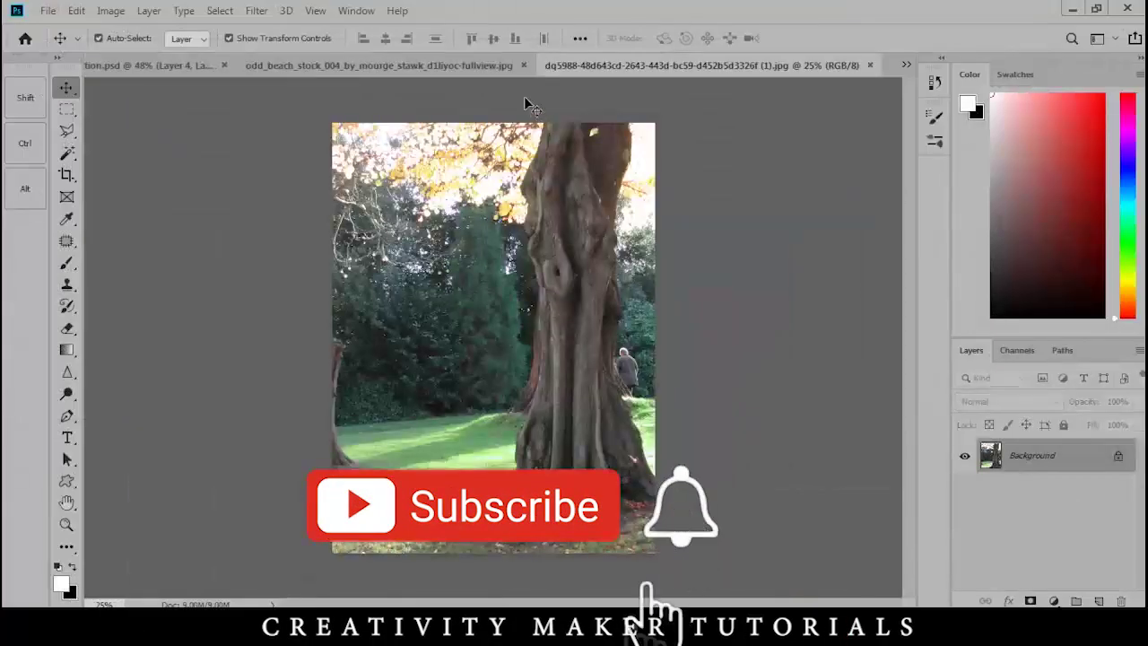
- Close the odd_beach_stock_004 document and save New Manipulation.psd
{"action": "left_click", "coordinate": [470, 59]}
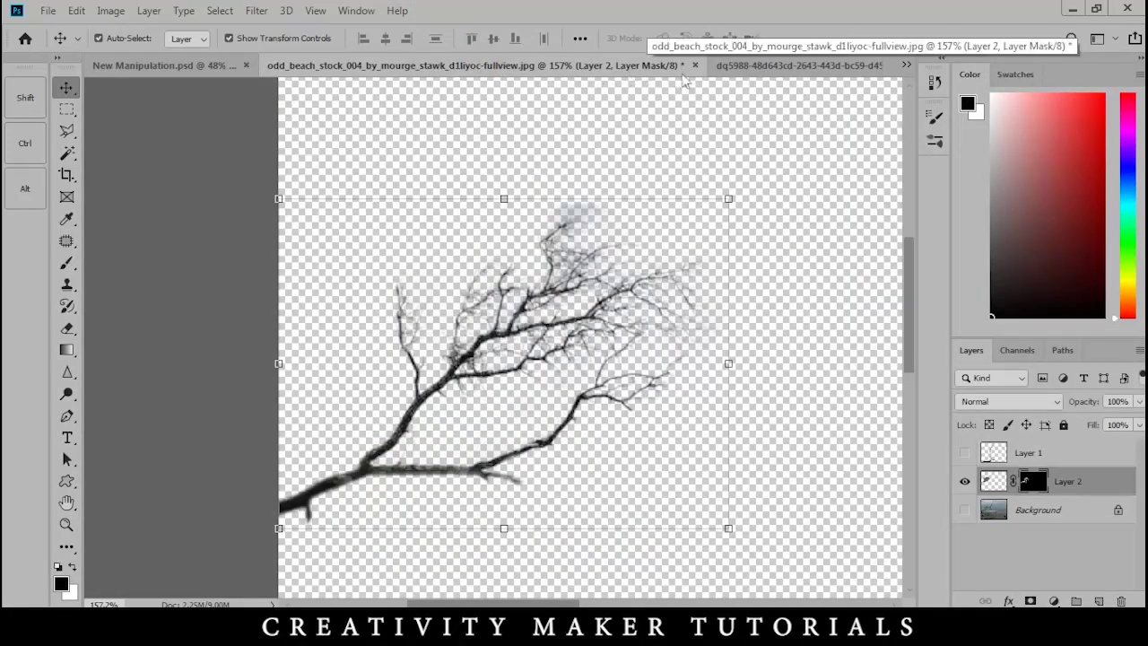
{"action": "left_click", "coordinate": [695, 65]}
{"action": "left_click", "coordinate": [569, 255]}
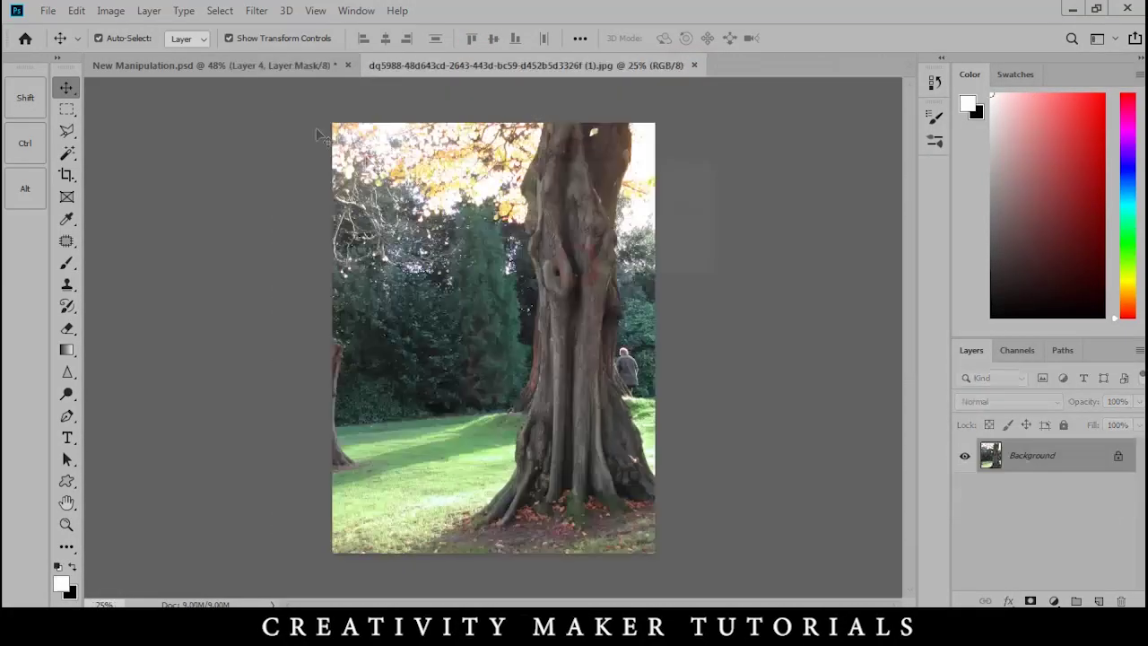
{"action": "left_click", "coordinate": [281, 66]}
- In the tree trunk photo, start a Pen path at the image's left edge and curve it across the grass to the trunk's outer root
{"action": "left_click", "coordinate": [502, 66]}
{"action": "key", "text": "p"}
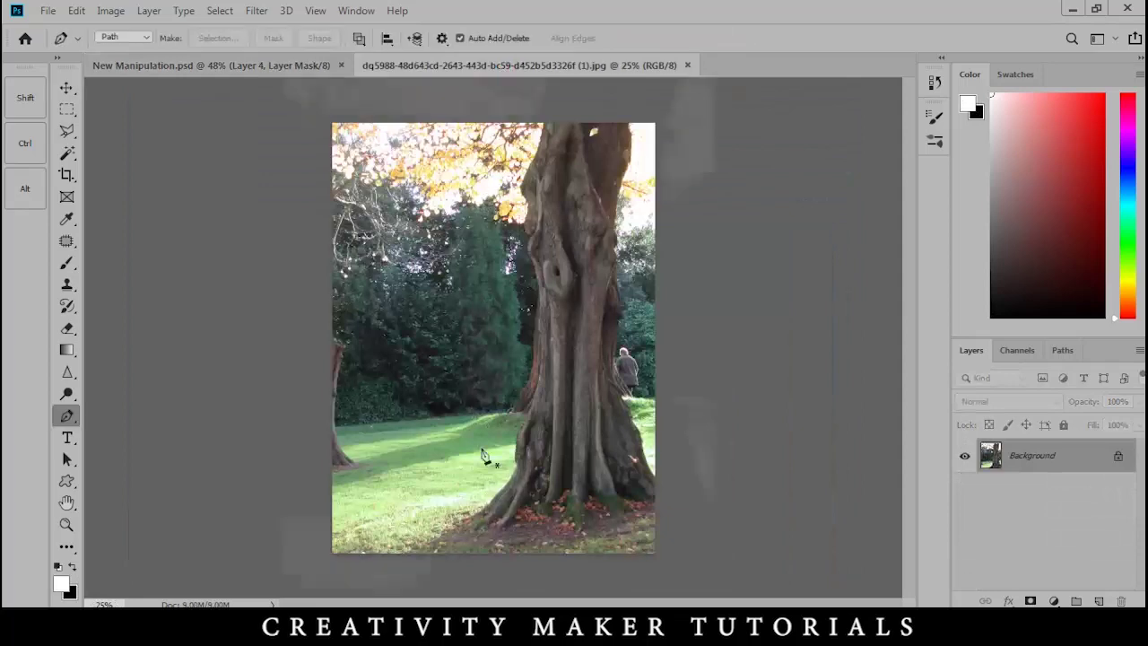
{"action": "scroll", "coordinate": [492, 345], "scroll_direction": "up", "scroll_amount": 5}
{"action": "scroll", "coordinate": [492, 346], "scroll_direction": "down", "scroll_amount": 5}
{"action": "scroll", "coordinate": [398, 301], "scroll_direction": "down", "scroll_amount": 3}
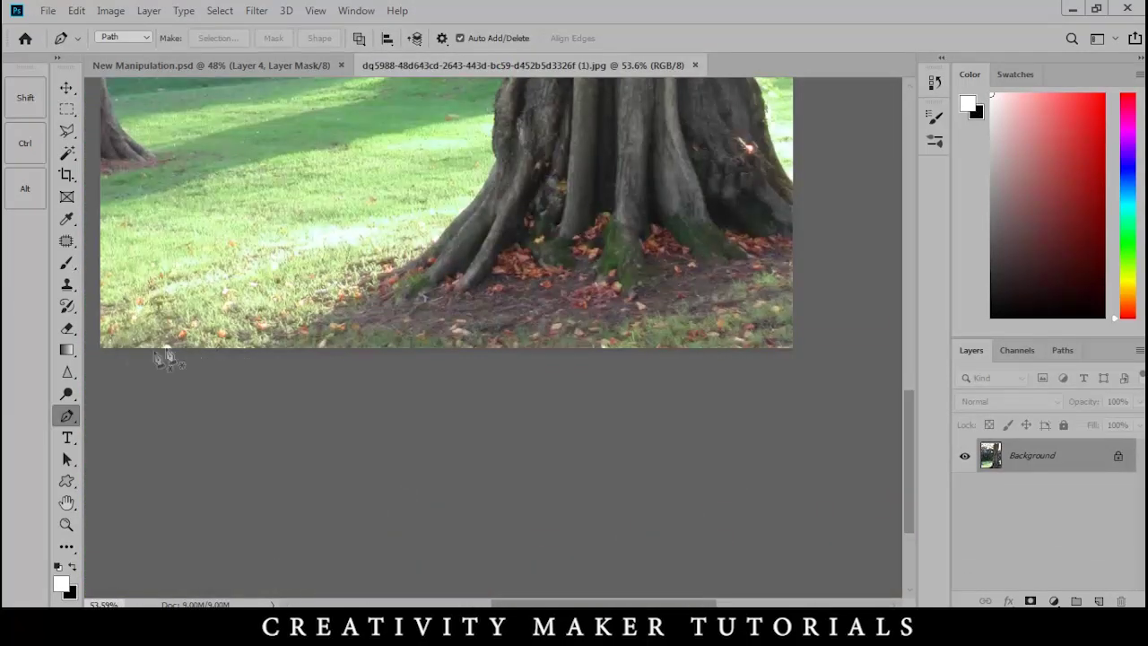
{"action": "left_click", "coordinate": [99, 294]}
{"action": "left_click_drag", "start_coordinate": [429, 250], "coordinate": [445, 222]}
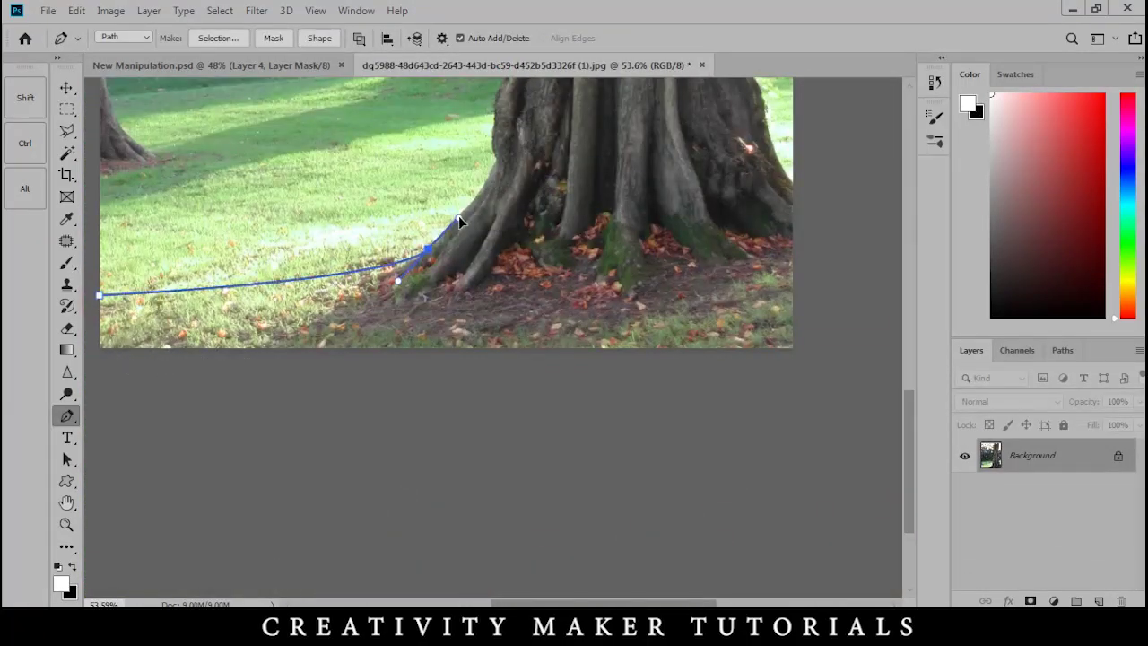
- Continue the Pen path up the trunk's left edge, from the outer root past the hollow knot to the bulge near the top
{"action": "scroll", "coordinate": [492, 189], "scroll_direction": "up", "scroll_amount": 3}
{"action": "left_click_drag", "start_coordinate": [505, 158], "coordinate": [515, 122]}
{"action": "scroll", "coordinate": [515, 122], "scroll_direction": "up", "scroll_amount": 3}
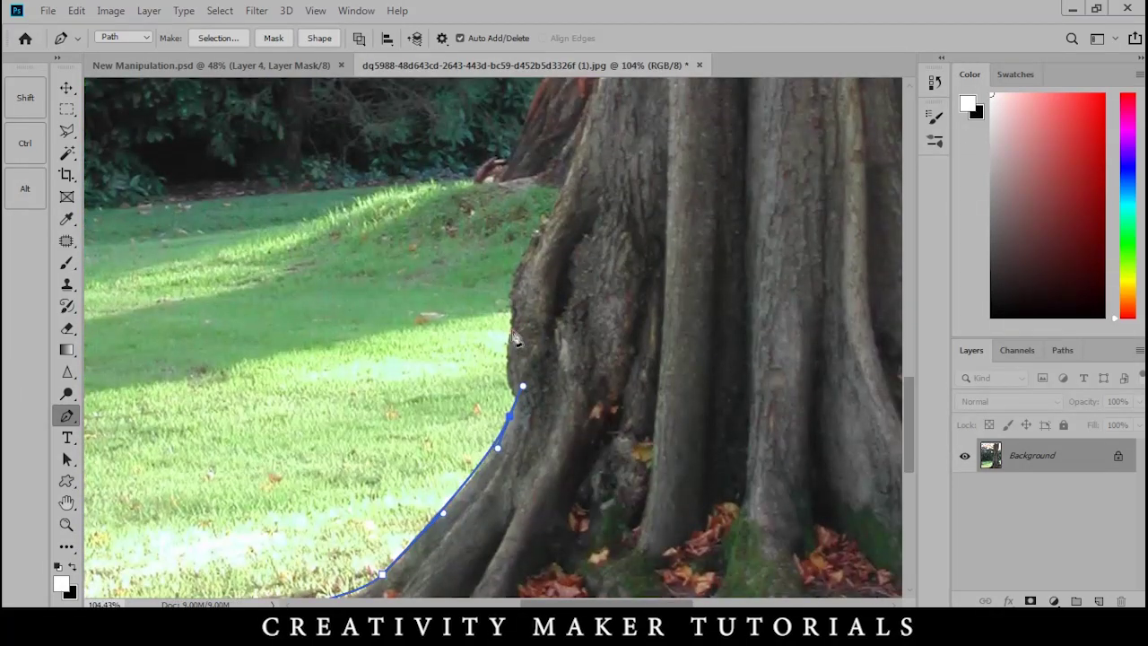
{"action": "left_click", "coordinate": [547, 226]}
{"action": "scroll", "coordinate": [565, 318], "scroll_direction": "up", "scroll_amount": 3}
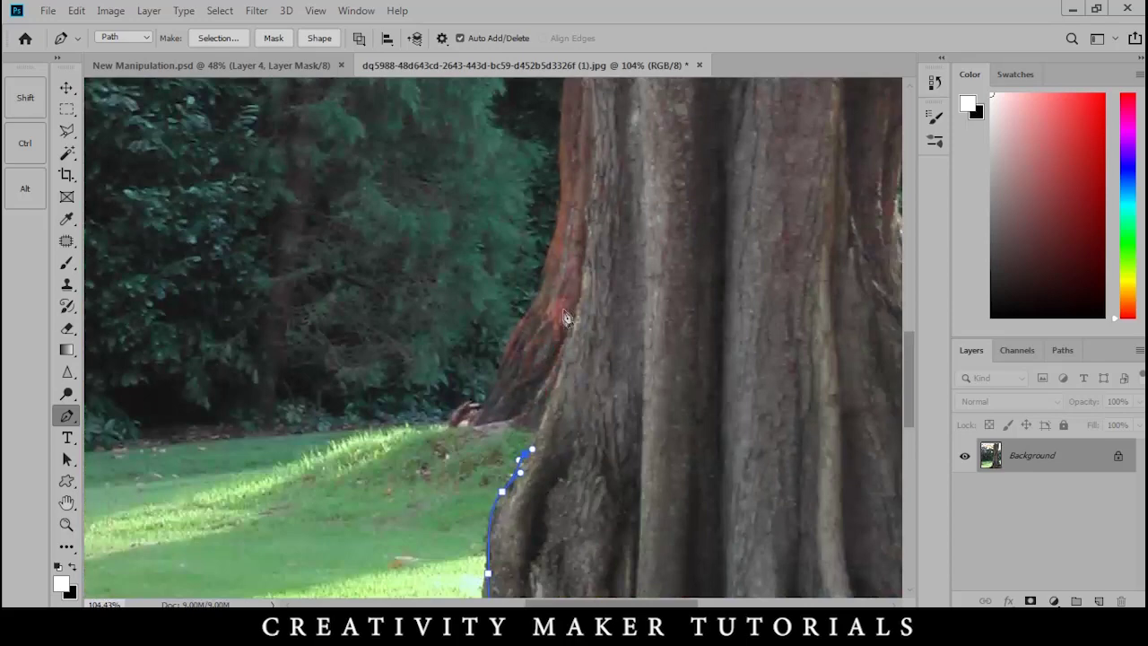
{"action": "scroll", "coordinate": [579, 279], "scroll_direction": "up", "scroll_amount": 3}
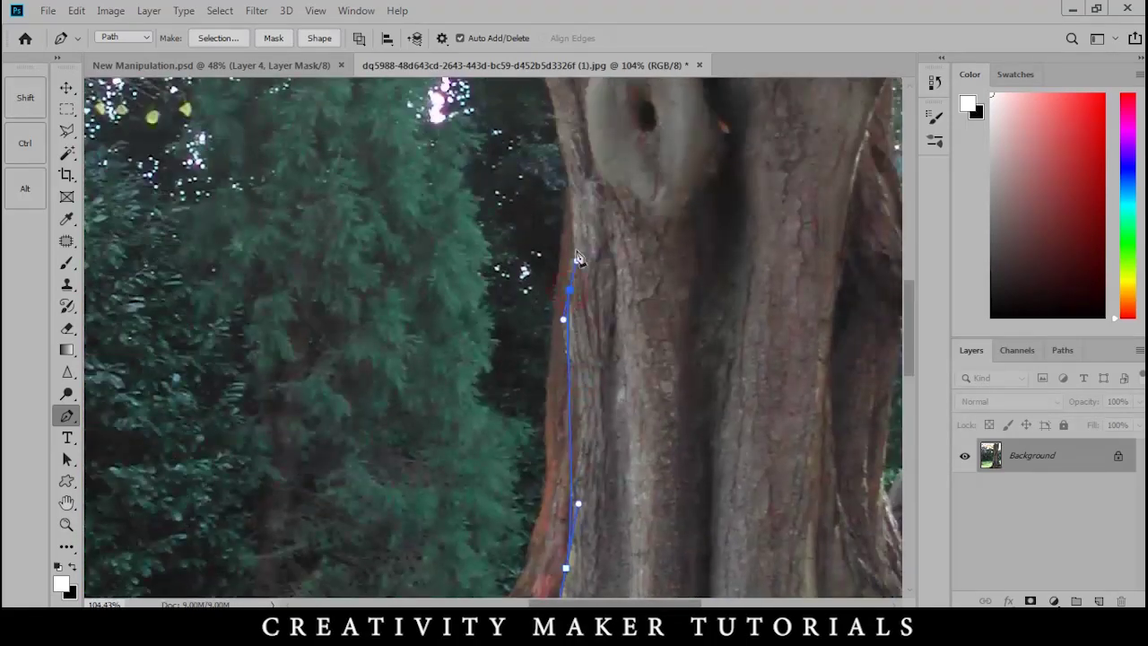
{"action": "left_click", "coordinate": [564, 148]}
{"action": "scroll", "coordinate": [619, 429], "scroll_direction": "up", "scroll_amount": 5}
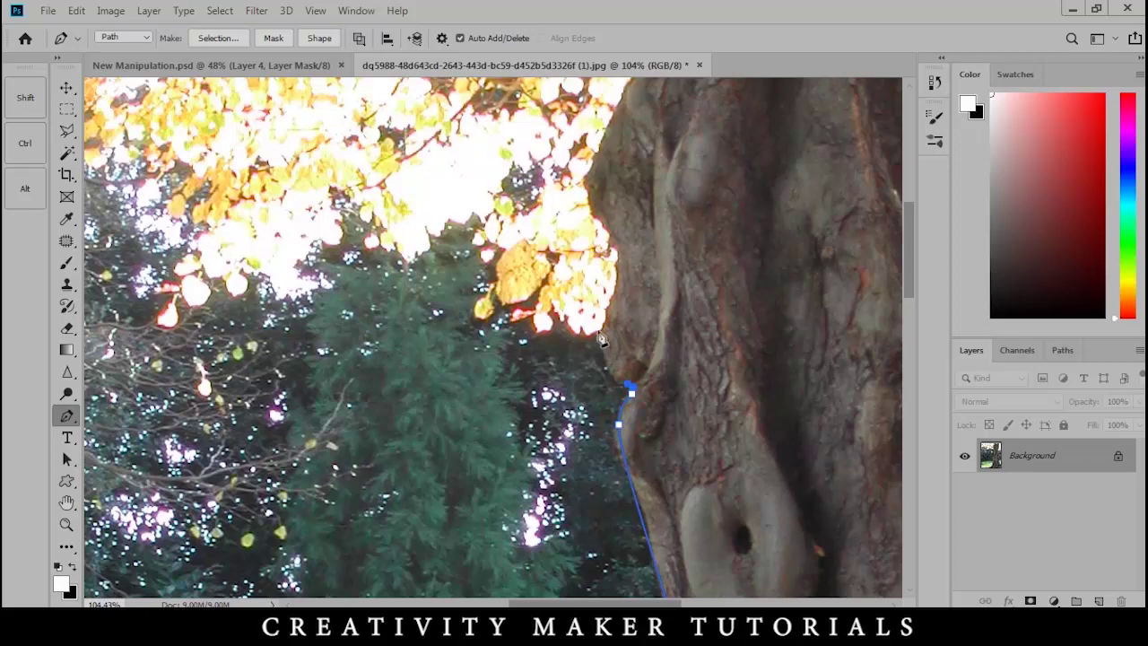
{"action": "scroll", "coordinate": [628, 251], "scroll_direction": "up", "scroll_amount": 3}
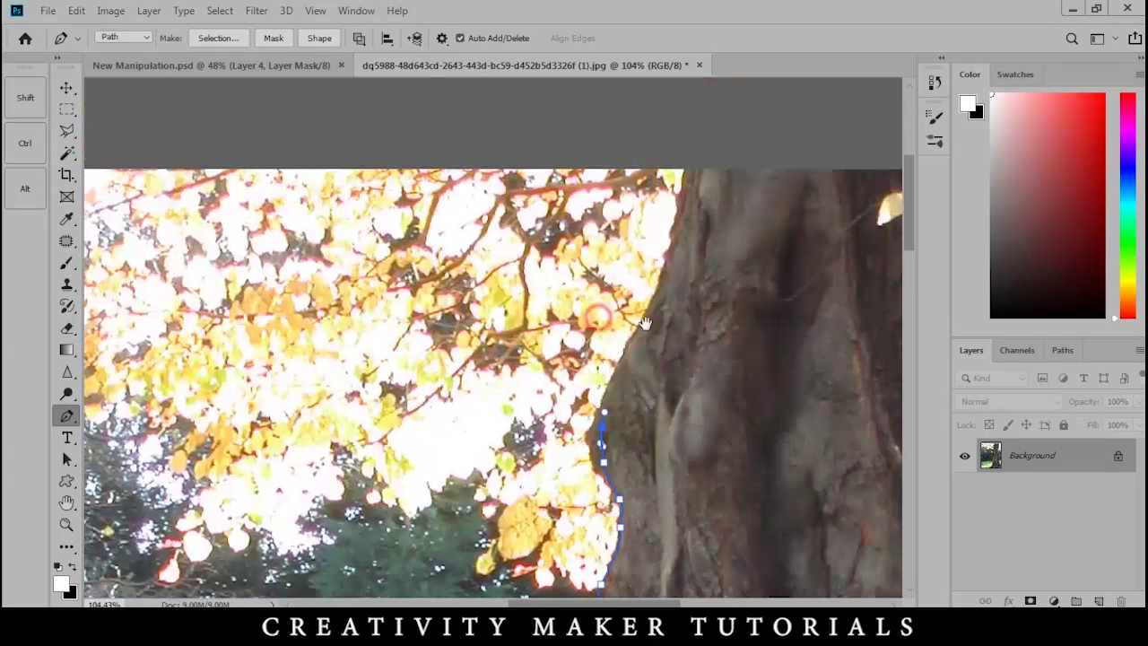
- Continue the Pen path over the trunk's top and down its right edge to the broken stub above the standing man
{"action": "scroll", "coordinate": [691, 171], "scroll_direction": "right", "scroll_amount": 5}
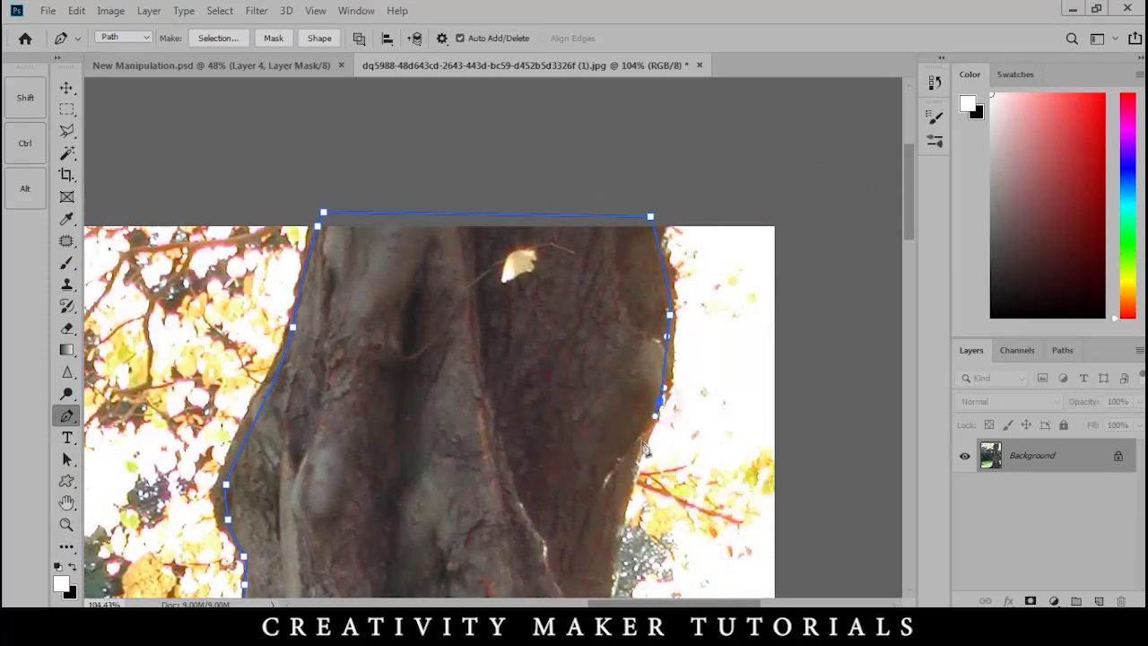
{"action": "scroll", "coordinate": [631, 508], "scroll_direction": "down", "scroll_amount": 5}
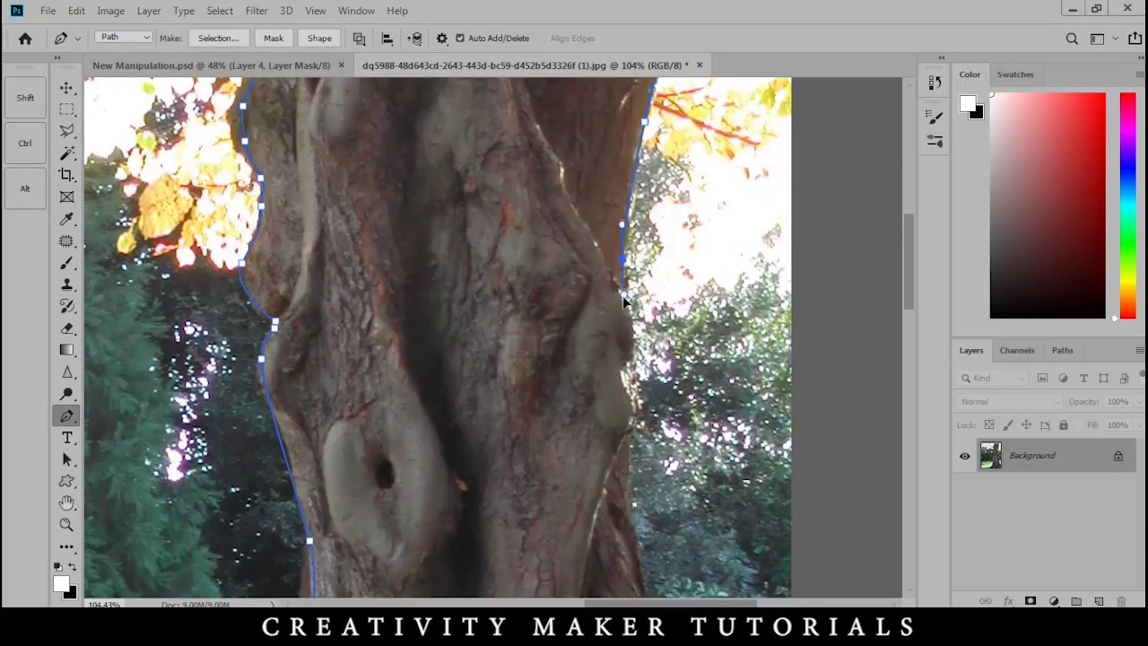
{"action": "left_click", "coordinate": [626, 463]}
{"action": "scroll", "coordinate": [611, 358], "scroll_direction": "down", "scroll_amount": 3}
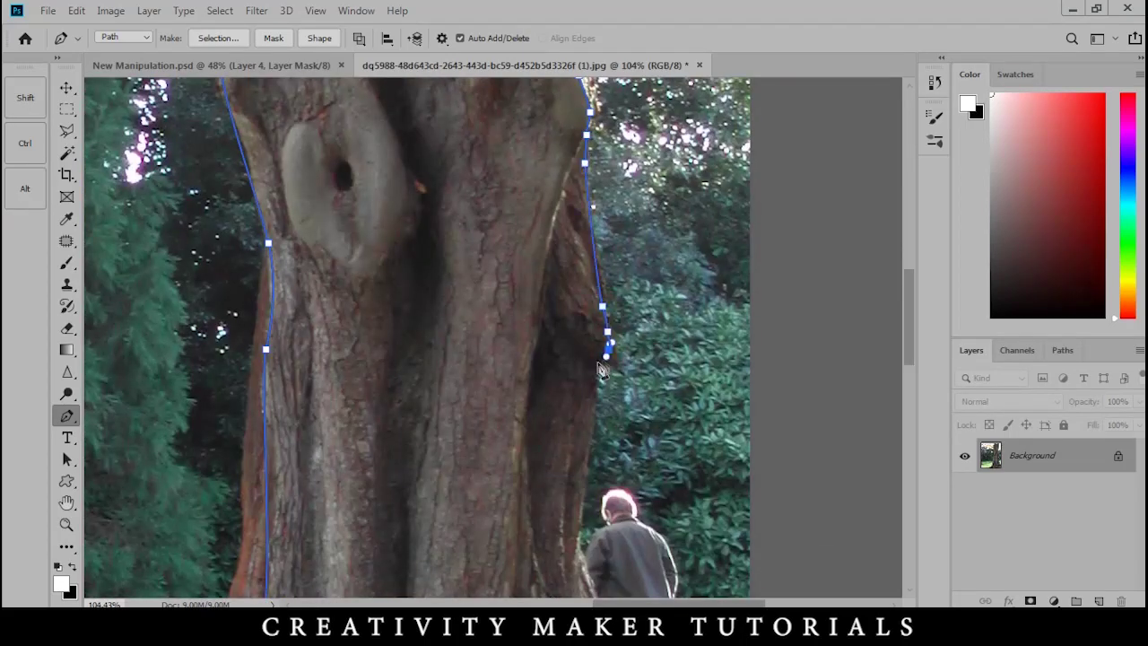
{"action": "scroll", "coordinate": [588, 408], "scroll_direction": "down", "scroll_amount": 2}
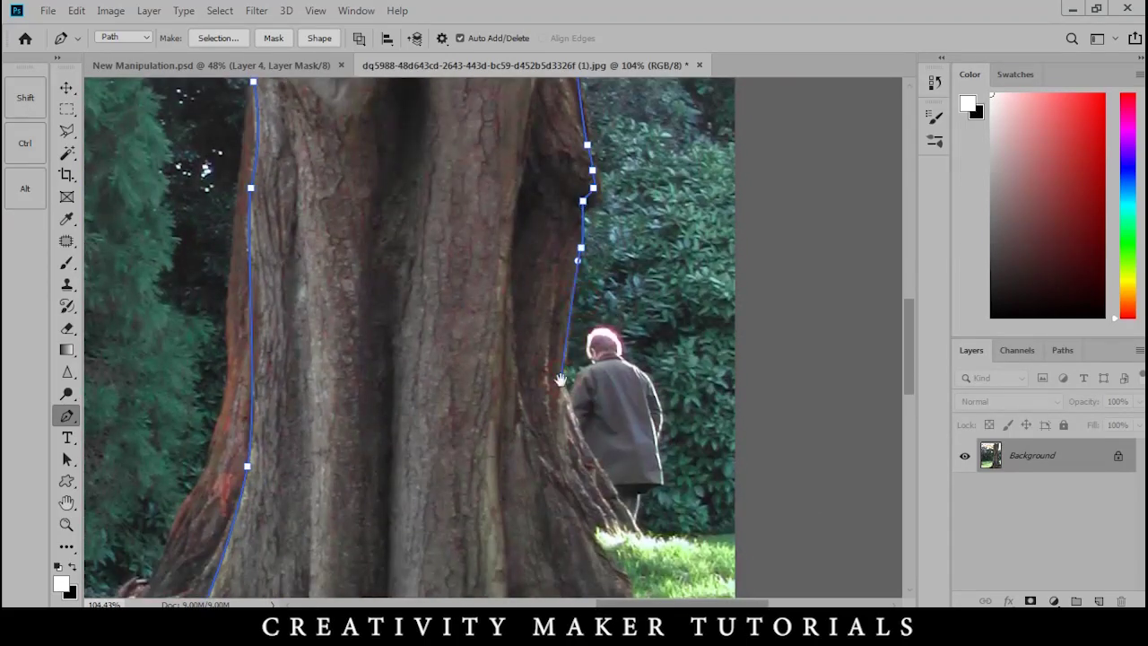
- Extend the Pen path along the right side of the flared trunk base, past the grass, to the image's right edge
{"action": "left_click_drag", "start_coordinate": [561, 380], "coordinate": [499, 210]}
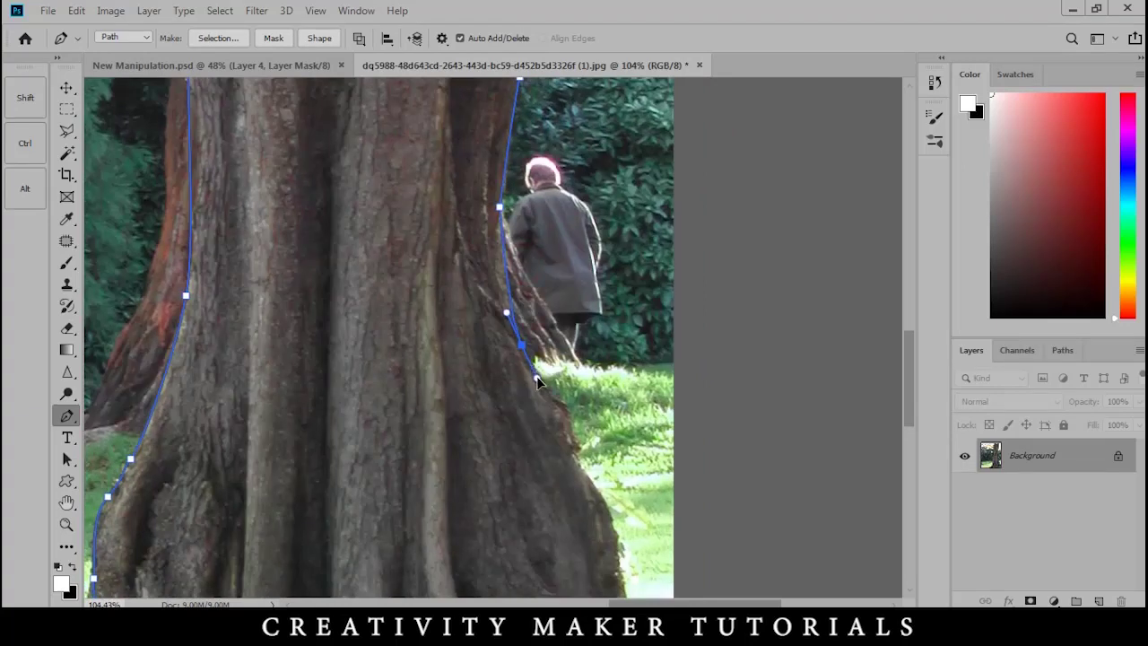
{"action": "left_click", "coordinate": [537, 382]}
{"action": "scroll", "coordinate": [537, 383], "scroll_direction": "down", "scroll_amount": 3}
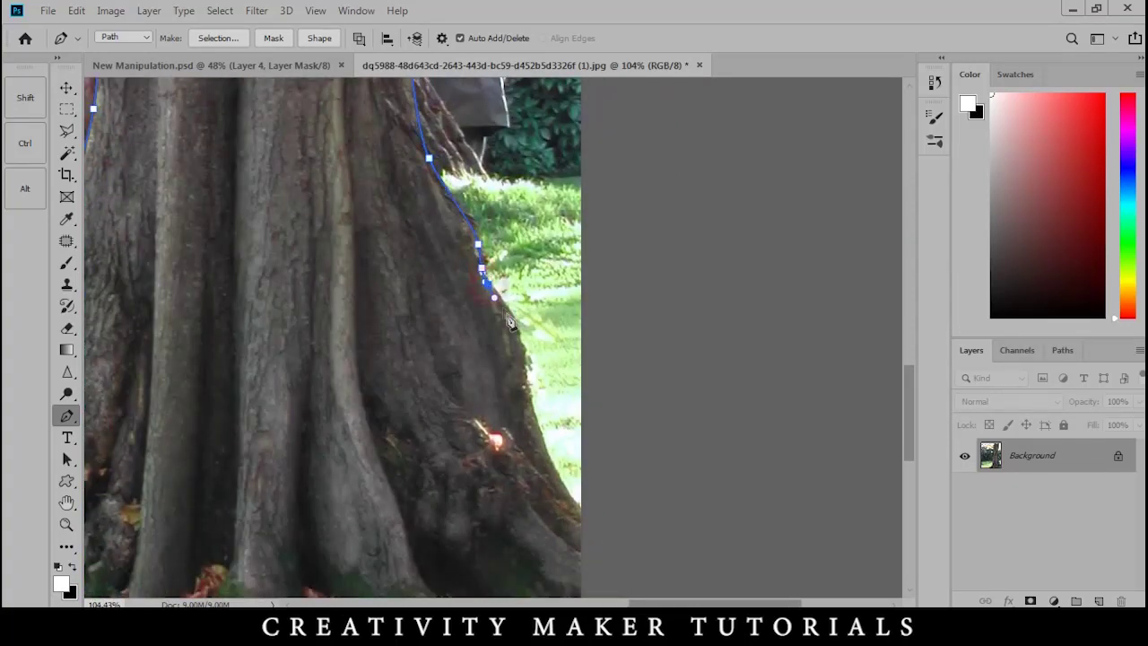
{"action": "left_click", "coordinate": [540, 444]}
{"action": "scroll", "coordinate": [538, 422], "scroll_direction": "down", "scroll_amount": 3}
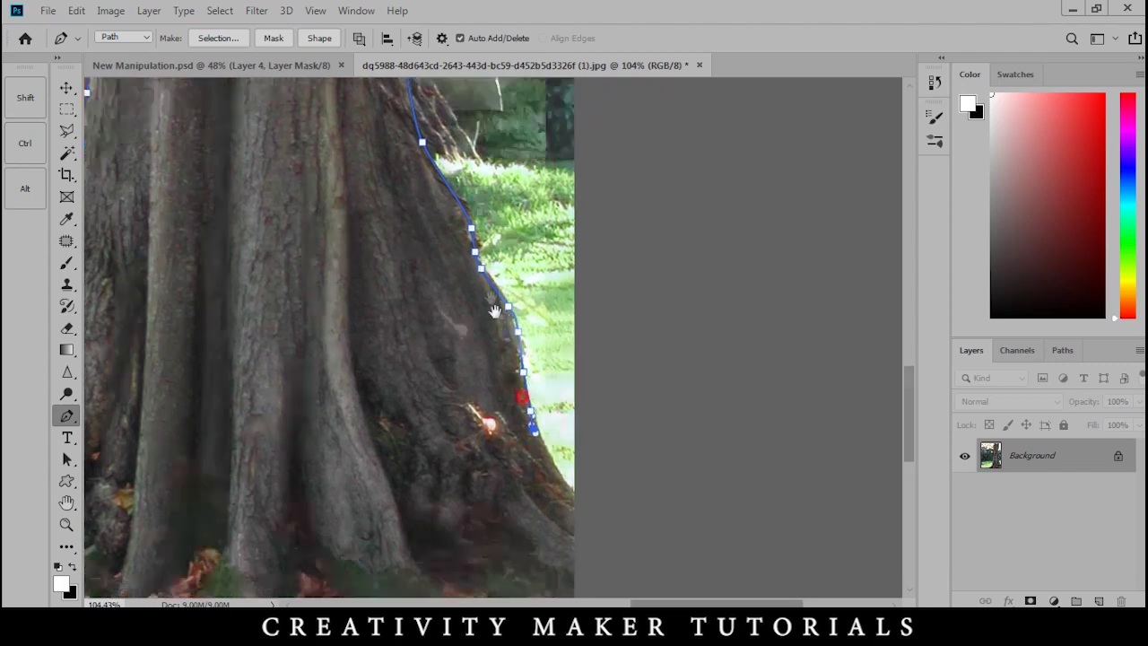
{"action": "scroll", "coordinate": [592, 401], "scroll_direction": "down", "scroll_amount": 5}
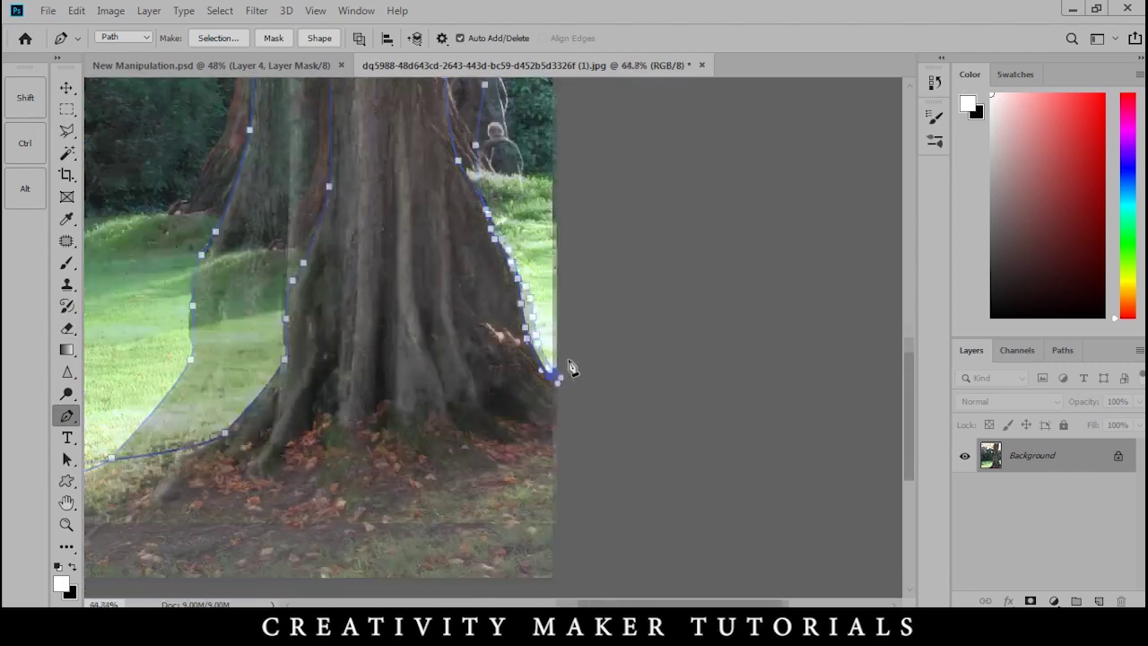
- Route the Pen path around and below the image, convert it to a selection, and copy the trunk to a new layer
{"action": "scroll", "coordinate": [432, 534], "scroll_direction": "down", "scroll_amount": 3}
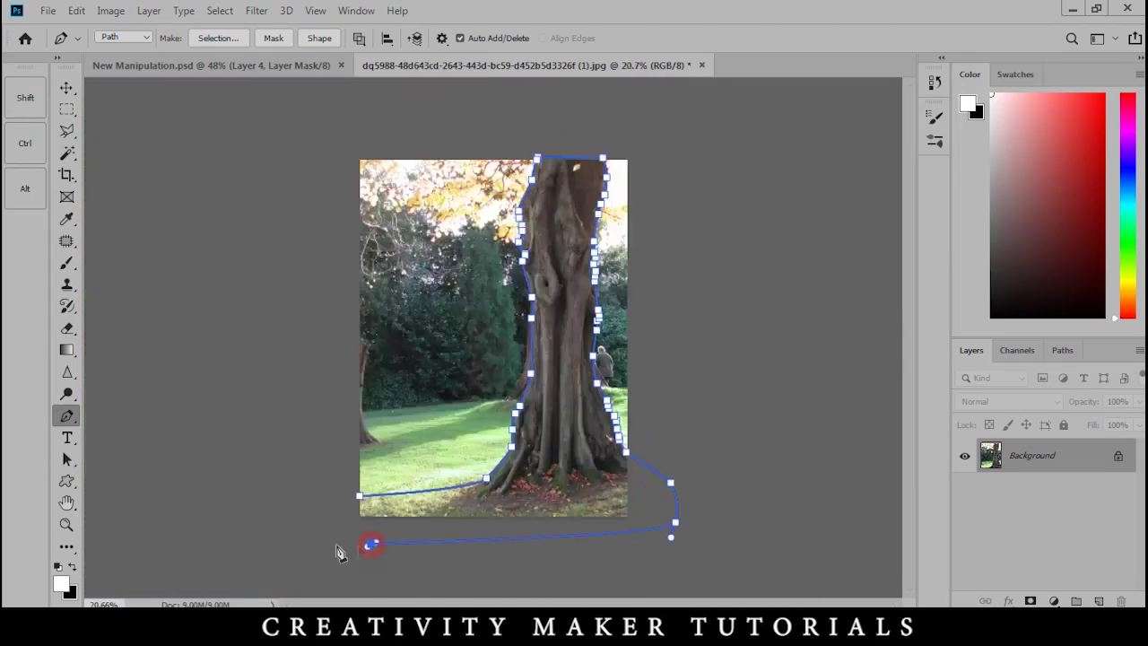
{"action": "key", "text": "ctrl+Return"}
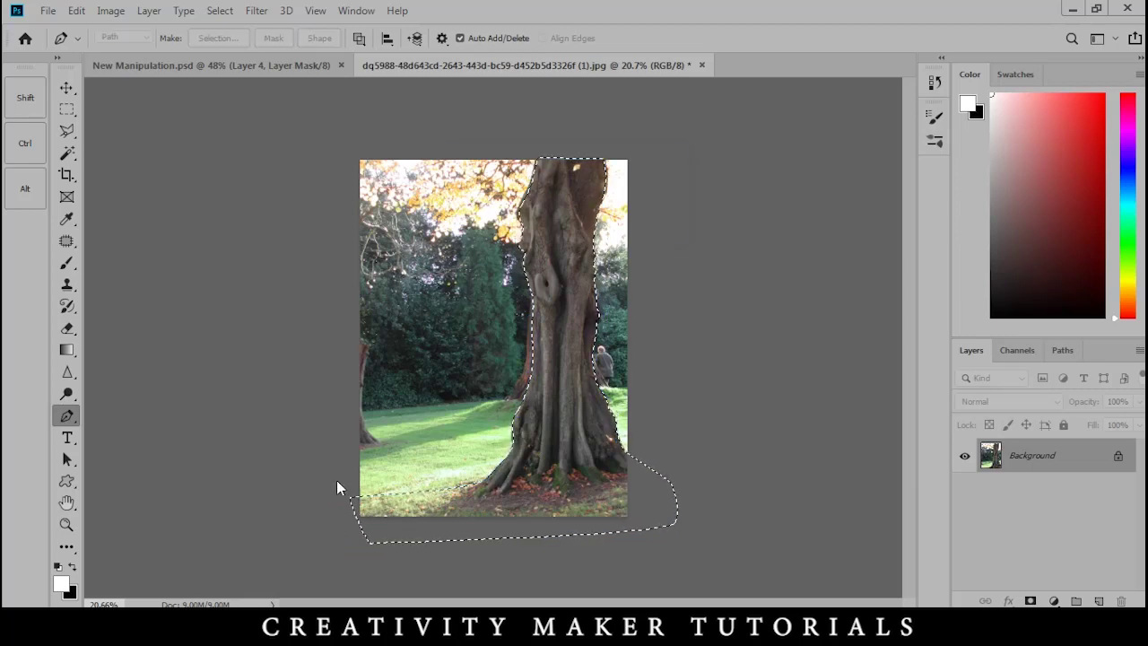
{"action": "key", "text": "ctrl+j"}
- Bring the cut-out trunk into New Manipulation.psd and scale it to about 61%
{"action": "key", "text": "v"}
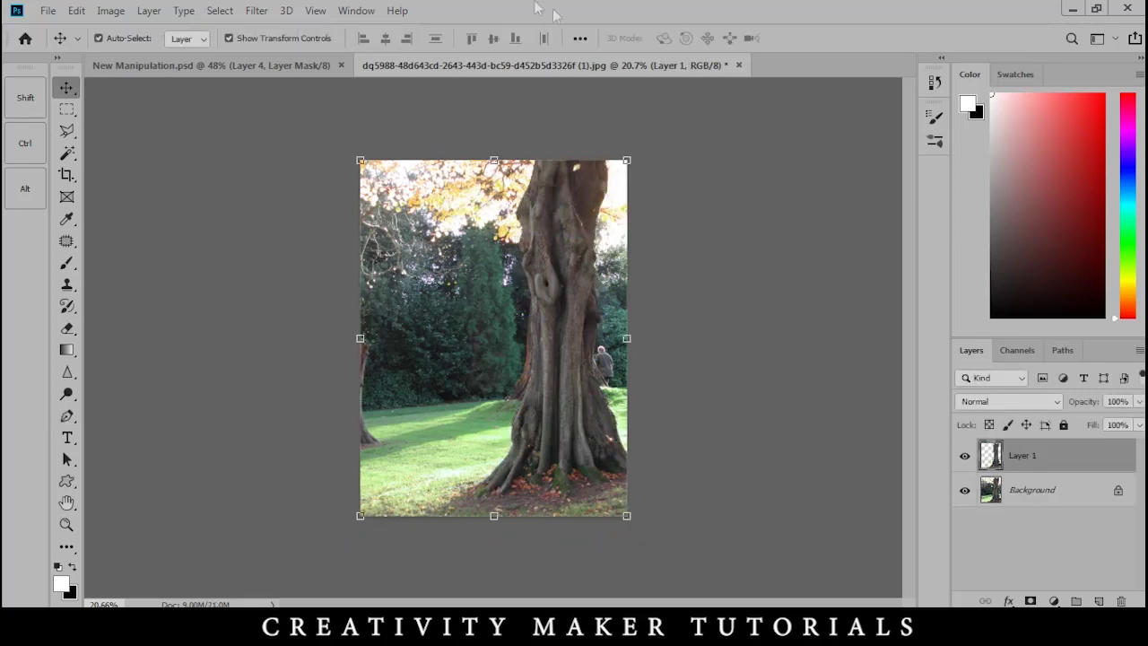
{"action": "left_click_drag", "start_coordinate": [554, 343], "coordinate": [404, 274]}
{"action": "key", "text": "ctrl+minus"}
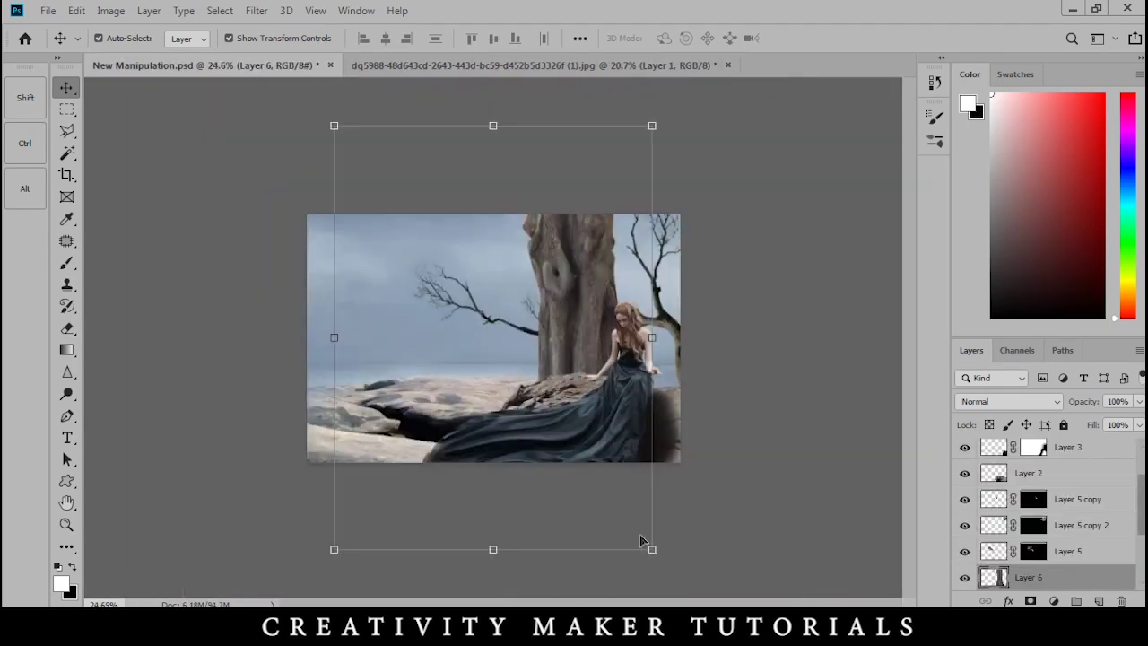
{"action": "left_click", "coordinate": [657, 561]}
{"action": "left_click", "coordinate": [579, 305]}
{"action": "left_click_drag", "start_coordinate": [644, 544], "coordinate": [589, 467]}
- Flip the trunk horizontally and place it against the left edge of the scene
{"action": "right_click", "coordinate": [550, 357]}
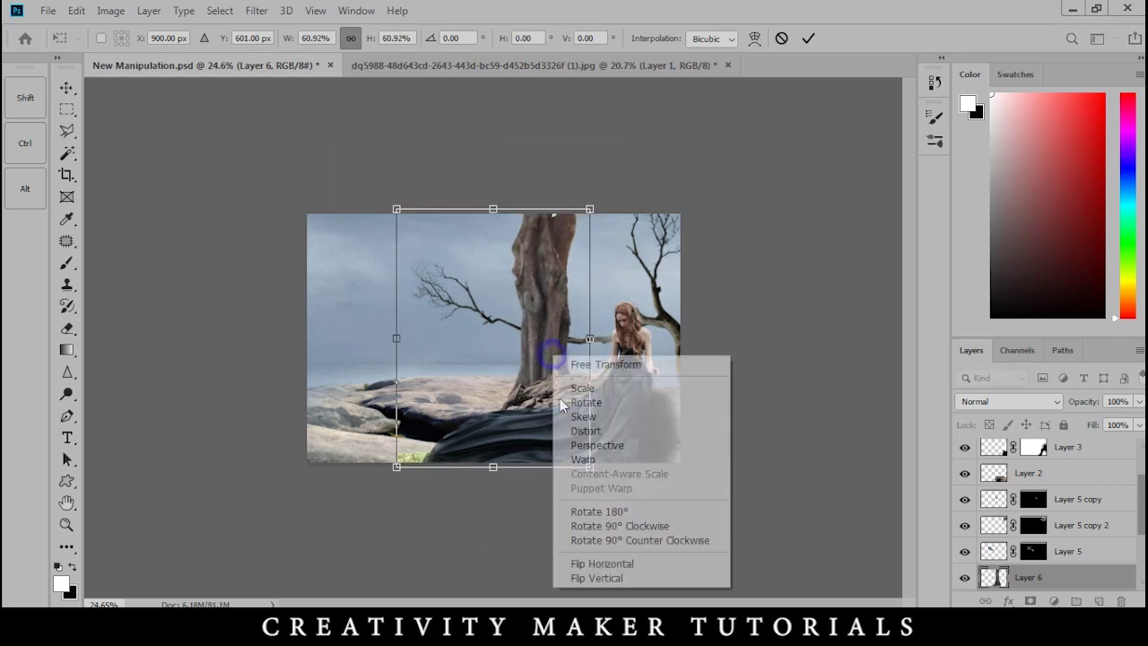
{"action": "left_click", "coordinate": [603, 564]}
{"action": "left_click_drag", "start_coordinate": [430, 364], "coordinate": [333, 359]}
{"action": "left_click_drag", "start_coordinate": [493, 204], "coordinate": [489, 211]}
{"action": "scroll", "coordinate": [305, 354], "scroll_direction": "up", "scroll_amount": 4}
{"action": "left_click_drag", "start_coordinate": [303, 358], "coordinate": [308, 365]}
{"action": "key", "text": "Return"}
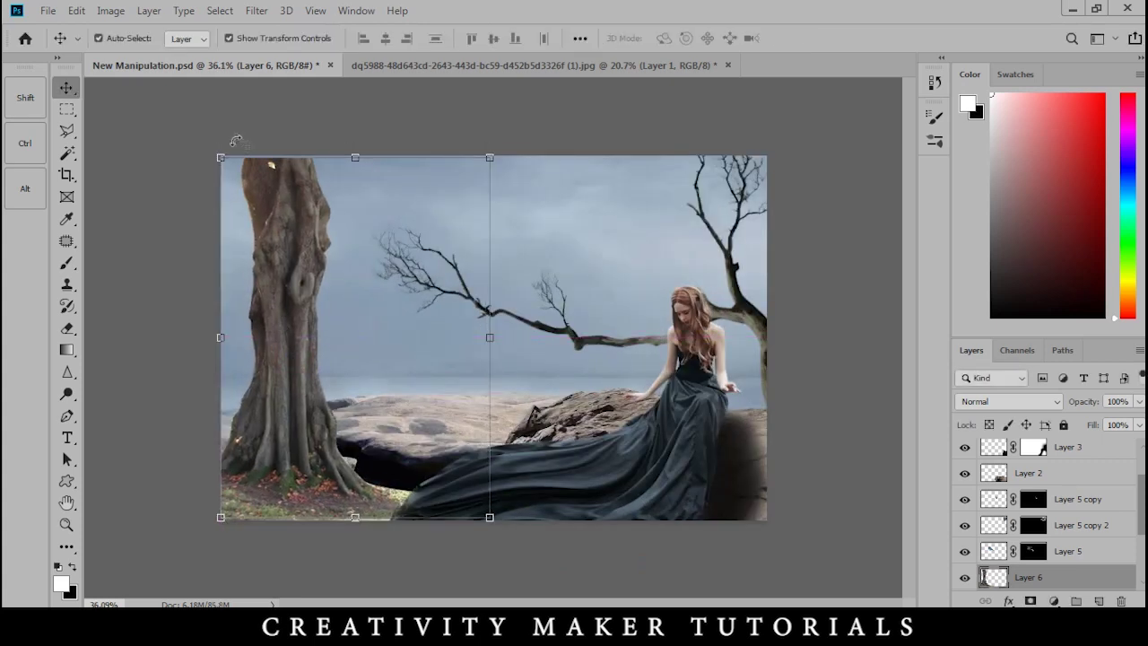
- Shift the trunk partly off the canvas's left edge and enlarge it slightly to reach the canvas top
{"action": "scroll", "coordinate": [258, 156], "scroll_direction": "up", "scroll_amount": 4}
{"action": "left_click_drag", "start_coordinate": [222, 285], "coordinate": [412, 201]}
{"action": "left_click_drag", "start_coordinate": [535, 306], "coordinate": [458, 312]}
{"action": "left_click_drag", "start_coordinate": [468, 161], "coordinate": [516, 348]}
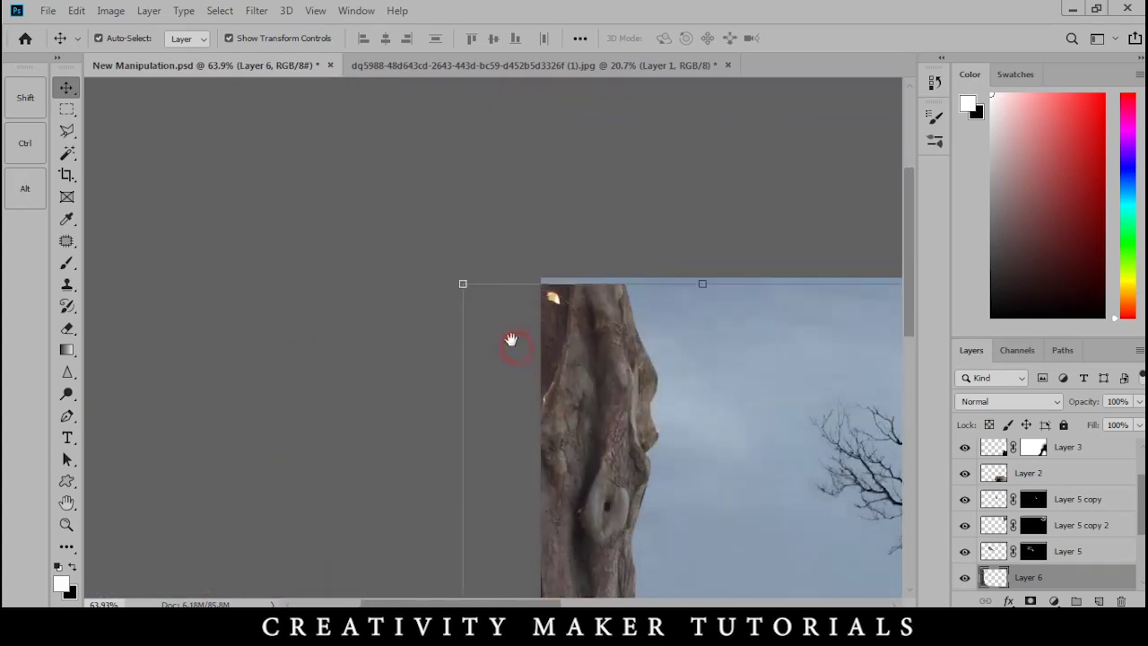
{"action": "left_click_drag", "start_coordinate": [465, 285], "coordinate": [457, 276]}
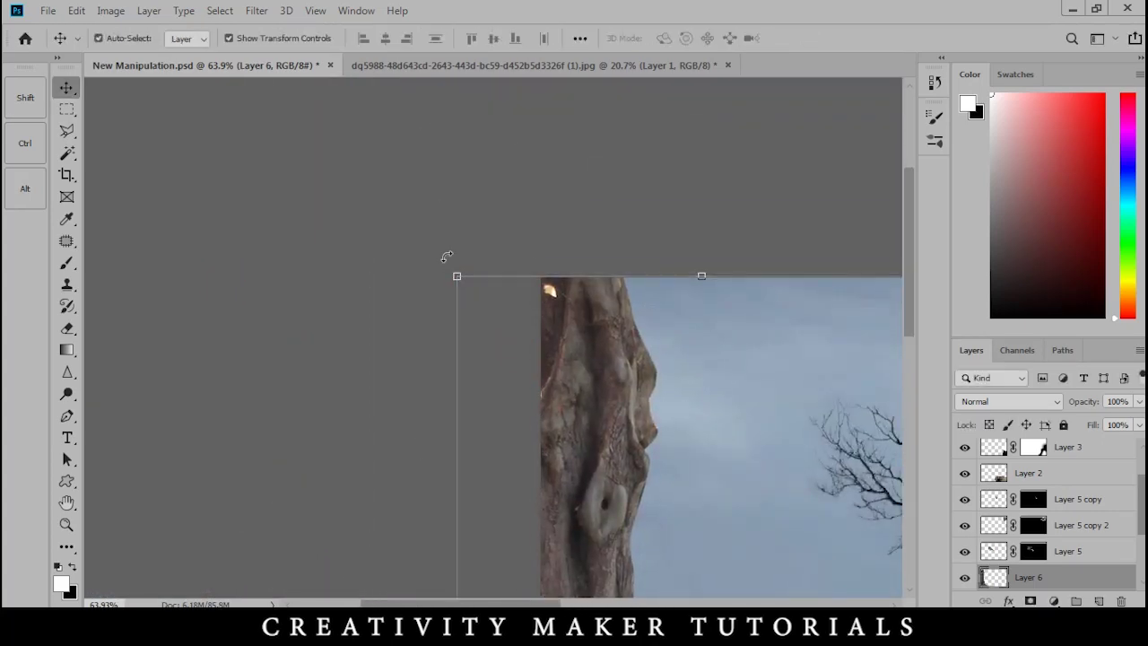
- Open tree_corner_1_png_by_gd08_d2ys9n4-fullview.png from the stock folder in Adobe Photoshop CC 2019 and bring its foliage into New Manipulation.psd
{"action": "key", "text": "alt+Tab"}
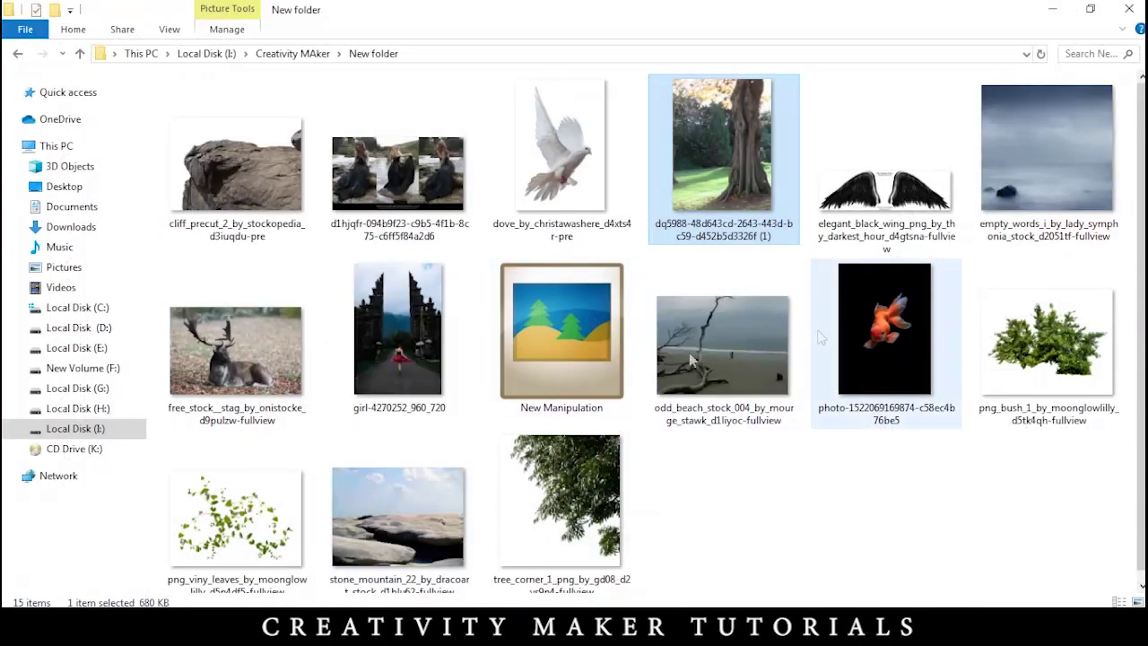
{"action": "double_click", "coordinate": [589, 517]}
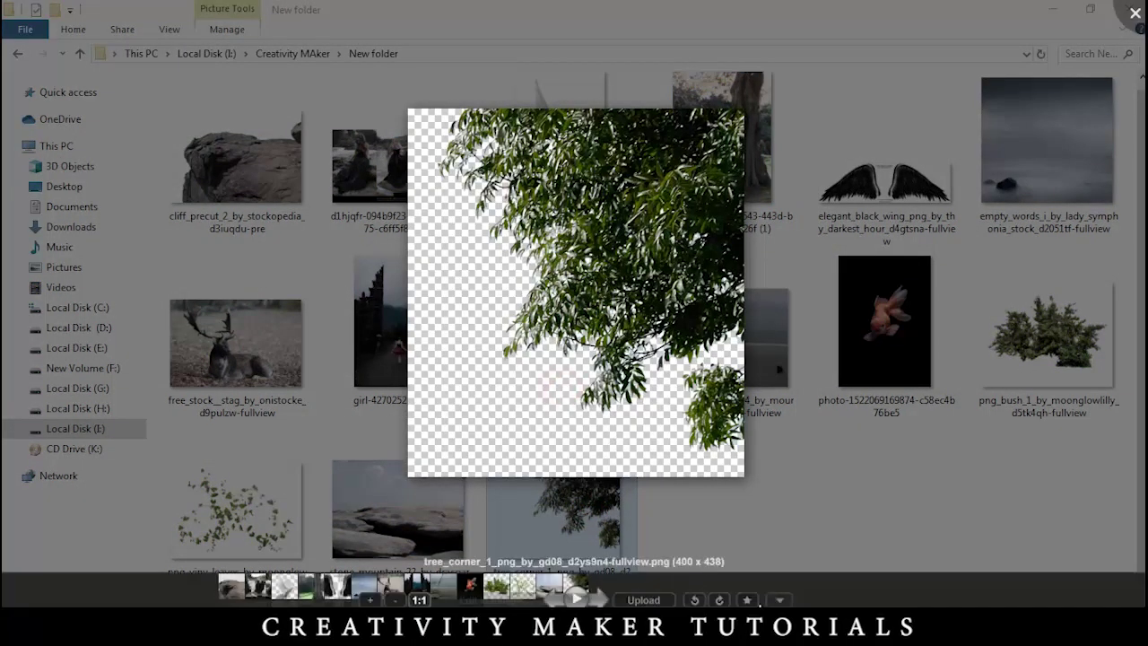
{"action": "left_click", "coordinate": [776, 601]}
{"action": "left_click", "coordinate": [646, 359]}
{"action": "left_click_drag", "start_coordinate": [475, 212], "coordinate": [327, 348]}
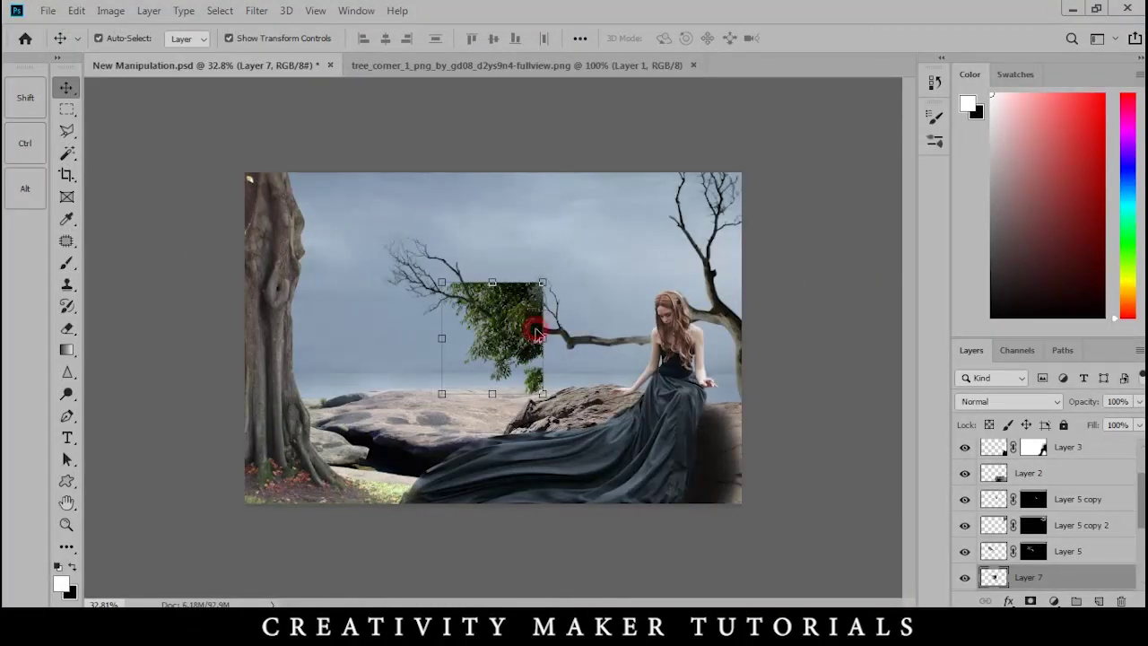
- Flip the foliage horizontally and place it in the scene's upper left corner over the trunk's top
{"action": "right_click", "coordinate": [535, 331]}
{"action": "left_click", "coordinate": [579, 550]}
{"action": "left_click_drag", "start_coordinate": [491, 388], "coordinate": [375, 267]}
{"action": "left_click_drag", "start_coordinate": [313, 226], "coordinate": [305, 216]}
{"action": "key", "text": "Return"}
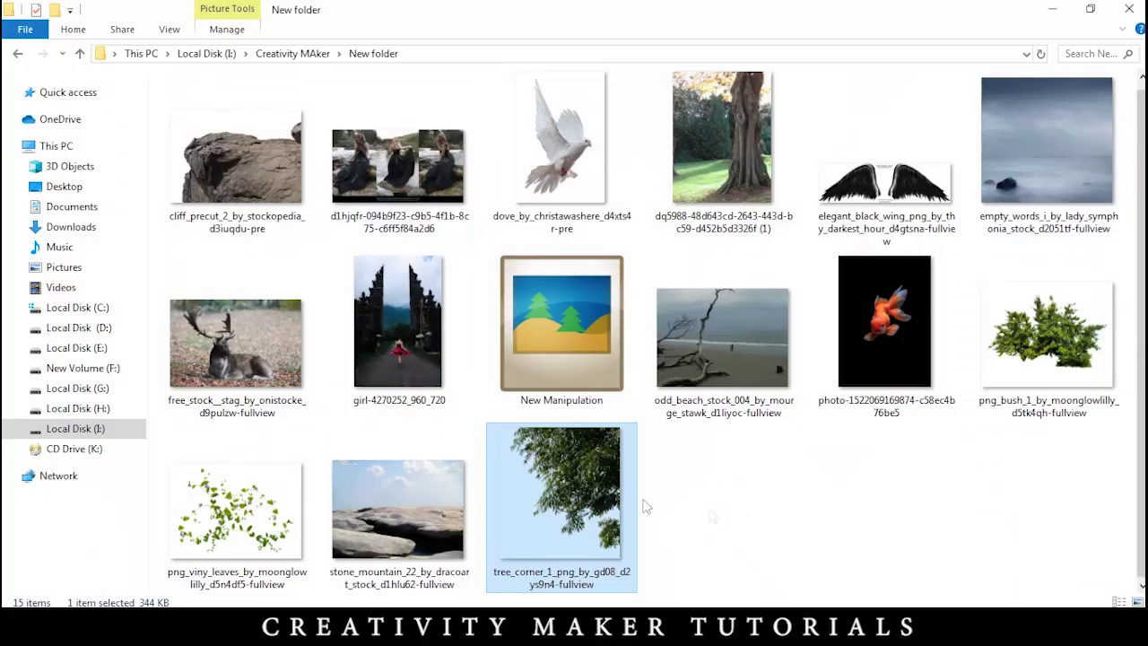
- Open png_viny_leaves_by_moonglowlilly_d5n4df5-fullview.png from the stock folder in Adobe Photoshop CC 2019 and bring the vines into New Manipulation.psd
{"action": "double_click", "coordinate": [292, 480]}
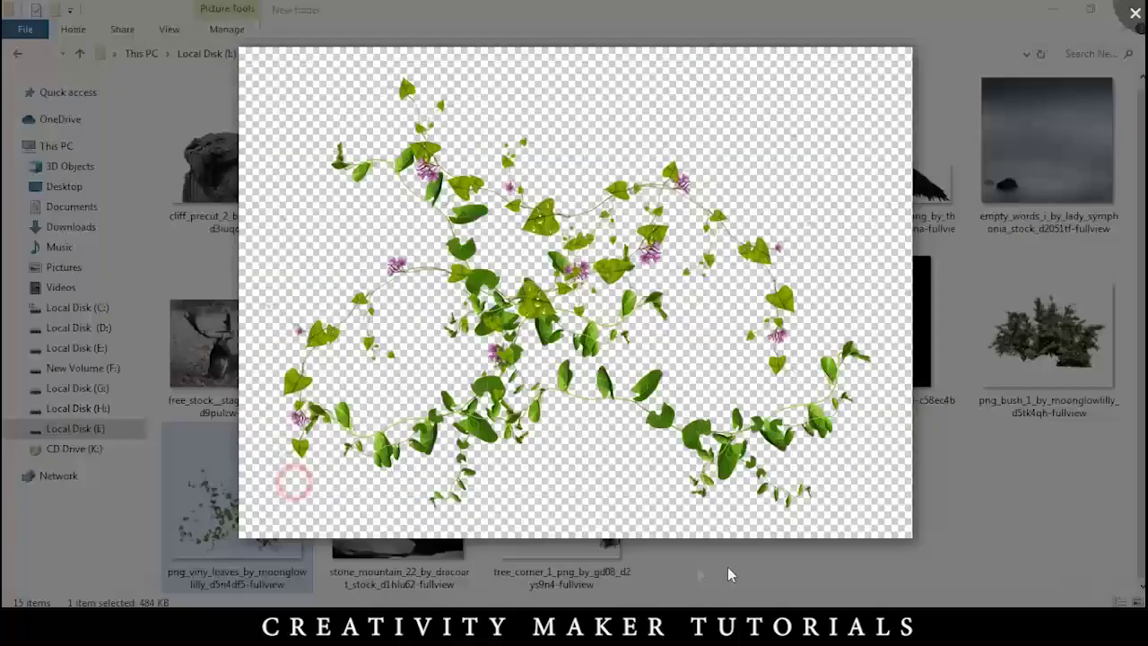
{"action": "left_click", "coordinate": [780, 600]}
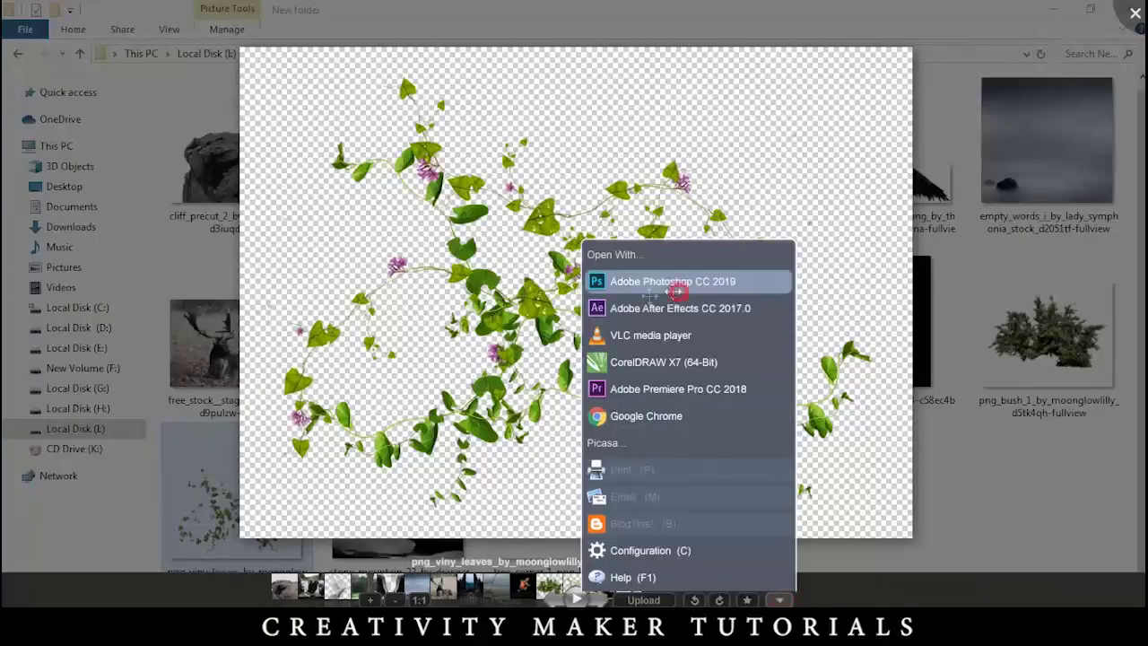
{"action": "left_click", "coordinate": [674, 293]}
{"action": "left_click_drag", "start_coordinate": [468, 357], "coordinate": [397, 349]}
- Scale the vines to 47.12%, rotate them 81°, and lay them over the upper trunk
{"action": "left_click_drag", "start_coordinate": [490, 396], "coordinate": [358, 461]}
{"action": "left_click_drag", "start_coordinate": [357, 300], "coordinate": [294, 293]}
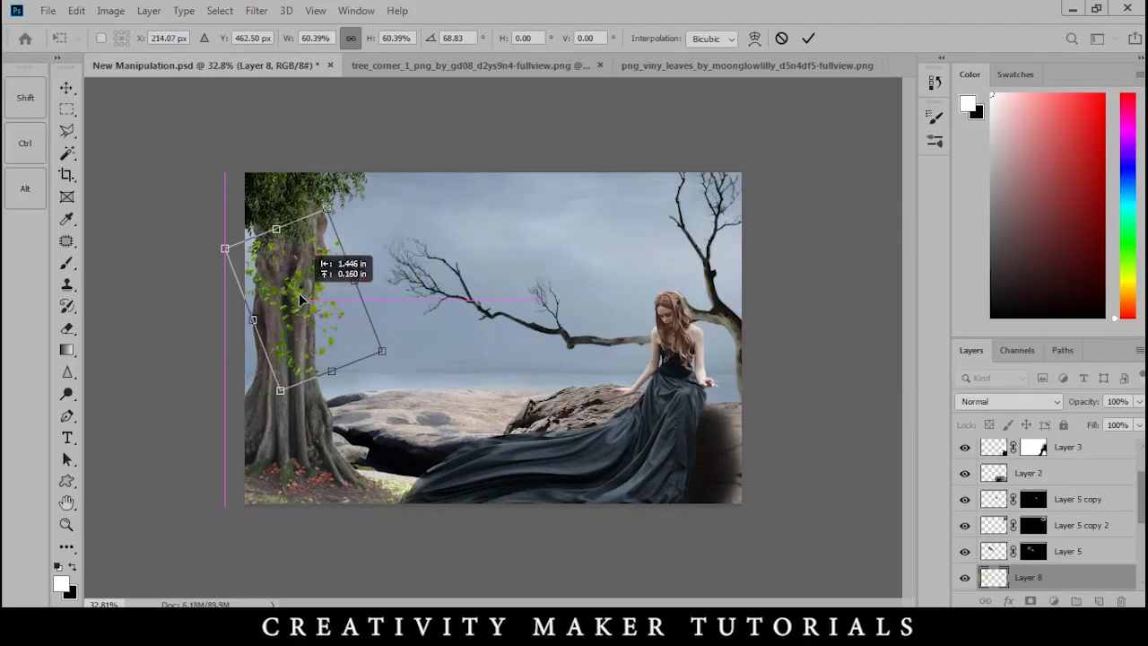
{"action": "scroll", "coordinate": [294, 303], "scroll_direction": "up", "scroll_amount": 6}
{"action": "left_click_drag", "start_coordinate": [840, 440], "coordinate": [769, 503]}
{"action": "left_click_drag", "start_coordinate": [618, 410], "coordinate": [616, 372]}
{"action": "left_click_drag", "start_coordinate": [800, 447], "coordinate": [749, 525]}
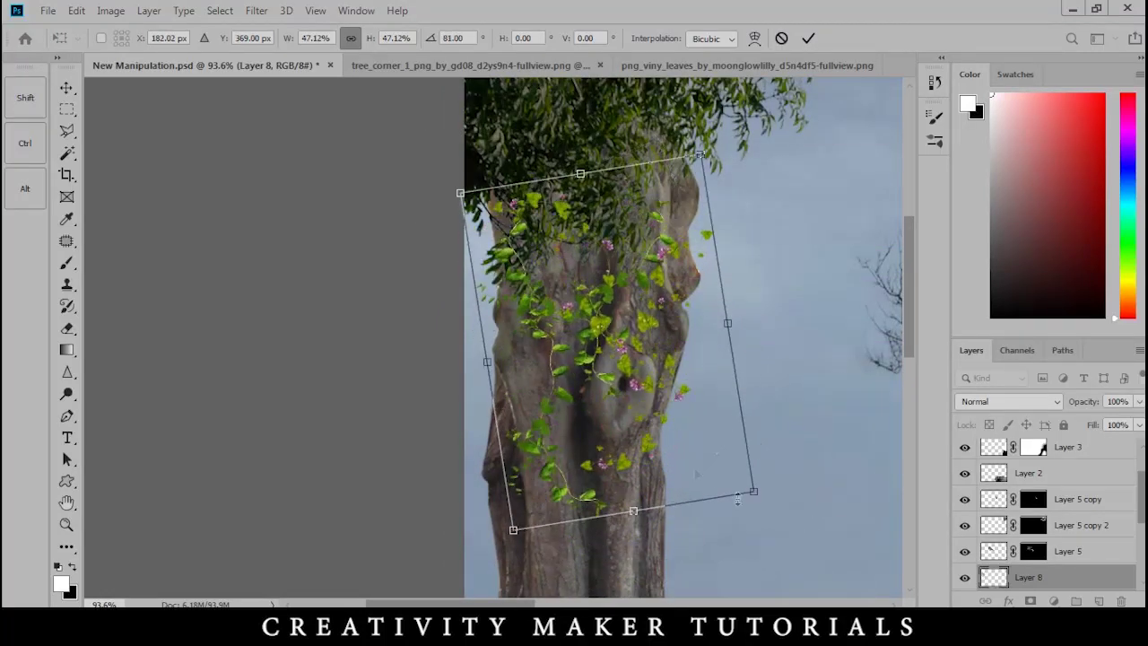
{"action": "key", "text": "Return"}
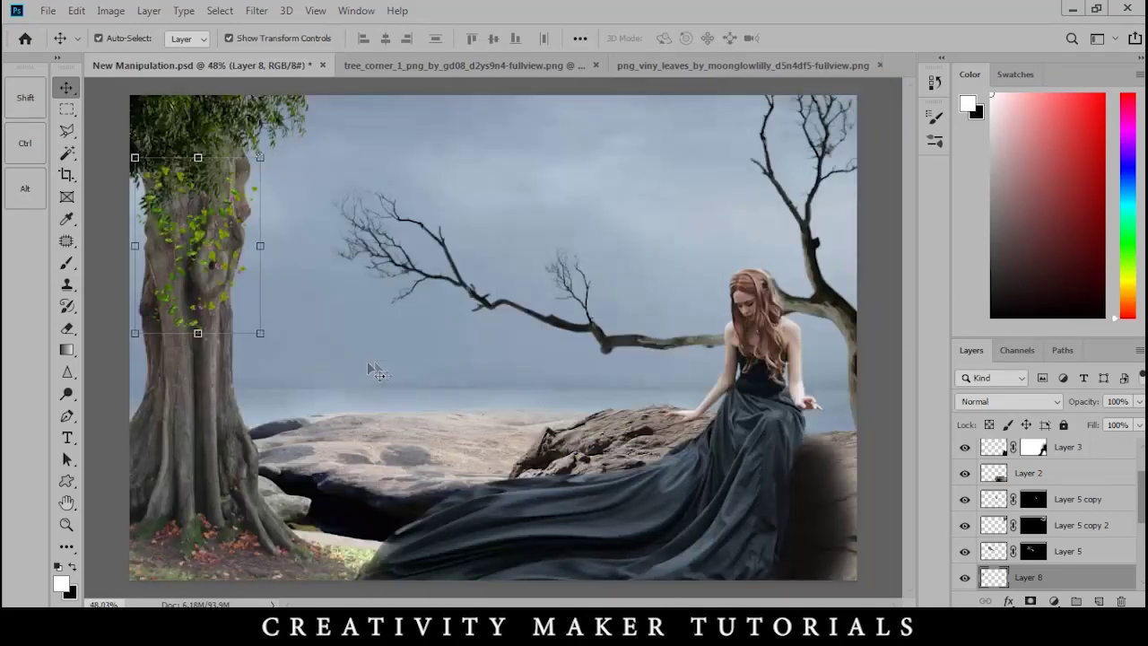
- Place the png_bush_1_by_moonglowlilly_d5tk4qh-fullview bush from the stock folder at the trunk's base in the lower left corner
{"action": "scroll", "coordinate": [377, 372], "scroll_direction": "down", "scroll_amount": 2}
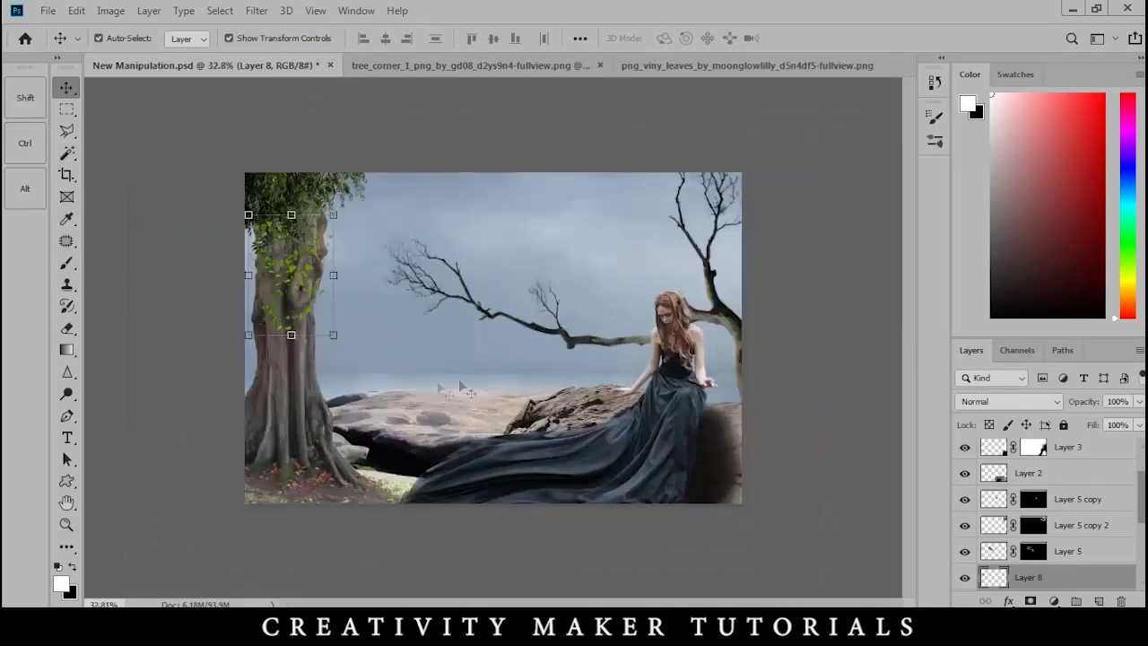
{"action": "left_click", "coordinate": [804, 376]}
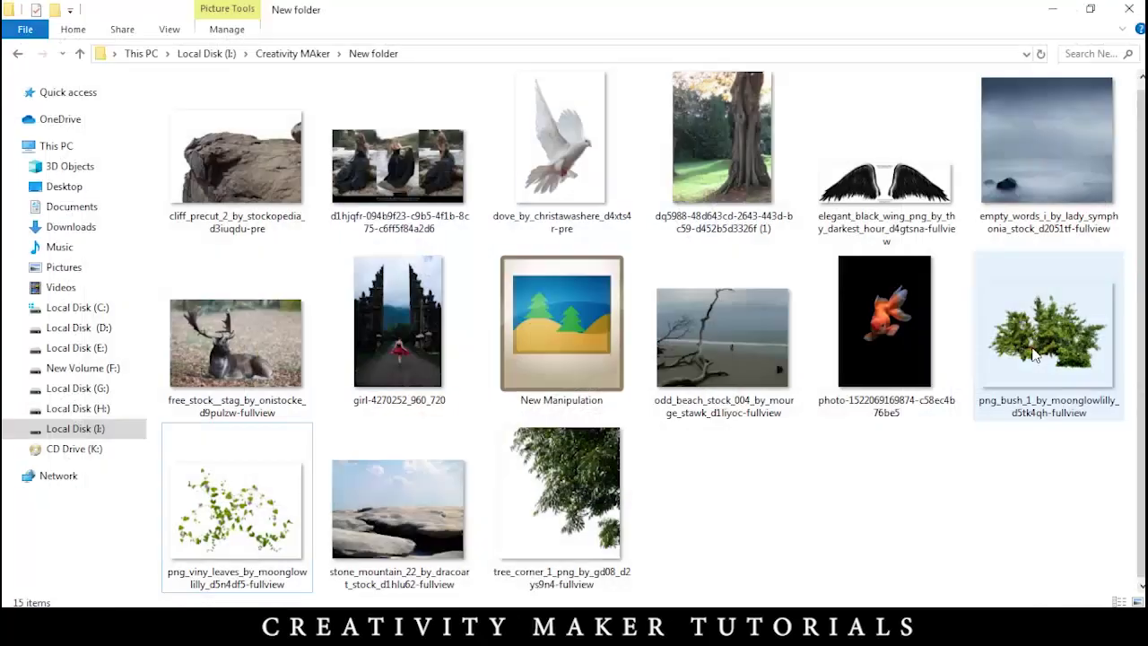
{"action": "left_click_drag", "start_coordinate": [568, 525], "coordinate": [431, 404]}
{"action": "left_click_drag", "start_coordinate": [741, 173], "coordinate": [425, 409]}
{"action": "left_click_drag", "start_coordinate": [293, 452], "coordinate": [280, 489]}
{"action": "double_click", "coordinate": [272, 471]}
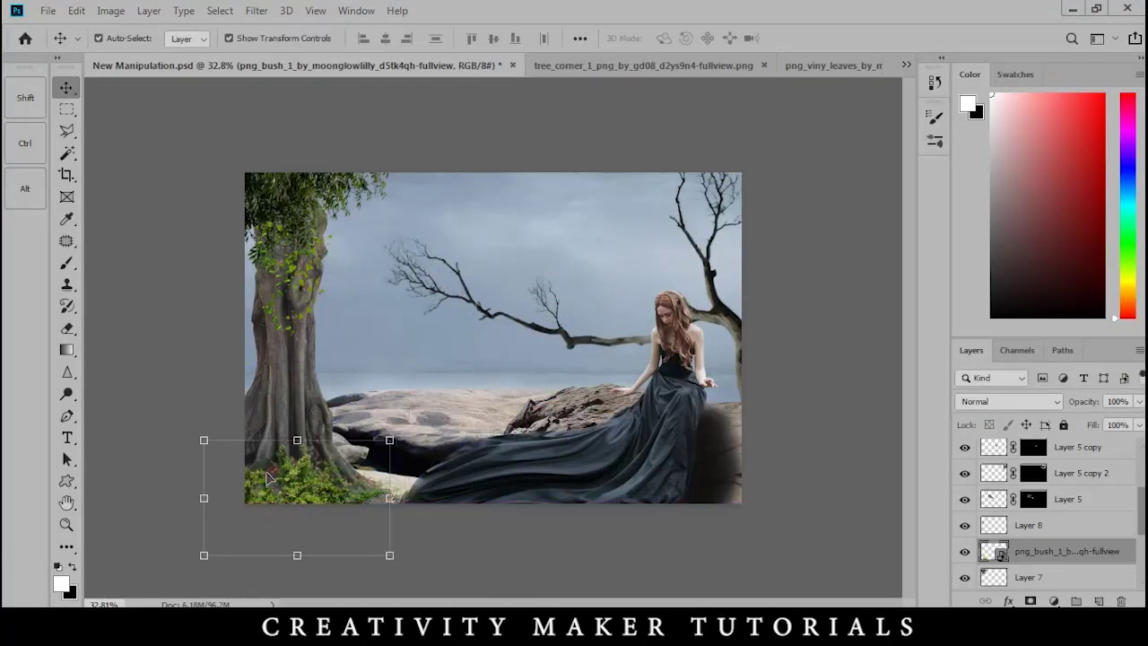
{"action": "scroll", "coordinate": [267, 479], "scroll_direction": "up", "scroll_amount": 5}
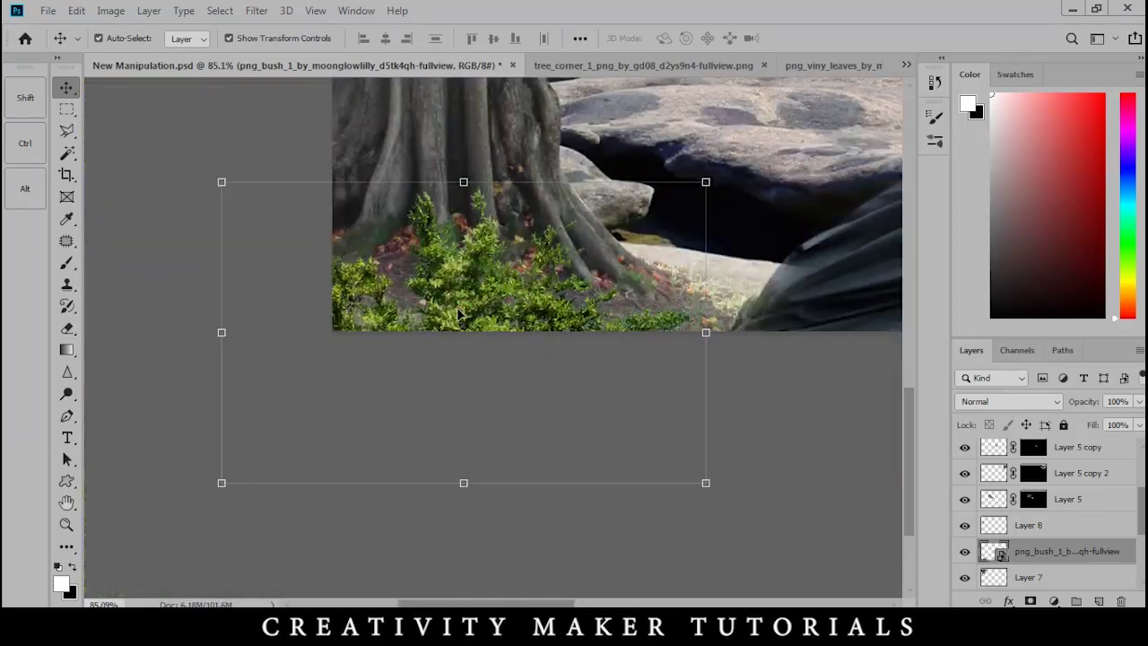
{"action": "scroll", "coordinate": [460, 312], "scroll_direction": "down", "scroll_amount": 5}
- Open elegant_black_wing_png_by_thy_darkest_hour_d4gtsna-fullview.png from the stock folder in Adobe Photoshop CC 2019
{"action": "left_click", "coordinate": [213, 306]}
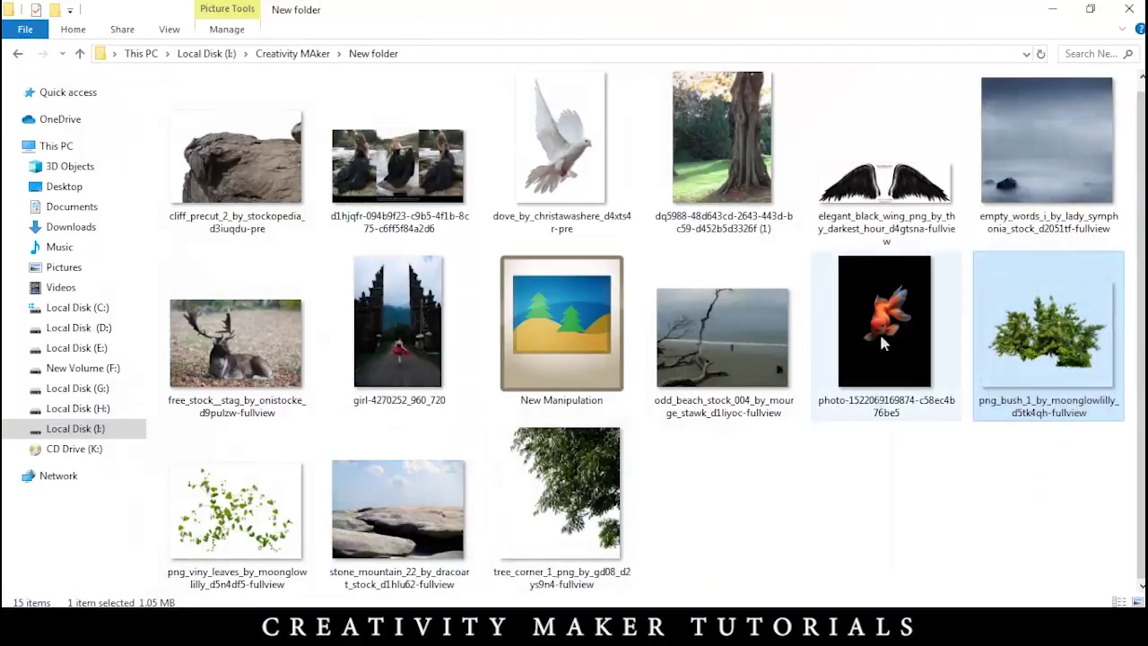
{"action": "left_click", "coordinate": [885, 171]}
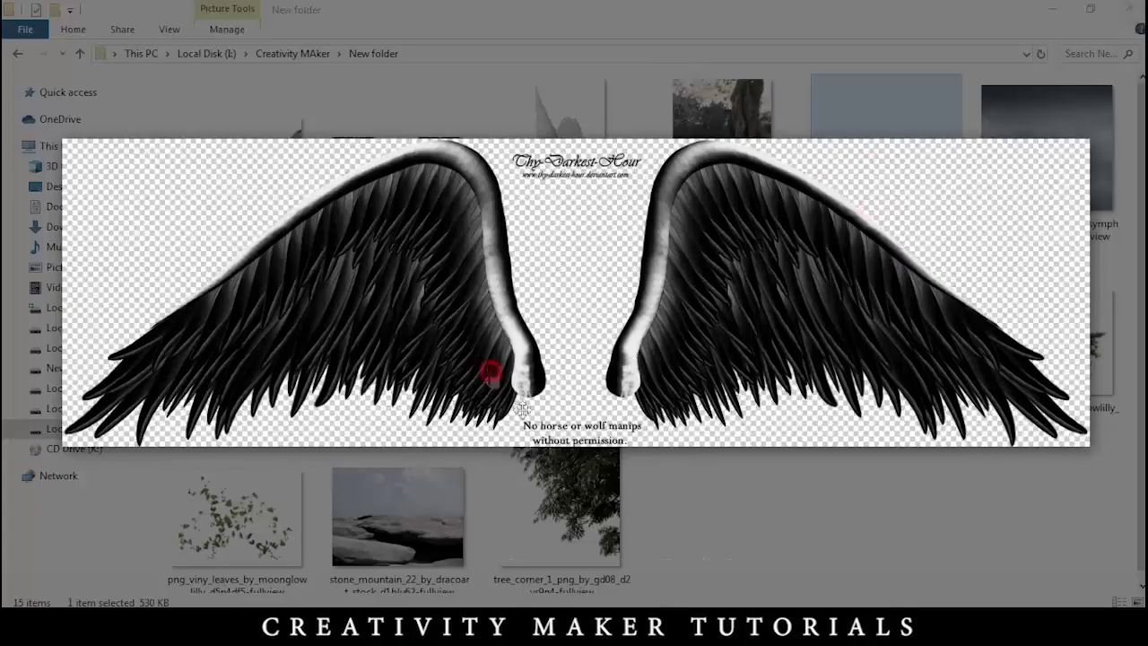
{"action": "left_click", "coordinate": [574, 584]}
{"action": "left_click", "coordinate": [646, 277]}
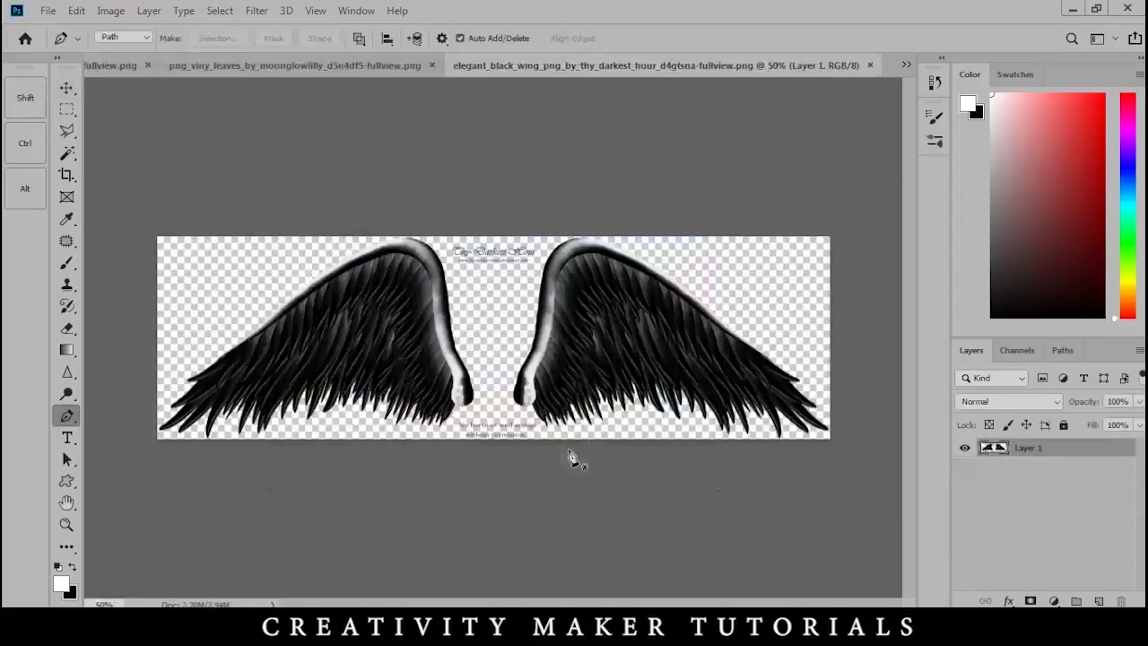
- Draw a Pen path around the right wing, starting at its lower joint and looping outside the canvas to above its top
{"action": "scroll", "coordinate": [517, 418], "scroll_direction": "up", "scroll_amount": 5}
{"action": "left_click", "coordinate": [500, 404]}
{"action": "scroll", "coordinate": [583, 453], "scroll_direction": "down", "scroll_amount": 5}
{"action": "left_click_drag", "start_coordinate": [588, 450], "coordinate": [720, 499]}
{"action": "left_click_drag", "start_coordinate": [758, 289], "coordinate": [727, 291]}
{"action": "left_click_drag", "start_coordinate": [627, 248], "coordinate": [587, 241]}
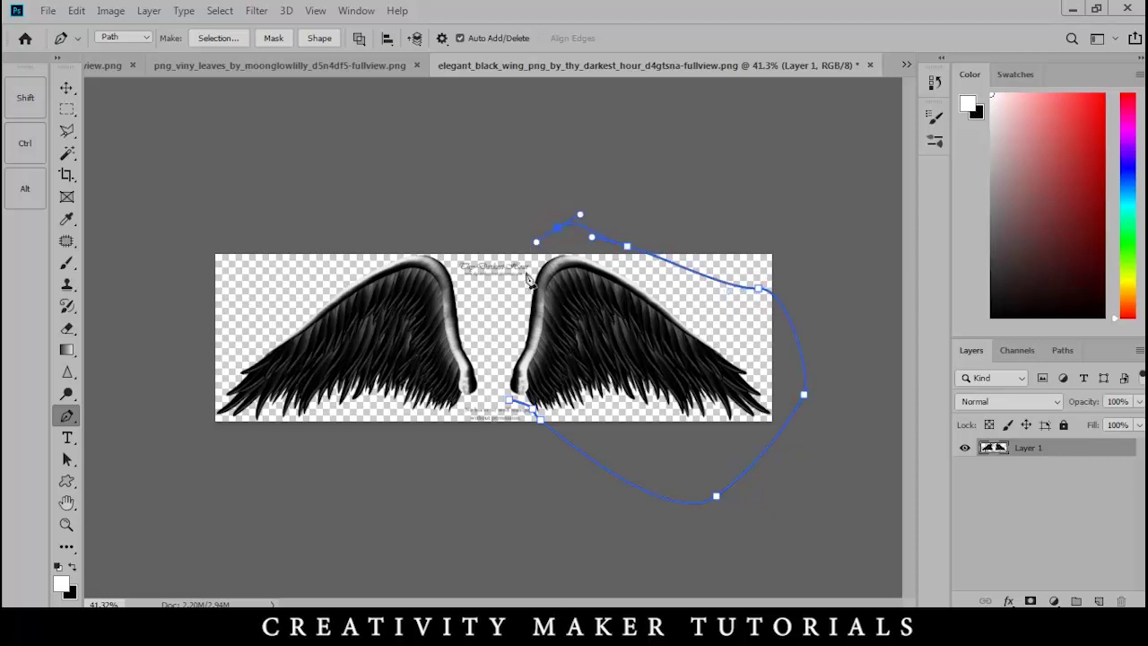
- Convert the path to a selection, copy the right wing to a new layer, and bring it into New Manipulation.psd
{"action": "key", "text": "ctrl+Return"}
{"action": "key", "text": "ctrl+j"}
{"action": "key", "text": "v"}
{"action": "left_click_drag", "start_coordinate": [508, 400], "coordinate": [469, 337]}
- Scale the wing to 47.67%, rotate it 19.60°, and position its joint at the woman's shoulder beside her hair
{"action": "key", "text": "ctrl+t"}
{"action": "left_click_drag", "start_coordinate": [587, 398], "coordinate": [538, 365]}
{"action": "left_click_drag", "start_coordinate": [478, 339], "coordinate": [305, 444]}
{"action": "scroll", "coordinate": [709, 347], "scroll_direction": "up", "scroll_amount": 7}
{"action": "scroll", "coordinate": [461, 438], "scroll_direction": "up", "scroll_amount": 3}
{"action": "left_click_drag", "start_coordinate": [466, 446], "coordinate": [563, 303]}
{"action": "scroll", "coordinate": [411, 352], "scroll_direction": "down", "scroll_amount": 3}
{"action": "left_click_drag", "start_coordinate": [745, 464], "coordinate": [697, 482]}
{"action": "left_click_drag", "start_coordinate": [572, 314], "coordinate": [568, 333]}
{"action": "key", "text": "Return"}
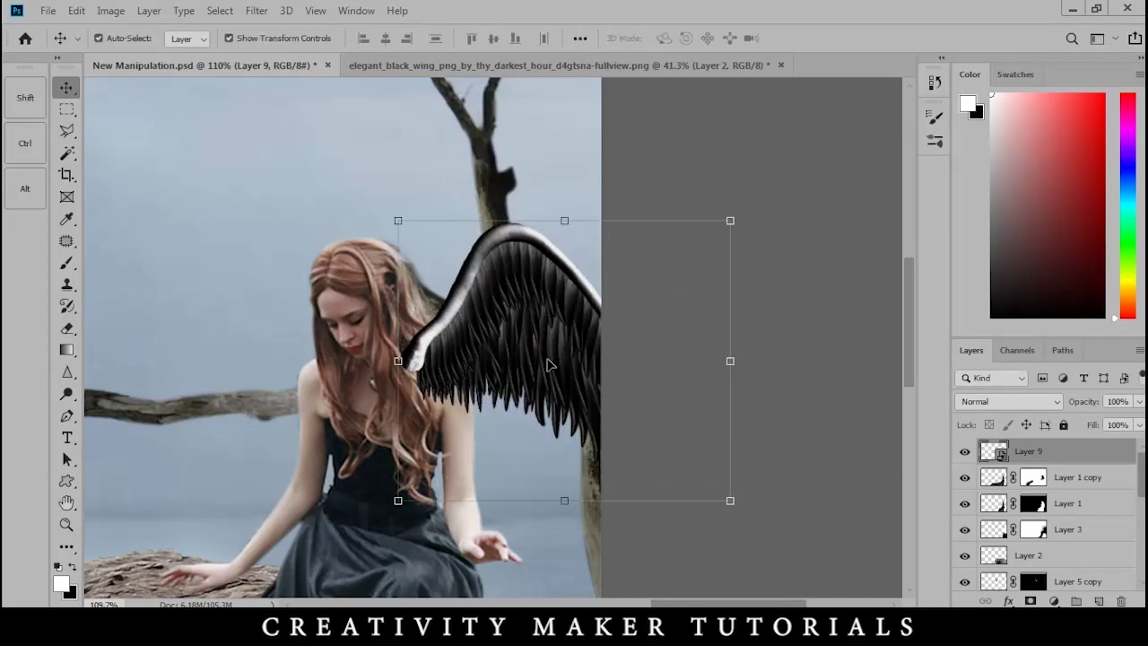
- Duplicate the wing layer, flip the copy horizontally, and position it at the woman's other shoulder as the matching wing
{"action": "key", "text": "ctrl+j"}
{"action": "key", "text": "ctrl+t"}
{"action": "right_click", "coordinate": [592, 359]}
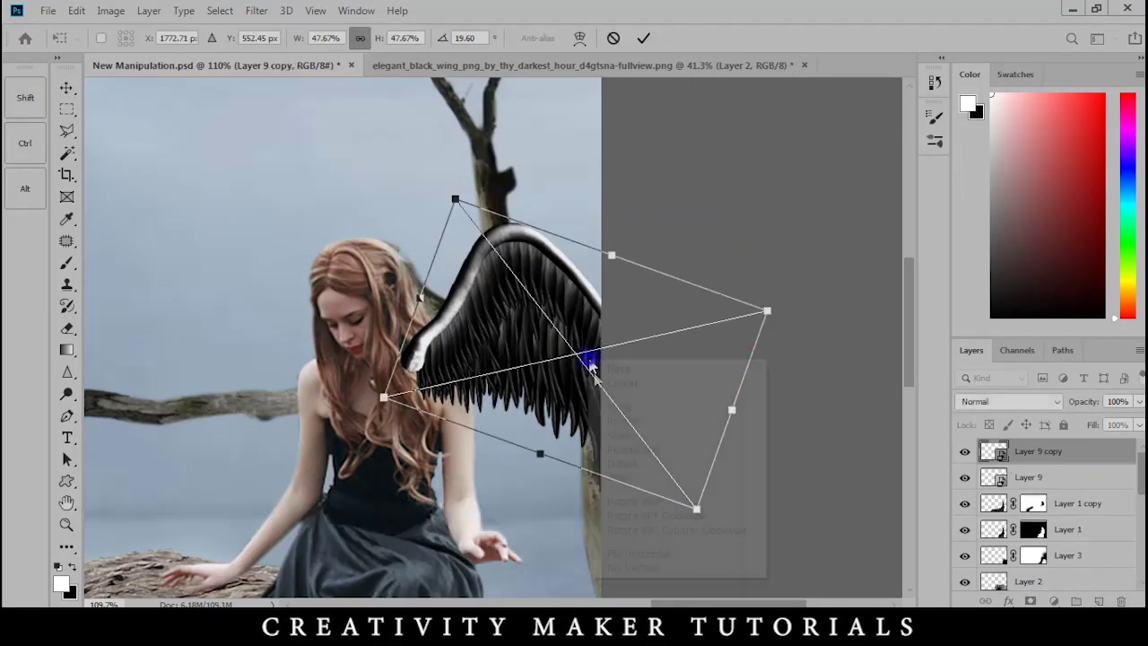
{"action": "left_click", "coordinate": [633, 553]}
{"action": "left_click_drag", "start_coordinate": [559, 371], "coordinate": [203, 363]}
{"action": "key", "text": "Return"}
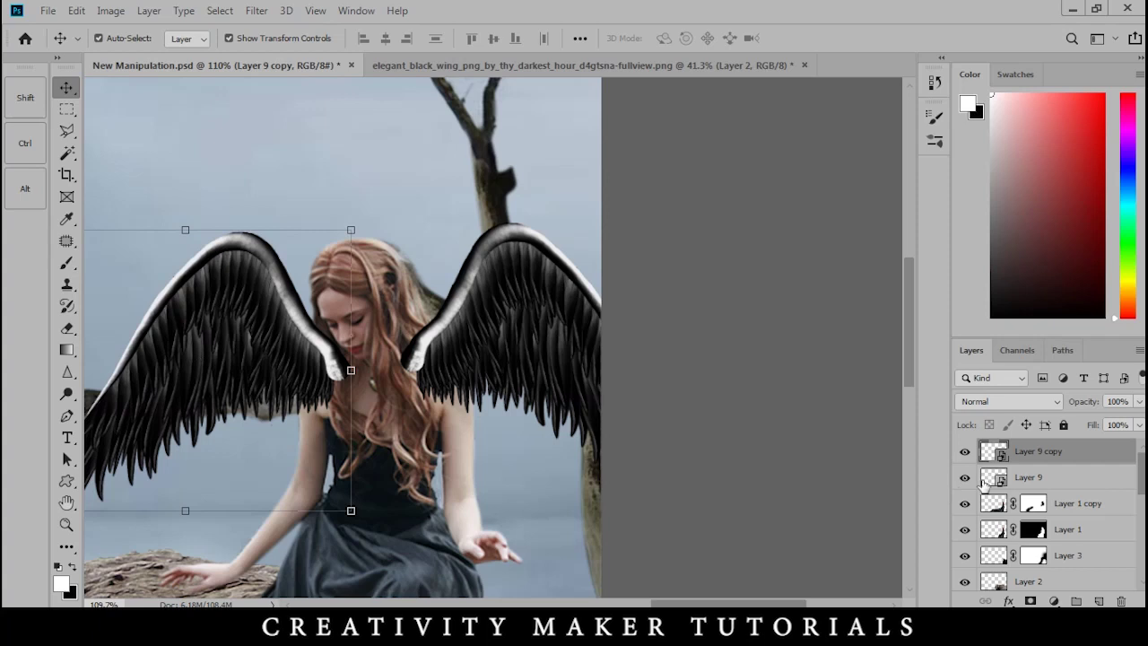
- Move both wing layers below Layer 3 so they sit behind the woman, and nudge the wings slightly down her back
{"action": "left_click", "coordinate": [1036, 477], "text": "shift"}
{"action": "key", "text": "ctrl+bracketleft"}
{"action": "key", "text": "ctrl+bracketleft"}
{"action": "key", "text": "ctrl+bracketleft"}
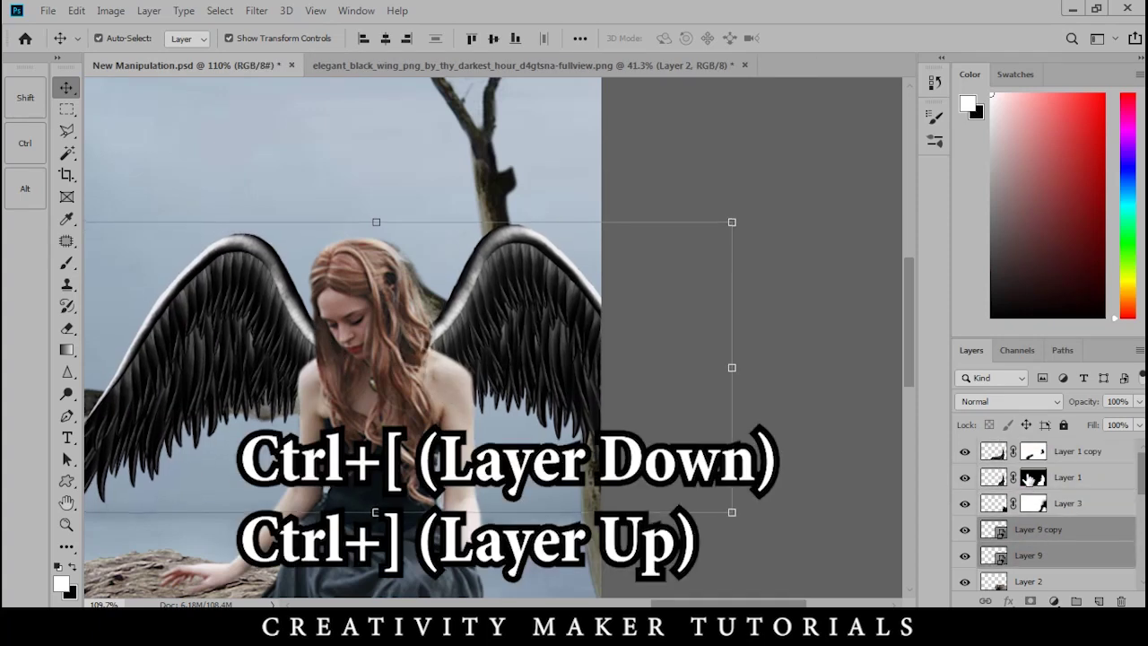
{"action": "key", "text": "Right"}
{"action": "key", "text": "Right"}
{"action": "key", "text": "Right"}
{"action": "left_click", "coordinate": [803, 309]}
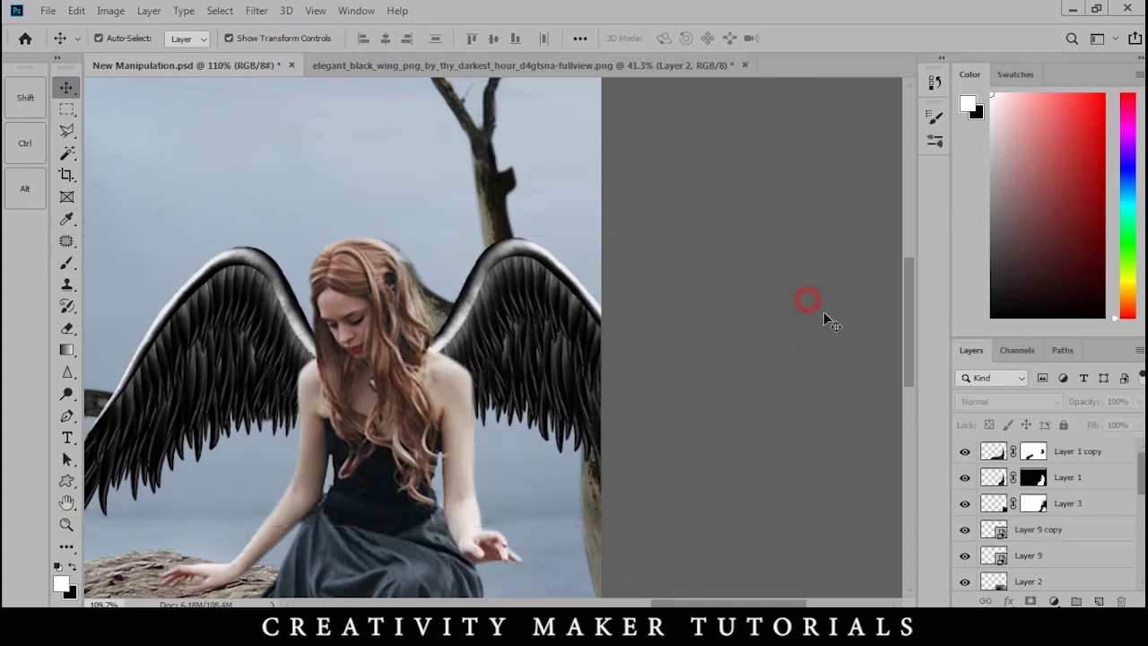
- In girl-4270252_960_720.jpg, trace a Pen path up the inner edge of the right gate tower to its pointed top
{"action": "scroll", "coordinate": [808, 319], "scroll_direction": "down", "scroll_amount": 5}
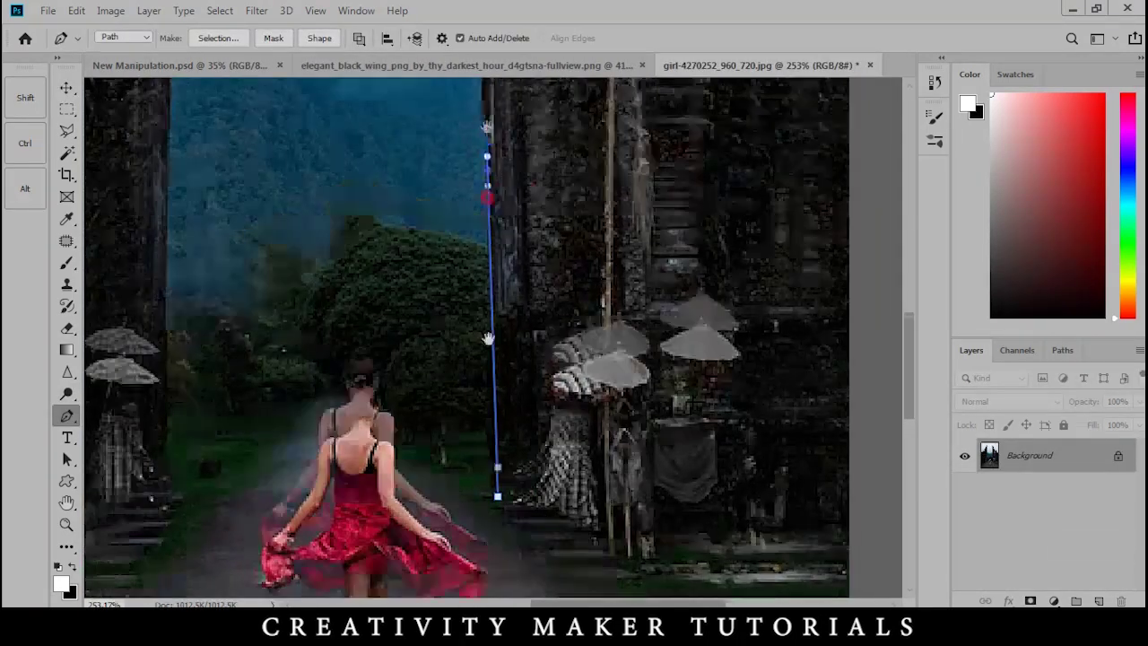
{"action": "scroll", "coordinate": [491, 507], "scroll_direction": "up", "scroll_amount": 5}
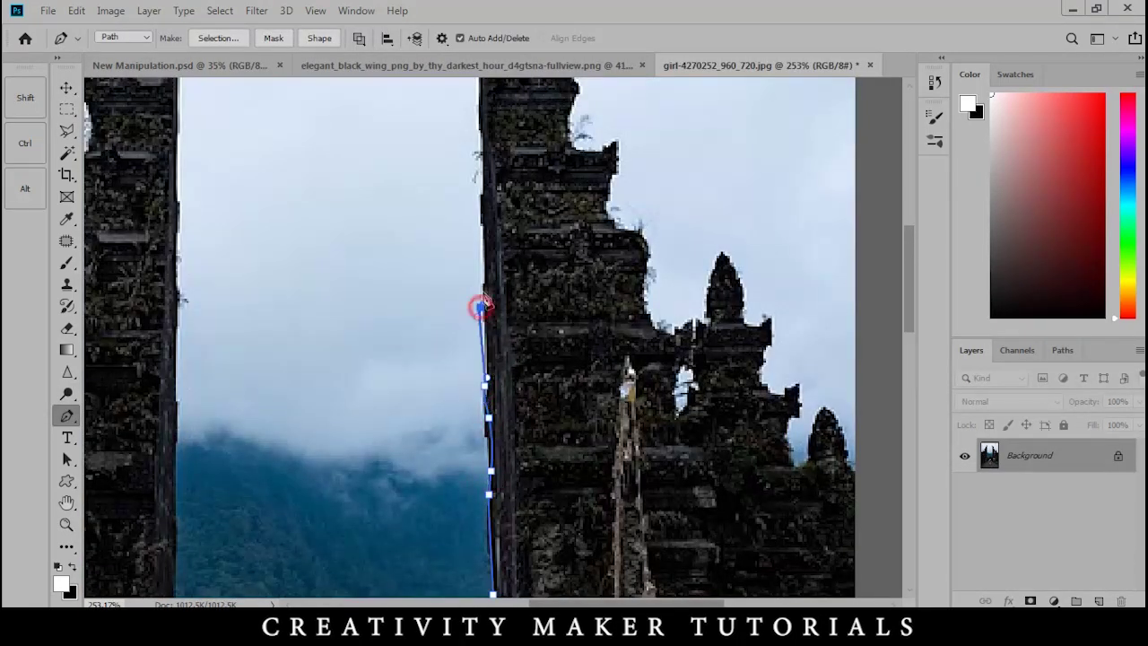
{"action": "left_click", "coordinate": [482, 191]}
{"action": "left_click", "coordinate": [480, 145]}
{"action": "left_click_drag", "start_coordinate": [481, 145], "coordinate": [497, 360]}
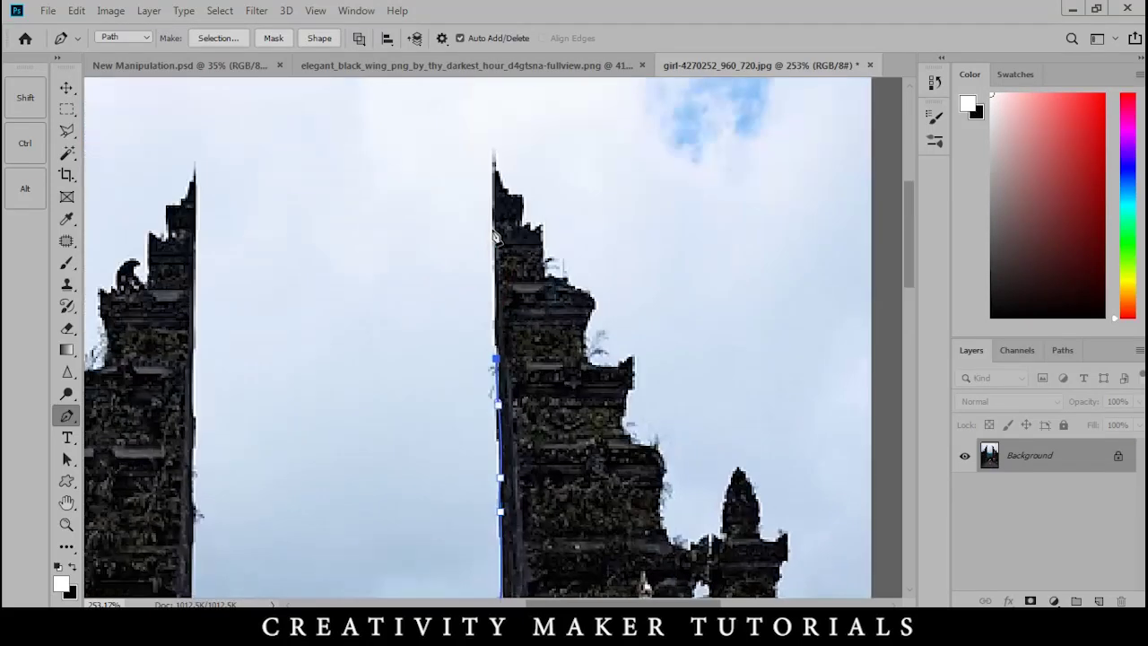
{"action": "scroll", "coordinate": [493, 176], "scroll_direction": "up", "scroll_amount": 3}
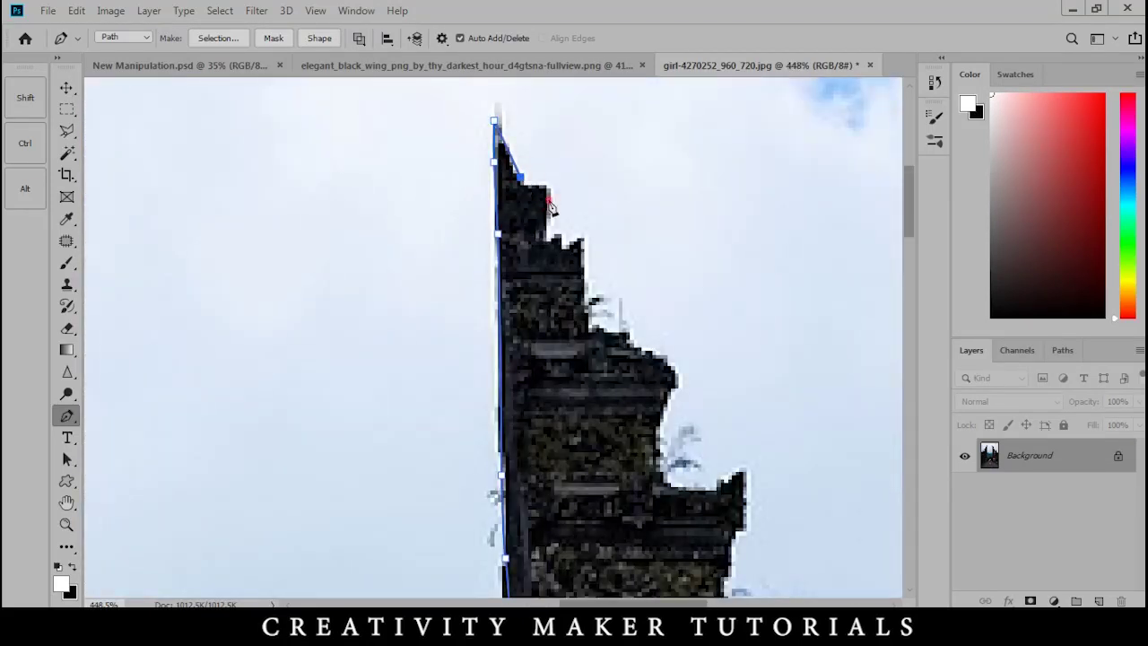
- Continue the Pen path down the tower's stepped outer edge to the gap before the small pointed spire
{"action": "left_click", "coordinate": [581, 243]}
{"action": "left_click", "coordinate": [585, 303]}
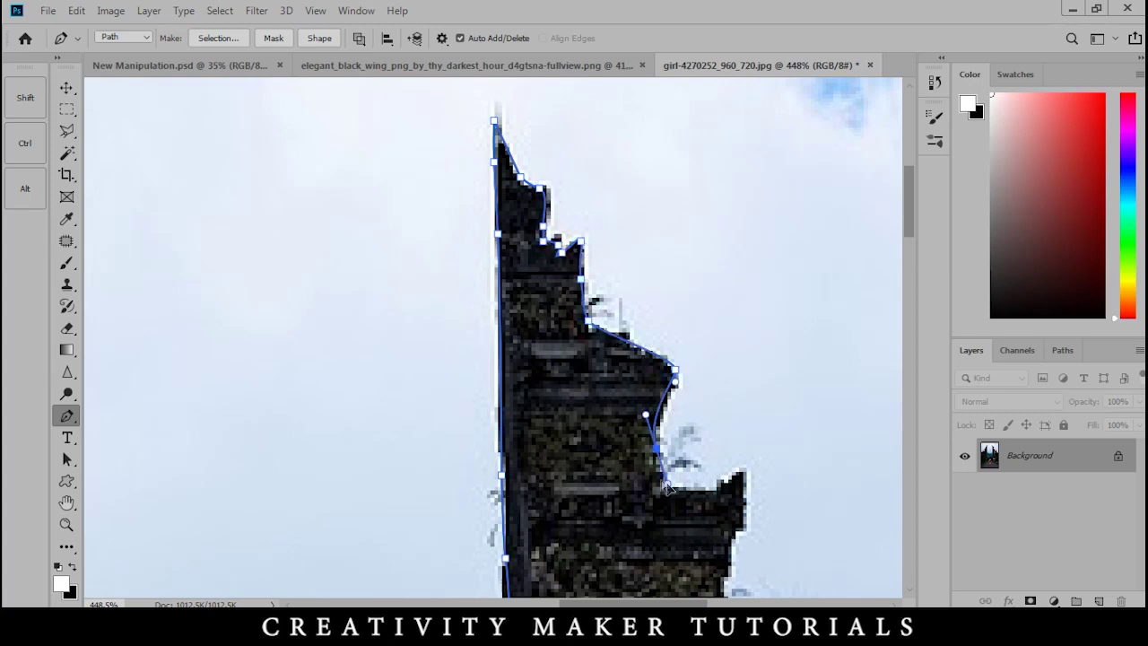
{"action": "left_click_drag", "start_coordinate": [665, 483], "coordinate": [691, 490]}
{"action": "left_click_drag", "start_coordinate": [776, 511], "coordinate": [471, 387]}
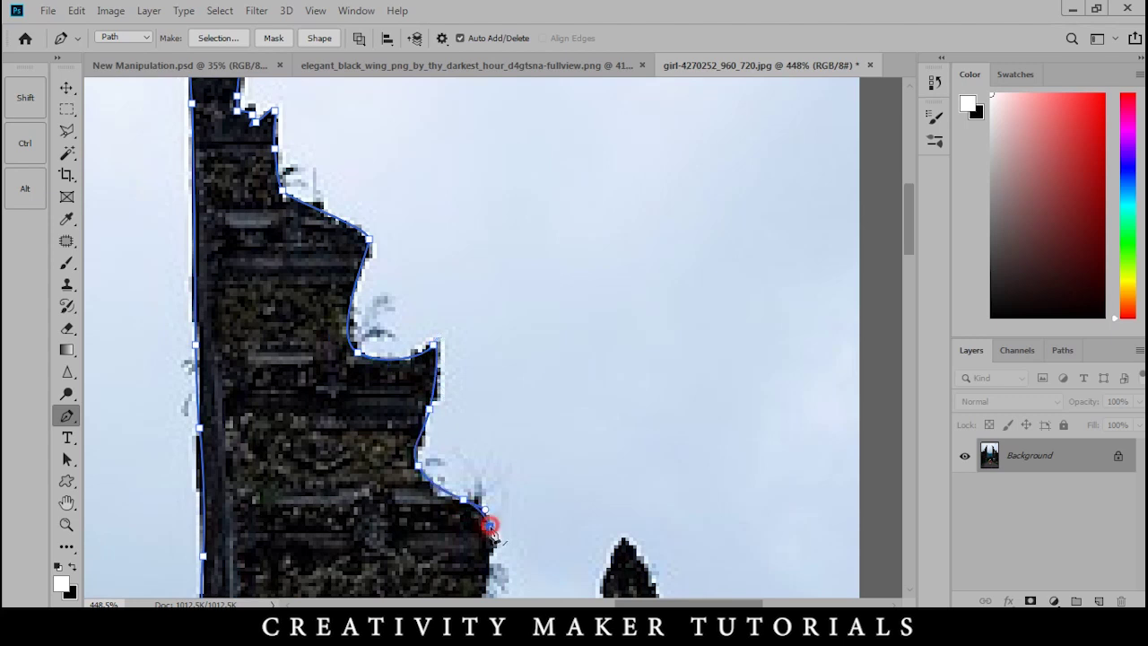
{"action": "left_click_drag", "start_coordinate": [491, 526], "coordinate": [499, 305]}
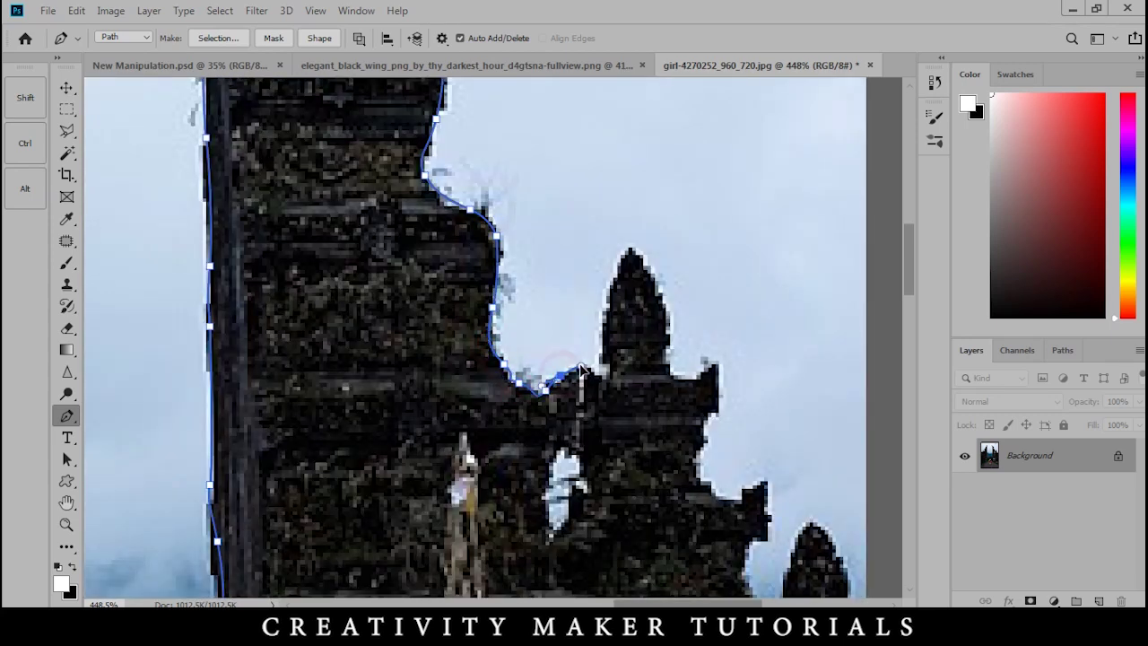
- Trace the small spires and lower ledges, then loop the path outside the canvas and close it at the tower's base
{"action": "left_click_drag", "start_coordinate": [614, 266], "coordinate": [634, 253]}
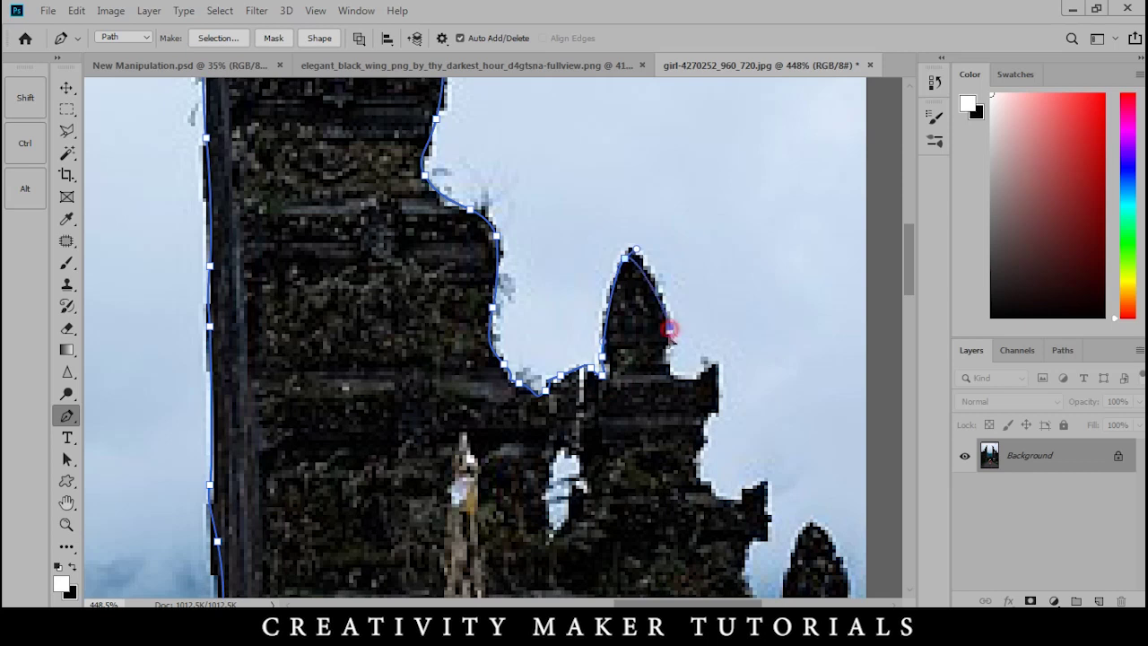
{"action": "left_click_drag", "start_coordinate": [669, 375], "coordinate": [603, 325]}
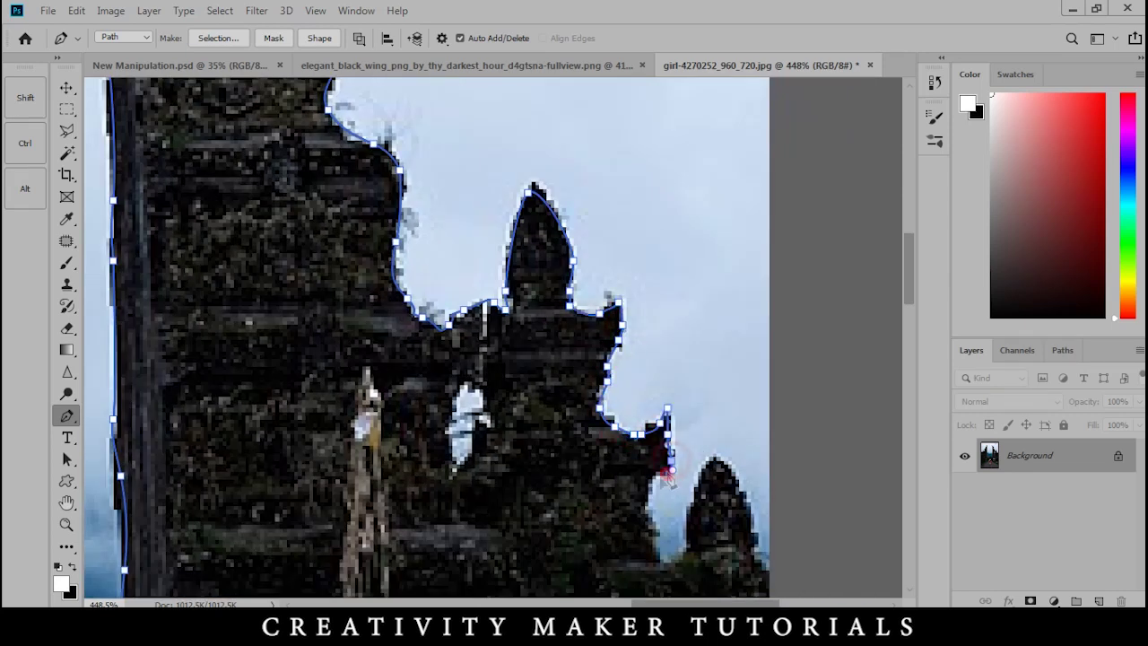
{"action": "scroll", "coordinate": [511, 395], "scroll_direction": "down", "scroll_amount": 5}
{"action": "scroll", "coordinate": [538, 458], "scroll_direction": "up", "scroll_amount": 5}
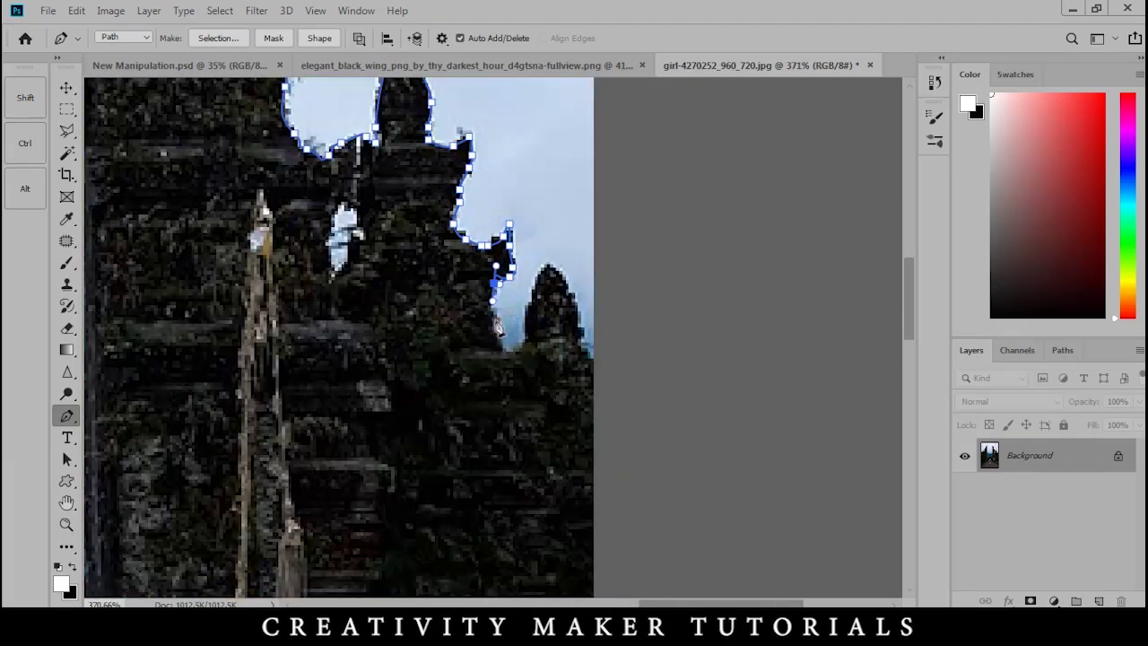
{"action": "scroll", "coordinate": [579, 331], "scroll_direction": "down", "scroll_amount": 5}
{"action": "left_click", "coordinate": [443, 541]}
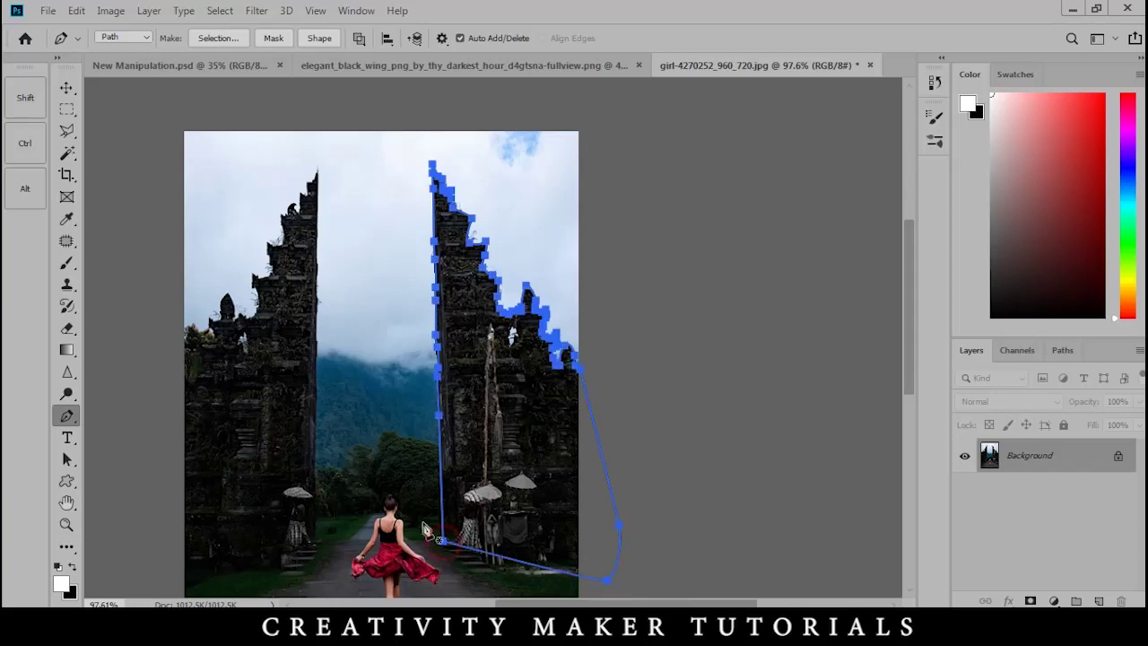
- Turn the path into a feathered selection, copy the gate tower to a new layer, and bring it into New Manipulation.psd
{"action": "key", "text": "ctrl+Return"}
{"action": "key", "text": "shift+F6"}
{"action": "key", "text": "Return"}
{"action": "key", "text": "ctrl+j"}
{"action": "key", "text": "v"}
{"action": "left_click_drag", "start_coordinate": [473, 372], "coordinate": [493, 341]}
- Resize and position the tower beside the woman, place its layer just above the sky background, and set its opacity to 20%
{"action": "key", "text": "ctrl+t"}
{"action": "left_click_drag", "start_coordinate": [519, 410], "coordinate": [554, 505]}
{"action": "left_click_drag", "start_coordinate": [514, 377], "coordinate": [622, 375]}
{"action": "key", "text": "Return"}
{"action": "key", "text": "ctrl+shift+["}
{"action": "key", "text": "ctrl+]"}
{"action": "key", "text": "2"}
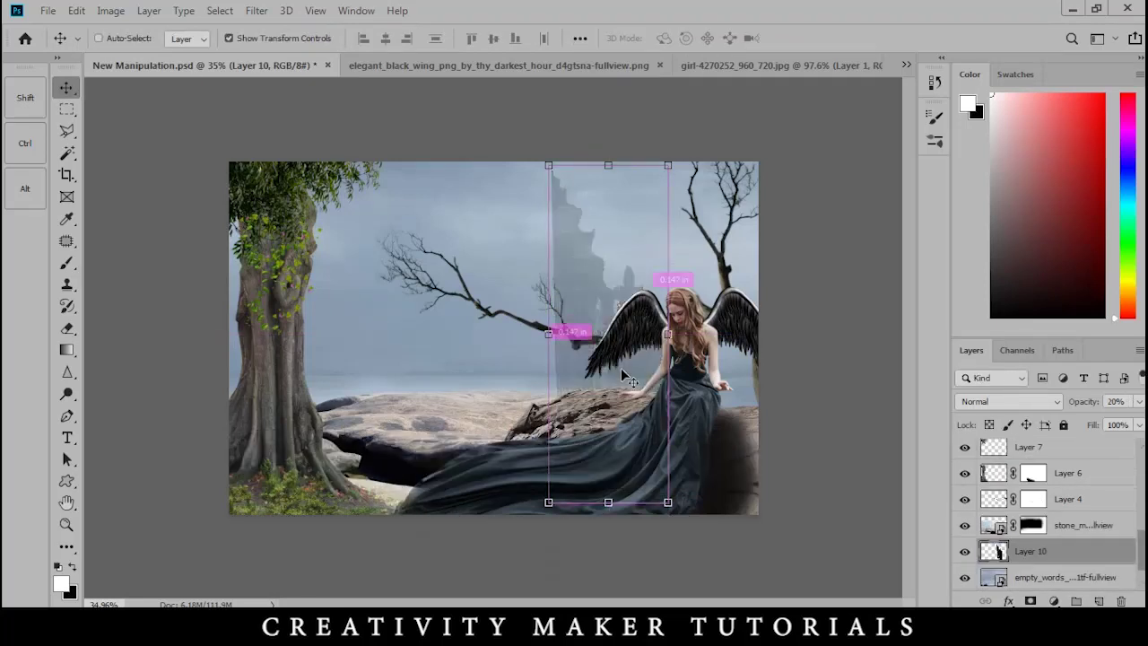
- Duplicate the tower layer, flip the copy horizontally, and place it beside the leafy tree trunk as the gate's other half
{"action": "key", "text": "ctrl+j"}
{"action": "right_click", "coordinate": [665, 321]}
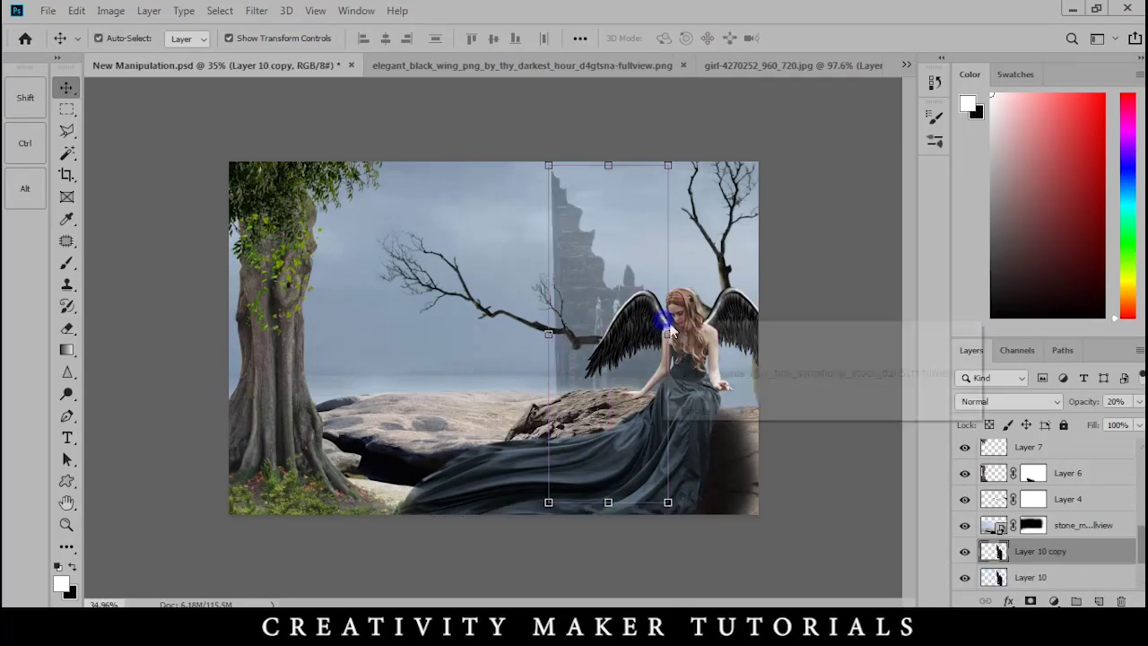
{"action": "left_click", "coordinate": [643, 289]}
{"action": "key", "text": "ctrl+t"}
{"action": "right_click", "coordinate": [669, 337]}
{"action": "left_click", "coordinate": [717, 545]}
{"action": "left_click_drag", "start_coordinate": [628, 268], "coordinate": [358, 264]}
{"action": "key", "text": "Return"}
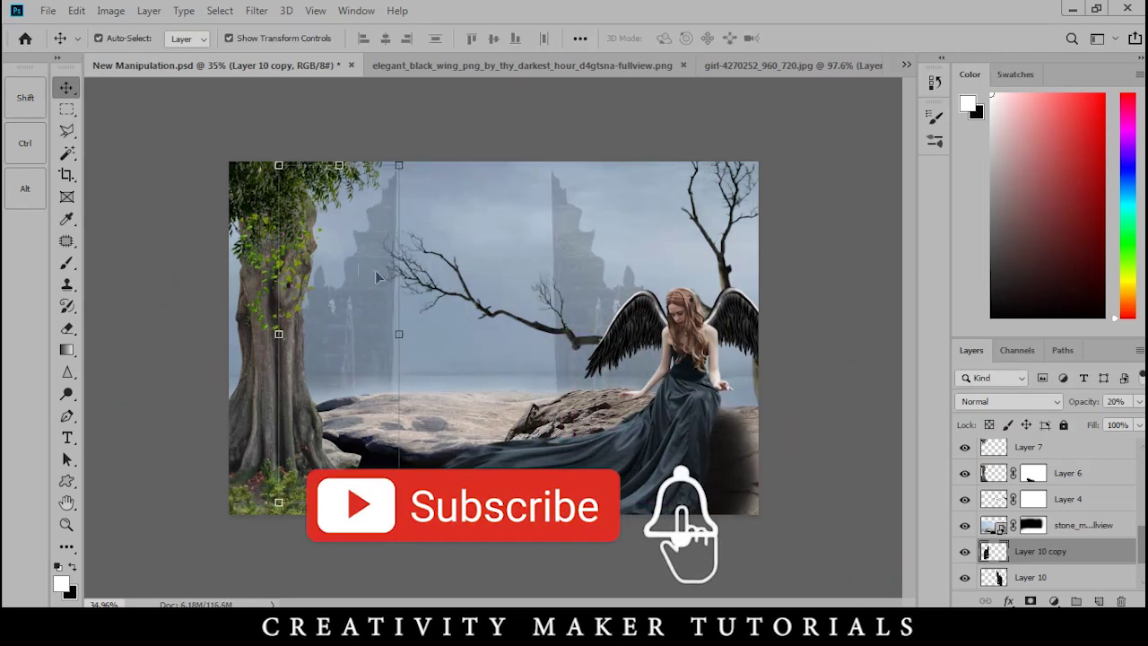
- Select both gate tower layers and shift them together slightly to the right
{"action": "left_click", "coordinate": [1059, 578], "text": "shift"}
{"action": "key", "text": "shift+Right"}
{"action": "key", "text": "shift+Right"}
{"action": "key", "text": "shift+Right"}
{"action": "key", "text": "shift+Right"}
{"action": "key", "text": "shift+Right"}
{"action": "key", "text": "shift+Right"}
{"action": "key", "text": "shift+Right"}
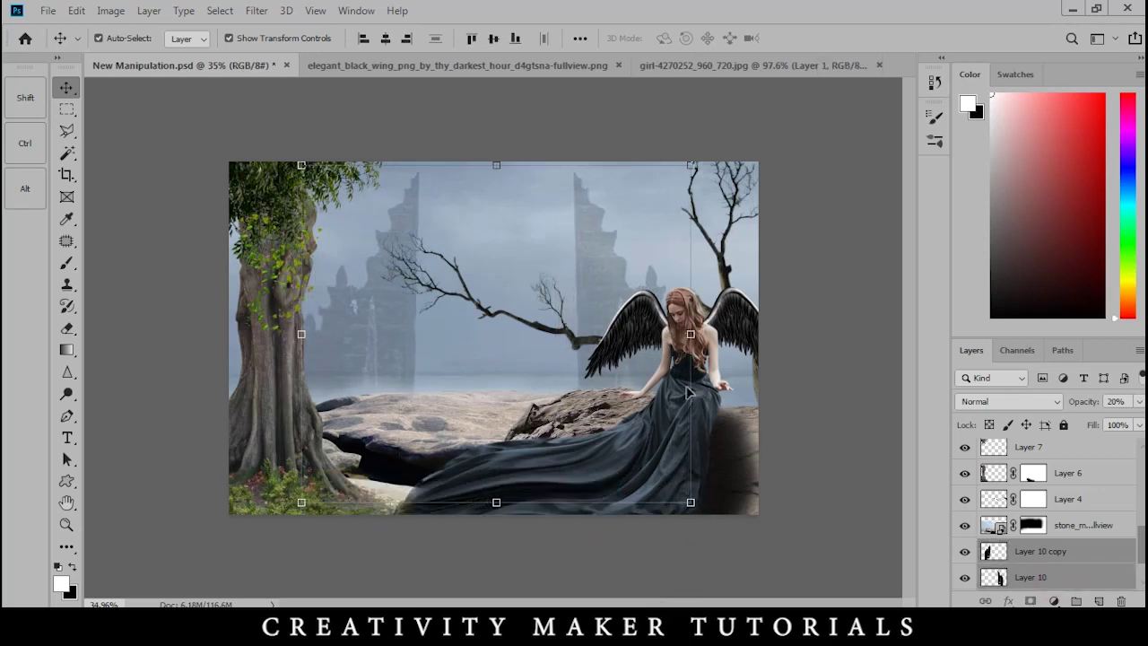
{"action": "left_click", "coordinate": [890, 535]}
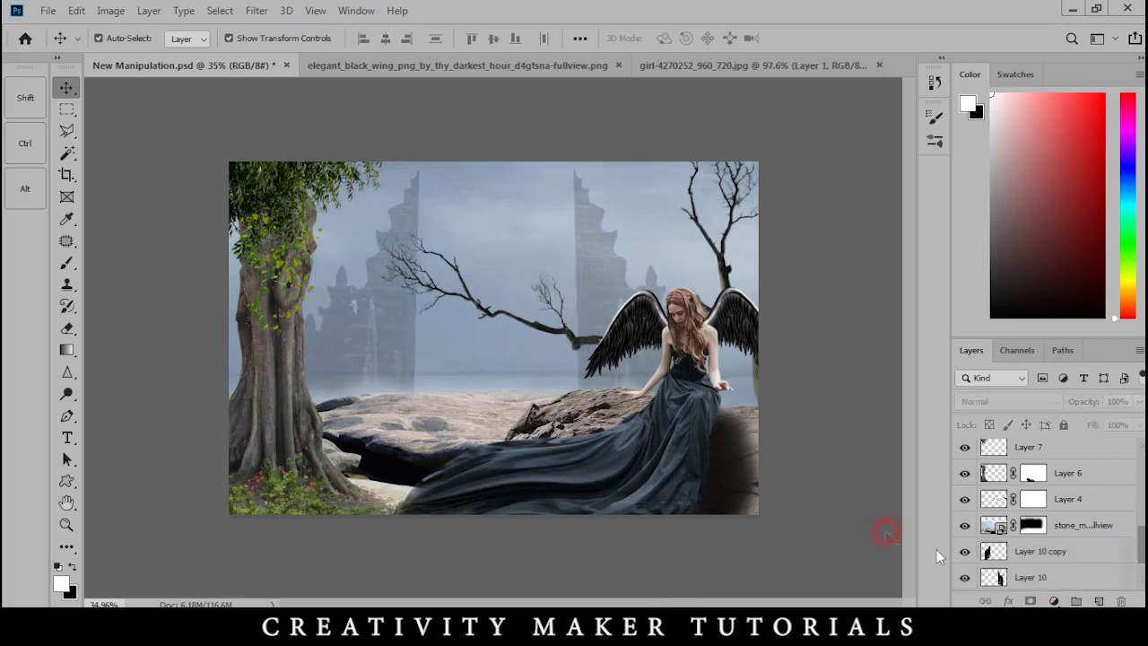
- Add layer masks to Layer 10 copy and Layer 10, and paint black with a soft brush to fade the towers' bases
{"action": "left_click", "coordinate": [1045, 555]}
{"action": "left_click", "coordinate": [1030, 601]}
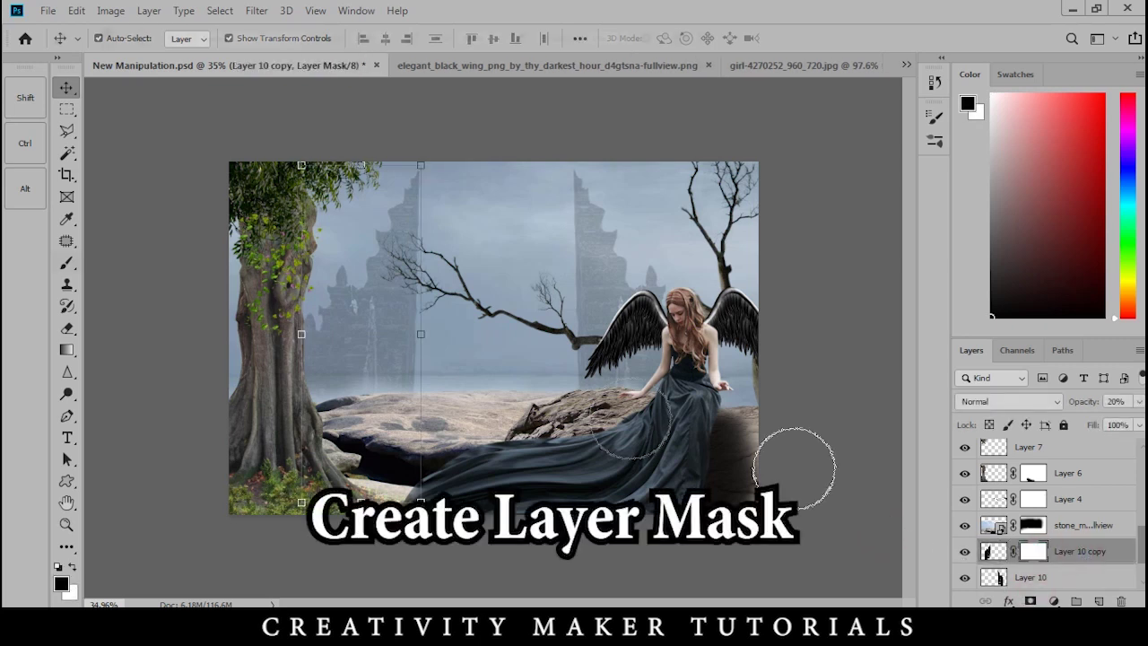
{"action": "key", "text": "b"}
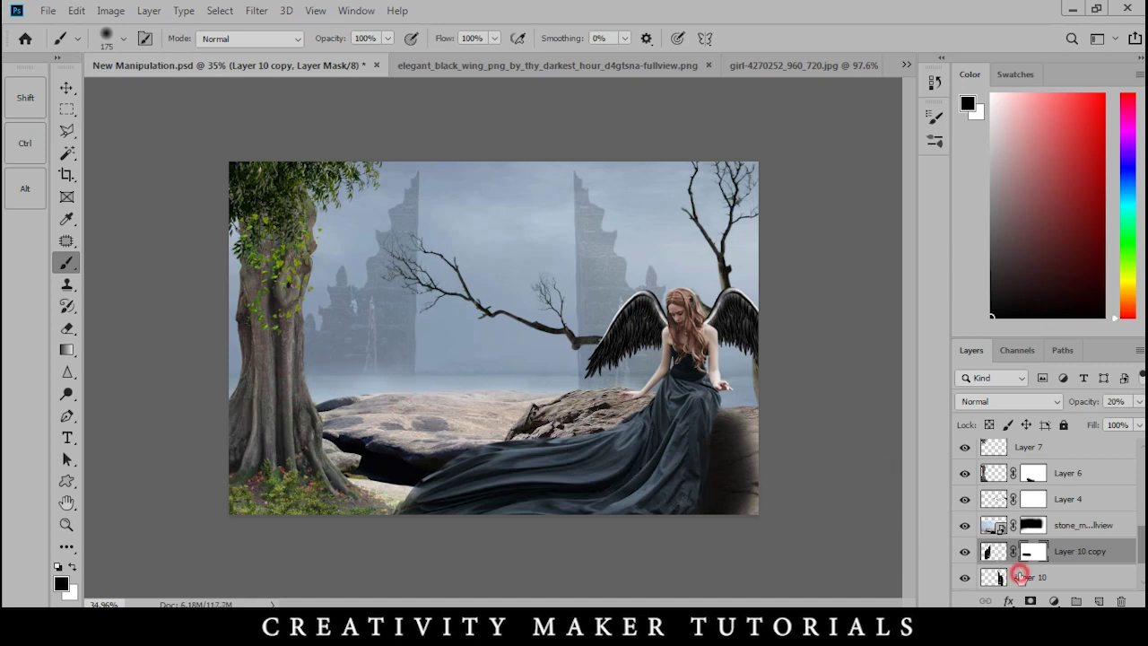
{"action": "left_click", "coordinate": [1020, 575]}
{"action": "left_click", "coordinate": [1030, 601]}
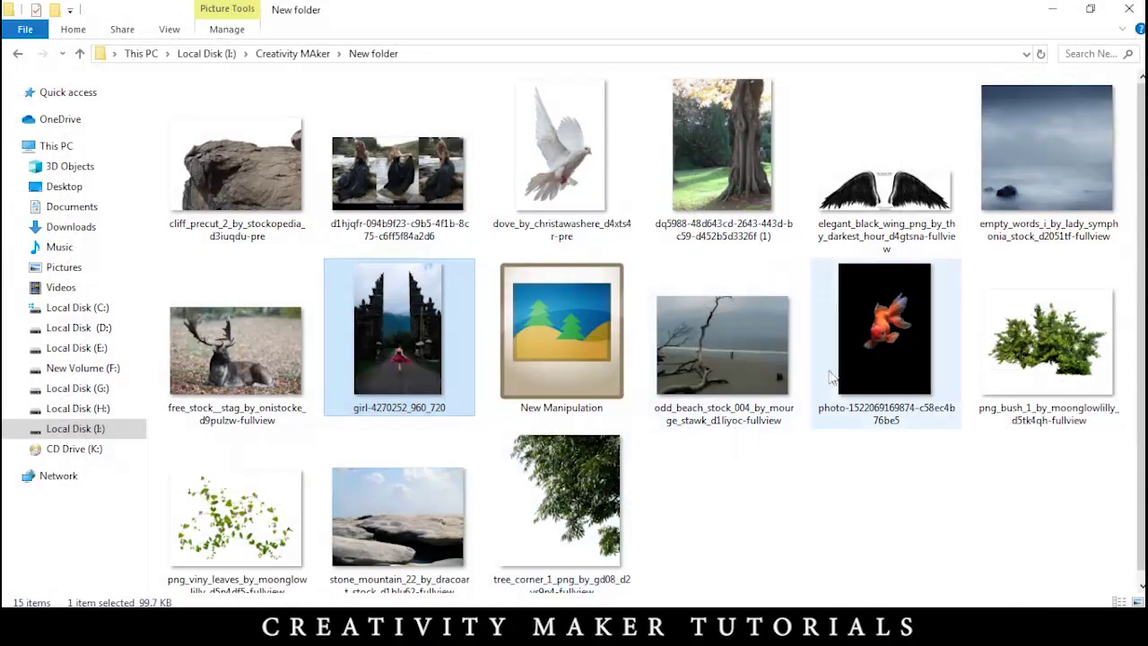
- Place the goldfish photo from the stock folder in the composition, set its blend mode to Screen, and raise it between the towers
{"action": "left_click_drag", "start_coordinate": [910, 372], "coordinate": [545, 292]}
{"action": "left_click", "coordinate": [1039, 406]}
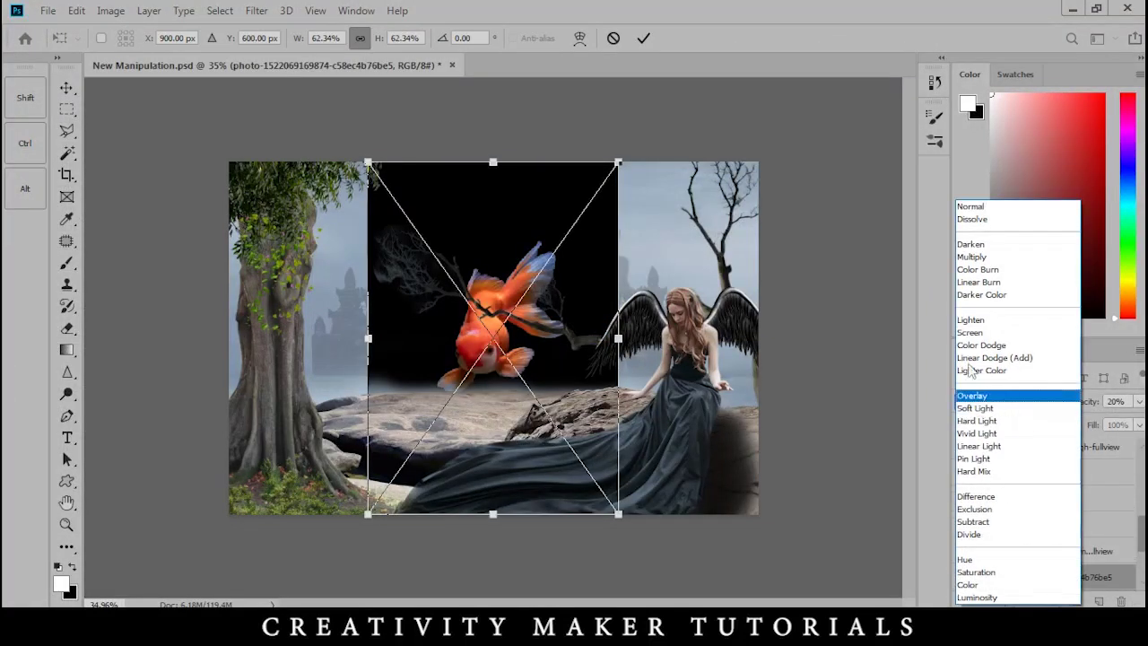
{"action": "left_click", "coordinate": [996, 328]}
{"action": "left_click_drag", "start_coordinate": [489, 356], "coordinate": [495, 271]}
{"action": "key", "text": "Return"}
- Set the goldfish layer's opacity to 65% and move the fish slightly down in the sky
{"action": "key", "text": "6"}
{"action": "key", "text": "5"}
{"action": "scroll", "coordinate": [492, 247], "scroll_direction": "up", "scroll_amount": 4}
{"action": "left_click_drag", "start_coordinate": [494, 169], "coordinate": [497, 216]}
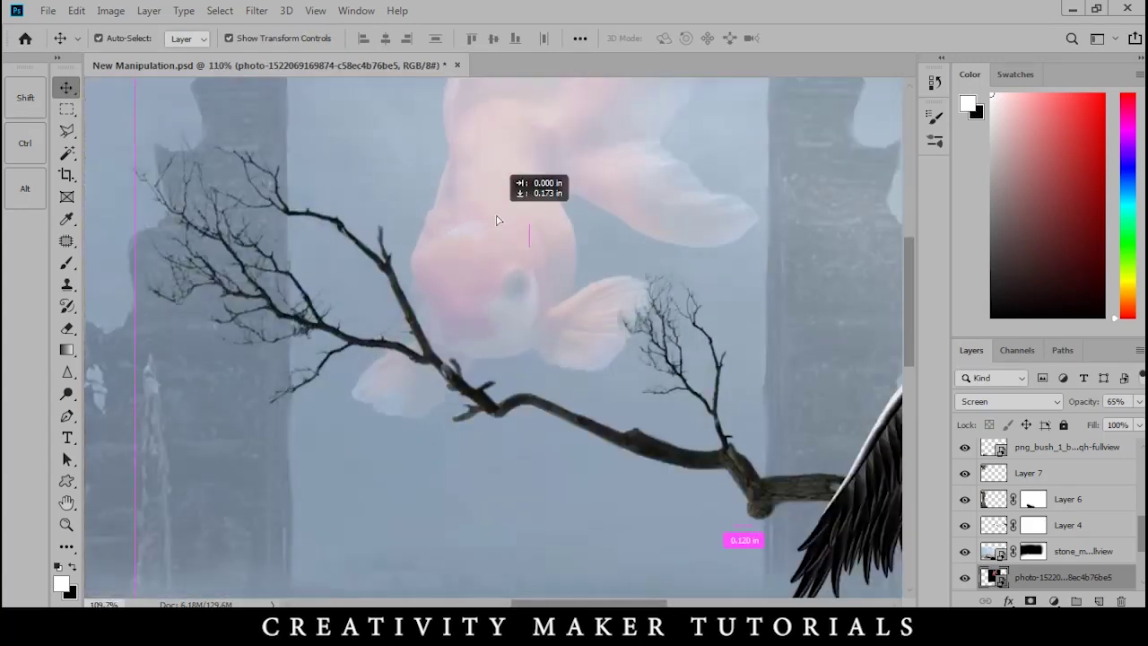
{"action": "scroll", "coordinate": [423, 242], "scroll_direction": "down", "scroll_amount": 5}
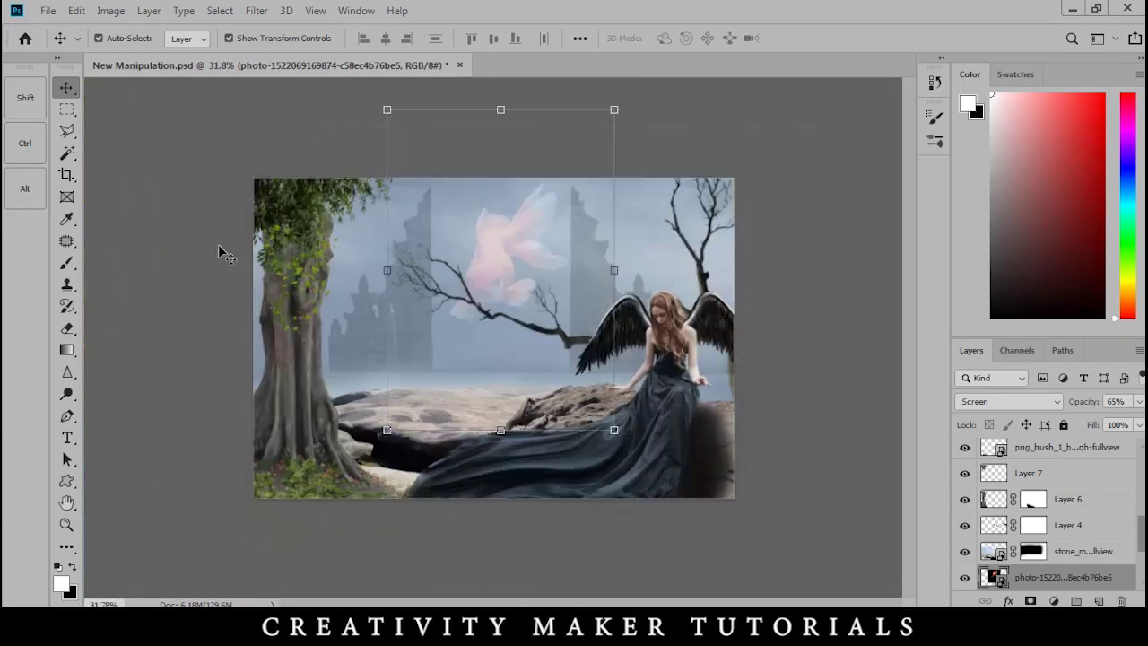
- Select the layers from Tree Branches through Layer 5 copy, scale them to 92.22%, rotate them -6.54°, and reposition the branches
{"action": "left_click", "coordinate": [1082, 524]}
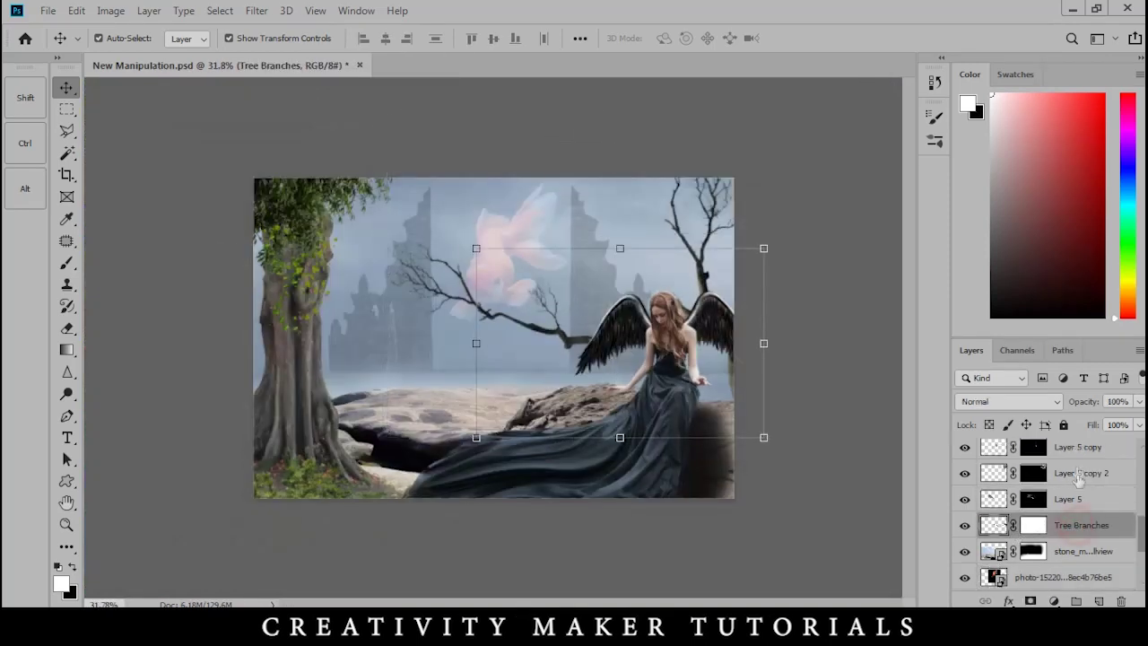
{"action": "left_click", "coordinate": [1076, 450], "text": "shift"}
{"action": "left_click_drag", "start_coordinate": [764, 438], "coordinate": [750, 425]}
{"action": "left_click_drag", "start_coordinate": [736, 397], "coordinate": [793, 441]}
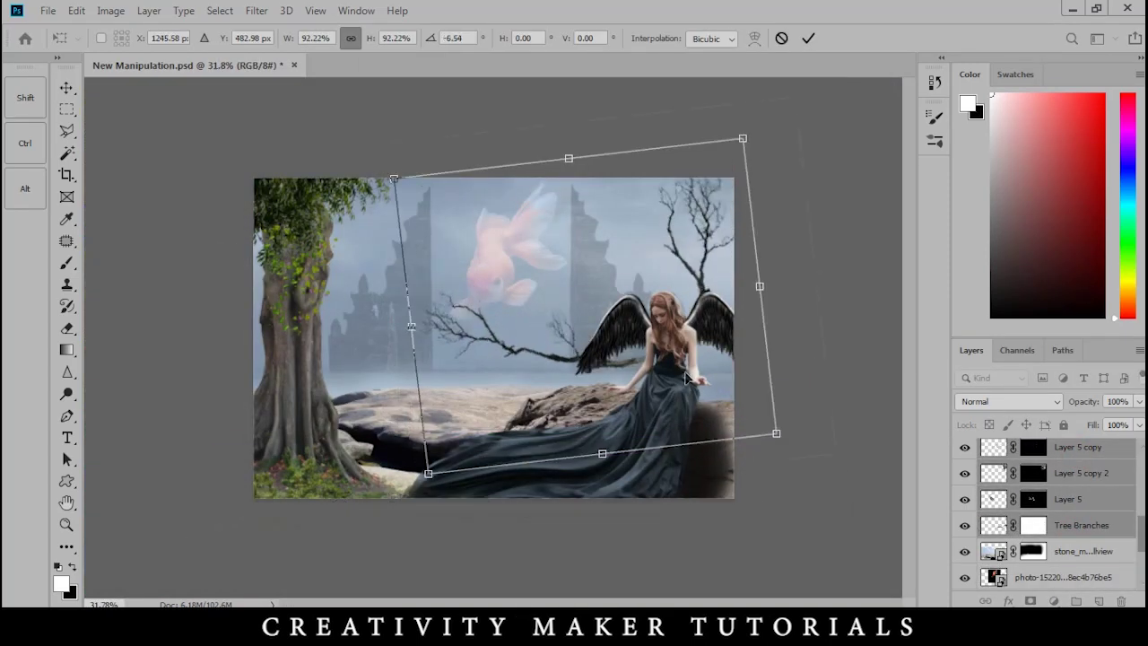
{"action": "scroll", "coordinate": [495, 336], "scroll_direction": "up", "scroll_amount": 3}
{"action": "left_click_drag", "start_coordinate": [760, 245], "coordinate": [743, 276]}
{"action": "key", "text": "Return"}
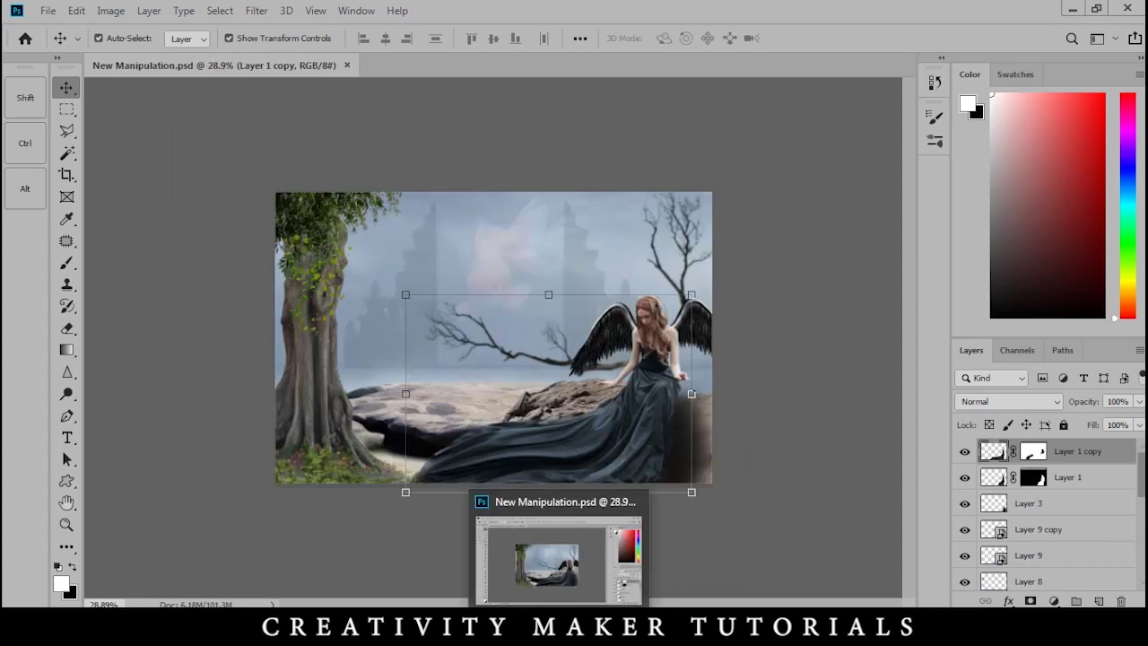
- Place dove_by_christawashere_d4xts4r-pre from the stock folder in the composition and scale it to 18.58%
{"action": "left_click", "coordinate": [523, 626]}
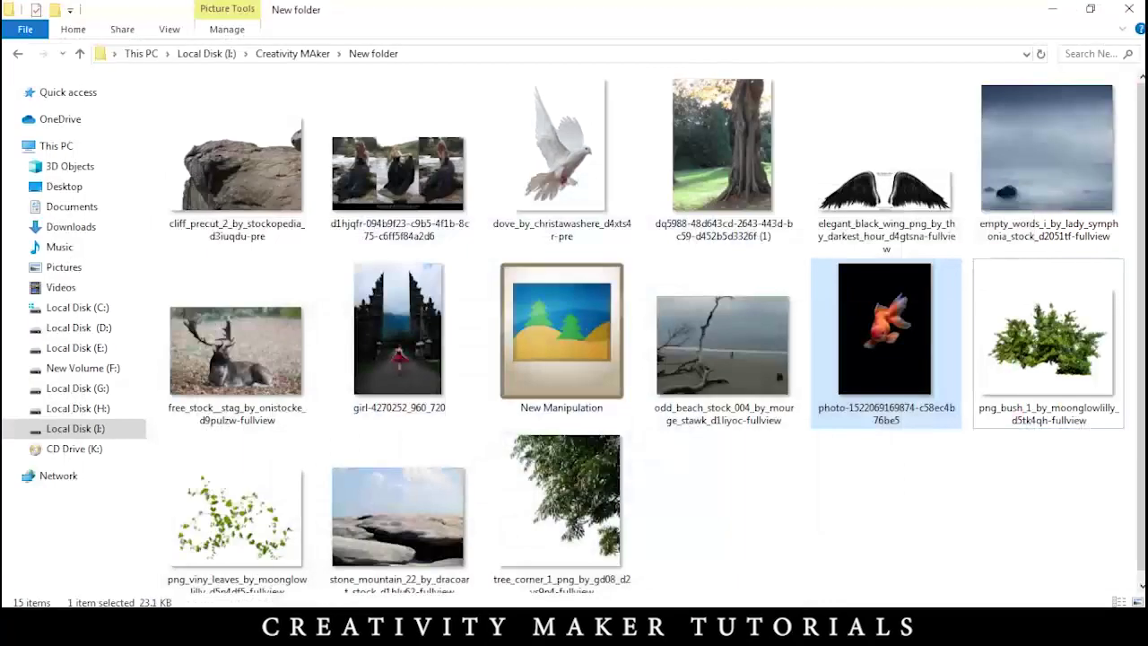
{"action": "left_click_drag", "start_coordinate": [561, 153], "coordinate": [512, 325]}
{"action": "scroll", "coordinate": [512, 326], "scroll_direction": "up", "scroll_amount": 5}
{"action": "left_click_drag", "start_coordinate": [597, 526], "coordinate": [490, 355]}
- Flip the dove horizontally and position it on the bare branch below the goldfish
{"action": "right_click", "coordinate": [494, 347]}
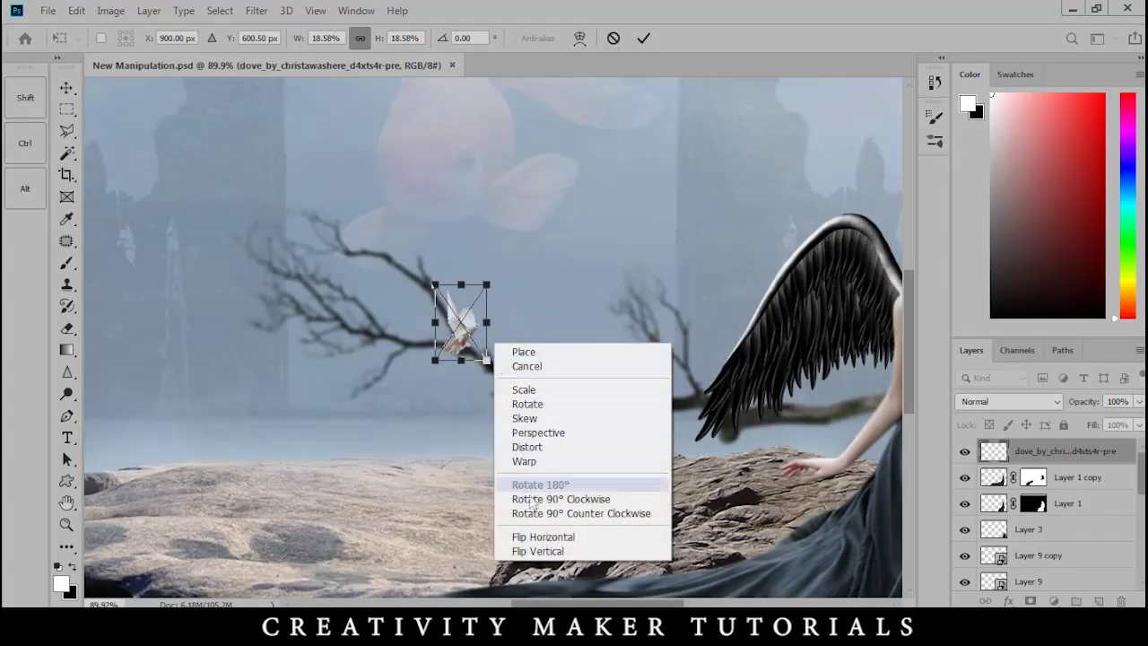
{"action": "left_click", "coordinate": [538, 536]}
{"action": "scroll", "coordinate": [462, 329], "scroll_direction": "up", "scroll_amount": 5}
{"action": "left_click_drag", "start_coordinate": [454, 368], "coordinate": [608, 384]}
{"action": "key", "text": "Return"}
{"action": "scroll", "coordinate": [609, 384], "scroll_direction": "down", "scroll_amount": 3}
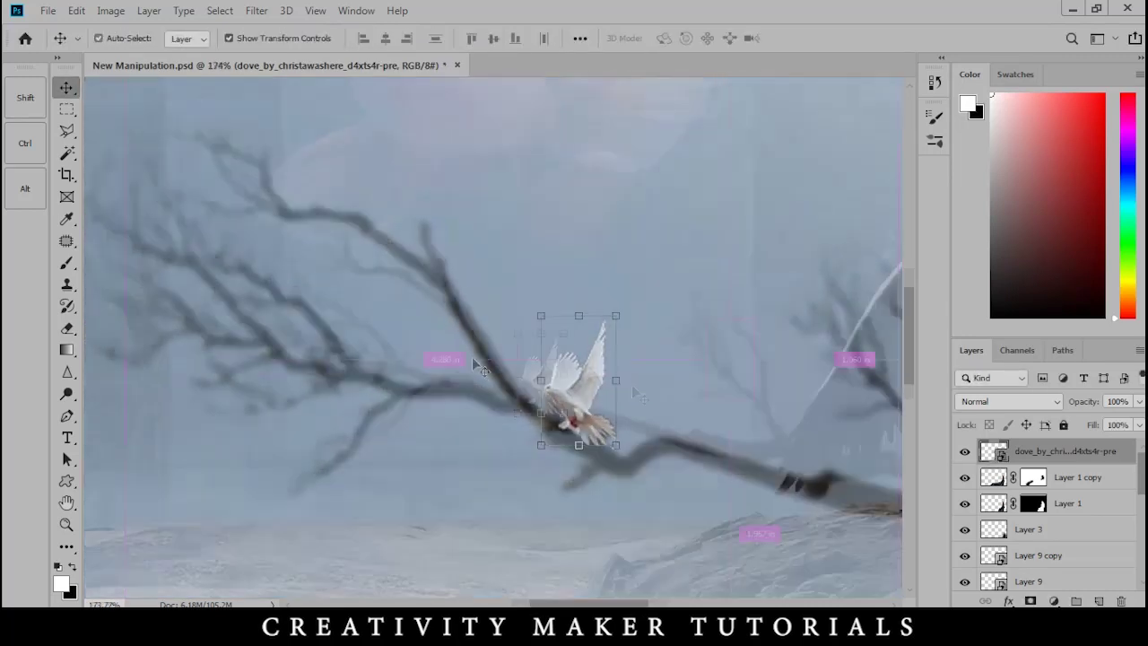
- Duplicate the dove along the branch to beside the wing tip and enlarge the copy
{"action": "left_click_drag", "start_coordinate": [538, 386], "coordinate": [770, 408]}
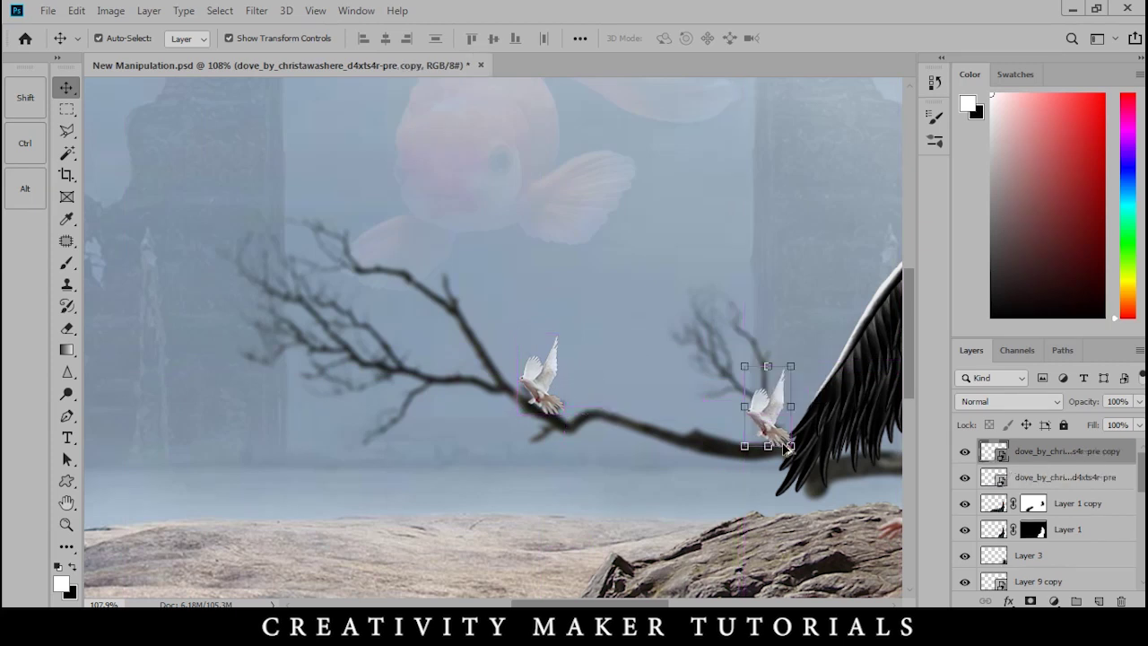
{"action": "mouse_move", "coordinate": [789, 447]}
{"action": "left_mouse_down"}
{"action": "mouse_move", "coordinate": [797, 453]}
{"action": "mouse_move", "coordinate": [785, 435]}
{"action": "mouse_move", "coordinate": [790, 444]}
{"action": "left_mouse_up"}
{"action": "key", "text": "Return"}
{"action": "scroll", "coordinate": [704, 404], "scroll_direction": "up", "scroll_amount": 2}
{"action": "scroll", "coordinate": [704, 403], "scroll_direction": "up", "scroll_amount": 3}
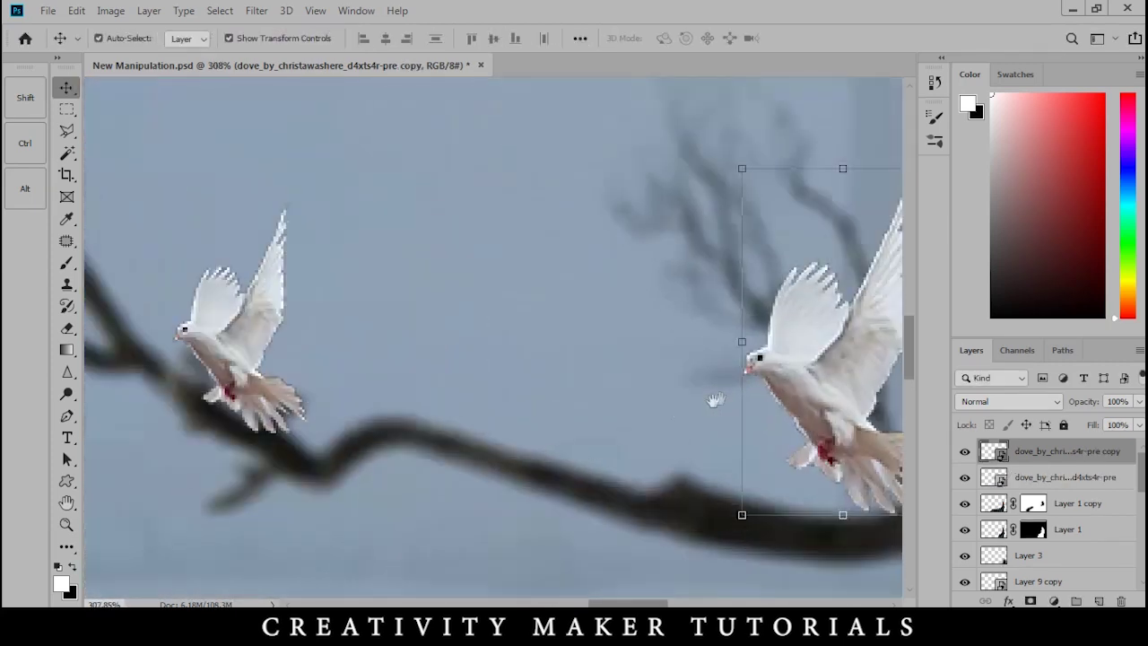
{"action": "left_click_drag", "start_coordinate": [548, 341], "coordinate": [565, 384]}
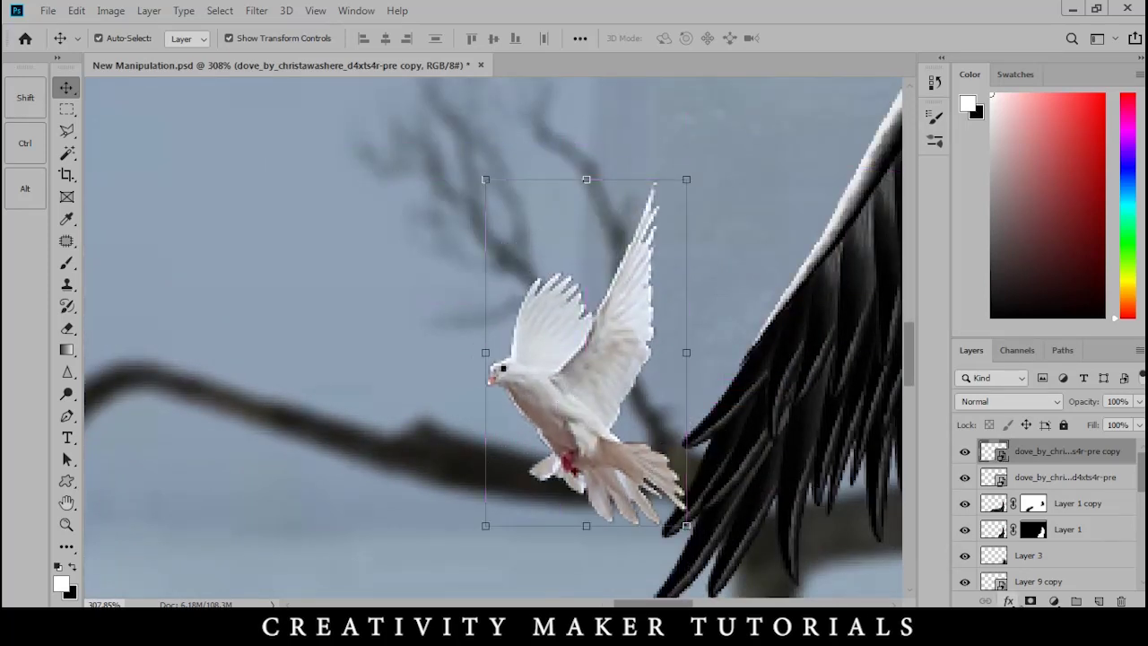
- Add a layer mask to the enlarged dove copy and prepare a 25 px black brush for it
{"action": "key", "text": "b"}
{"action": "key", "text": "bracketleft"}
{"action": "key", "text": "bracketleft"}
{"action": "key", "text": "bracketleft"}
{"action": "key", "text": "bracketleft"}
{"action": "key", "text": "bracketleft"}
{"action": "key", "text": "bracketleft"}
{"action": "key", "text": "bracketleft"}
{"action": "key", "text": "bracketleft"}
{"action": "key", "text": "bracketleft"}
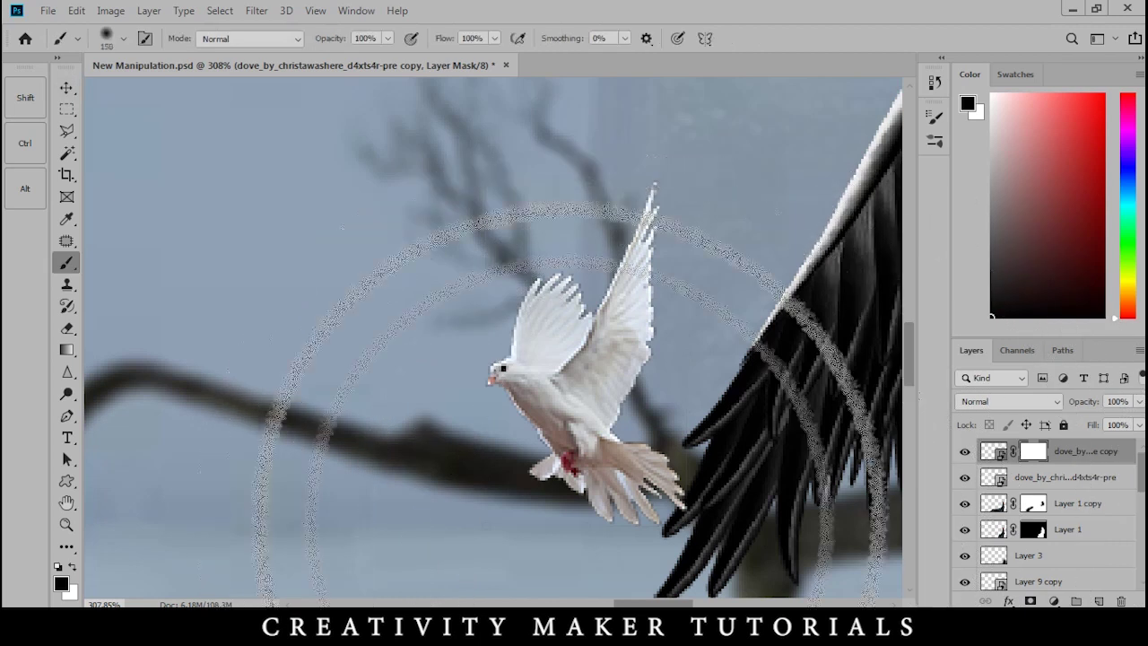
{"action": "key", "text": "bracketleft"}
{"action": "key", "text": "bracketleft"}
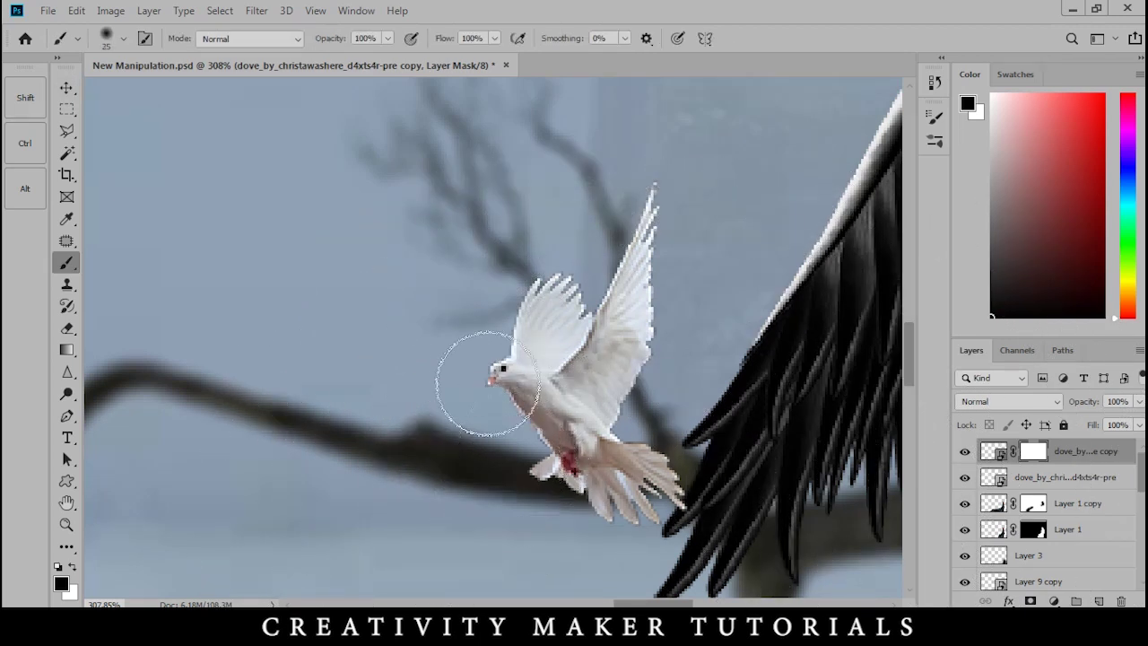
- Move the enlarged dove's layer down the stack below the photo-15220 layer so the branch passes in front of the bird
{"action": "left_click", "coordinate": [69, 87]}
{"action": "key", "text": "ctrl+bracketleft"}
{"action": "key", "text": "ctrl+bracketleft"}
{"action": "key", "text": "ctrl+bracketleft"}
{"action": "key", "text": "ctrl+bracketleft"}
{"action": "key", "text": "ctrl+bracketleft"}
{"action": "key", "text": "ctrl+bracketleft"}
{"action": "key", "text": "ctrl+bracketleft"}
{"action": "key", "text": "ctrl+bracketleft"}
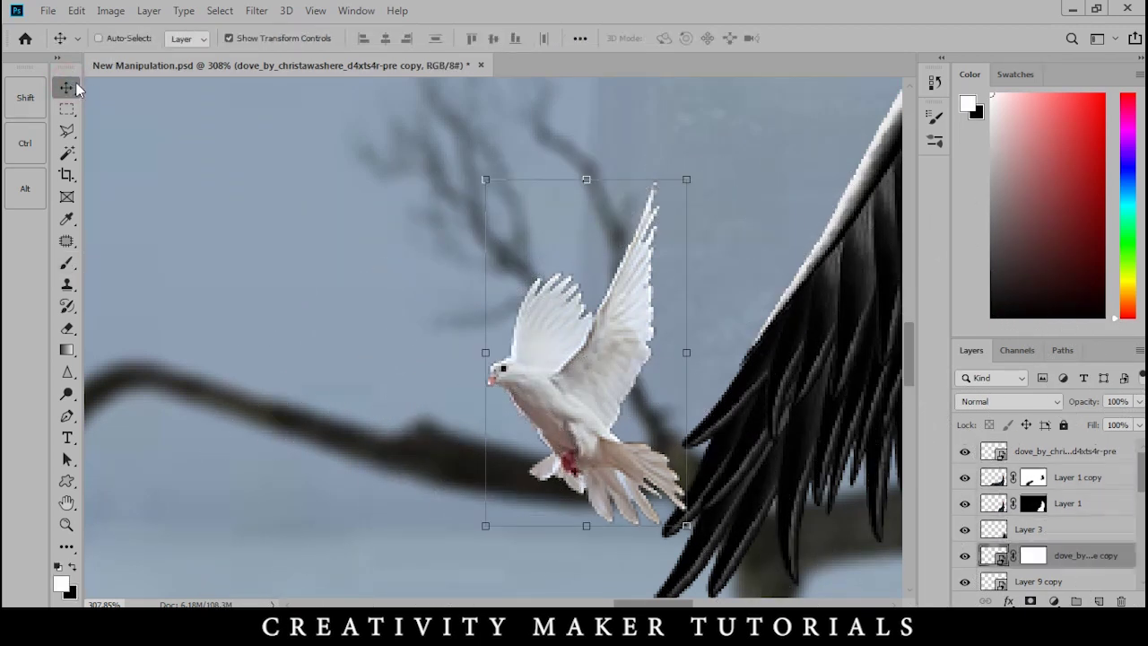
{"action": "key", "text": "ctrl+bracketleft"}
{"action": "key", "text": "ctrl+bracketleft"}
{"action": "key", "text": "ctrl+bracketleft"}
{"action": "key", "text": "ctrl+bracketleft"}
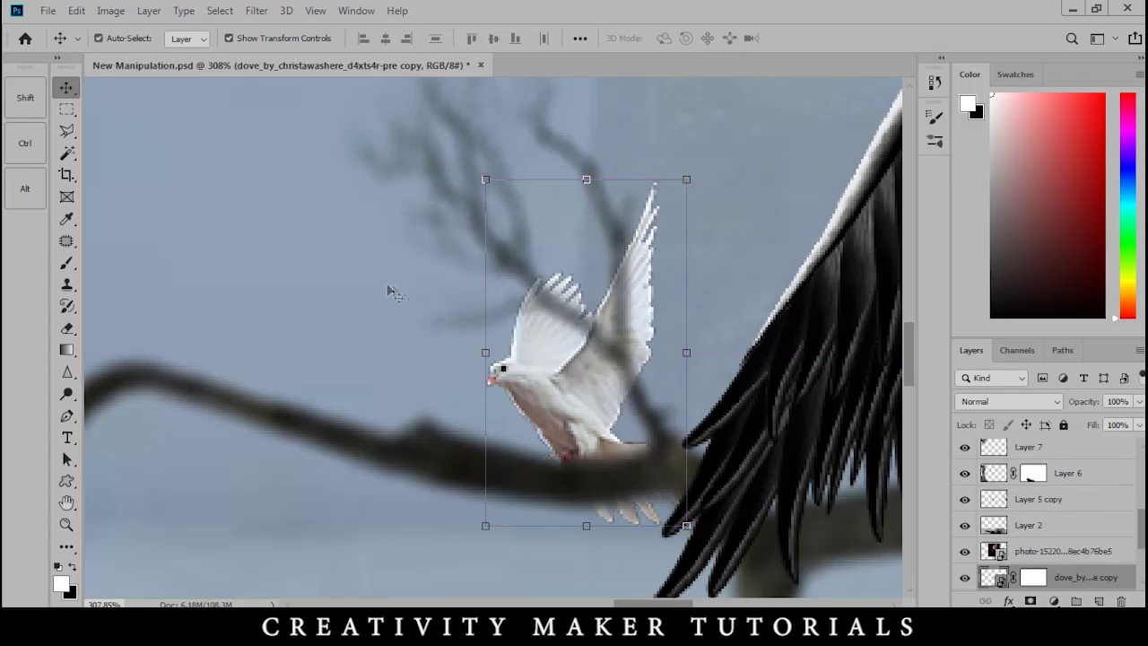
- Apply a Gaussian Blur with a 1.5 px radius to the enlarged dove beside the wing tip
{"action": "scroll", "coordinate": [418, 302], "scroll_direction": "down", "scroll_amount": 3}
{"action": "scroll", "coordinate": [449, 320], "scroll_direction": "down", "scroll_amount": 2}
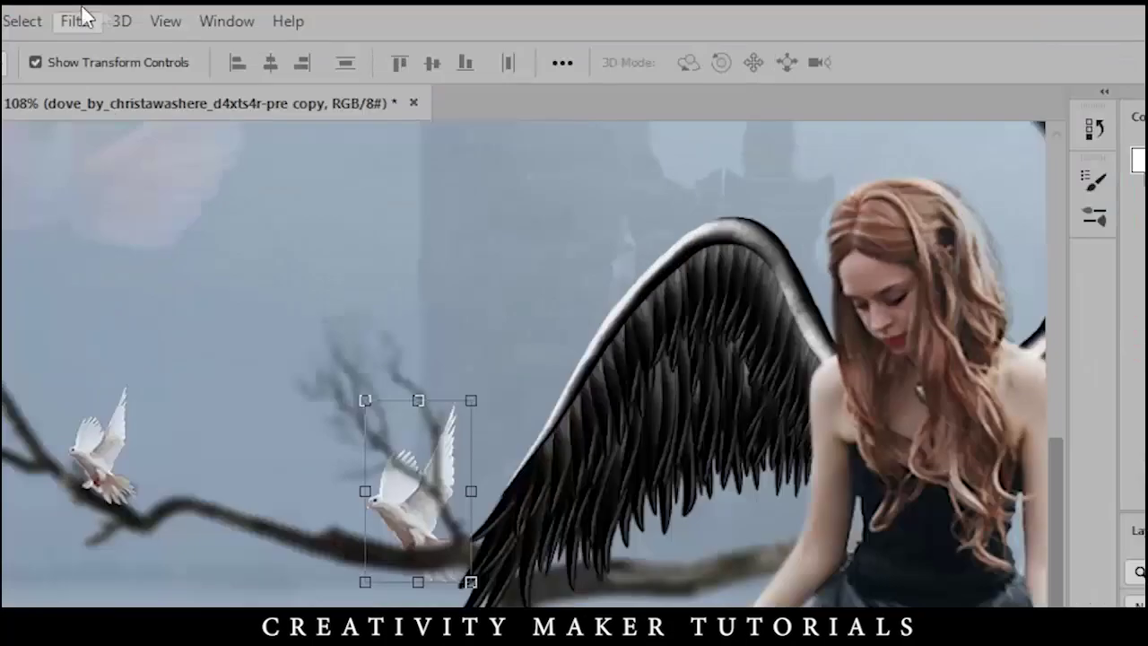
{"action": "left_click", "coordinate": [257, 11]}
{"action": "mouse_move", "coordinate": [402, 207]}
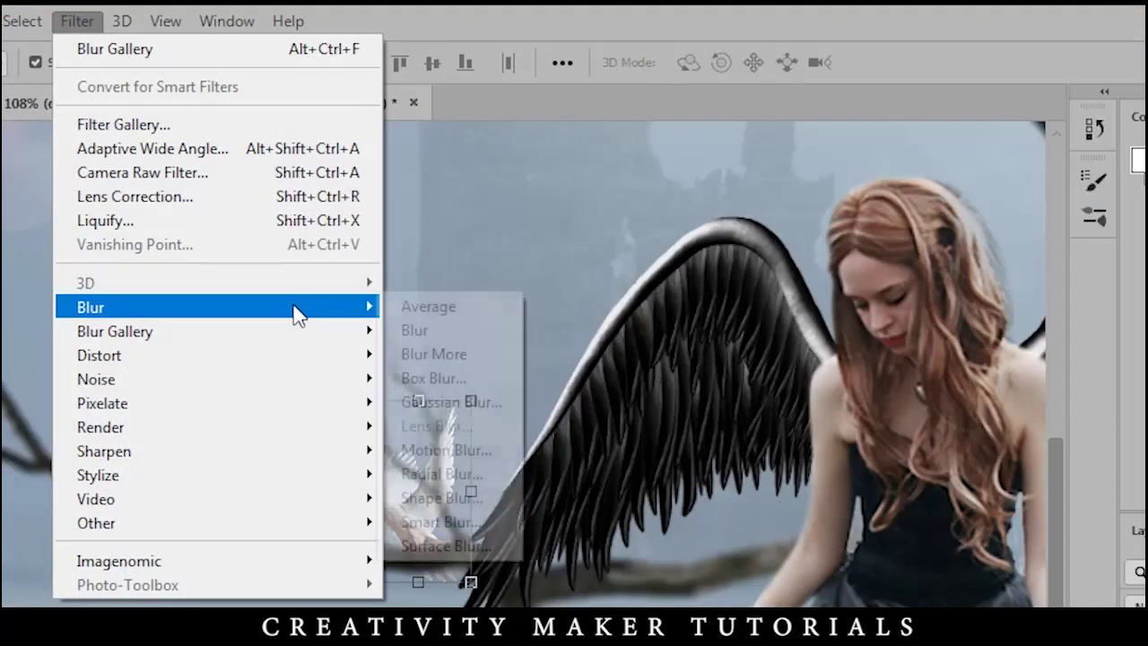
{"action": "left_click", "coordinate": [451, 402]}
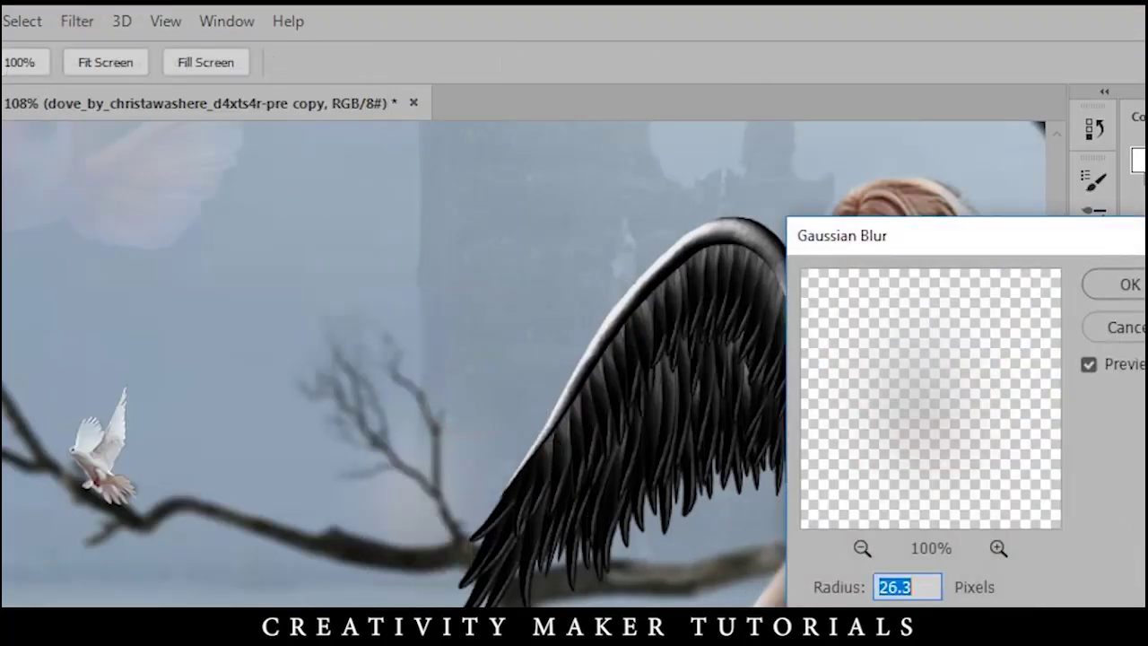
{"action": "type", "text": "2.2"}
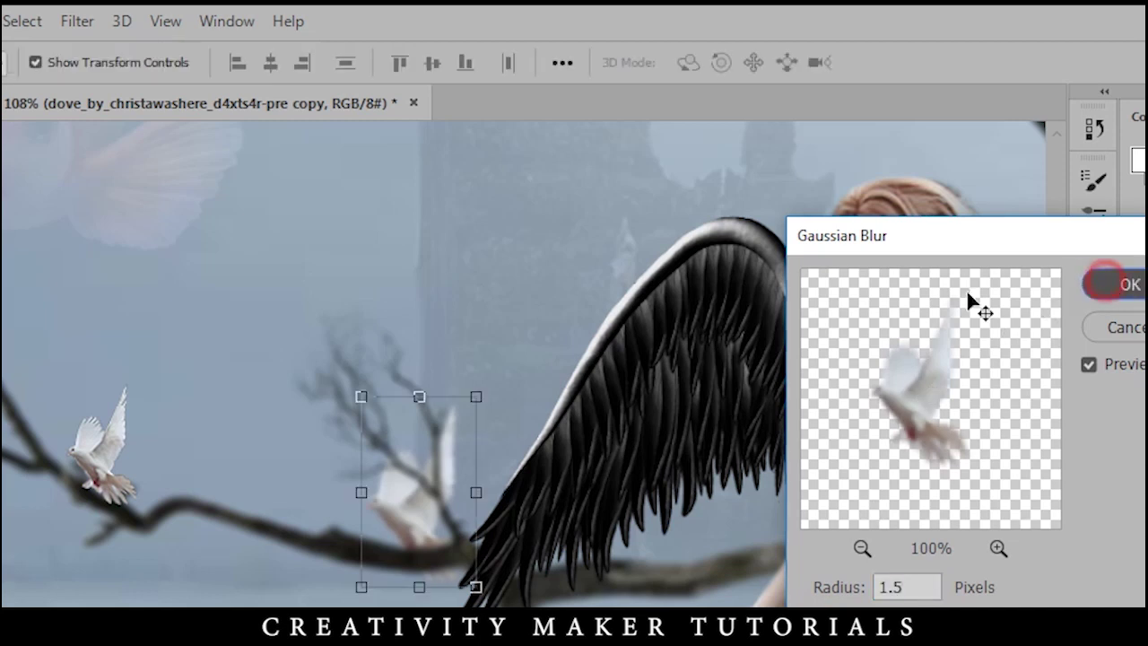
{"action": "key", "text": "Return"}
- Apply the same 1.5 px Gaussian Blur to the smaller dove on the branch and deselect it
{"action": "left_click", "coordinate": [99, 445]}
{"action": "left_click", "coordinate": [77, 21]}
{"action": "left_click", "coordinate": [95, 45]}
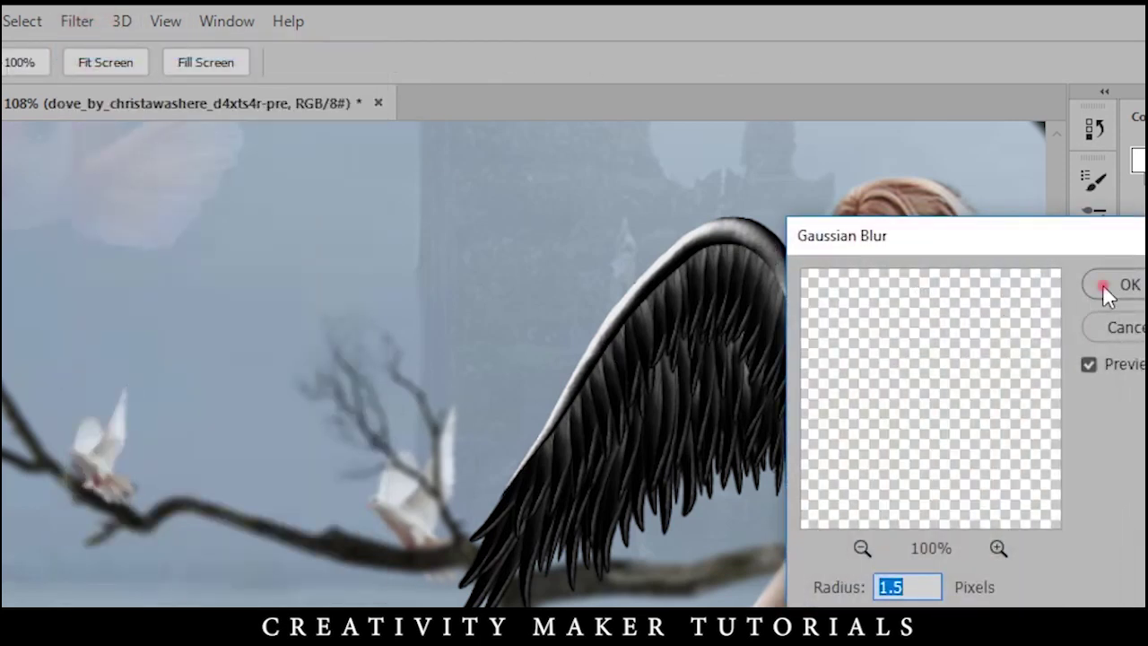
{"action": "left_click", "coordinate": [1102, 284]}
{"action": "scroll", "coordinate": [535, 359], "scroll_direction": "down", "scroll_amount": 5}
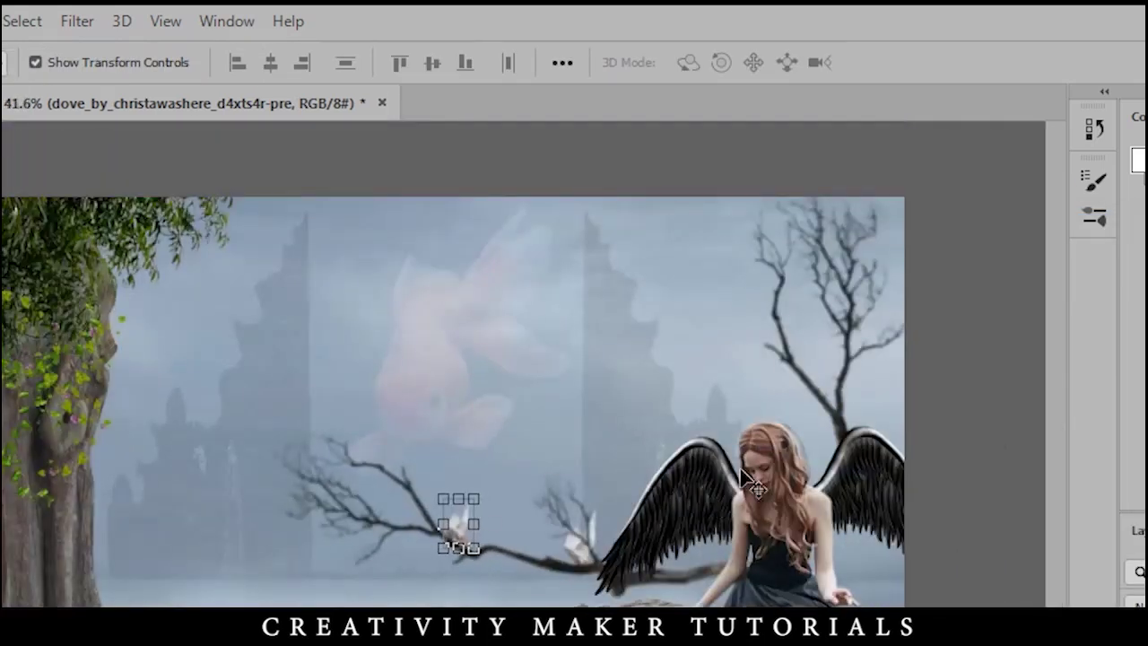
{"action": "scroll", "coordinate": [756, 487], "scroll_direction": "down", "scroll_amount": 1}
{"action": "left_click", "coordinate": [893, 542]}
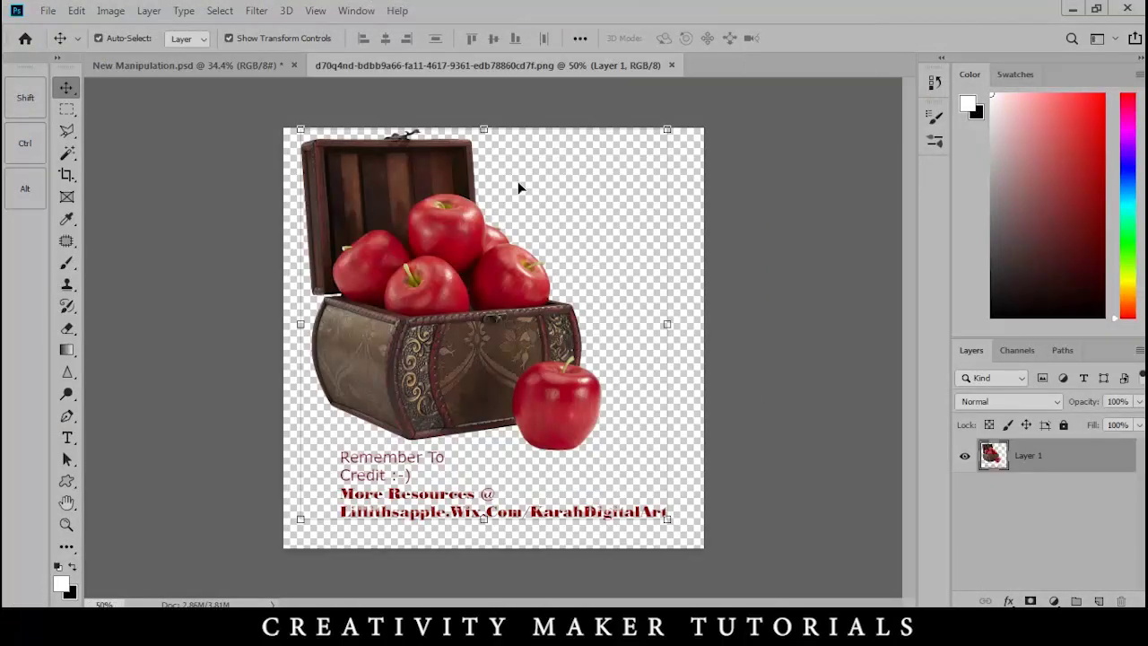
- Outline the chest and apples with a Pen path that excludes the credit text, and cut them out onto a new layer
{"action": "key", "text": "p"}
{"action": "left_click", "coordinate": [597, 461]}
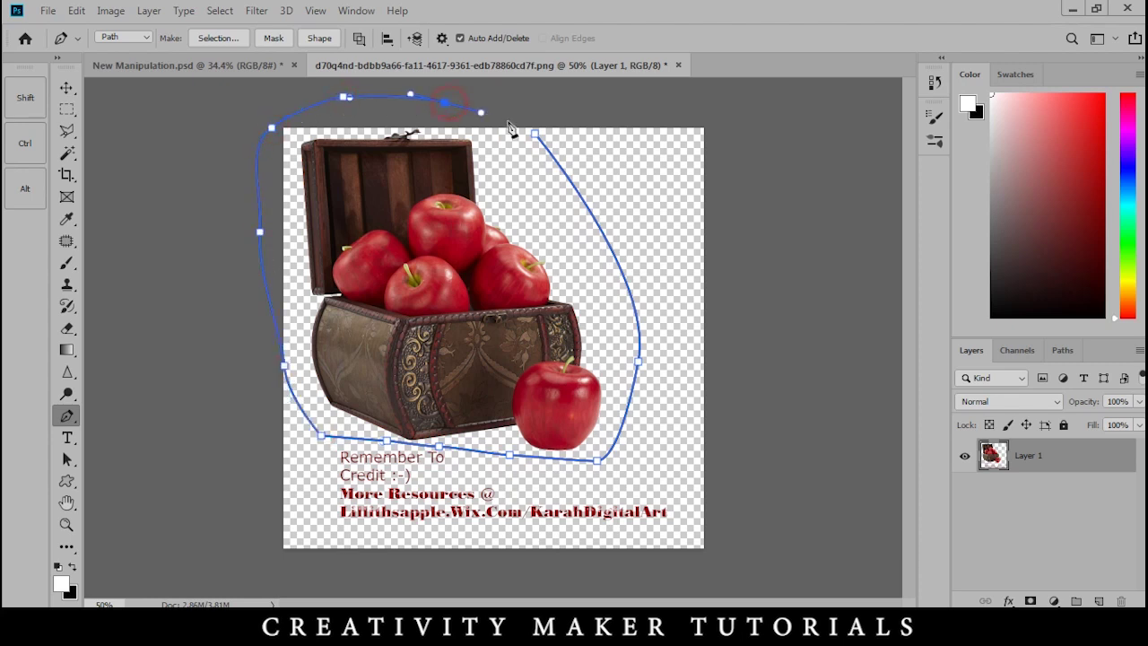
{"action": "left_click", "coordinate": [529, 133]}
{"action": "key", "text": "ctrl+Return"}
{"action": "key", "text": "v"}
- Bring the apple chest cutout into New Manipulation.psd, scale it down and place it on the rock near the woman's hand
{"action": "left_click_drag", "start_coordinate": [484, 309], "coordinate": [458, 314]}
{"action": "left_click_drag", "start_coordinate": [595, 449], "coordinate": [532, 418]}
{"action": "scroll", "coordinate": [491, 341], "scroll_direction": "up", "scroll_amount": 5}
{"action": "key", "text": "Return"}
{"action": "scroll", "coordinate": [531, 418], "scroll_direction": "up", "scroll_amount": 3}
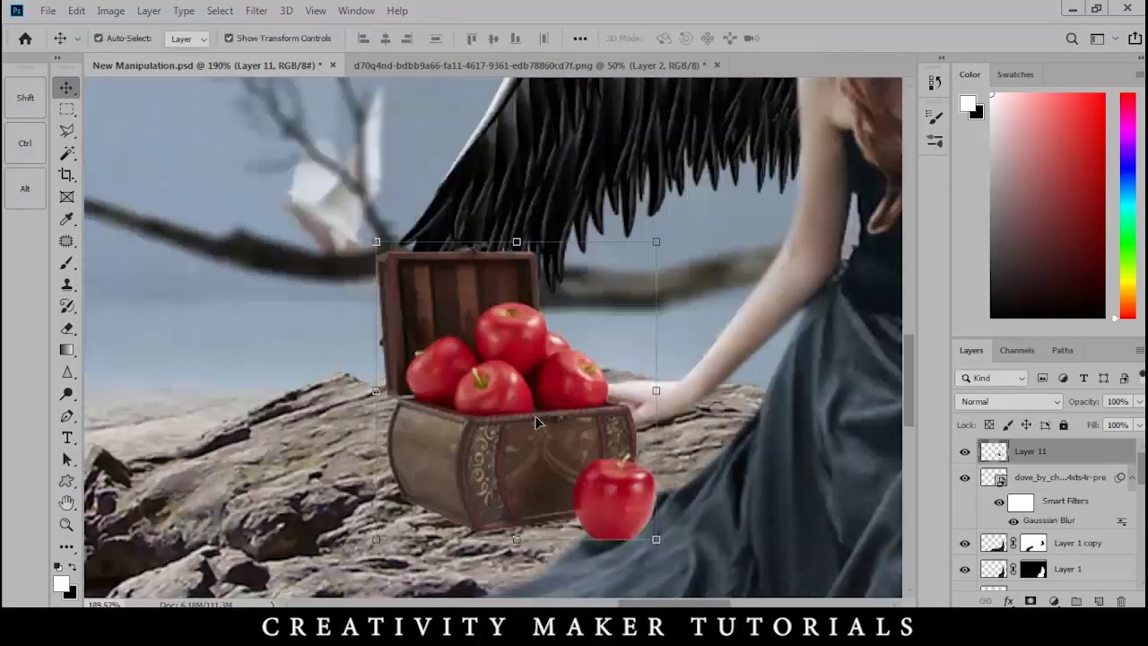
- Shrink the apple chest further and seat it on the rock beside the woman's hand
{"action": "scroll", "coordinate": [489, 449], "scroll_direction": "down", "scroll_amount": 1}
{"action": "left_click_drag", "start_coordinate": [587, 500], "coordinate": [561, 458]}
{"action": "key", "text": "Return"}
{"action": "scroll", "coordinate": [409, 413], "scroll_direction": "down", "scroll_amount": 5}
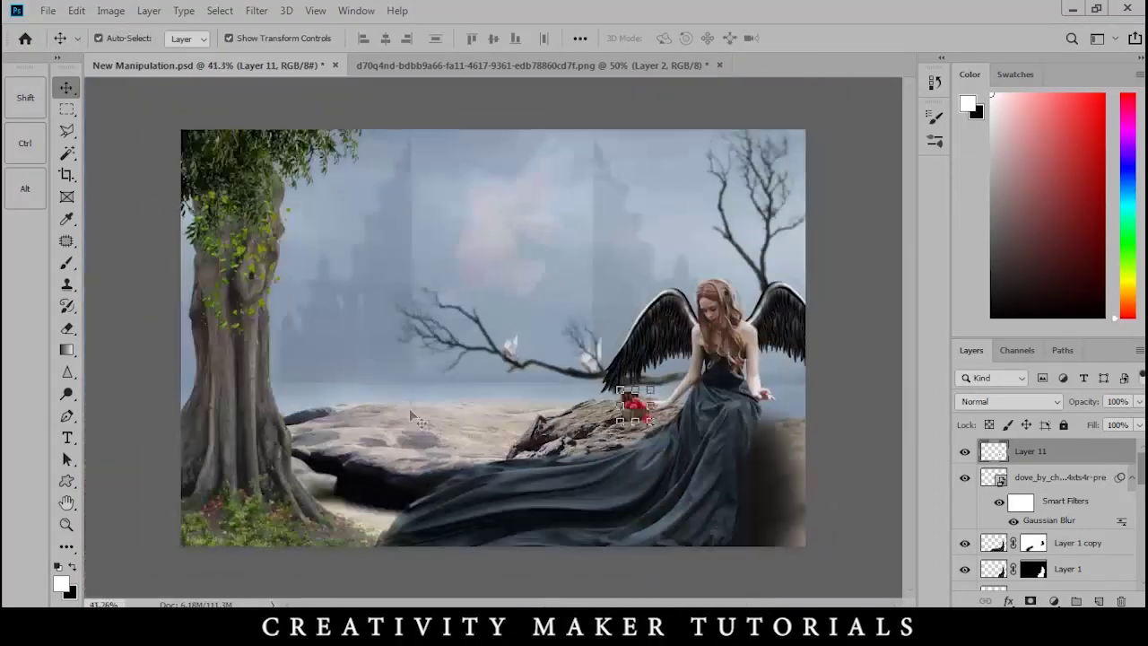
{"action": "left_click_drag", "start_coordinate": [656, 432], "coordinate": [574, 381]}
{"action": "key", "text": "Return"}
- Draw a four-sided Pen selection on the rock below the chest and fill it with black on a new layer
{"action": "scroll", "coordinate": [659, 436], "scroll_direction": "up", "scroll_amount": 5}
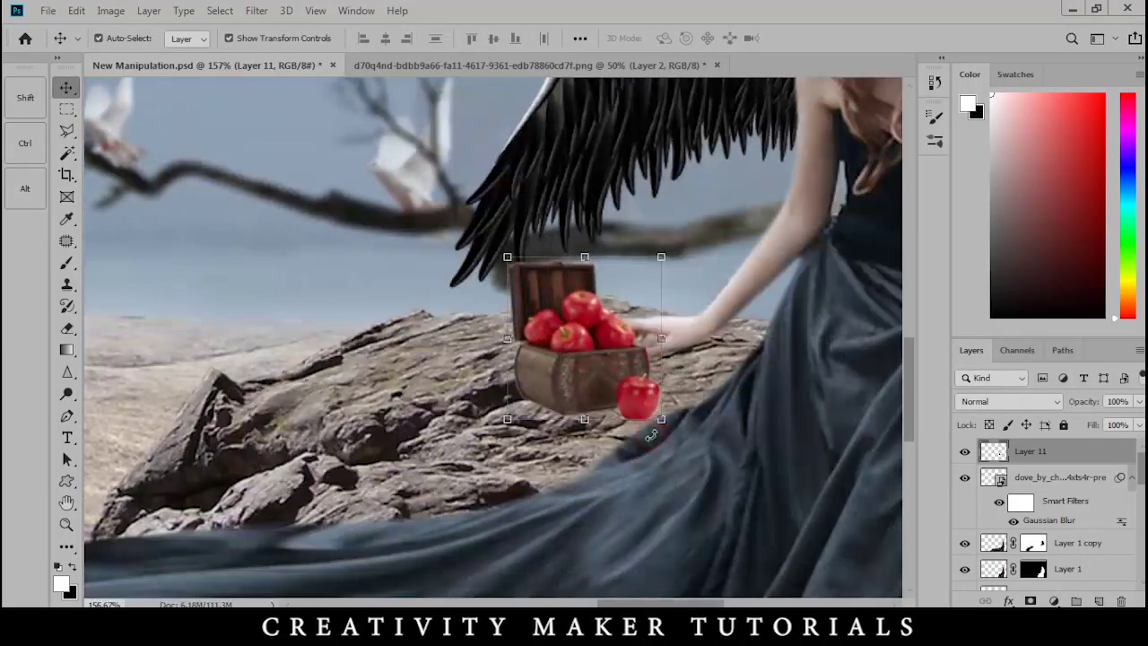
{"action": "key", "text": "p"}
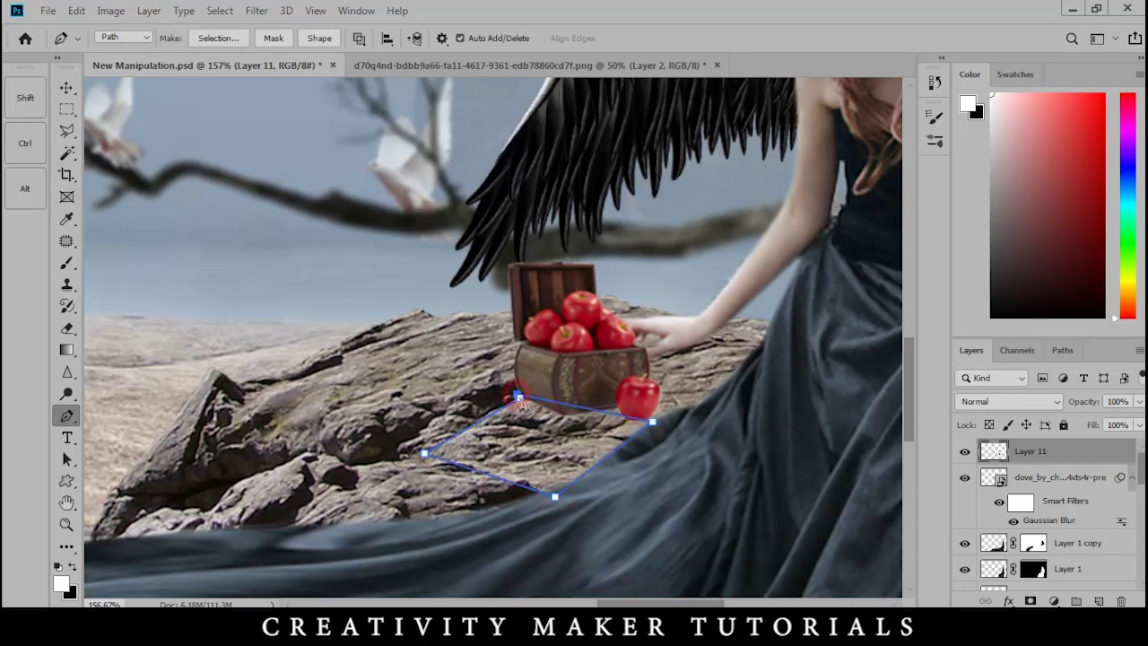
{"action": "key", "text": "ctrl+Return"}
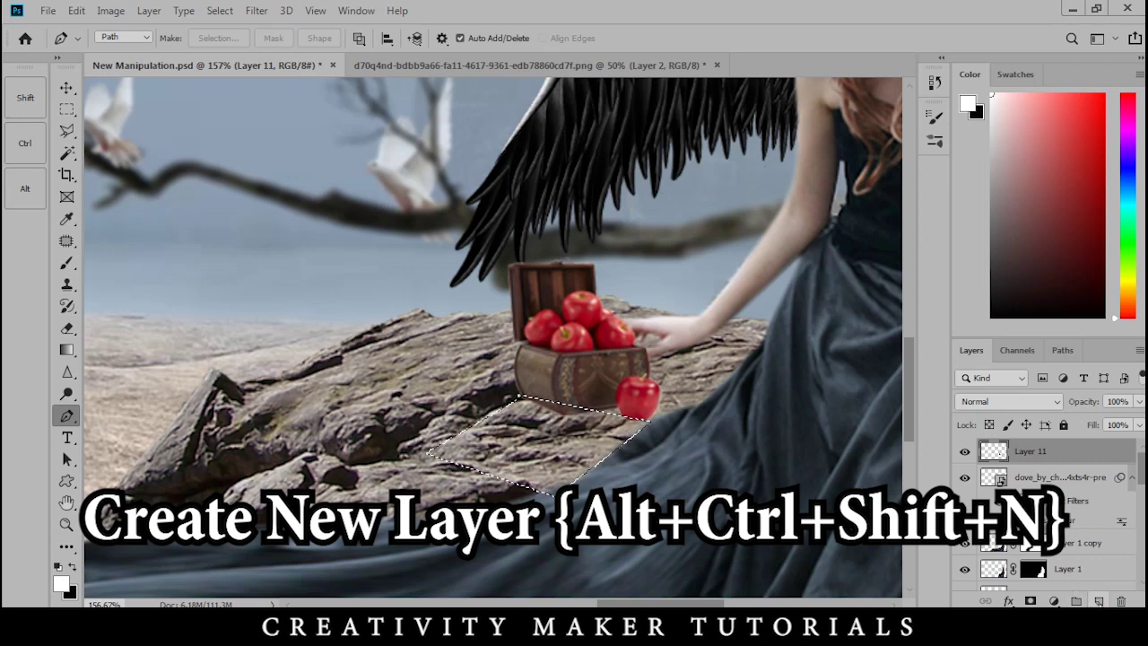
{"action": "key", "text": "ctrl+BackSpace"}
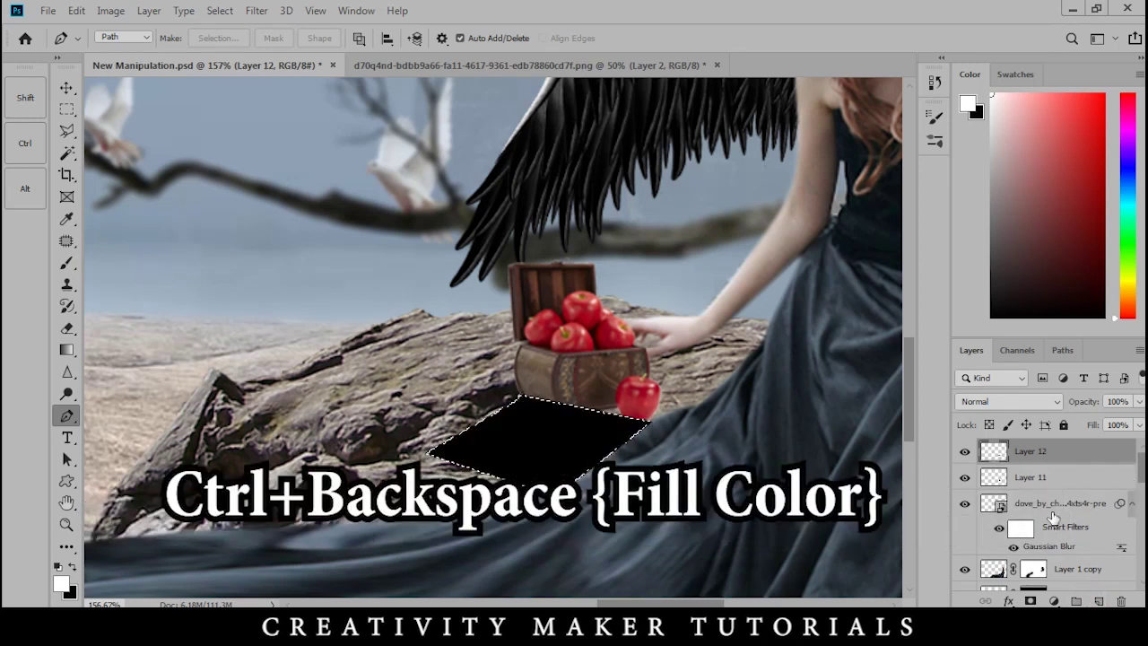
- Narrow the black shape slightly and nudge it up against the base of the chest
{"action": "left_click", "coordinate": [68, 87]}
{"action": "left_click_drag", "start_coordinate": [649, 395], "coordinate": [643, 373]}
{"action": "left_click_drag", "start_coordinate": [425, 393], "coordinate": [448, 397]}
{"action": "key", "text": "Return"}
- Soften the black shape into a shadow with a strong Gaussian Blur and move its layer beneath the chest layer
{"action": "left_click", "coordinate": [256, 11]}
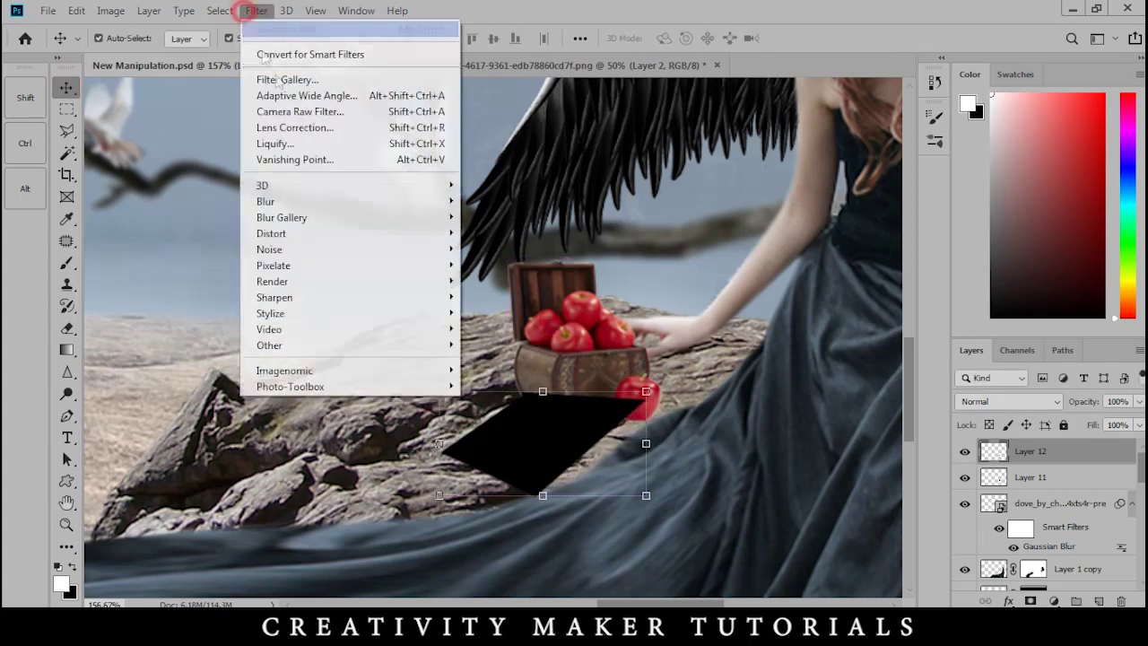
{"action": "mouse_move", "coordinate": [350, 201]}
{"action": "left_click", "coordinate": [502, 266]}
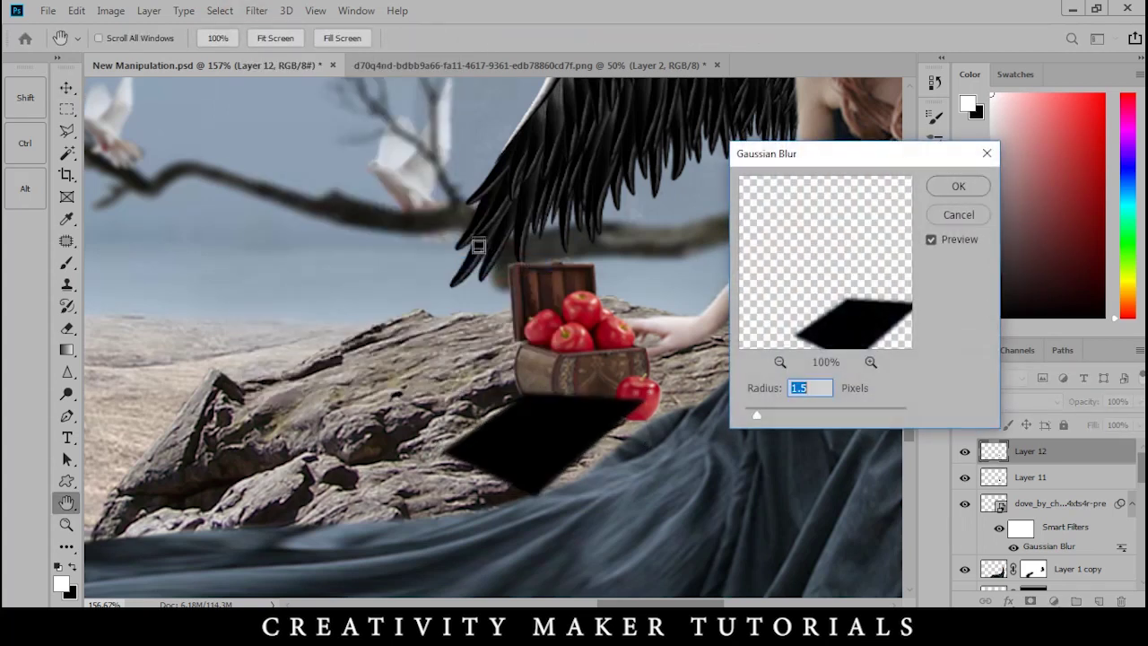
{"action": "left_click", "coordinate": [808, 410]}
{"action": "left_click_drag", "start_coordinate": [813, 416], "coordinate": [814, 422]}
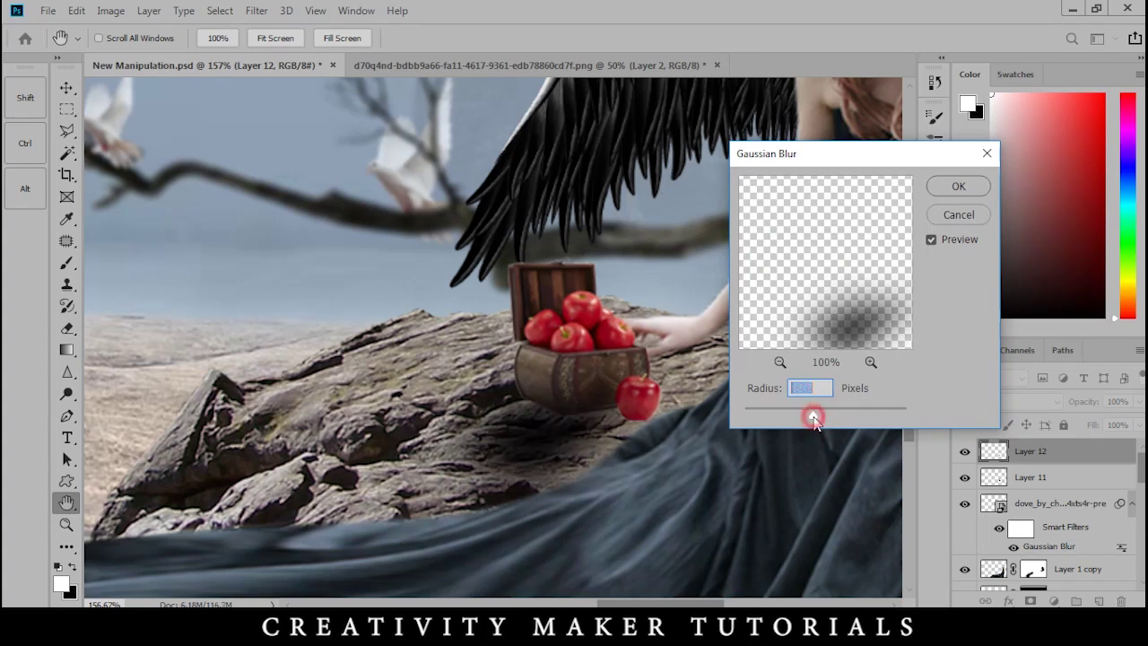
{"action": "left_click", "coordinate": [959, 188]}
{"action": "key", "text": "ctrl+bracketleft"}
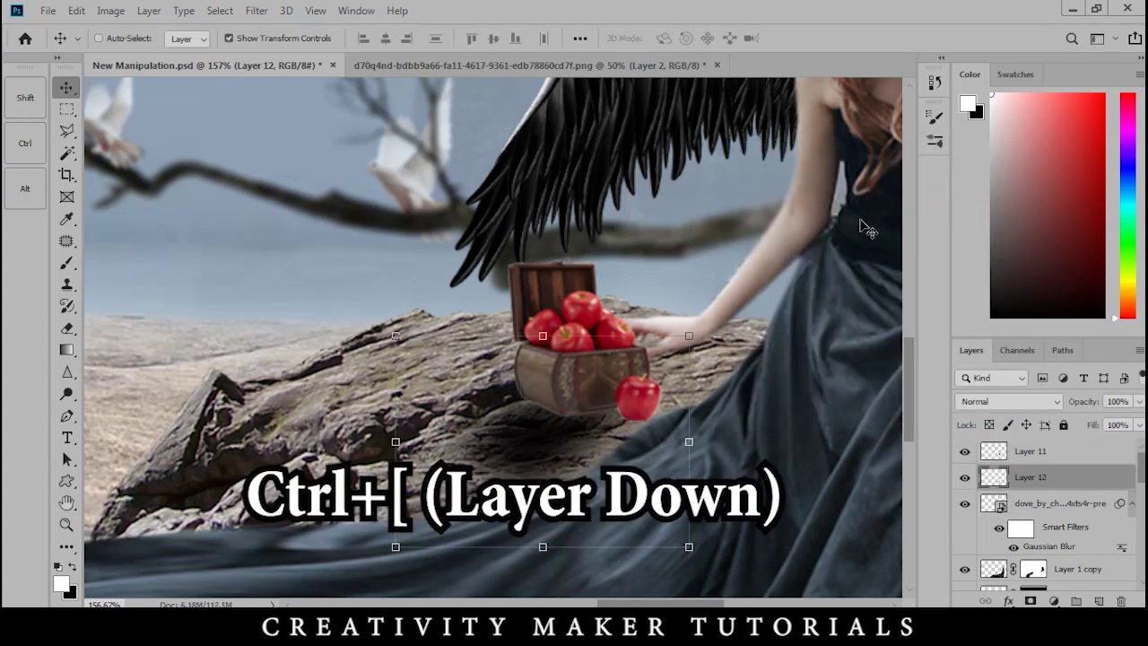
- Reposition the blurred shadow under the chest and loose apple and scale it to 112.77%
{"action": "left_click", "coordinate": [564, 446]}
{"action": "left_click_drag", "start_coordinate": [564, 446], "coordinate": [661, 463]}
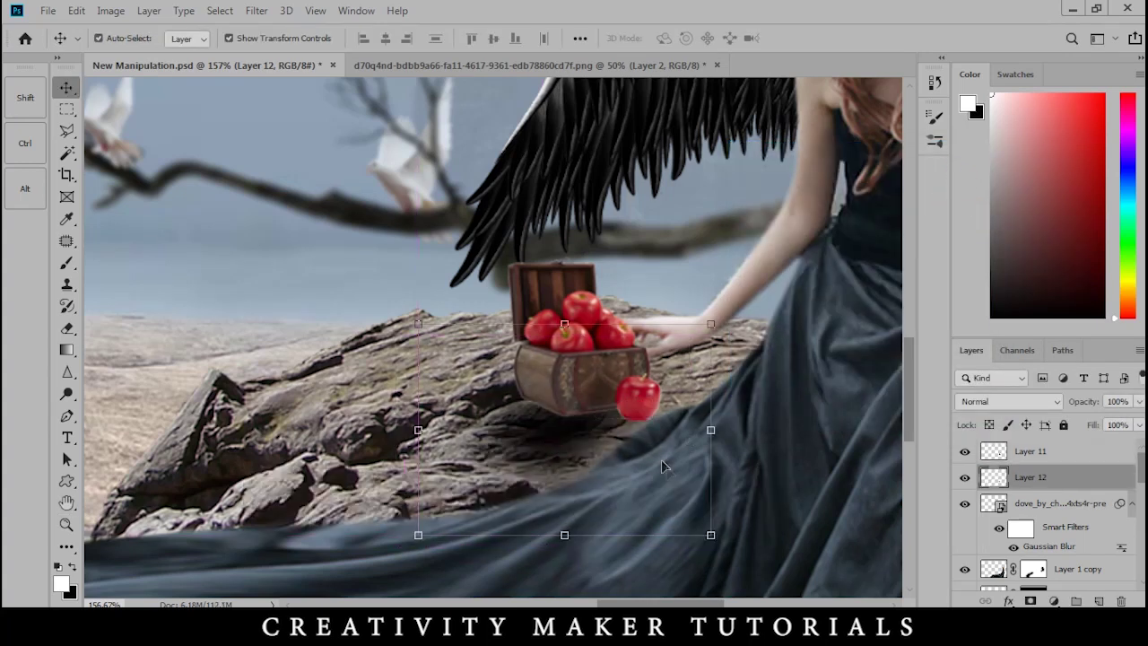
{"action": "left_click_drag", "start_coordinate": [717, 538], "coordinate": [738, 549]}
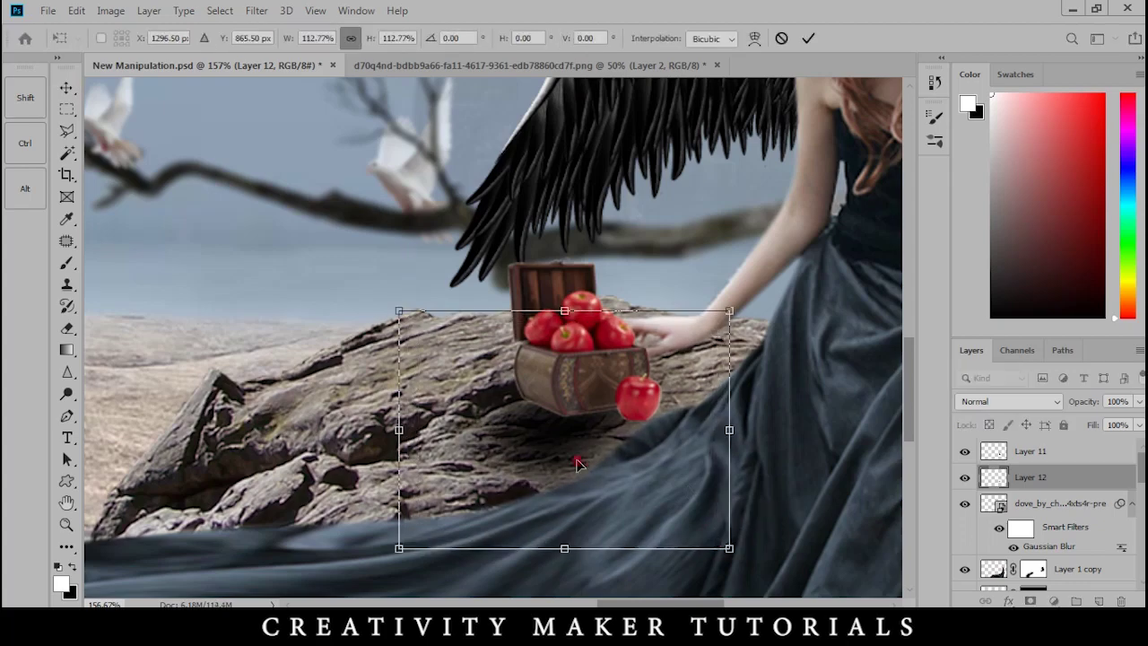
{"action": "key", "text": "Return"}
{"action": "key", "text": "ctrl+0"}
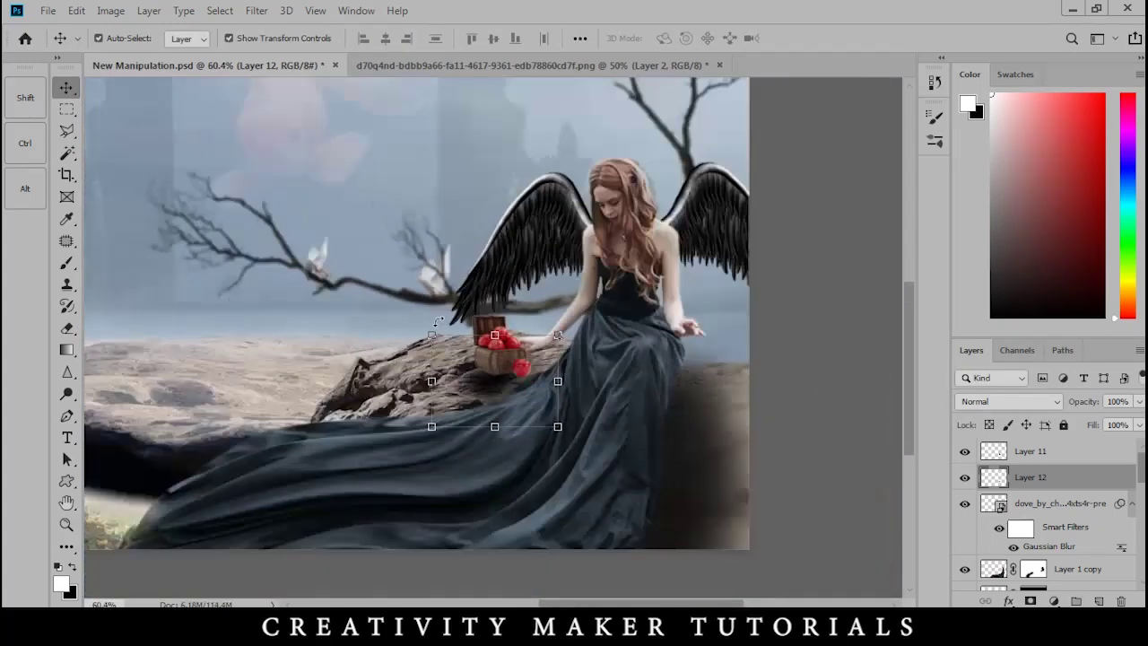
- Duplicate the shadow layer and move the copy above the chest layer
{"action": "scroll", "coordinate": [502, 358], "scroll_direction": "up", "scroll_amount": 5}
{"action": "key", "text": "ctrl+j"}
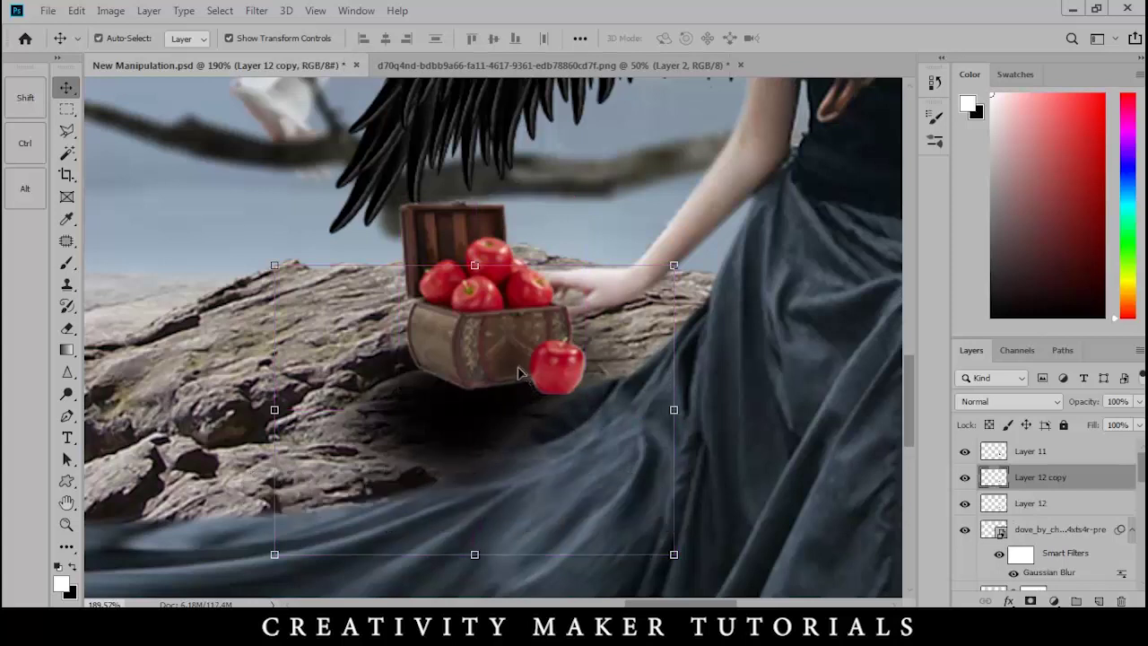
{"action": "key", "text": "ctrl+bracketright"}
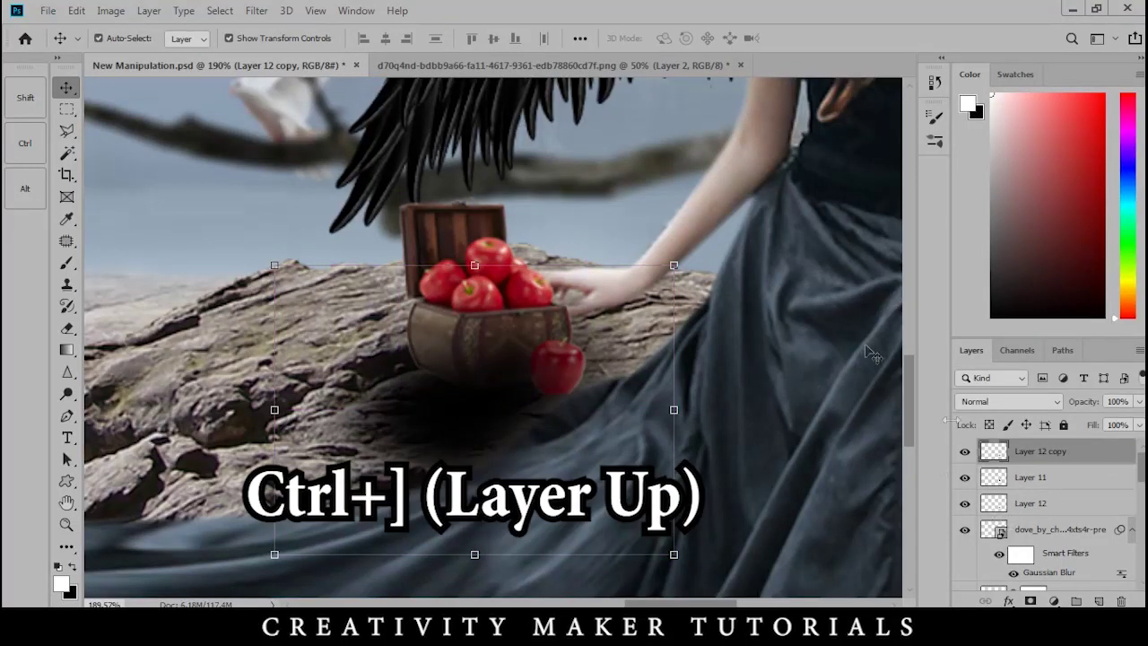
- Mask the shadow copy and paint with a 45 px black brush to clear the excess shadow from the chest, apples and surroundings
{"action": "left_click", "coordinate": [1031, 601]}
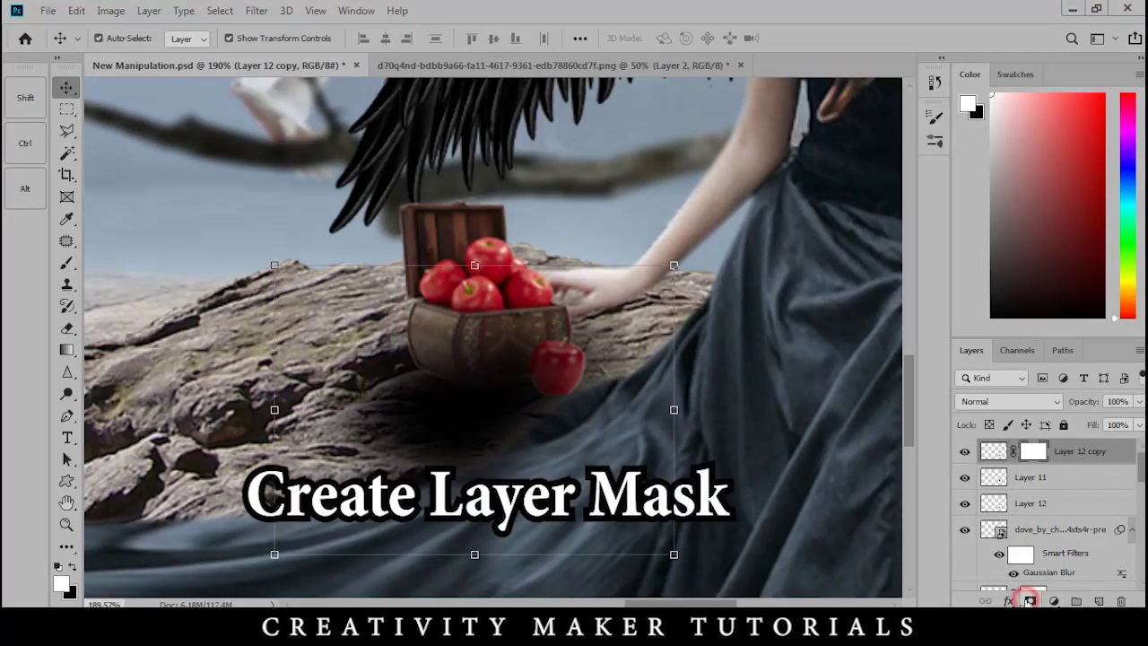
{"action": "key", "text": "b"}
{"action": "key", "text": "bracketright"}
{"action": "key", "text": "bracketright"}
{"action": "key", "text": "bracketright"}
{"action": "key", "text": "bracketright"}
{"action": "mouse_move", "coordinate": [385, 424]}
{"action": "left_mouse_down"}
{"action": "mouse_move", "coordinate": [456, 444]}
{"action": "mouse_move", "coordinate": [427, 435]}
{"action": "mouse_move", "coordinate": [514, 443]}
{"action": "mouse_move", "coordinate": [526, 360]}
{"action": "mouse_move", "coordinate": [561, 372]}
{"action": "mouse_move", "coordinate": [514, 345]}
{"action": "mouse_move", "coordinate": [434, 329]}
{"action": "mouse_move", "coordinate": [582, 344]}
{"action": "mouse_move", "coordinate": [603, 383]}
{"action": "mouse_move", "coordinate": [604, 317]}
{"action": "mouse_move", "coordinate": [618, 350]}
{"action": "mouse_move", "coordinate": [564, 288]}
{"action": "mouse_move", "coordinate": [485, 286]}
{"action": "mouse_move", "coordinate": [448, 229]}
{"action": "left_mouse_up"}
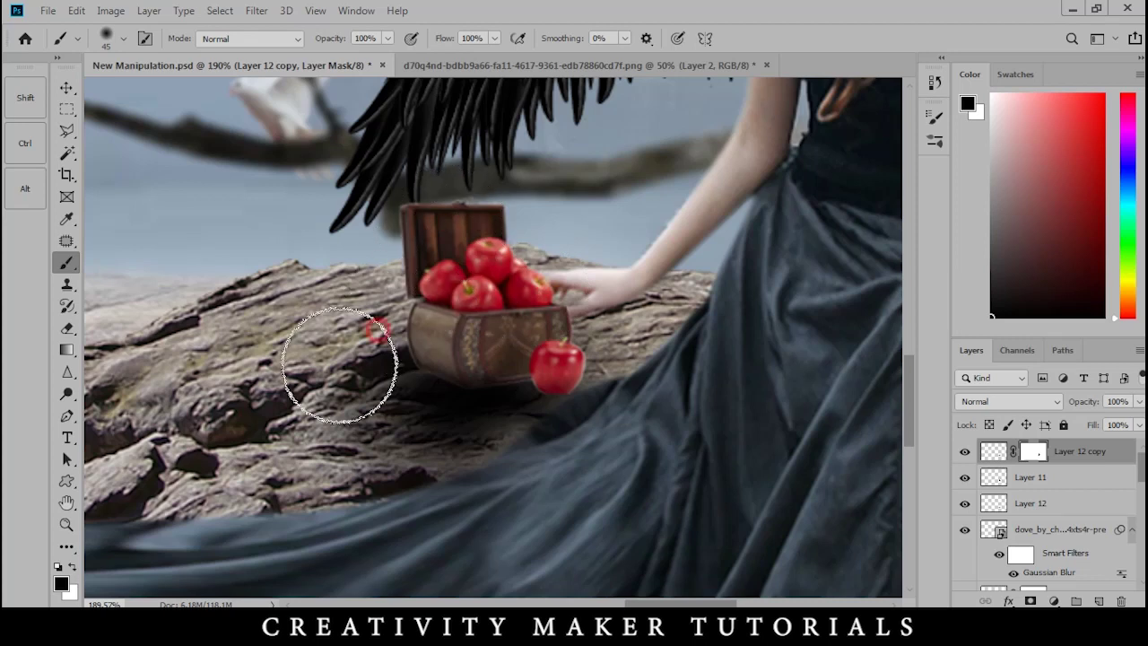
{"action": "mouse_move", "coordinate": [535, 473]}
{"action": "left_mouse_down"}
{"action": "mouse_move", "coordinate": [538, 487]}
{"action": "mouse_move", "coordinate": [546, 475]}
{"action": "left_mouse_up"}
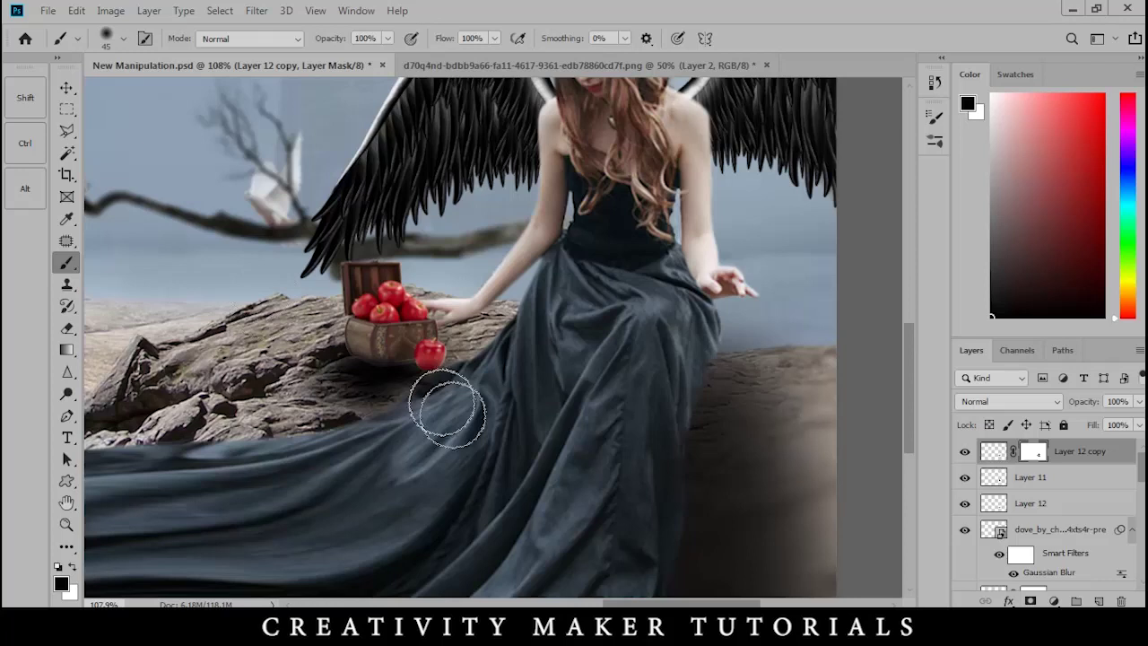
{"action": "left_click", "coordinate": [66, 87]}
{"action": "scroll", "coordinate": [345, 303], "scroll_direction": "down", "scroll_amount": 2}
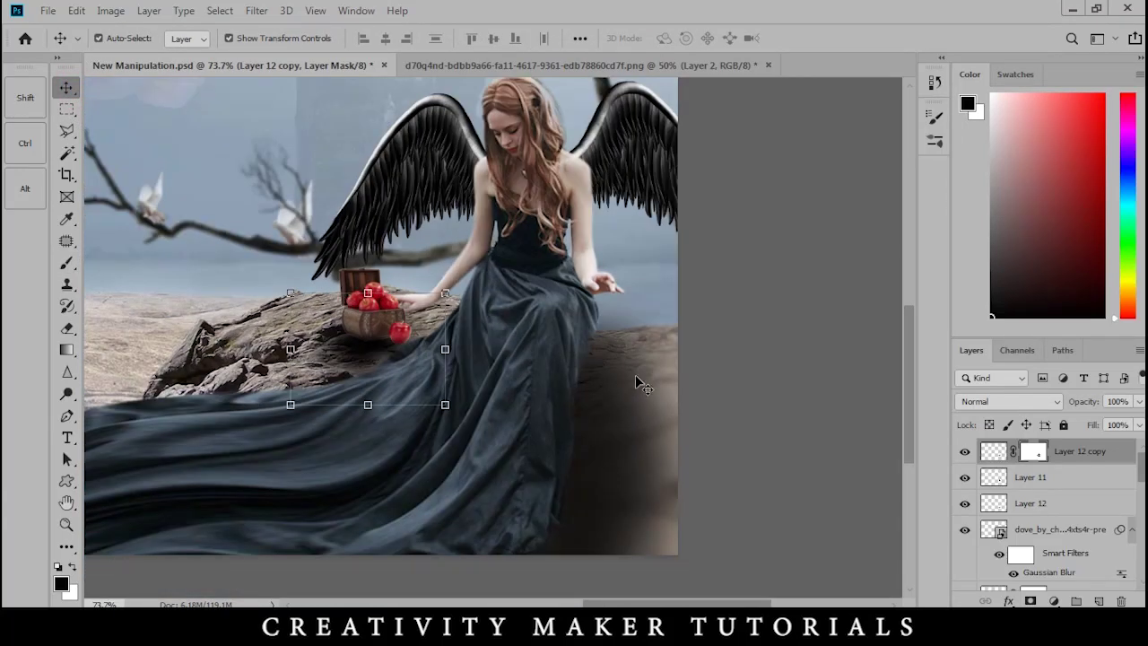
{"action": "scroll", "coordinate": [636, 378], "scroll_direction": "down", "scroll_amount": 3}
{"action": "left_click", "coordinate": [797, 290]}
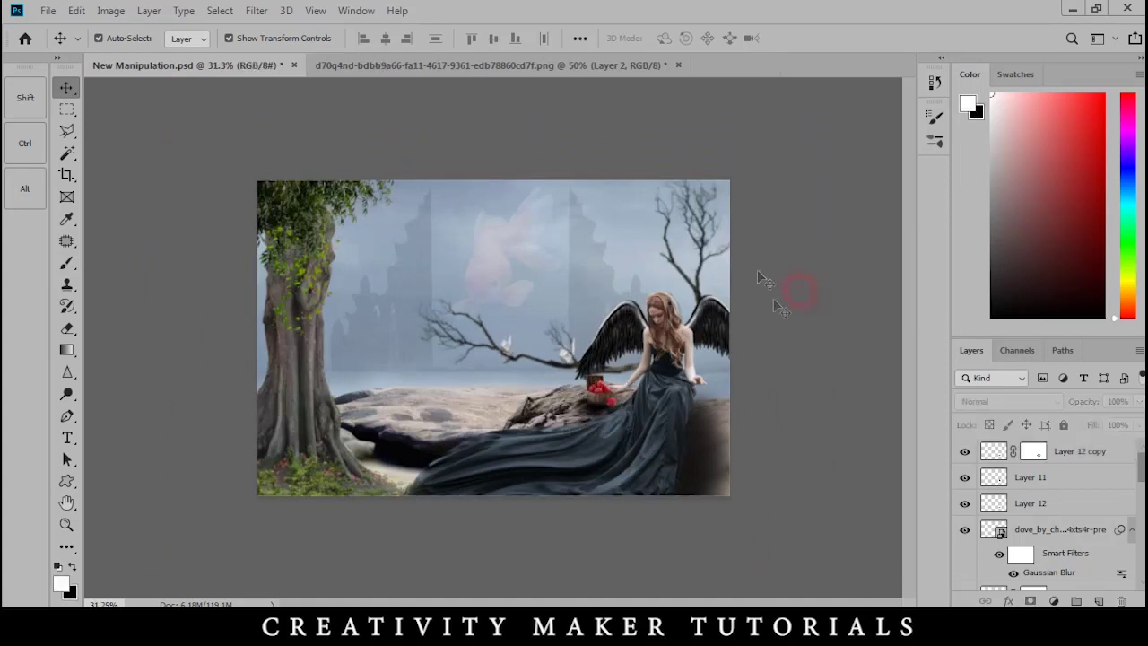
- Stamp all visible layers into a new layer above Layer 12 copy and set its Camera Raw temperature to +15
{"action": "left_click", "coordinate": [1085, 455]}
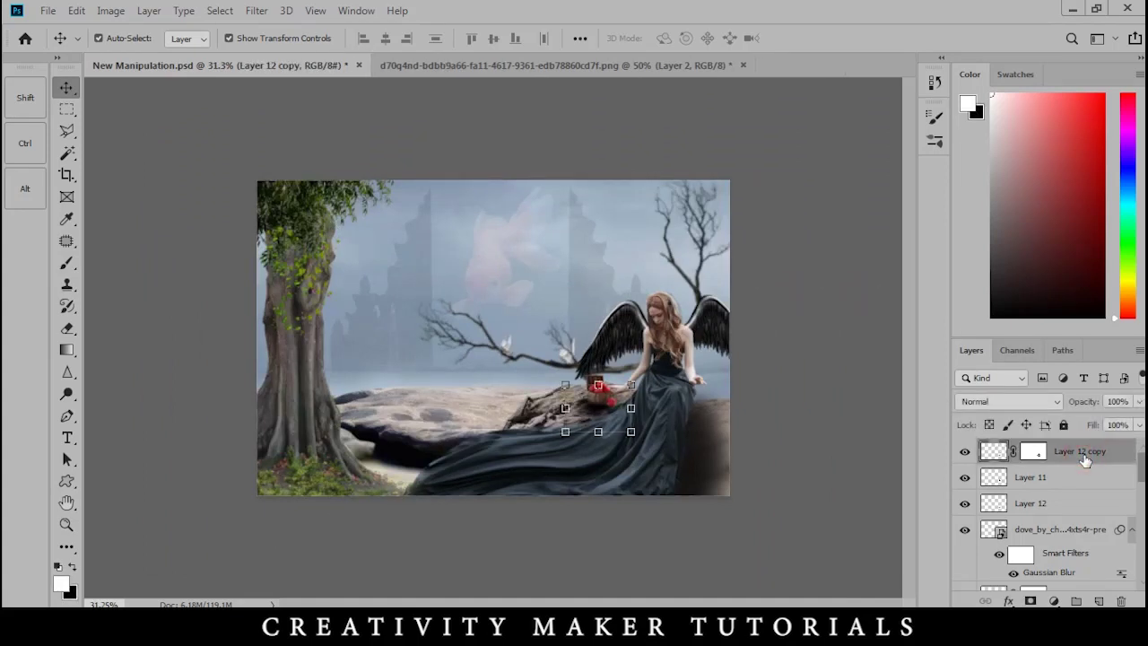
{"action": "key", "text": "ctrl+shift+alt+e"}
{"action": "key", "text": "ctrl+shift+a"}
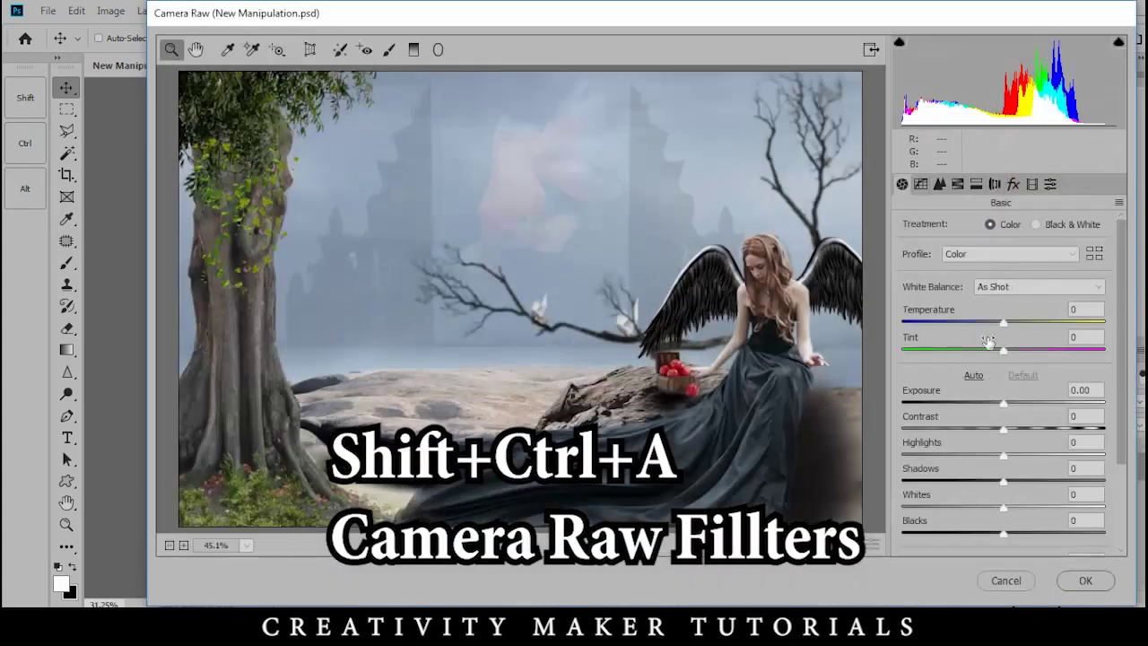
{"action": "left_click_drag", "start_coordinate": [1003, 324], "coordinate": [1023, 328]}
{"action": "left_click_drag", "start_coordinate": [1022, 323], "coordinate": [1018, 323]}
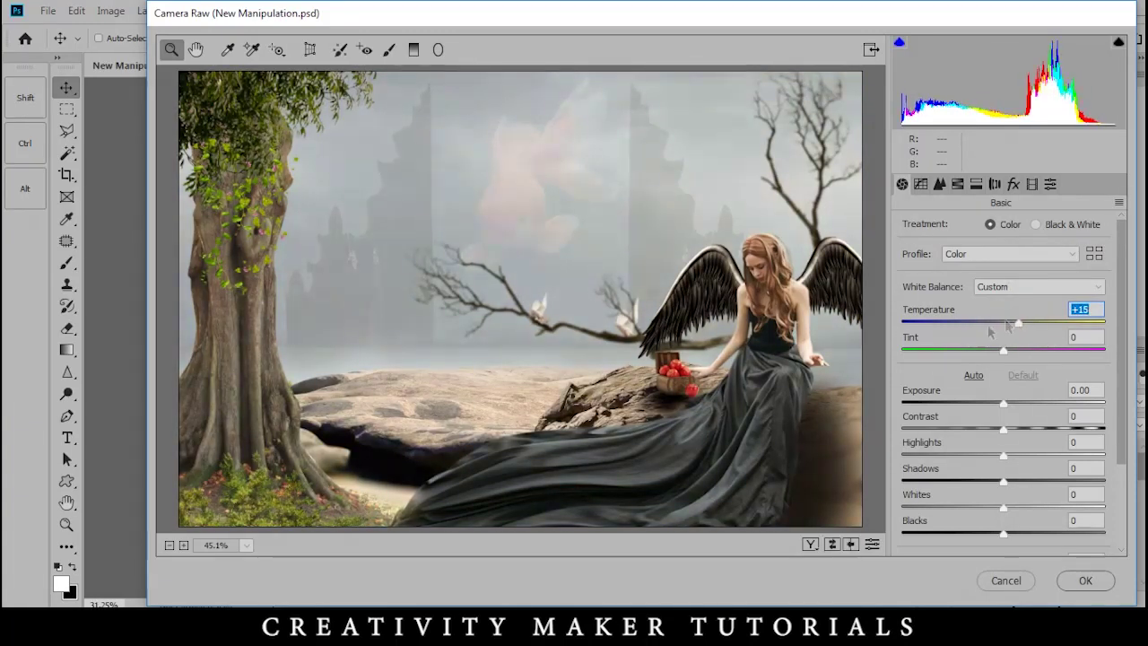
- Set Camera Raw Highlights +21, Shadows +7, Whites -16, Clarity +43, Vibrance +30 and Saturation +13
{"action": "left_click", "coordinate": [1003, 403]}
{"action": "left_click_drag", "start_coordinate": [1011, 455], "coordinate": [987, 508]}
{"action": "scroll", "coordinate": [1001, 523], "scroll_direction": "down", "scroll_amount": 3}
{"action": "left_click_drag", "start_coordinate": [1030, 462], "coordinate": [1047, 460]}
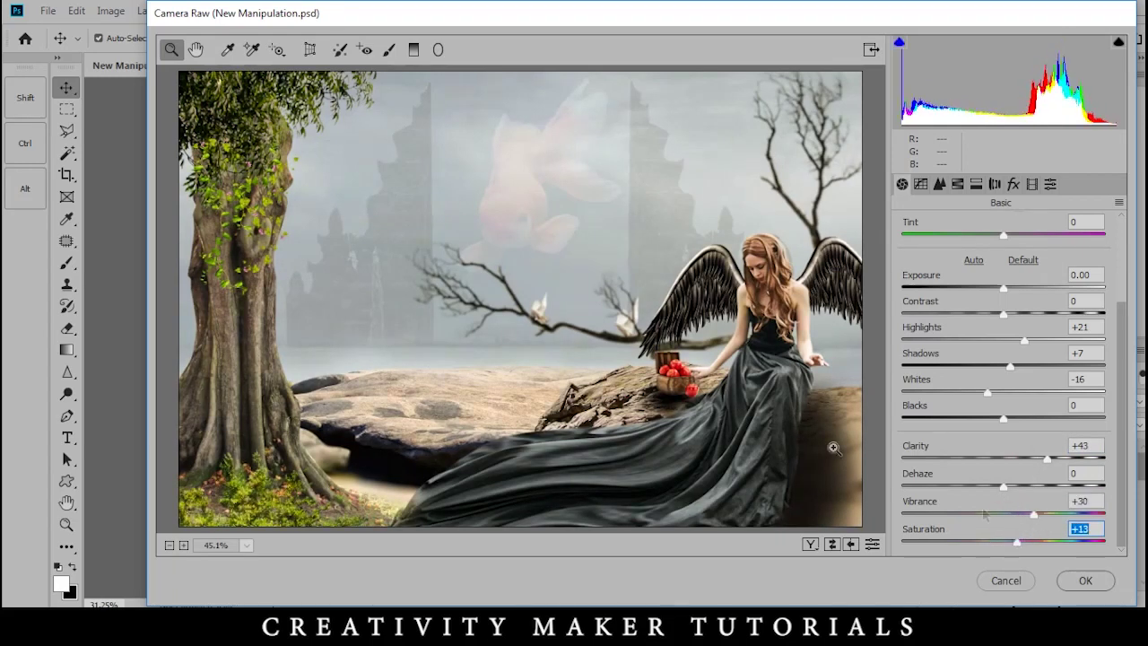
- Add a radial filter enclosing nearly the whole image, set its temperature to -48 and lower its exposure to darken the edges
{"action": "left_click", "coordinate": [438, 50]}
{"action": "scroll", "coordinate": [386, 171], "scroll_direction": "down", "scroll_amount": 2}
{"action": "mouse_move", "coordinate": [366, 169]}
{"action": "left_mouse_down"}
{"action": "mouse_move", "coordinate": [604, 279]}
{"action": "mouse_move", "coordinate": [668, 361]}
{"action": "left_mouse_up"}
{"action": "left_click_drag", "start_coordinate": [464, 254], "coordinate": [581, 341]}
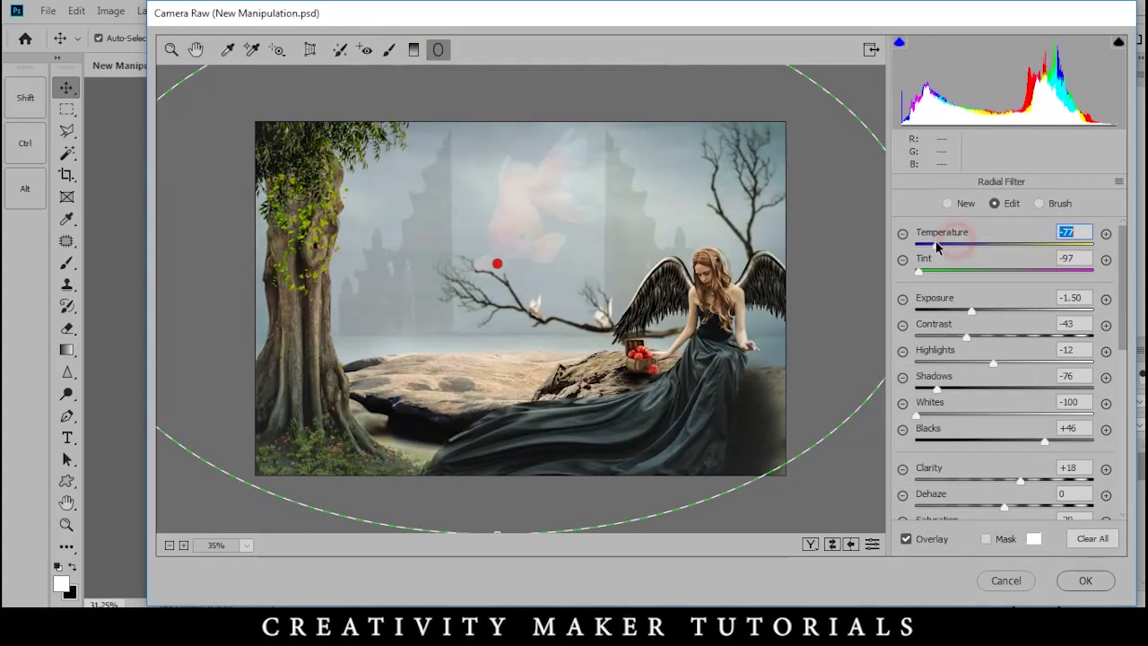
{"action": "left_click_drag", "start_coordinate": [972, 310], "coordinate": [965, 311]}
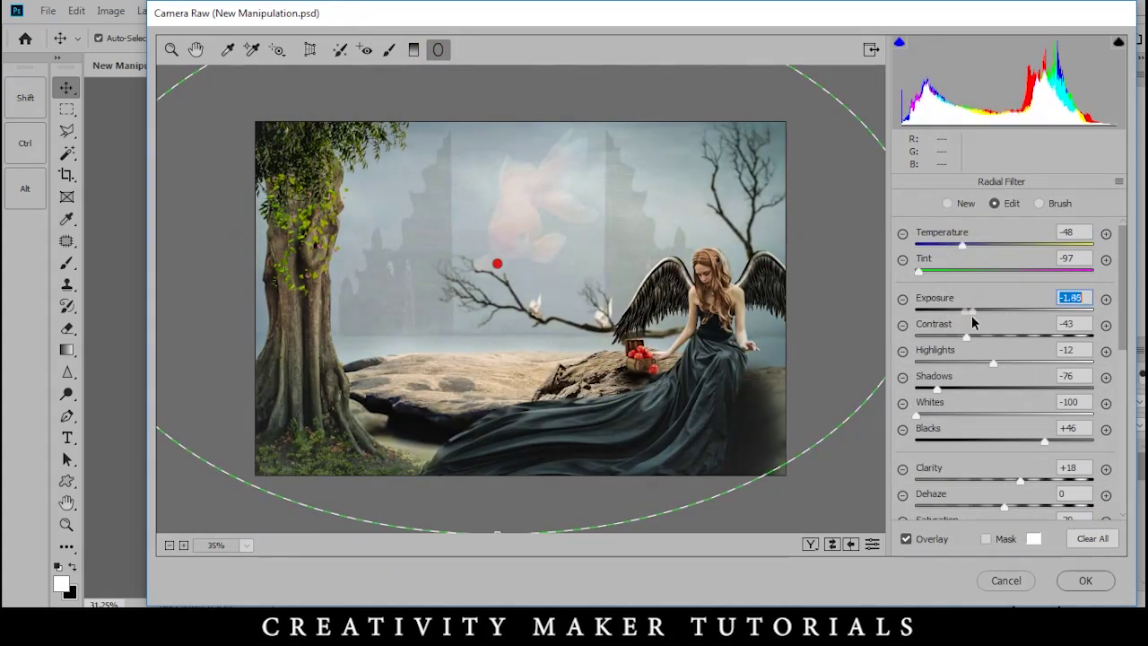
{"action": "left_click", "coordinate": [169, 51]}
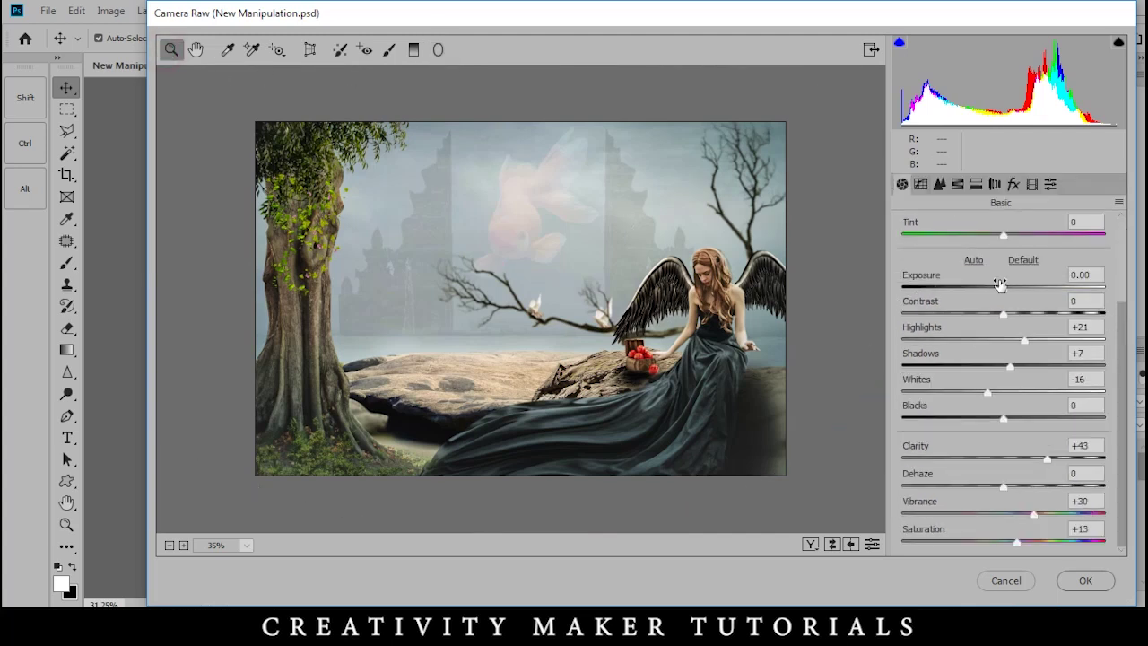
- Shift the Oranges hue to -26 in the HSL adjustments and apply the Camera Raw filter to Layer 13
{"action": "scroll", "coordinate": [997, 269], "scroll_direction": "up", "scroll_amount": 3}
{"action": "left_click", "coordinate": [958, 184]}
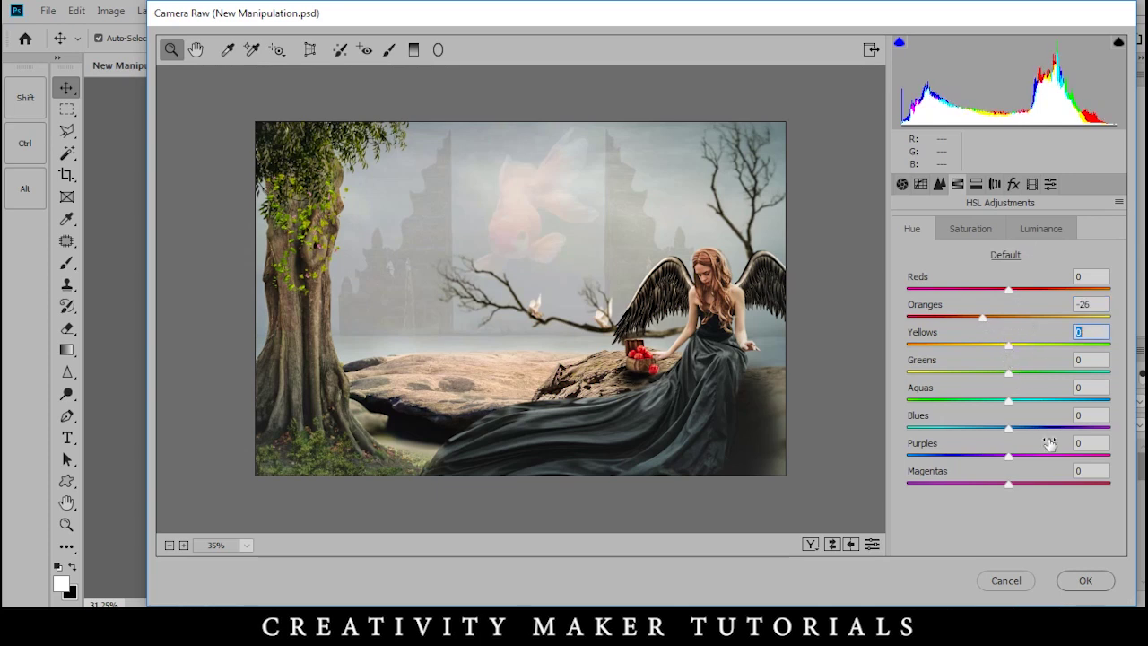
{"action": "left_click", "coordinate": [1087, 582]}
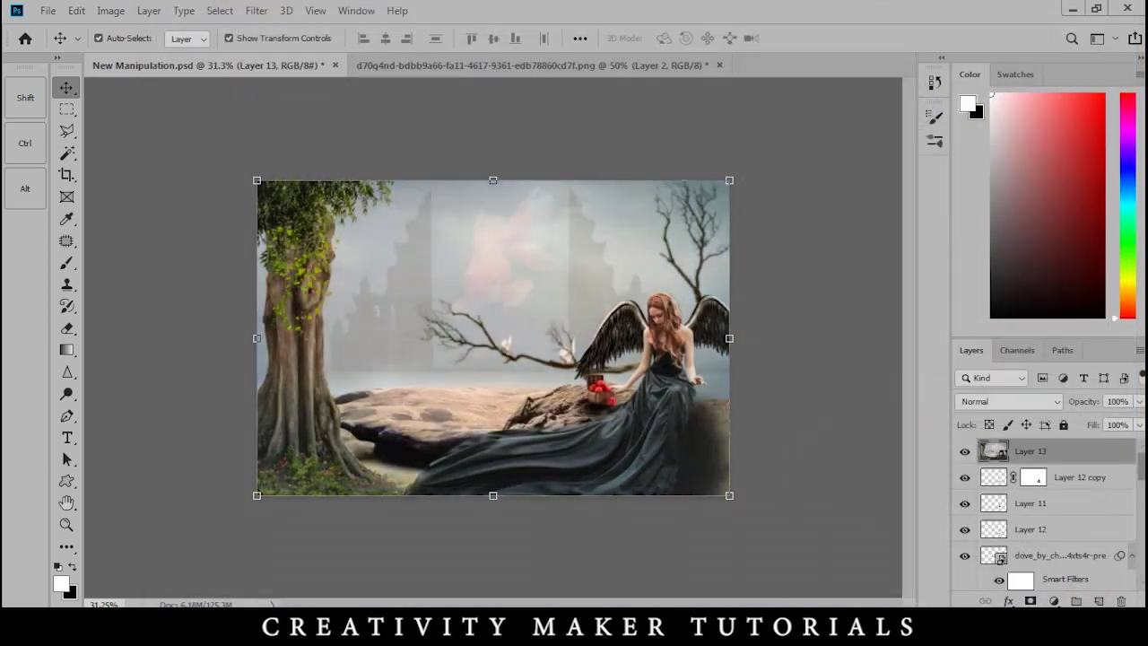
- Create a new layer above Layer 13 and paint a soft orange glow in the image centre with a 700 px brush
{"action": "key", "text": "ctrl+shift+alt+n"}
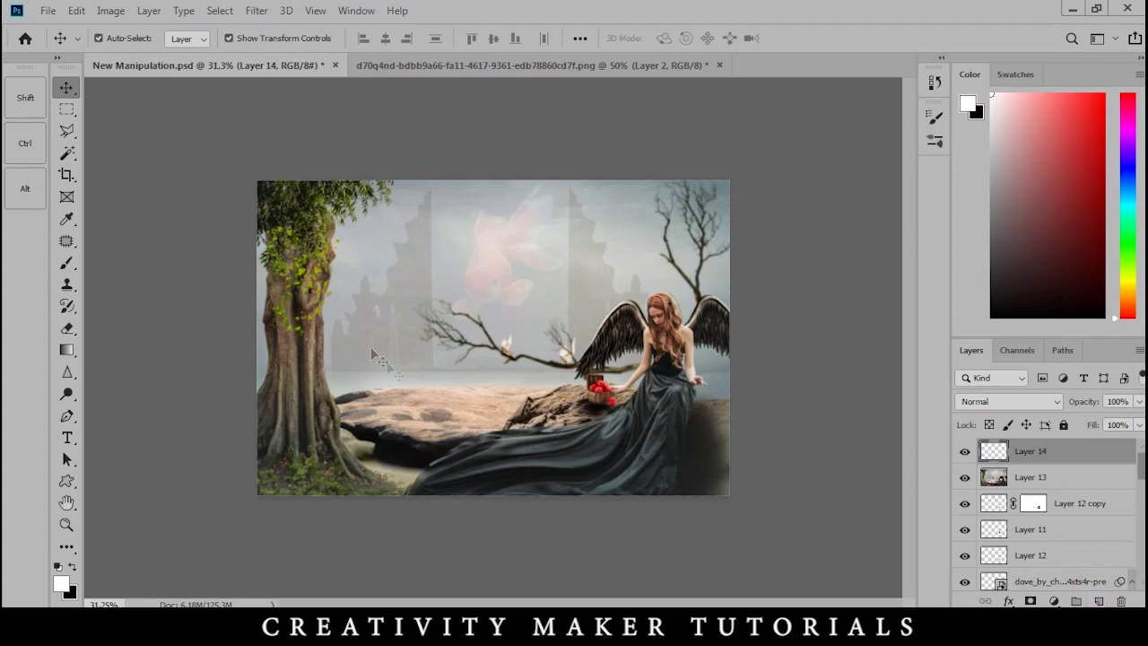
{"action": "key", "text": "b"}
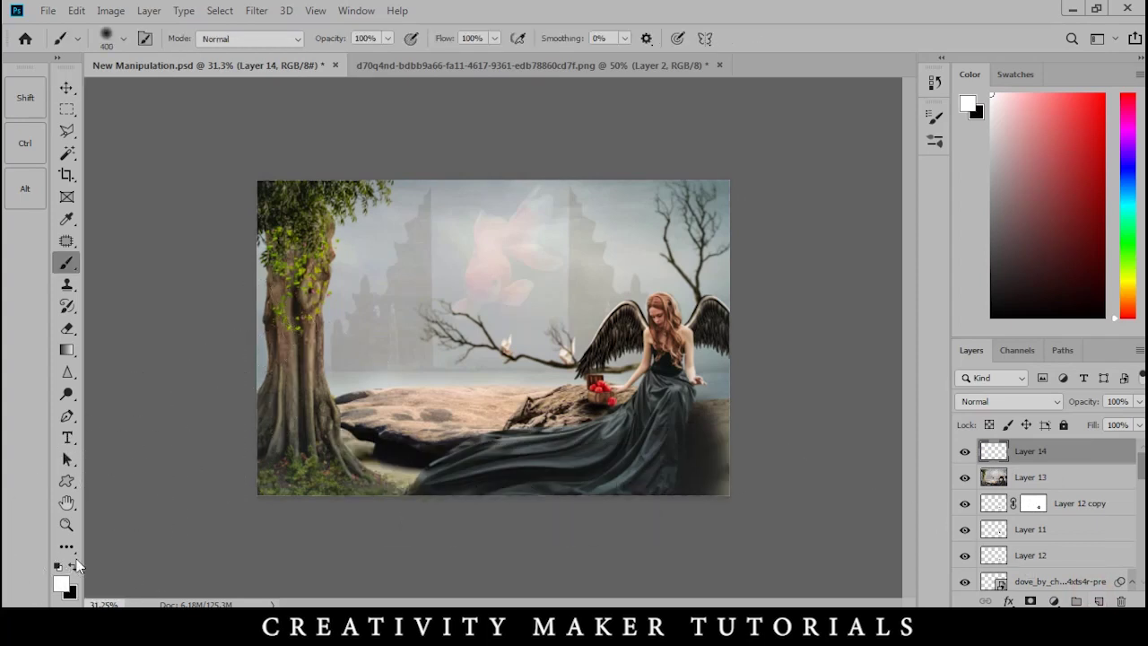
{"action": "left_click", "coordinate": [61, 584]}
{"action": "left_click_drag", "start_coordinate": [427, 368], "coordinate": [427, 351]}
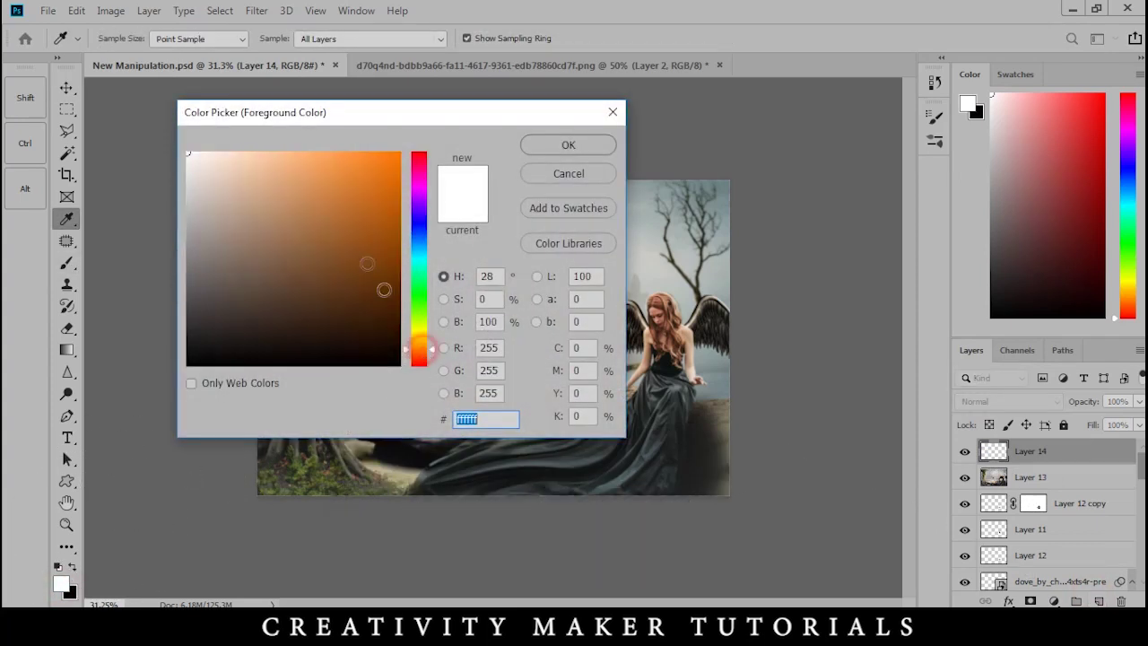
{"action": "left_click", "coordinate": [322, 196]}
{"action": "left_click", "coordinate": [568, 145]}
{"action": "left_click", "coordinate": [481, 334]}
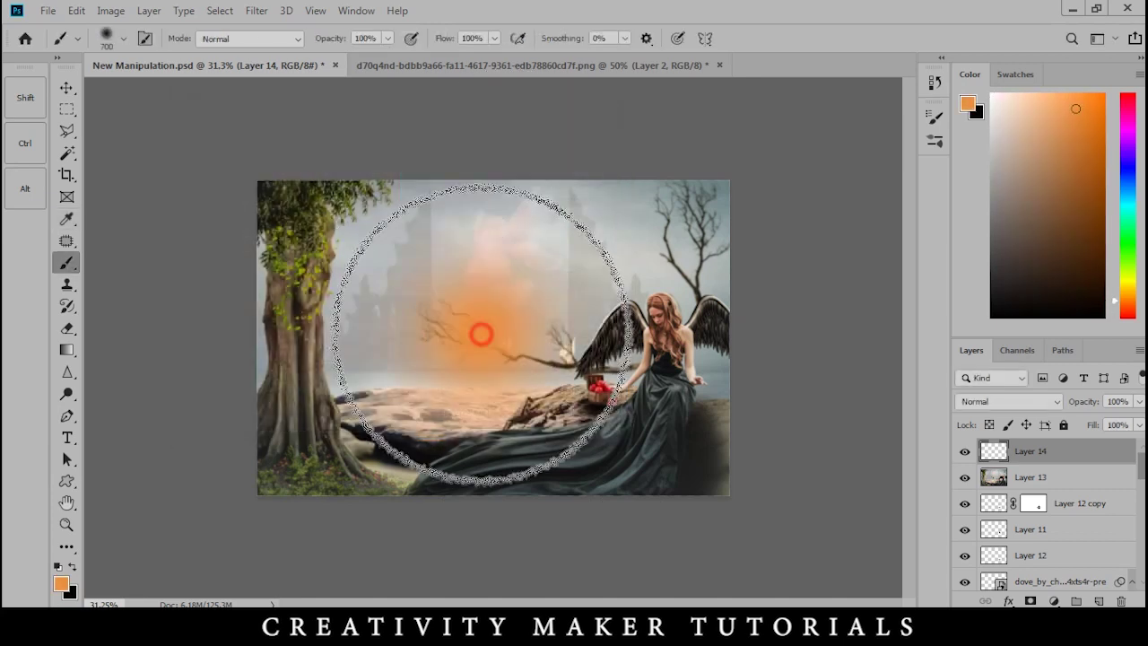
- Add another layer and paint a soft white spot in the middle of the orange glow with a 175 px brush
{"action": "key", "text": "d"}
{"action": "key", "text": "x"}
{"action": "key", "text": "bracketleft"}
{"action": "key", "text": "bracketleft"}
{"action": "key", "text": "bracketleft"}
{"action": "key", "text": "bracketleft"}
{"action": "key", "text": "bracketleft"}
{"action": "key", "text": "bracketleft"}
{"action": "key", "text": "bracketleft"}
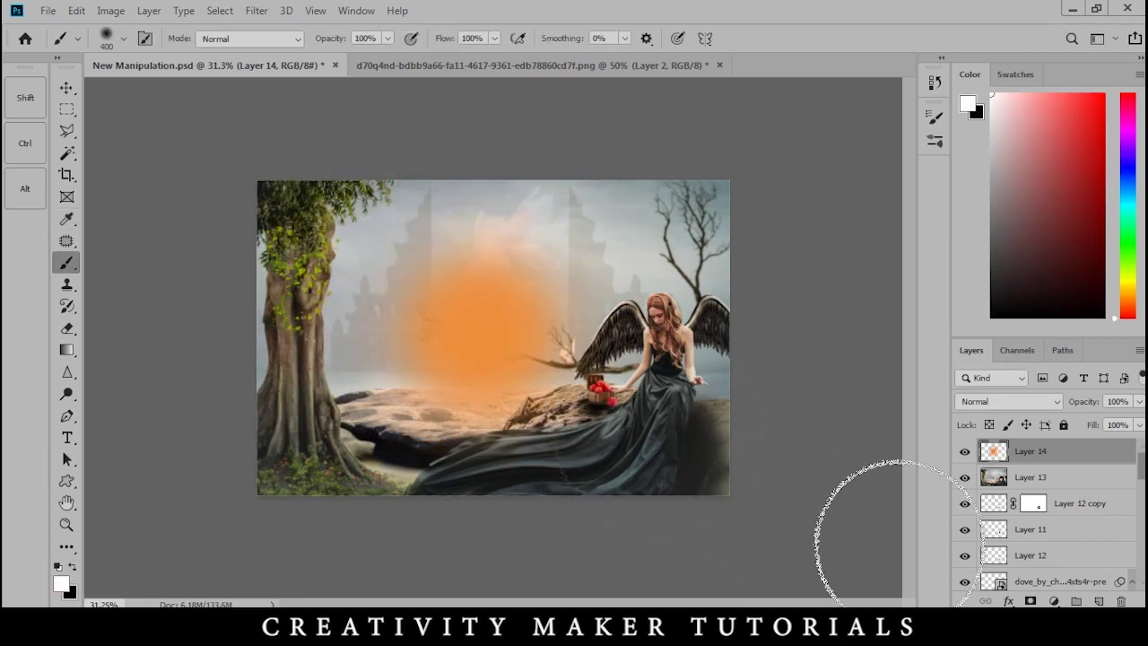
{"action": "left_click", "coordinate": [1099, 601]}
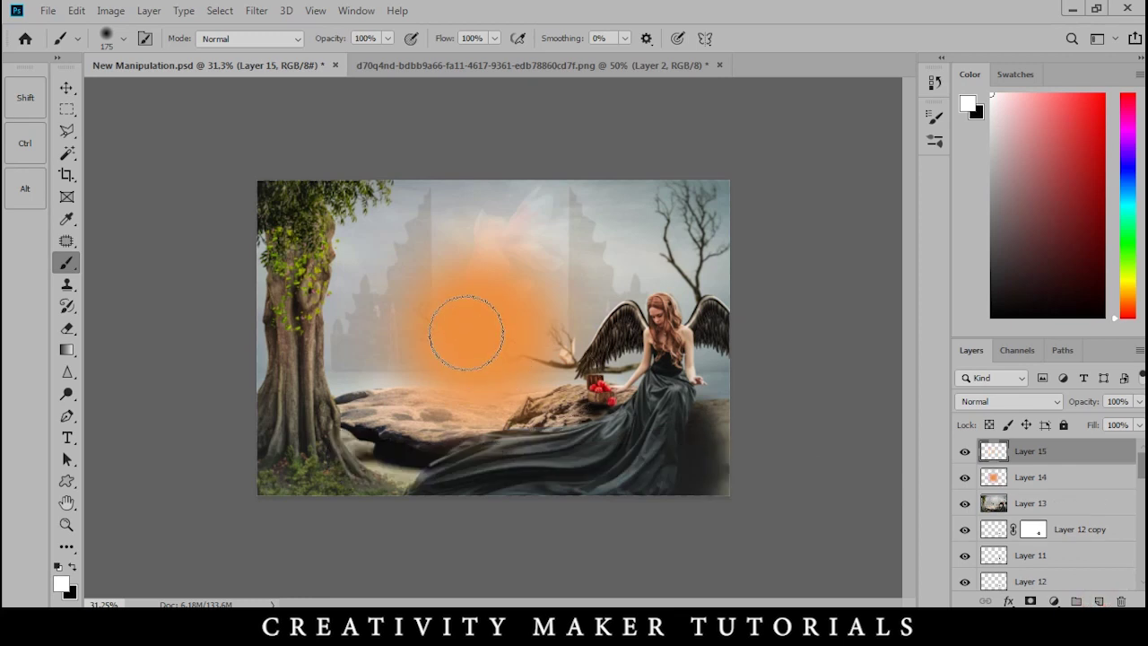
{"action": "left_click", "coordinate": [475, 331]}
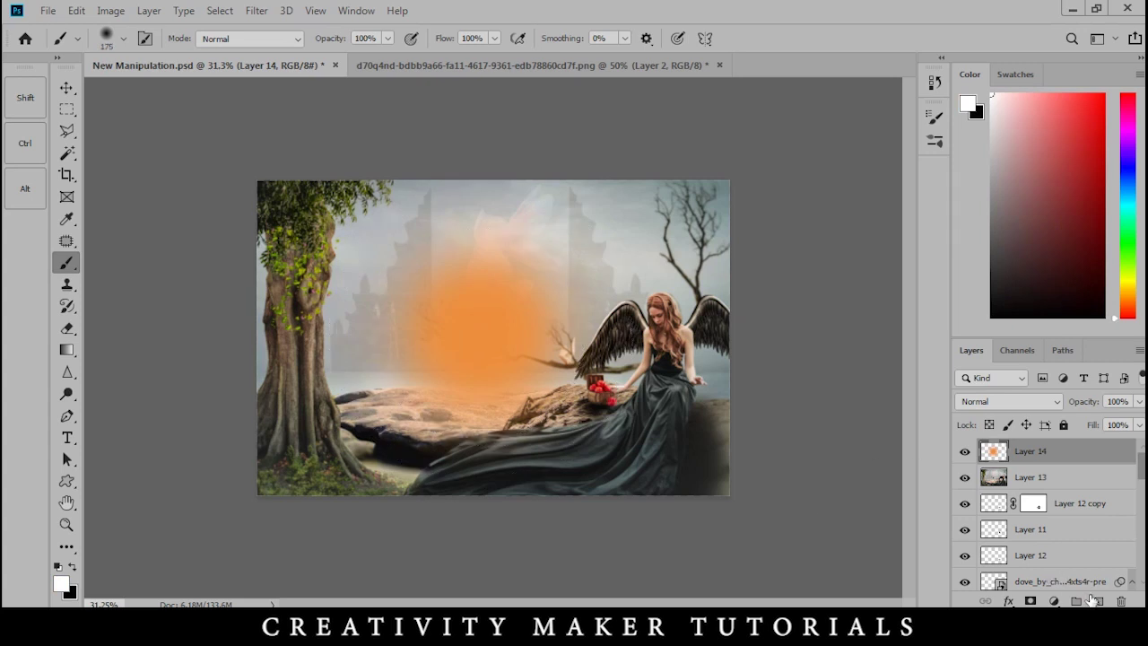
{"action": "left_click", "coordinate": [1098, 600]}
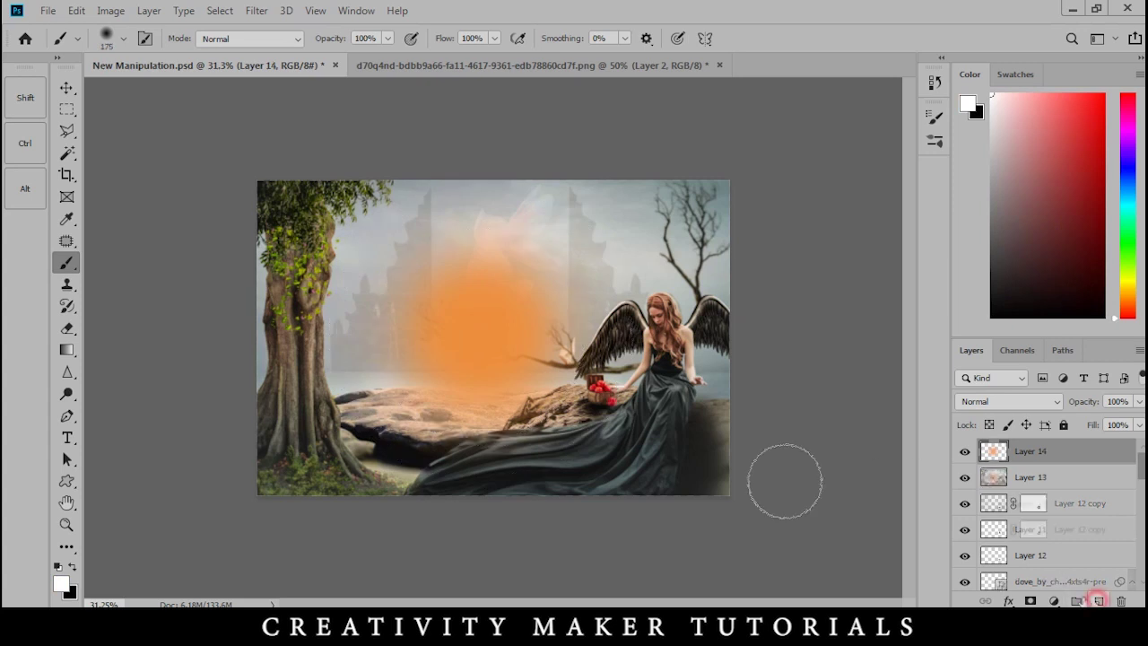
{"action": "left_click", "coordinate": [470, 330]}
- Select both glow layers and set their blend mode to Screen
{"action": "left_click", "coordinate": [1031, 478], "text": "shift"}
{"action": "key", "text": "v"}
{"action": "left_click", "coordinate": [1009, 401]}
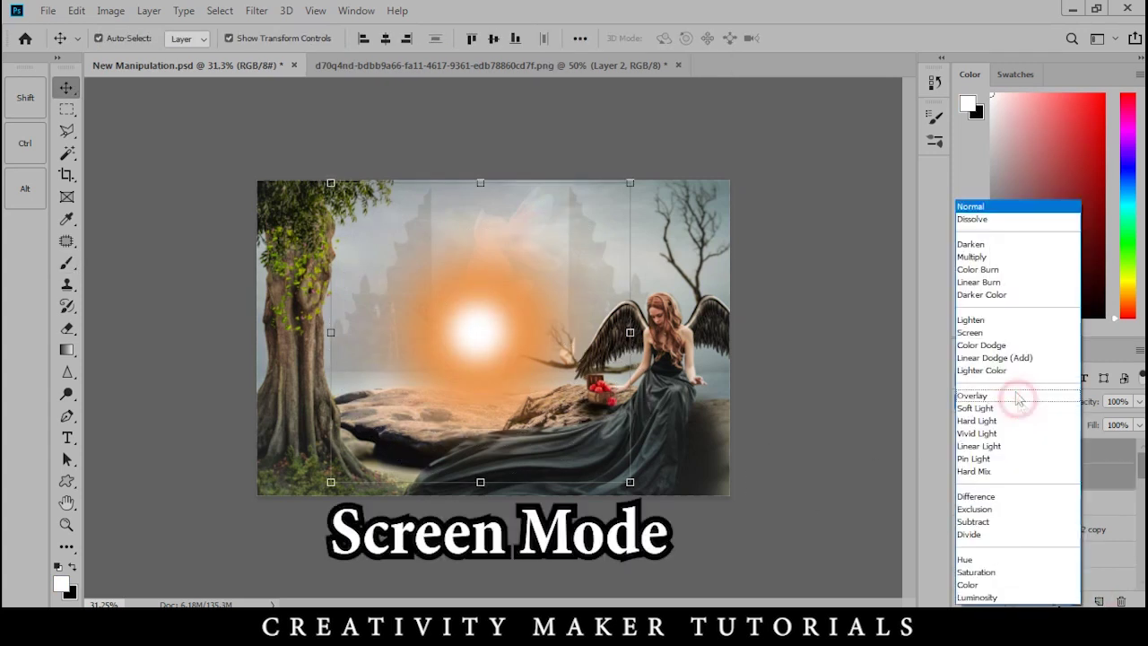
{"action": "left_click", "coordinate": [972, 332]}
- Scale the two glow layers down slightly and position them as a sun beside the large tree's upper trunk
{"action": "left_click_drag", "start_coordinate": [636, 485], "coordinate": [616, 464]}
{"action": "left_click_drag", "start_coordinate": [493, 354], "coordinate": [355, 313]}
{"action": "key", "text": "Escape"}
{"action": "left_click_drag", "start_coordinate": [479, 375], "coordinate": [334, 300]}
{"action": "mouse_move", "coordinate": [485, 408]}
{"action": "left_mouse_down"}
{"action": "mouse_move", "coordinate": [456, 392]}
{"action": "mouse_move", "coordinate": [474, 394]}
{"action": "left_mouse_up"}
{"action": "key", "text": "Return"}
{"action": "scroll", "coordinate": [448, 317], "scroll_direction": "up", "scroll_amount": 7}
{"action": "left_click_drag", "start_coordinate": [290, 247], "coordinate": [271, 262]}
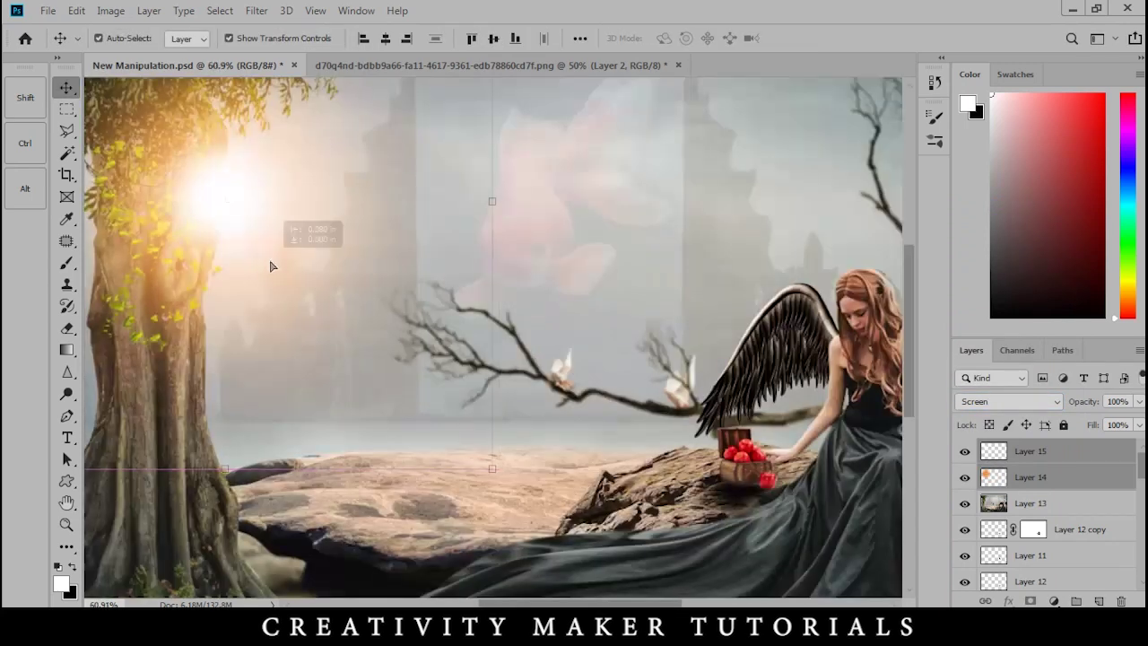
- Merge the two glow layers with Layer 13 into a single layer
{"action": "scroll", "coordinate": [366, 277], "scroll_direction": "down", "scroll_amount": 3}
{"action": "left_click", "coordinate": [1068, 499]}
{"action": "key", "text": "ctrl+alt+shift+e"}
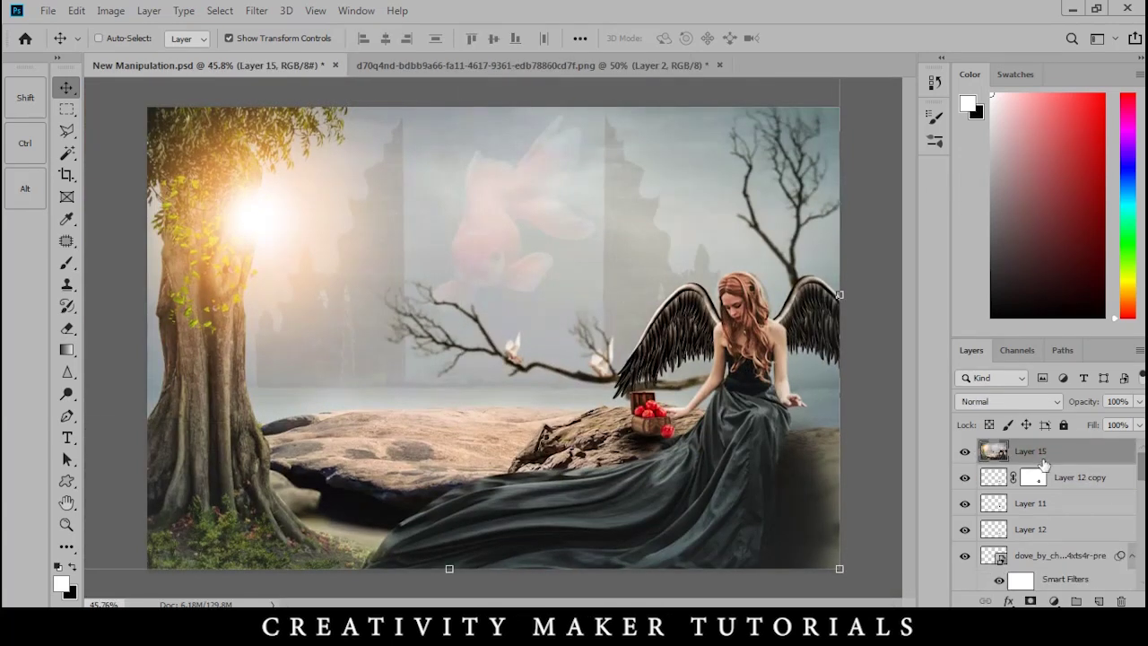
- Apply Camera Raw to the merged layer with a slightly warmer temperature and fine-tuned tones, and compare it with the layer hidden
{"action": "key", "text": "ctrl+shift+a"}
{"action": "left_click_drag", "start_coordinate": [1005, 325], "coordinate": [1009, 324]}
{"action": "left_click_drag", "start_coordinate": [1003, 455], "coordinate": [1014, 499]}
{"action": "scroll", "coordinate": [1034, 482], "scroll_direction": "down", "scroll_amount": 3}
{"action": "left_click_drag", "start_coordinate": [1004, 394], "coordinate": [1000, 389]}
{"action": "left_click", "coordinate": [1082, 581]}
{"action": "left_click", "coordinate": [965, 452]}
{"action": "left_click", "coordinate": [965, 453]}
{"action": "left_click", "coordinate": [965, 452]}
{"action": "left_click", "coordinate": [964, 452]}
- Start a Field Blur on Layer 15 and move its first pin below the large tree's base
{"action": "left_click", "coordinate": [257, 10]}
{"action": "mouse_move", "coordinate": [278, 215]}
{"action": "left_click", "coordinate": [516, 216]}
{"action": "left_click_drag", "start_coordinate": [448, 556], "coordinate": [294, 423]}
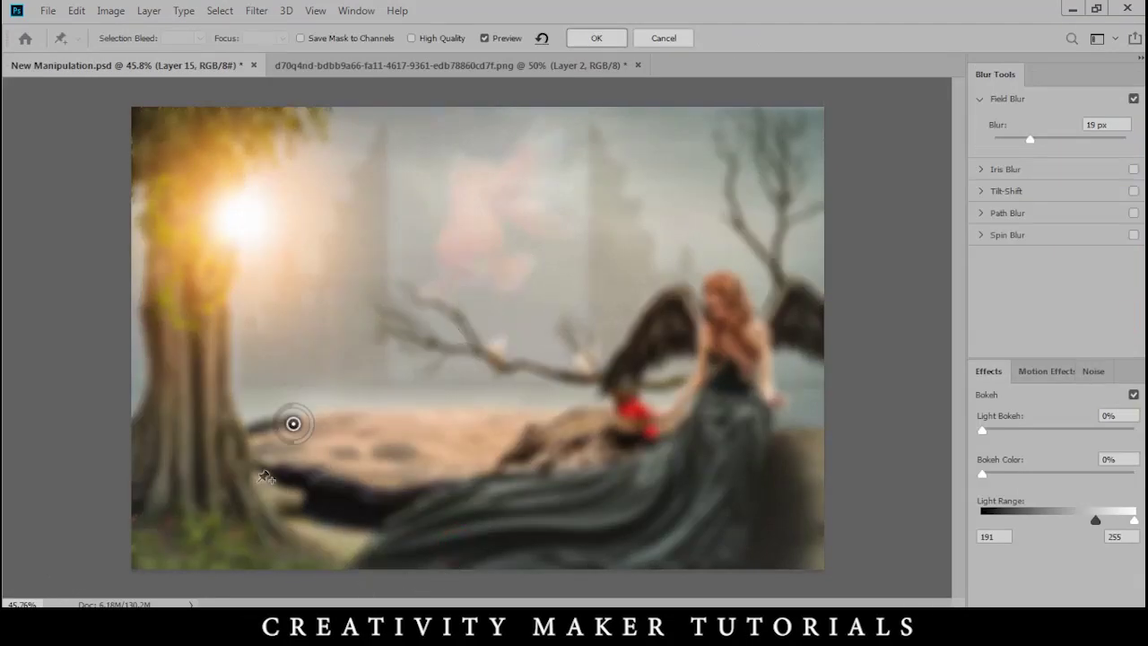
{"action": "scroll", "coordinate": [293, 424], "scroll_direction": "down", "scroll_amount": 4}
{"action": "left_click_drag", "start_coordinate": [352, 397], "coordinate": [326, 523]}
- Add a second Field Blur pin on the woman's dress and set its blur to 0 px to keep her sharp
{"action": "left_click", "coordinate": [672, 435]}
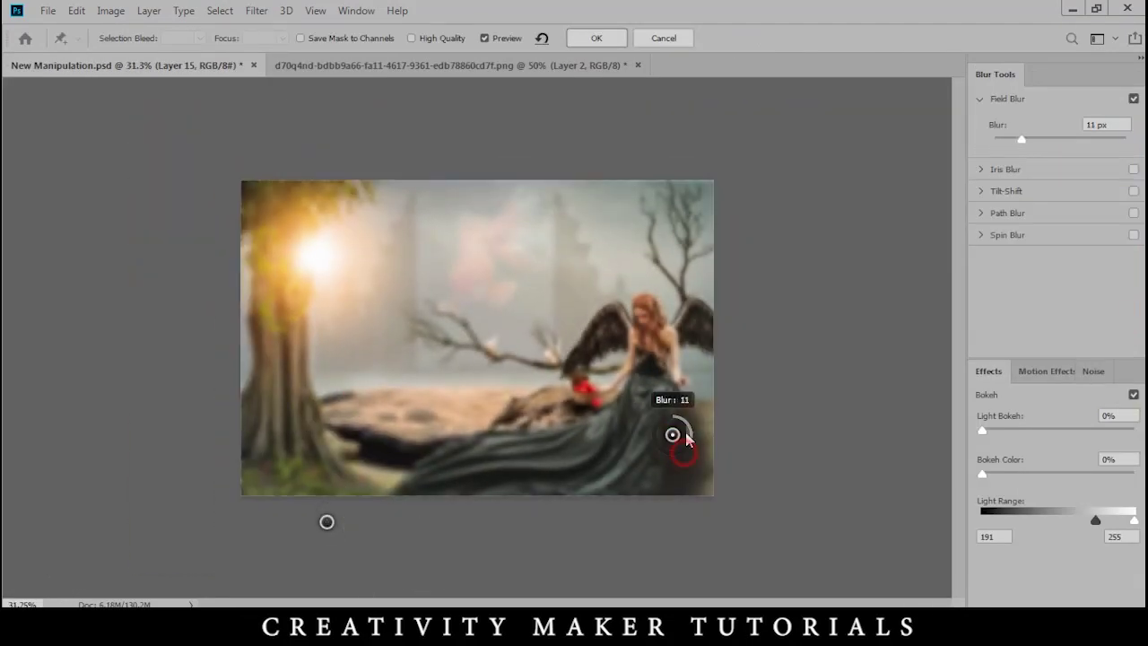
{"action": "scroll", "coordinate": [673, 435], "scroll_direction": "up", "scroll_amount": 4}
{"action": "mouse_move", "coordinate": [762, 474]}
{"action": "left_mouse_down"}
{"action": "mouse_move", "coordinate": [752, 457]}
{"action": "mouse_move", "coordinate": [766, 482]}
{"action": "left_mouse_up"}
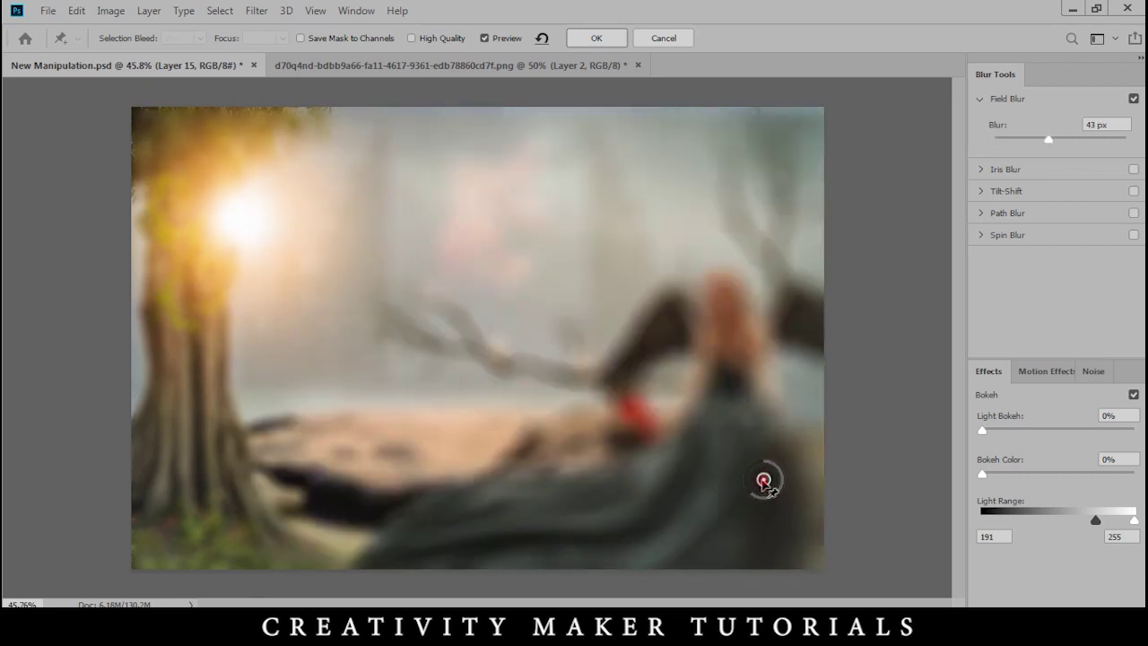
{"action": "scroll", "coordinate": [744, 458], "scroll_direction": "down", "scroll_amount": 4}
{"action": "left_click_drag", "start_coordinate": [675, 429], "coordinate": [689, 395]}
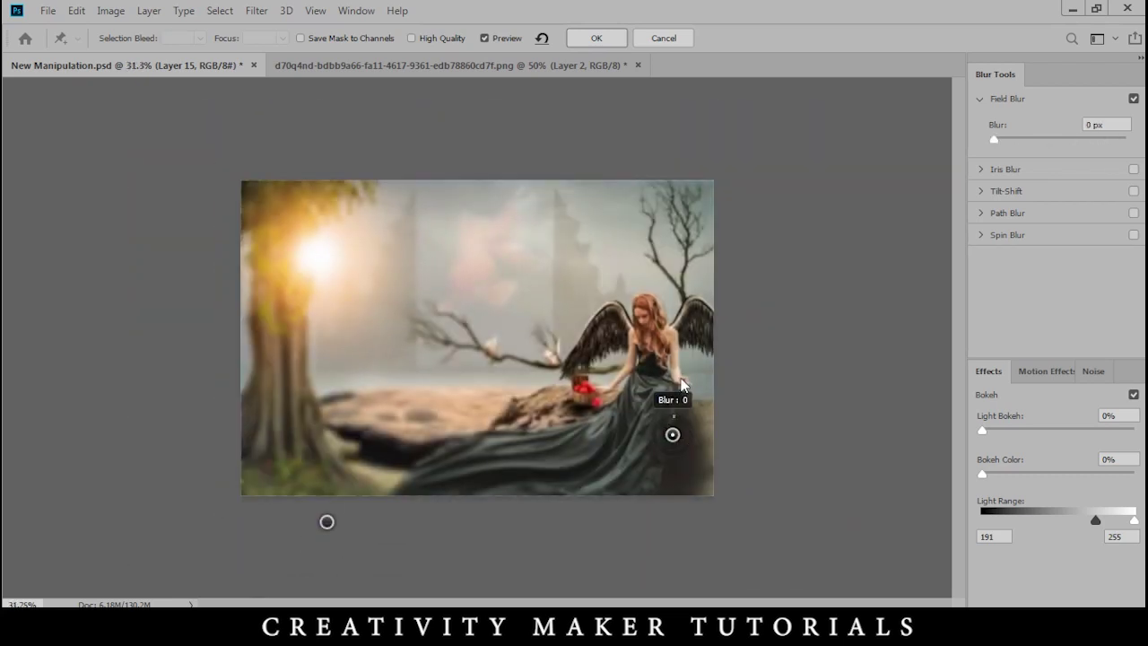
{"action": "scroll", "coordinate": [770, 485], "scroll_direction": "up", "scroll_amount": 5}
{"action": "left_click_drag", "start_coordinate": [773, 480], "coordinate": [719, 444]}
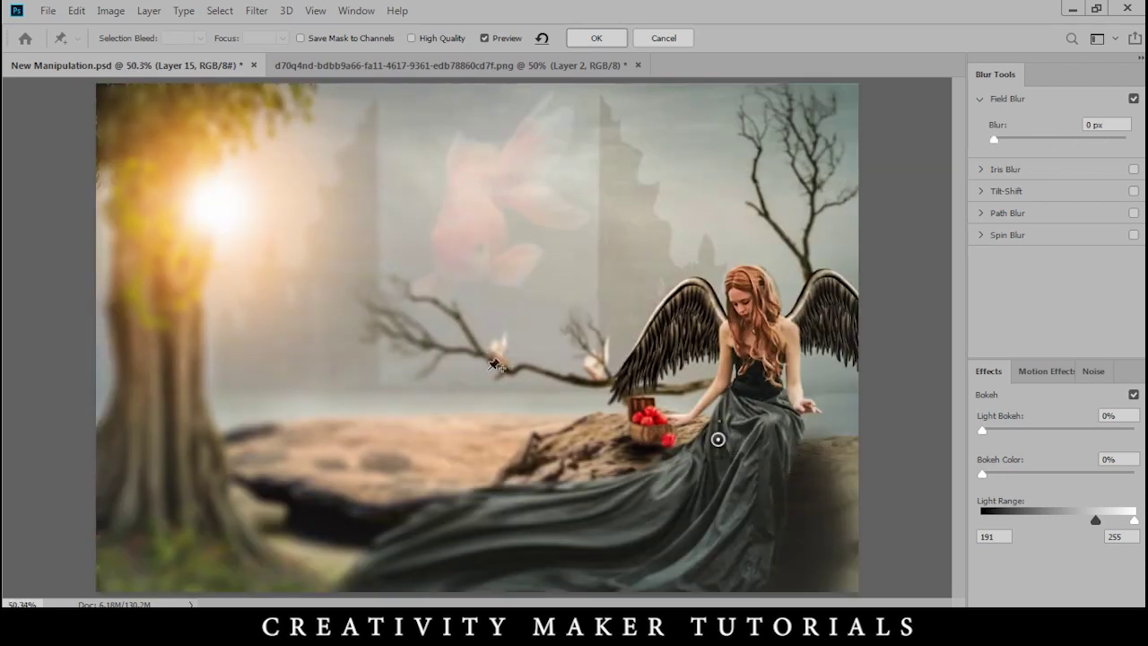
- Add a blur pin above the goldfish, adjust the pin near the tree base and apply the Field Blur
{"action": "left_click_drag", "start_coordinate": [464, 156], "coordinate": [500, 174]}
{"action": "scroll", "coordinate": [489, 179], "scroll_direction": "down", "scroll_amount": 3}
{"action": "scroll", "coordinate": [500, 179], "scroll_direction": "up", "scroll_amount": 3}
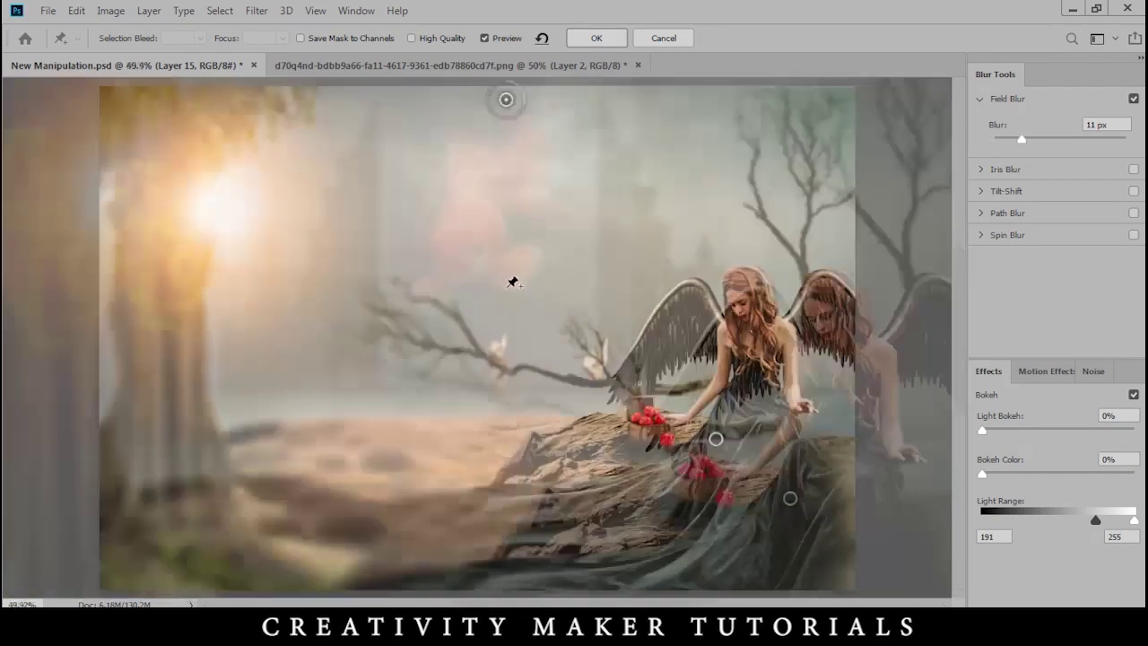
{"action": "scroll", "coordinate": [344, 502], "scroll_direction": "down", "scroll_amount": 3}
{"action": "scroll", "coordinate": [343, 502], "scroll_direction": "up", "scroll_amount": 3}
{"action": "scroll", "coordinate": [342, 505], "scroll_direction": "down", "scroll_amount": 3}
{"action": "left_click_drag", "start_coordinate": [352, 514], "coordinate": [306, 524]}
{"action": "scroll", "coordinate": [341, 519], "scroll_direction": "up", "scroll_amount": 3}
{"action": "scroll", "coordinate": [357, 389], "scroll_direction": "down", "scroll_amount": 3}
{"action": "left_click", "coordinate": [614, 38]}
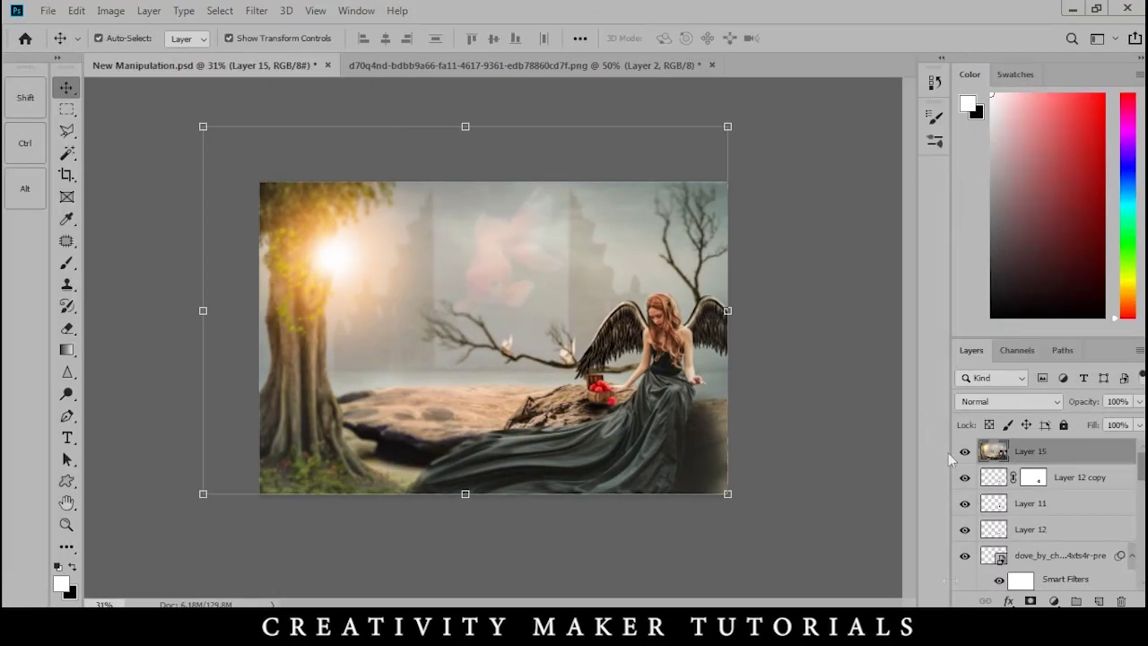
- Deselect the layer and review the finished composite enlarged with the interface panels hidden
{"action": "left_click", "coordinate": [851, 418]}
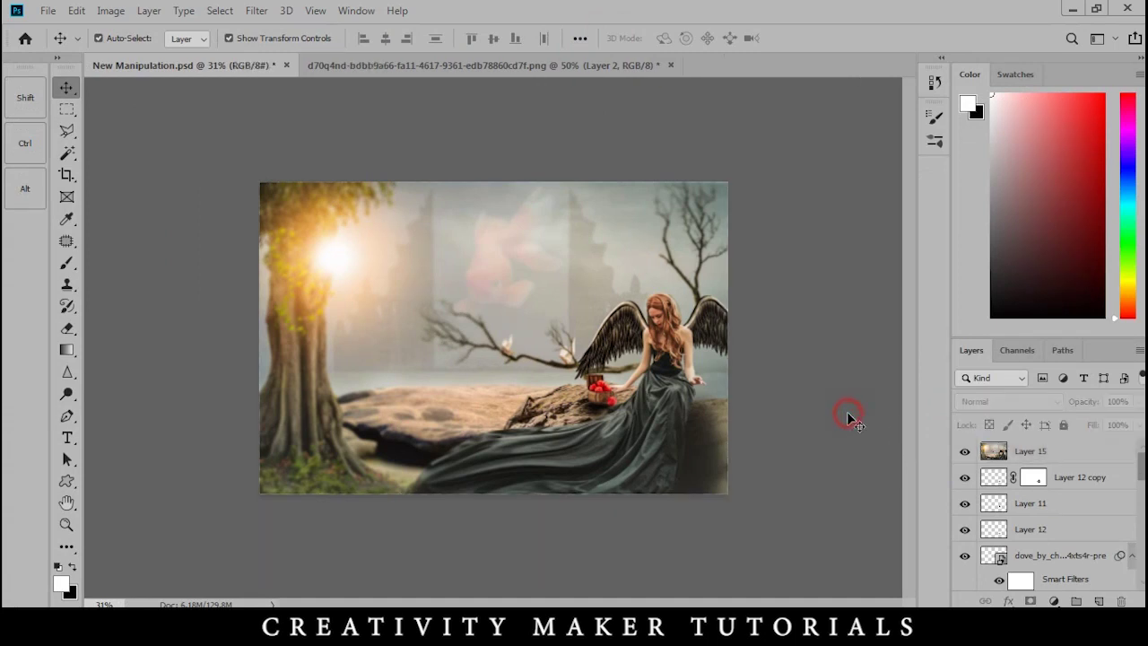
{"action": "key", "text": "ctrl+0"}
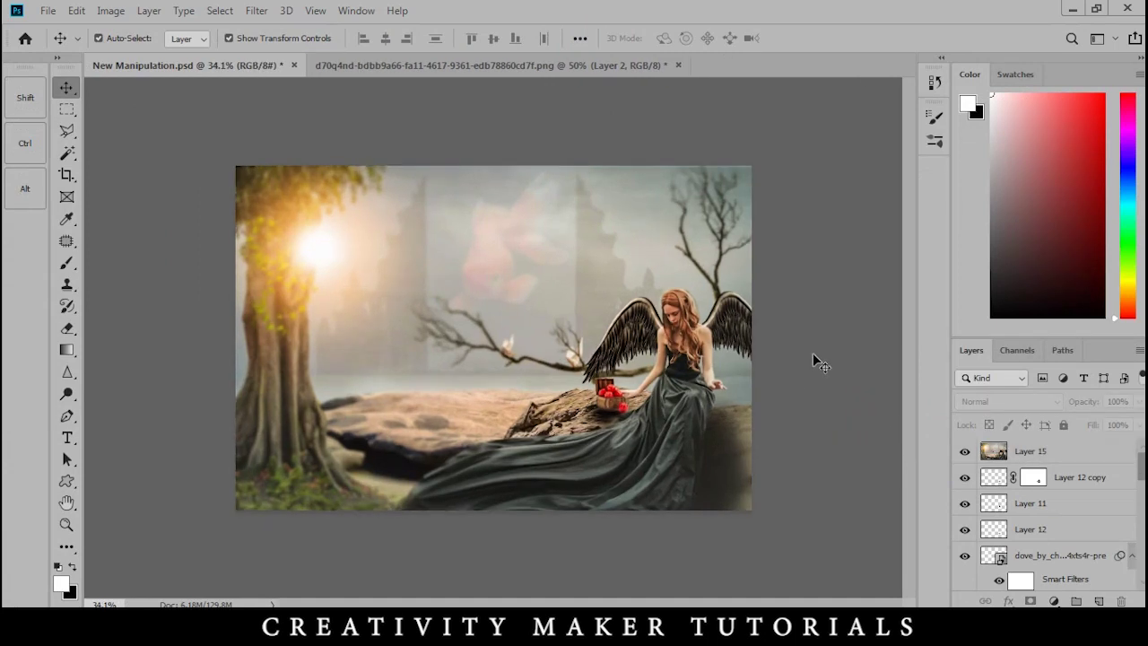
{"action": "key", "text": "Tab"}
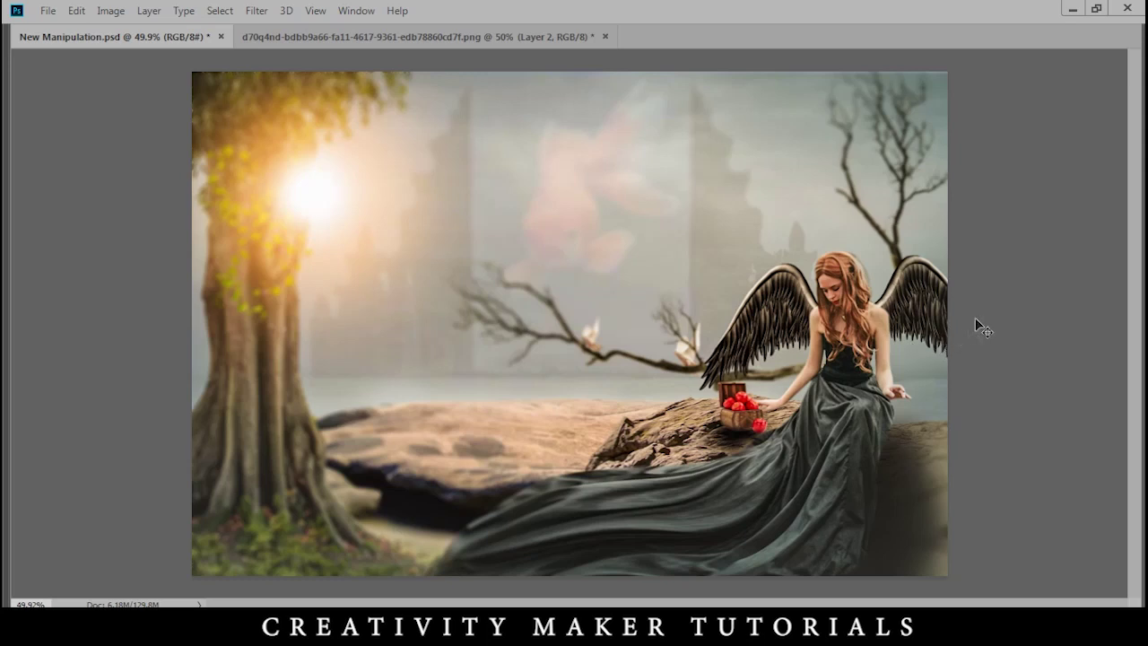
{"action": "key", "text": "Tab"}
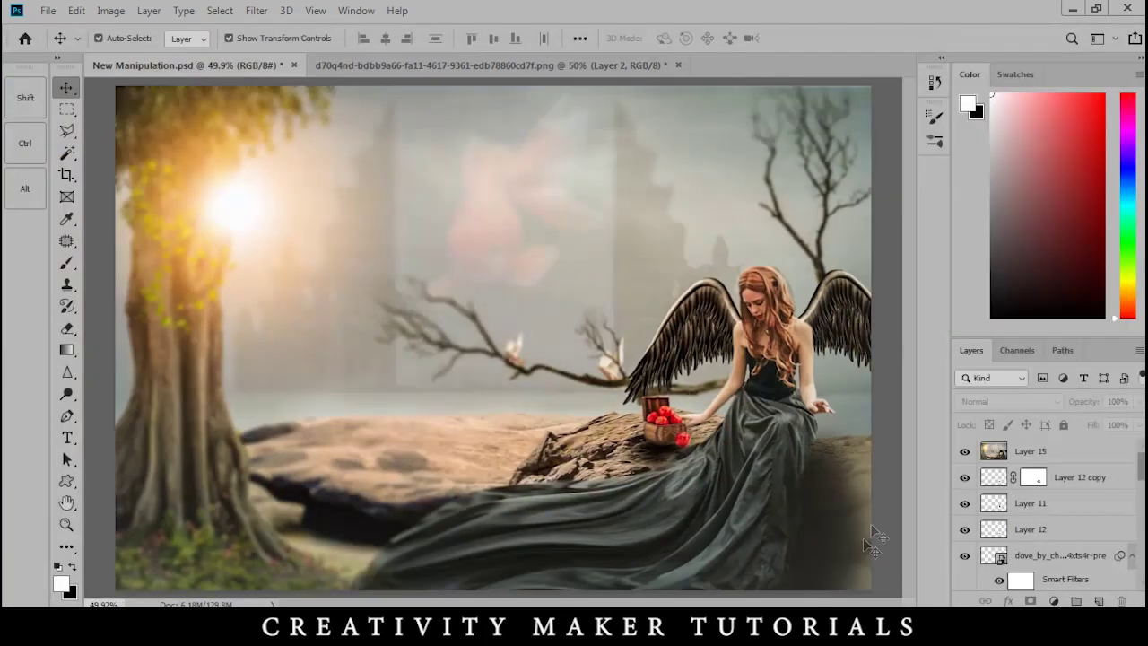